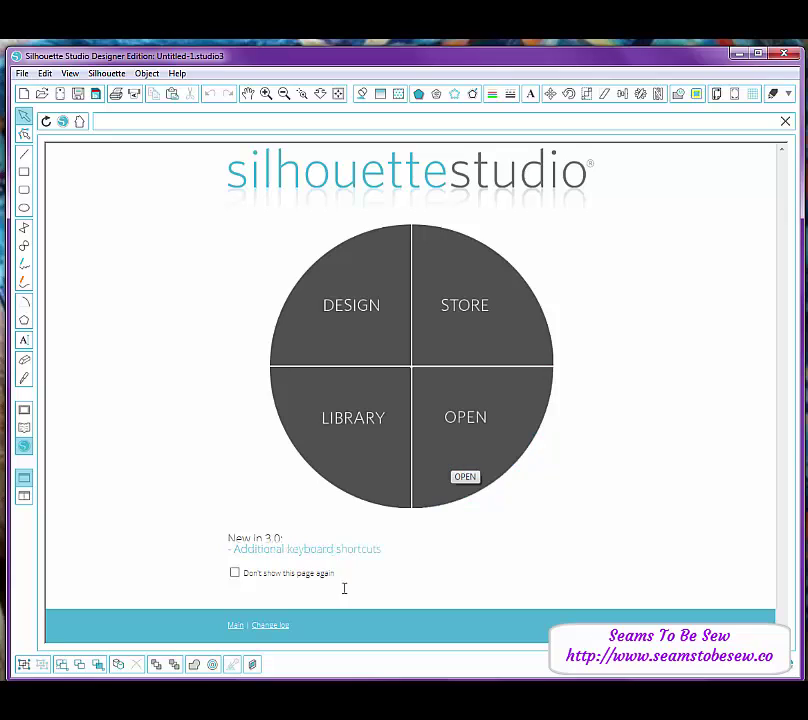
Set the welcome page not to show again and start opening a file from it
{"action": "left_click", "coordinate": [235, 574]}
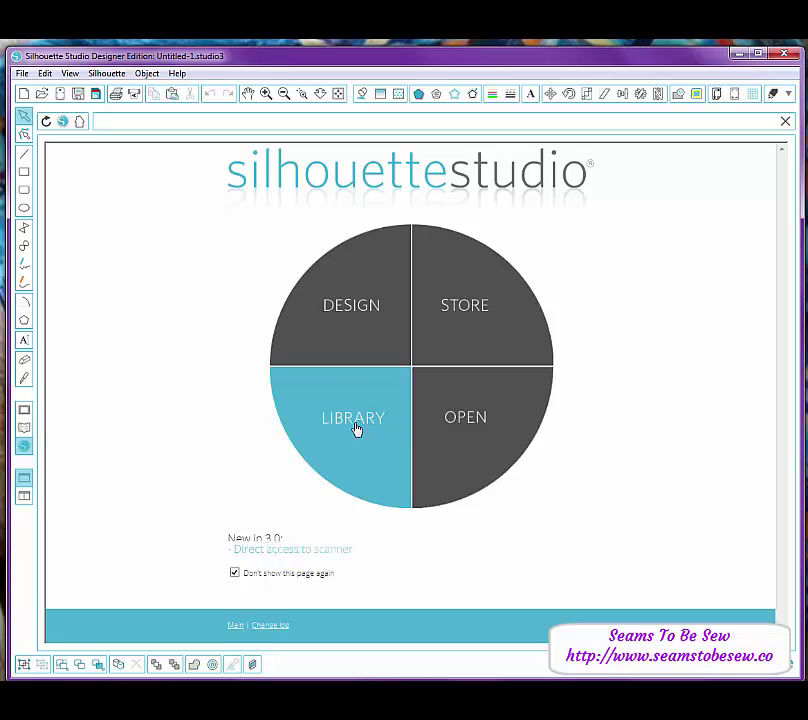
{"action": "left_click", "coordinate": [388, 336]}
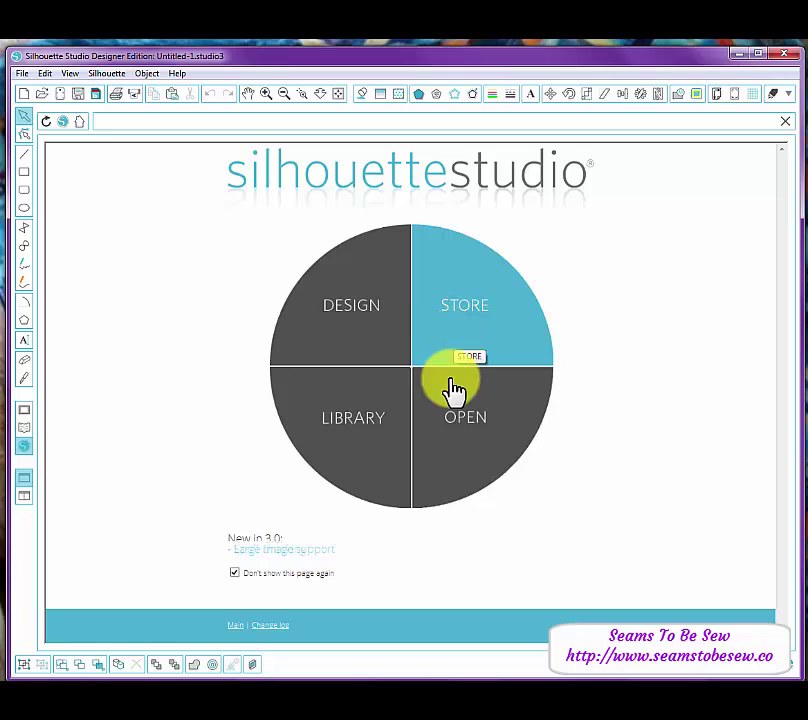
{"action": "left_click", "coordinate": [467, 428]}
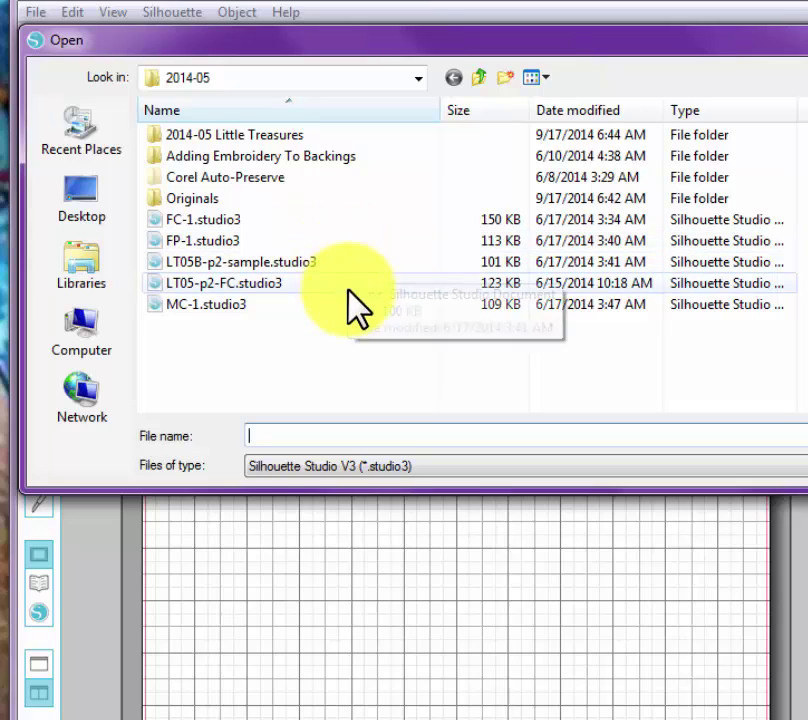
Filter the files to Portable Document Format (*.pdf) and open template-reversed.pdf from the 2014-05 folder
{"action": "left_click", "coordinate": [366, 465]}
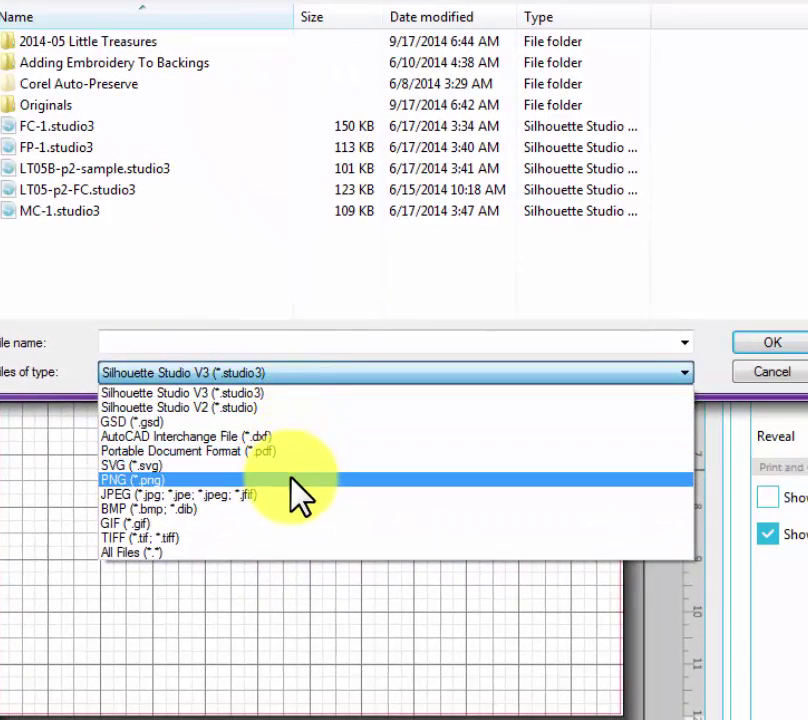
{"action": "left_click", "coordinate": [289, 451]}
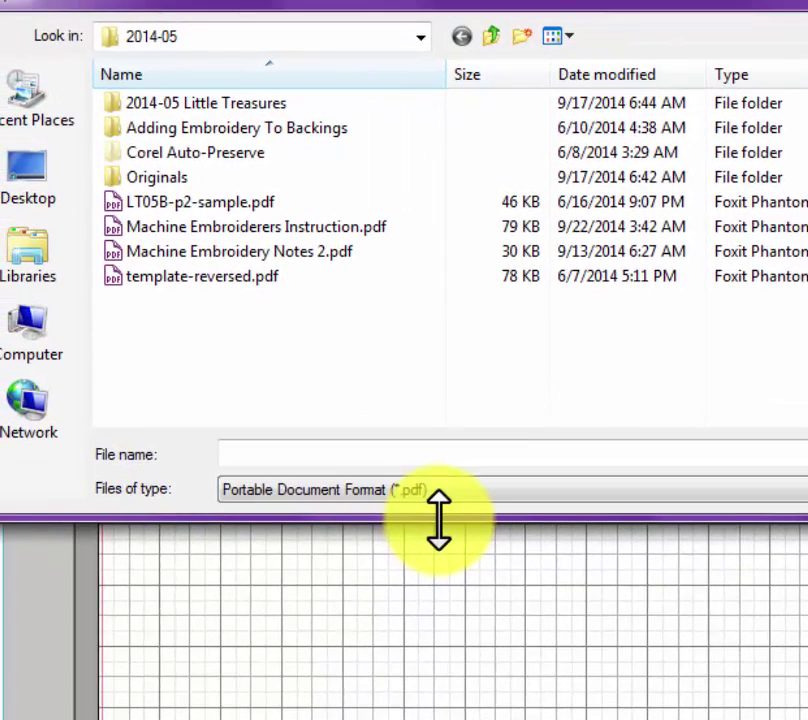
{"action": "left_click", "coordinate": [450, 491]}
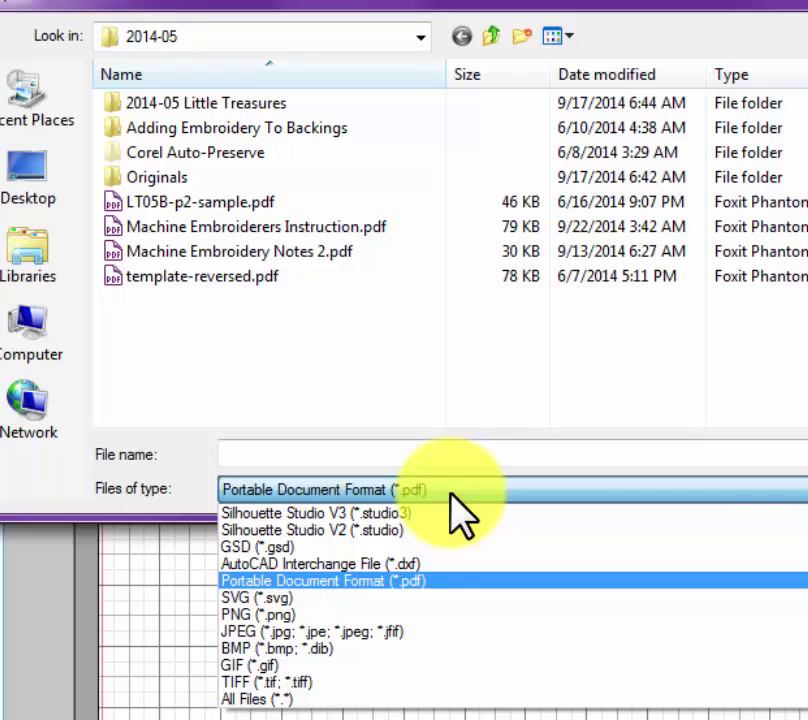
{"action": "left_click", "coordinate": [450, 491]}
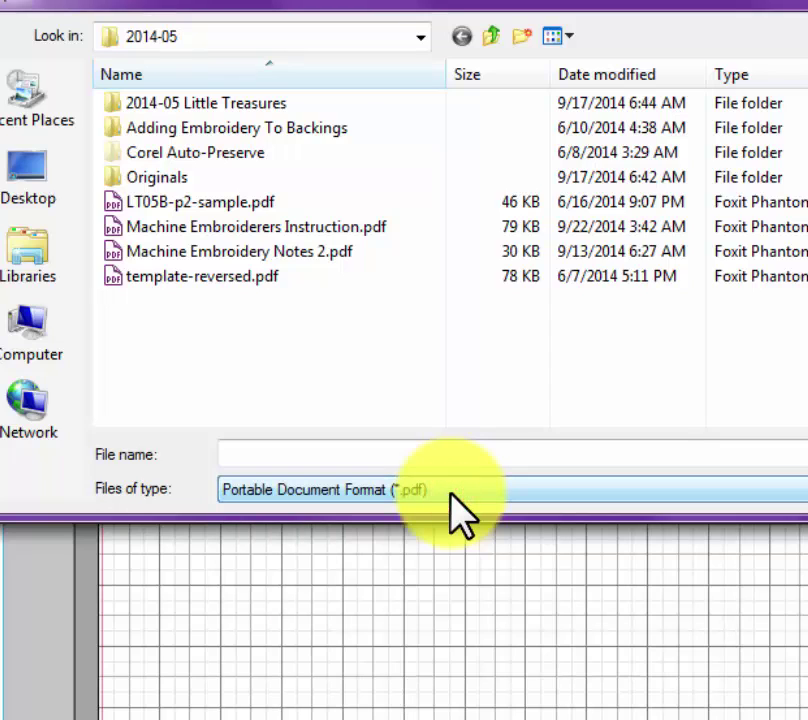
{"action": "left_click", "coordinate": [208, 280]}
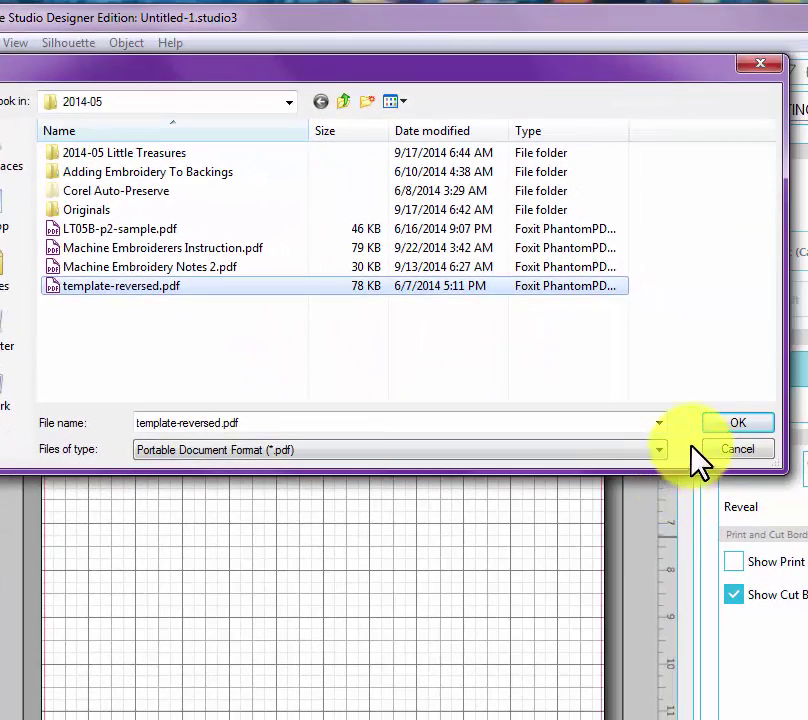
{"action": "left_click", "coordinate": [805, 436]}
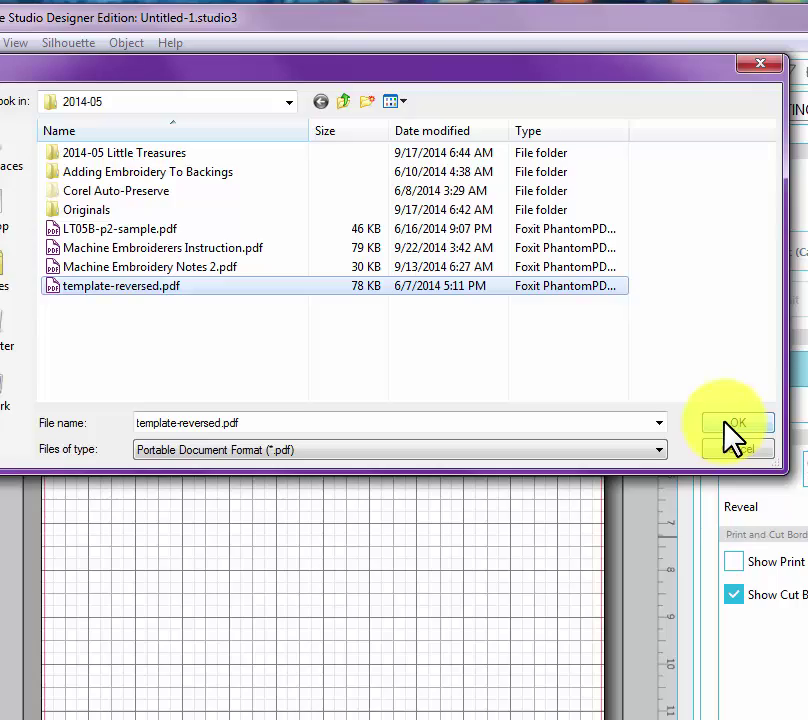
{"action": "left_click", "coordinate": [735, 435]}
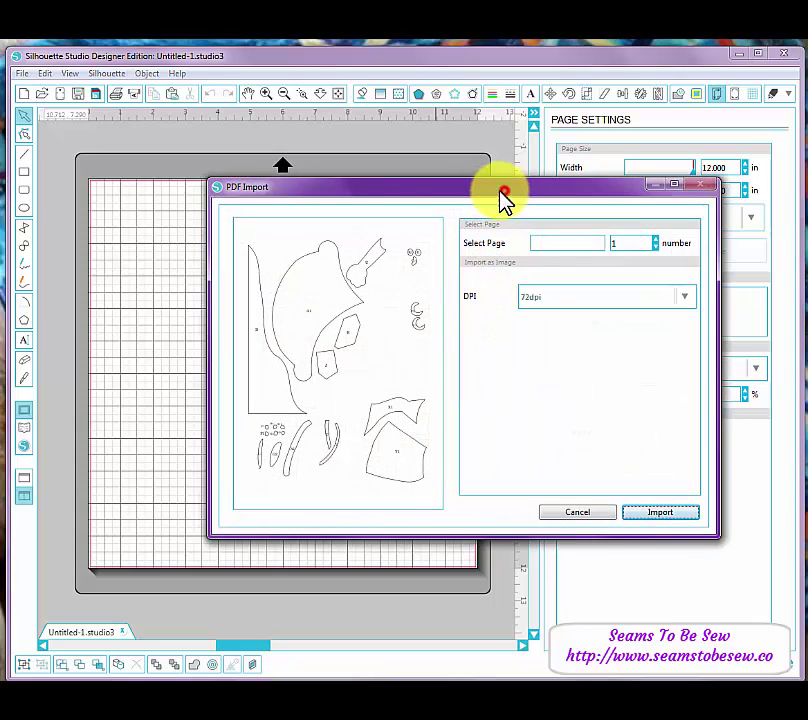
Preview pages 2 and 3 of the PDF before importing it
{"action": "left_click_drag", "start_coordinate": [498, 195], "coordinate": [391, 220]}
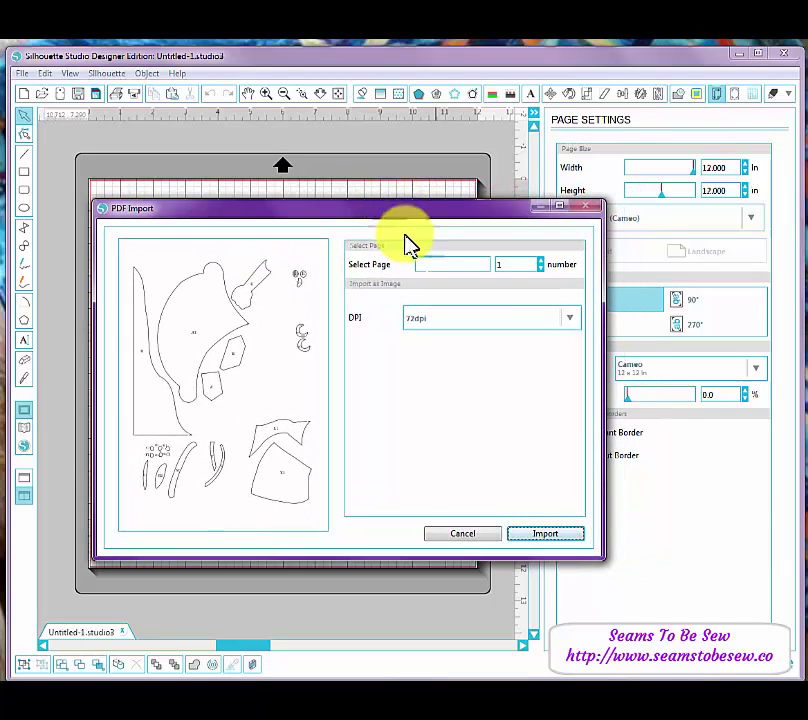
{"action": "left_click", "coordinate": [540, 260]}
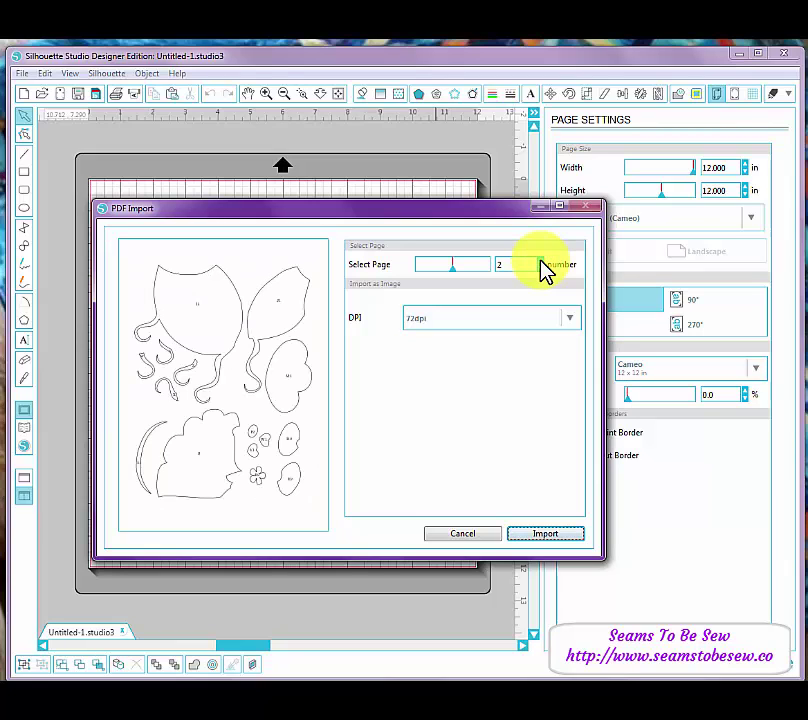
{"action": "left_click", "coordinate": [540, 260]}
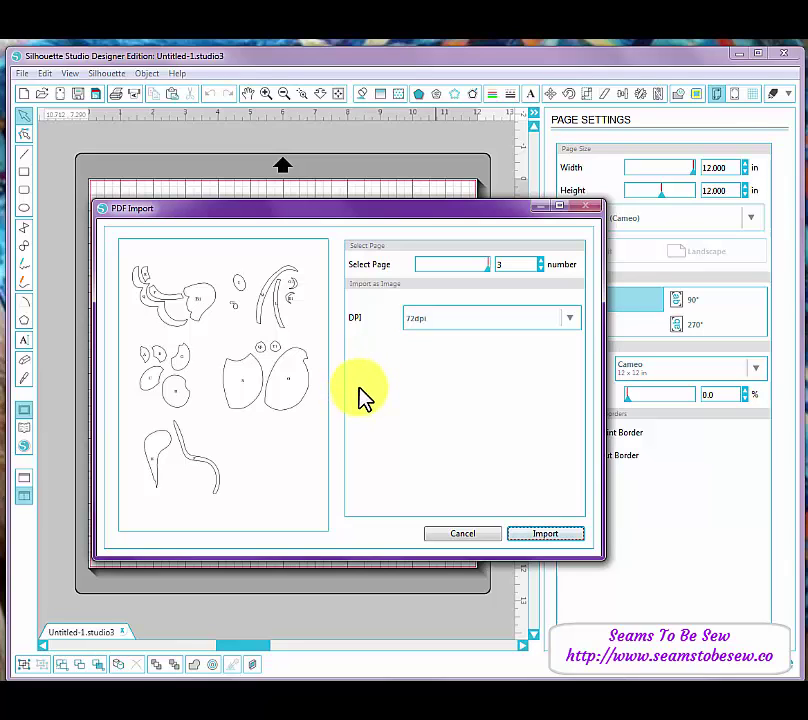
Set the import resolution to 300dpi and import page 1 of the PDF
{"action": "left_click", "coordinate": [572, 321]}
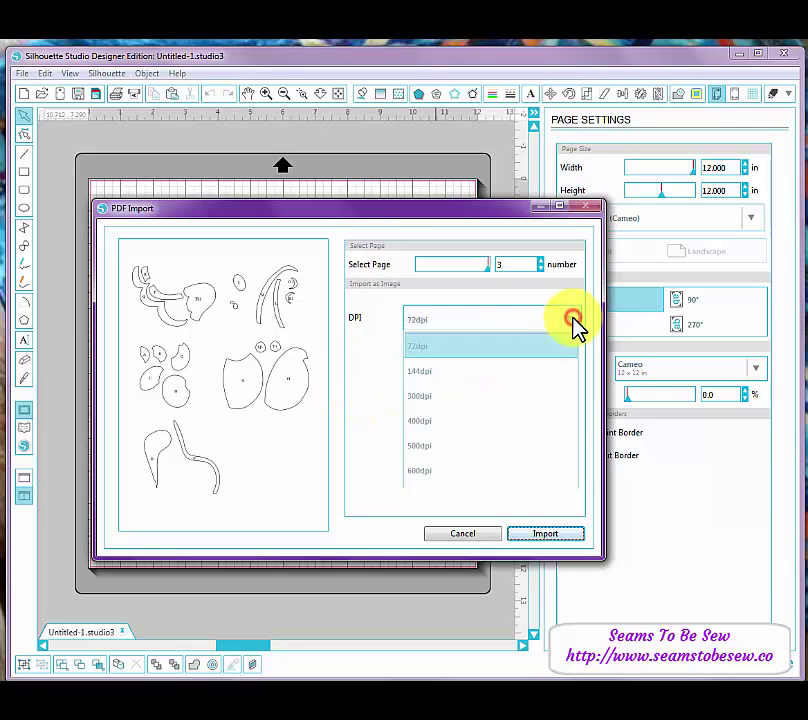
{"action": "left_click", "coordinate": [518, 405]}
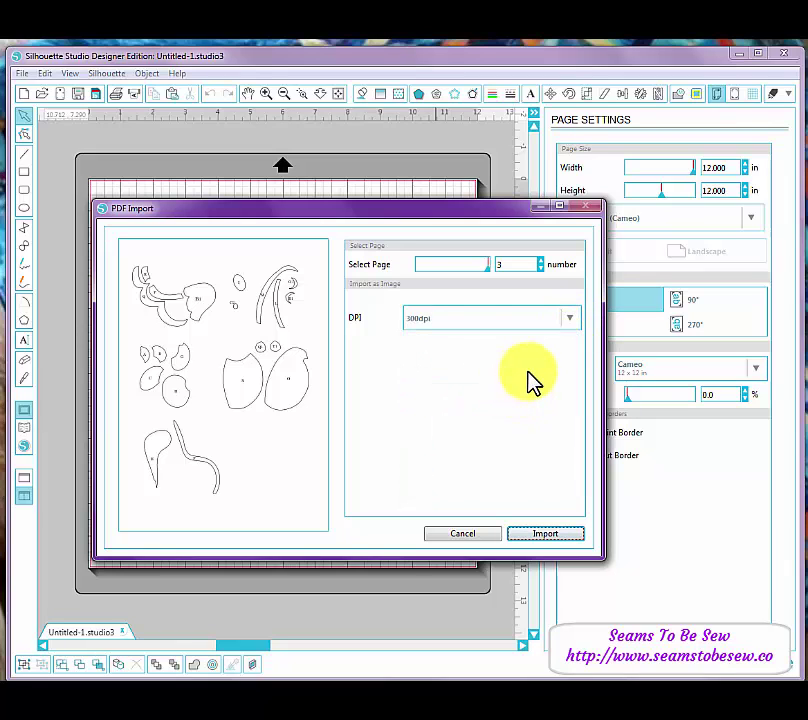
{"action": "left_click", "coordinate": [544, 266]}
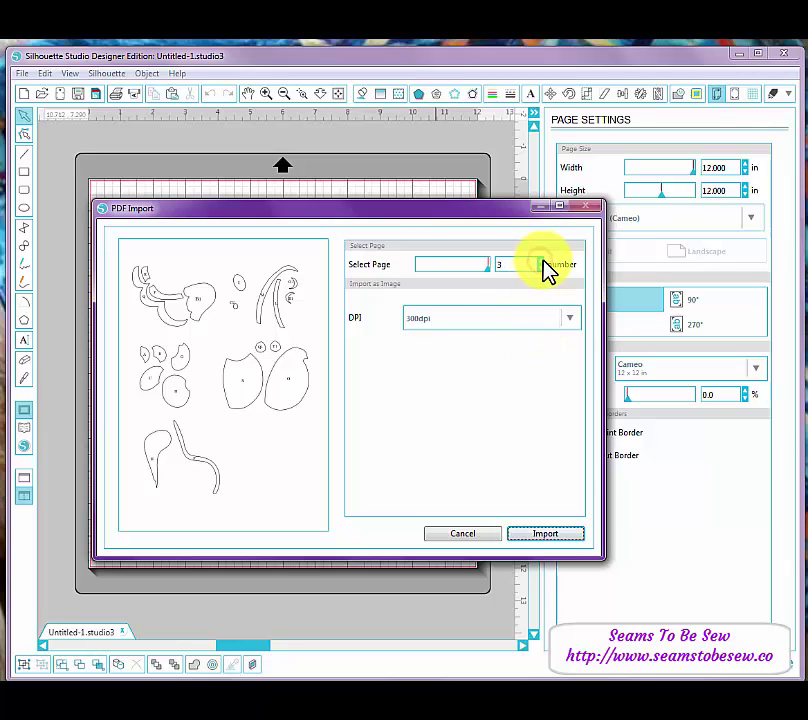
{"action": "left_click", "coordinate": [543, 262]}
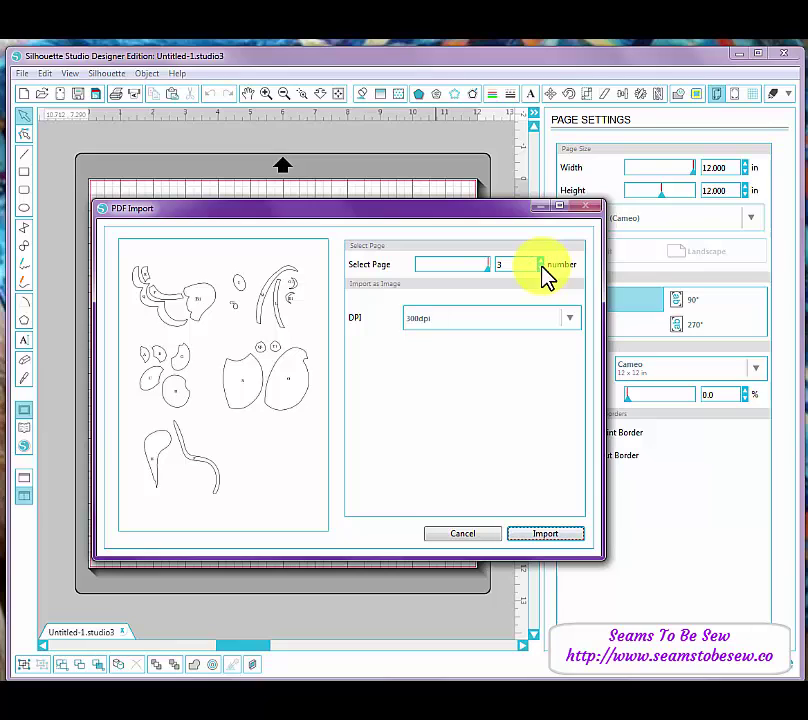
{"action": "left_click", "coordinate": [541, 268]}
{"action": "left_click", "coordinate": [541, 268]}
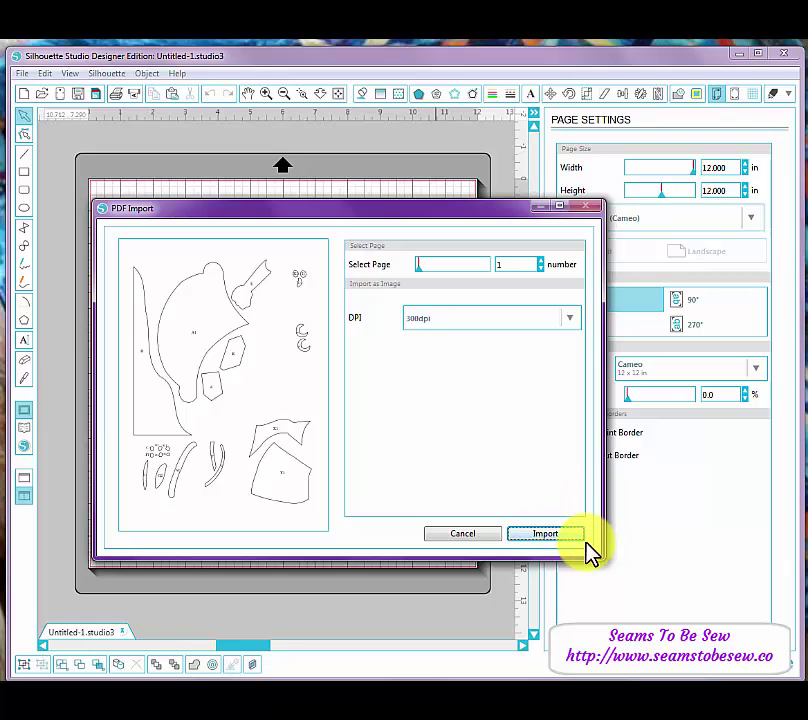
{"action": "left_click", "coordinate": [559, 536]}
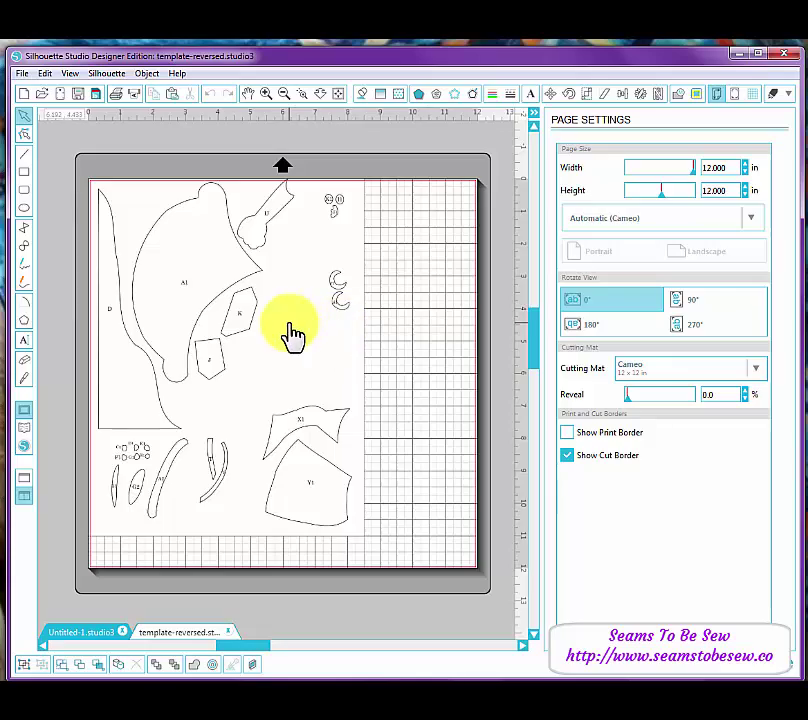
Move the imported template page away from the mat's upper-left corner so it lies inside the cut border
{"action": "left_click", "coordinate": [289, 323]}
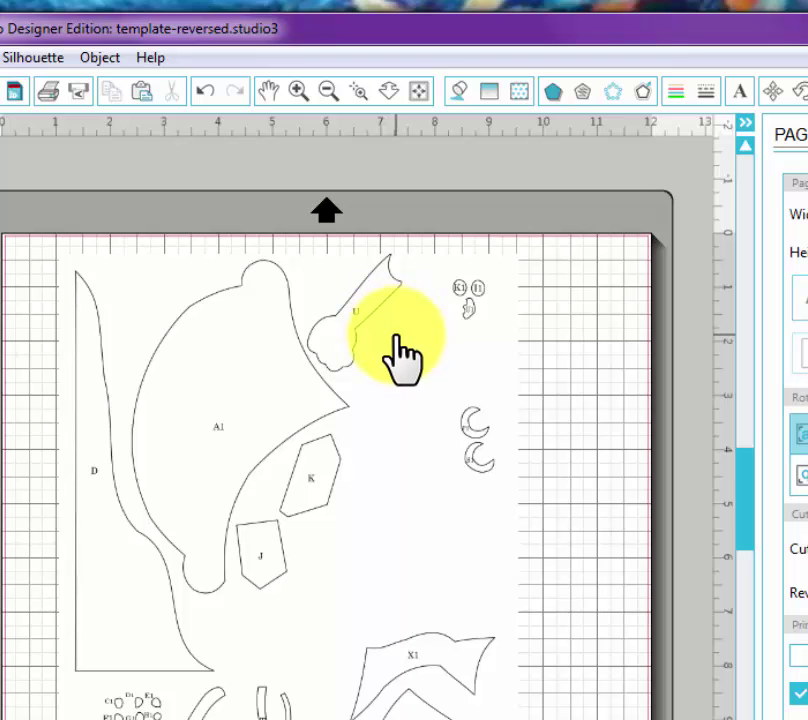
{"action": "left_click_drag", "start_coordinate": [397, 337], "coordinate": [465, 375]}
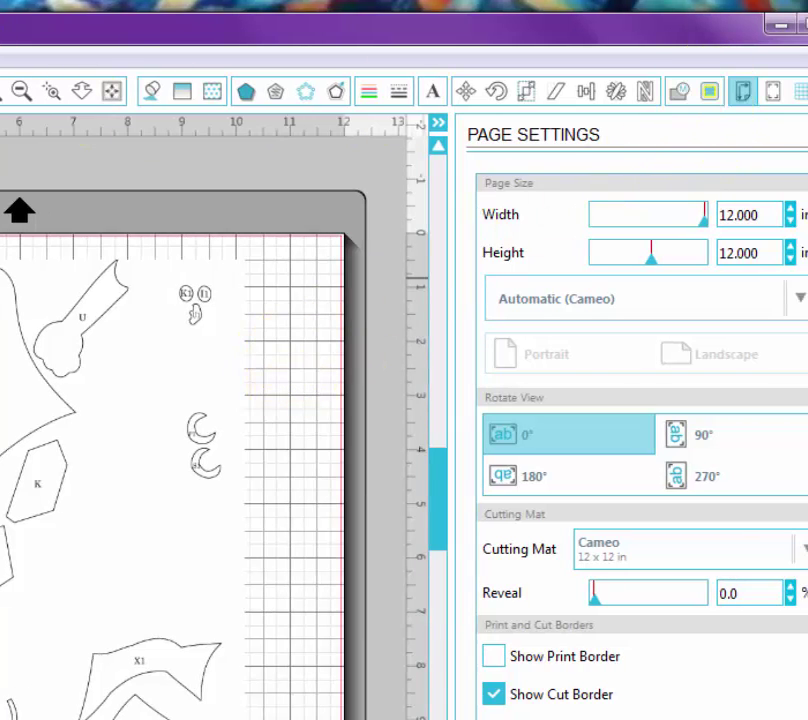
{"action": "left_click", "coordinate": [0, 57]}
{"action": "mouse_move", "coordinate": [0, 67]}
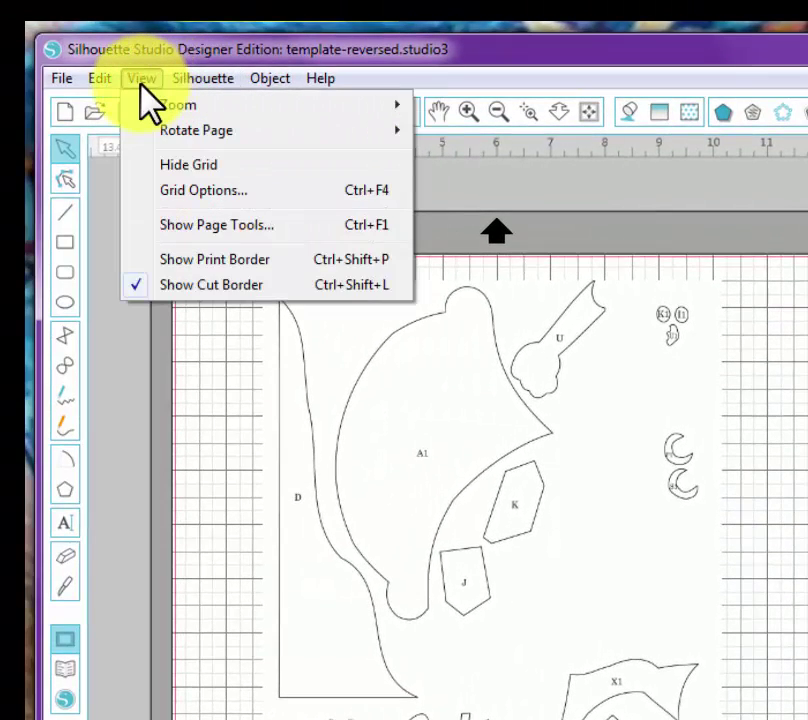
{"action": "mouse_move", "coordinate": [283, 82]}
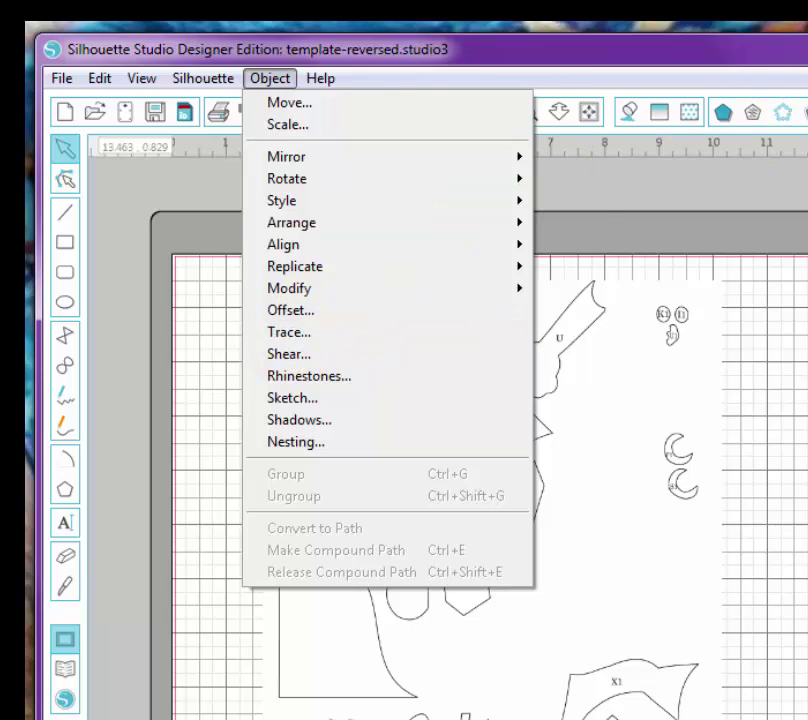
{"action": "key", "text": "Escape"}
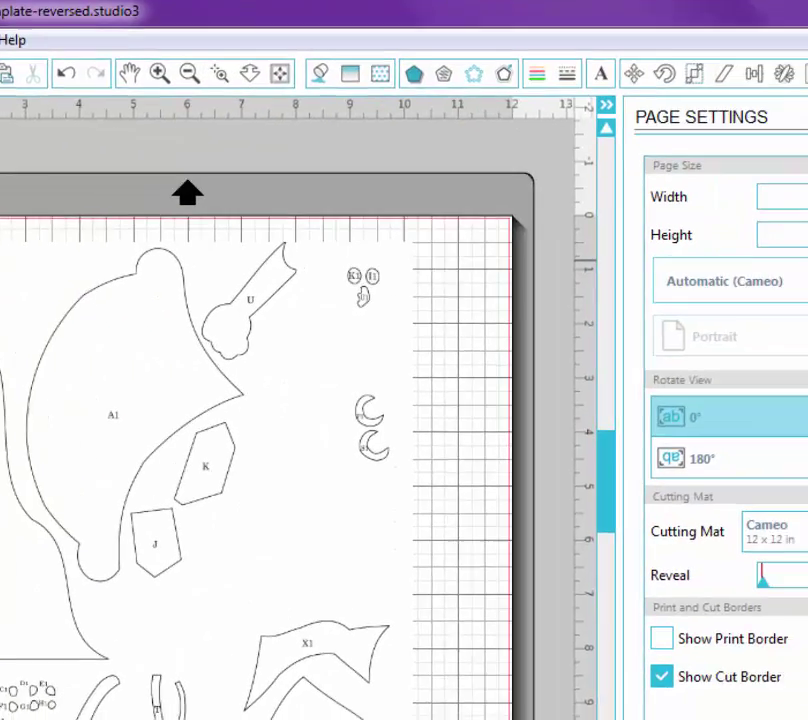
Select a trace area of about 8.6 by 10.9 in around the whole template page
{"action": "left_click", "coordinate": [609, 44]}
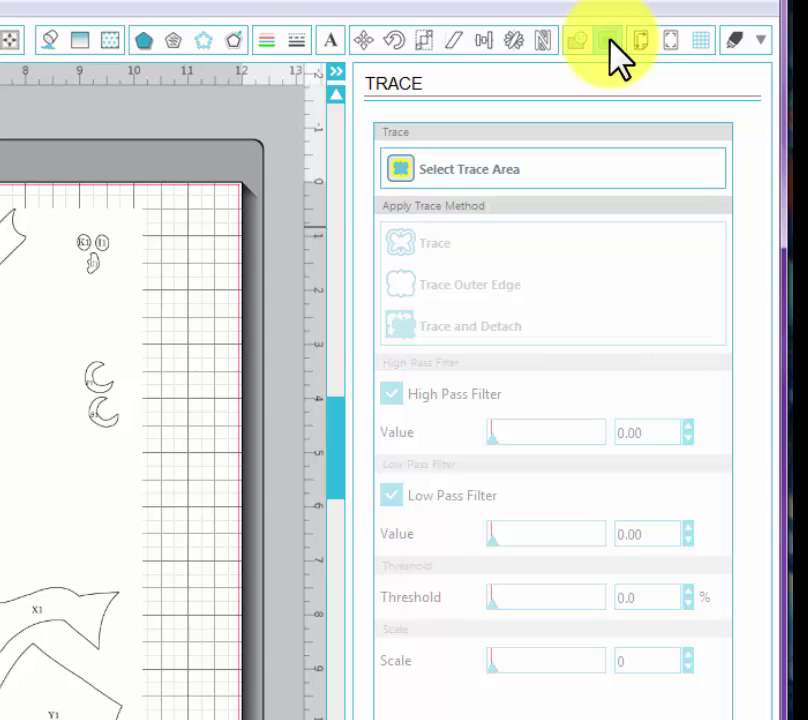
{"action": "left_click", "coordinate": [463, 172]}
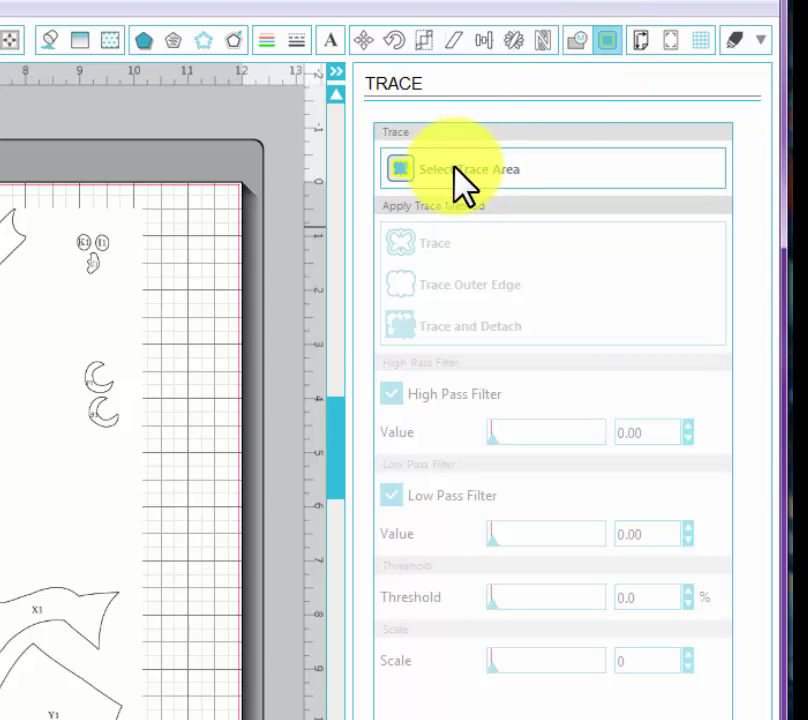
{"action": "left_click", "coordinate": [455, 174]}
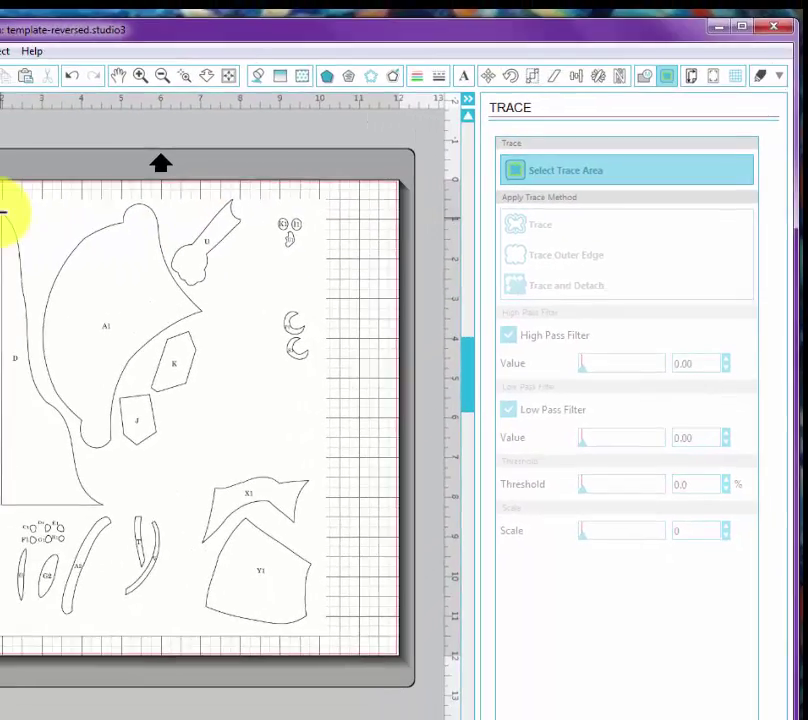
{"action": "left_click_drag", "start_coordinate": [0, 198], "coordinate": [304, 587]}
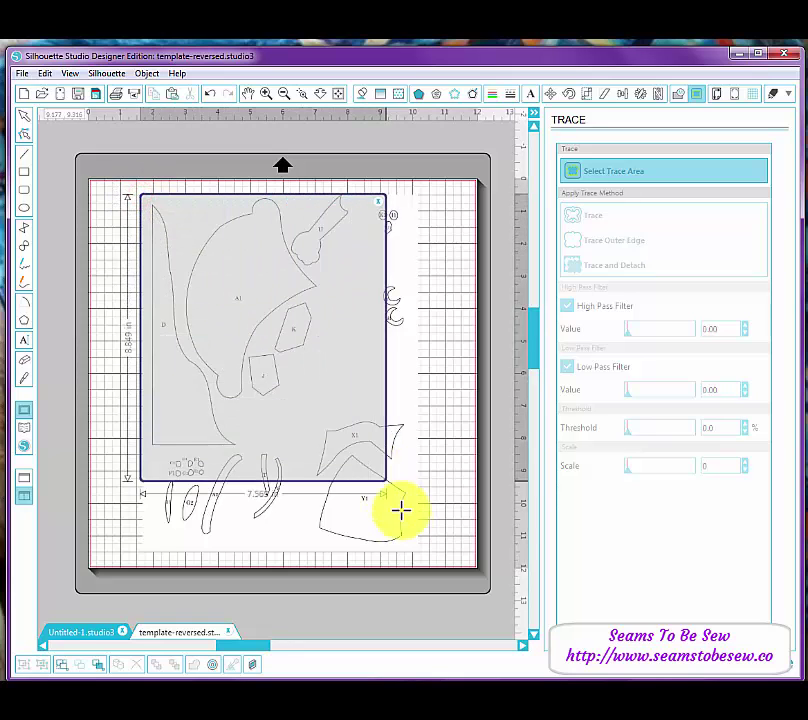
{"action": "left_click_drag", "start_coordinate": [400, 511], "coordinate": [423, 550]}
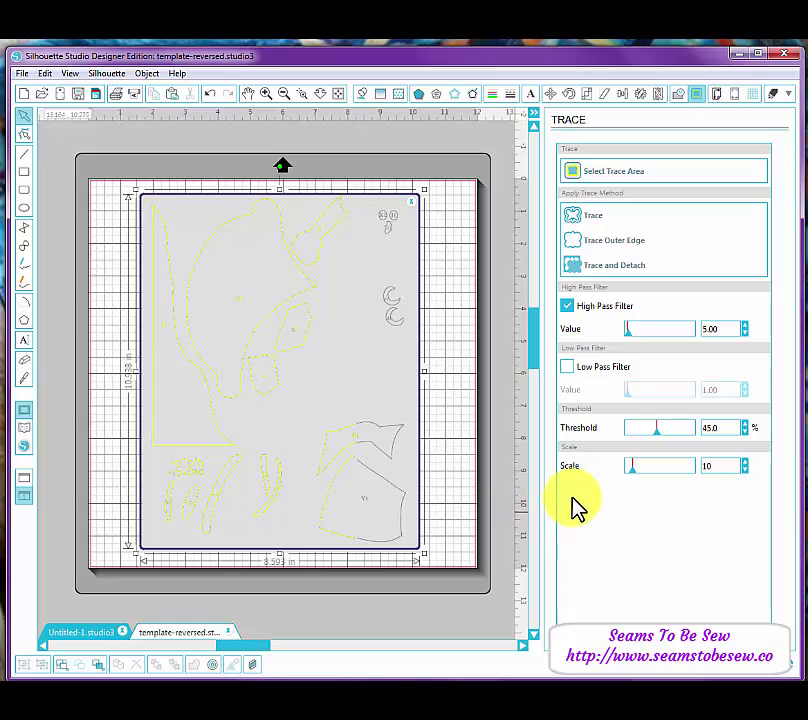
Turn off the trace's High Pass Filter and set its Threshold to 81%
{"action": "left_click", "coordinate": [567, 306]}
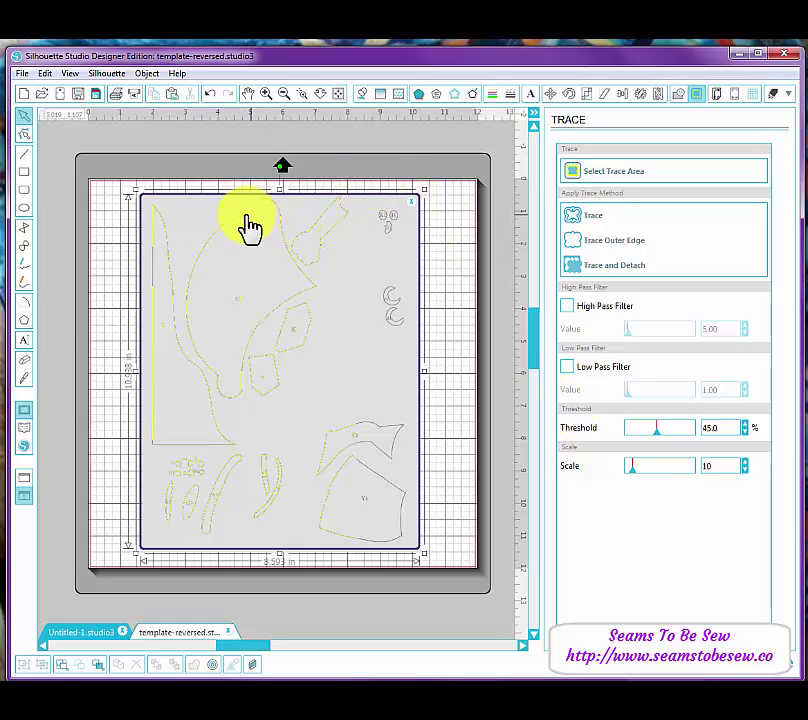
{"action": "left_click", "coordinate": [301, 93]}
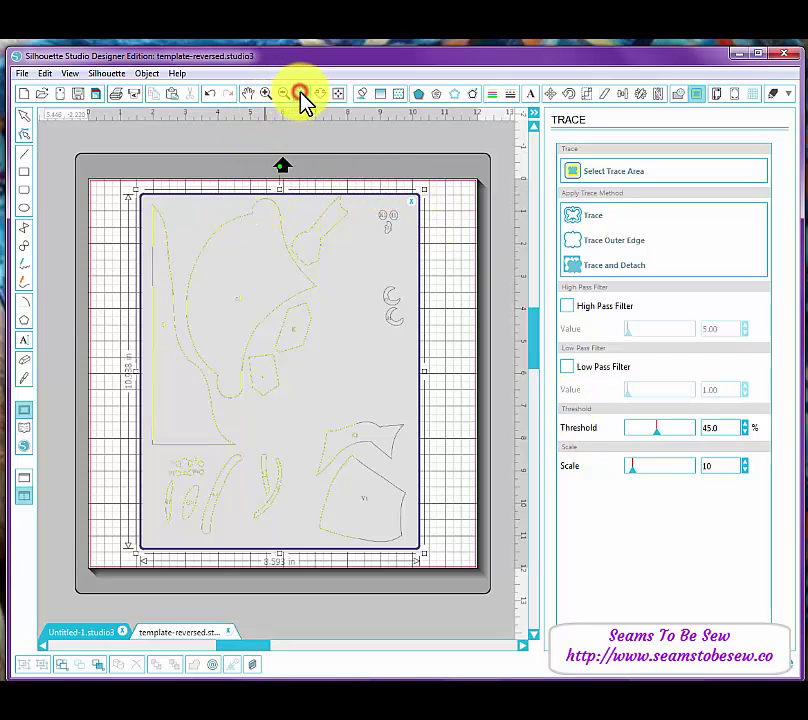
{"action": "left_click_drag", "start_coordinate": [119, 181], "coordinate": [332, 354]}
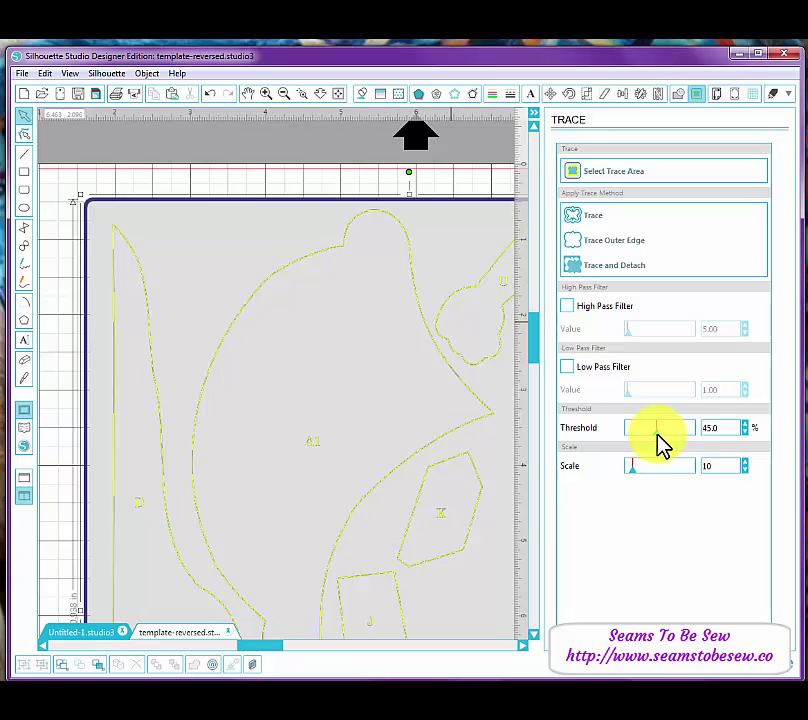
{"action": "left_click_drag", "start_coordinate": [659, 437], "coordinate": [681, 440]}
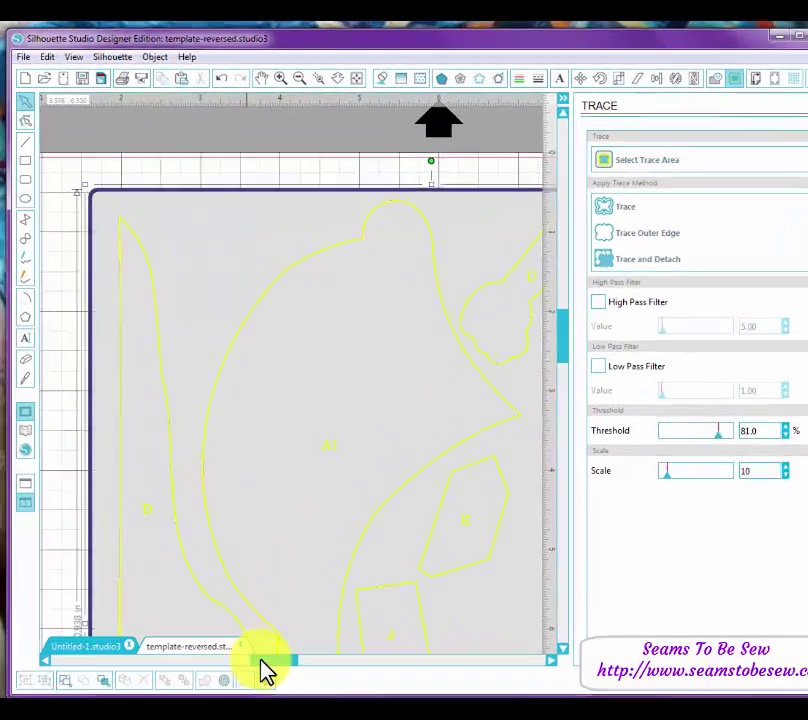
{"action": "left_click_drag", "start_coordinate": [246, 644], "coordinate": [286, 648]}
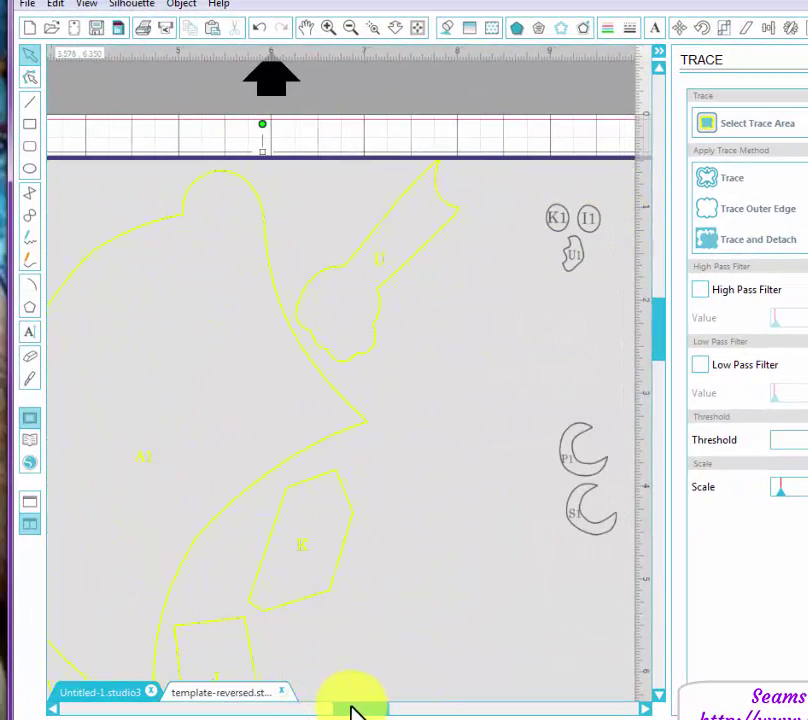
{"action": "left_click_drag", "start_coordinate": [350, 707], "coordinate": [353, 707]}
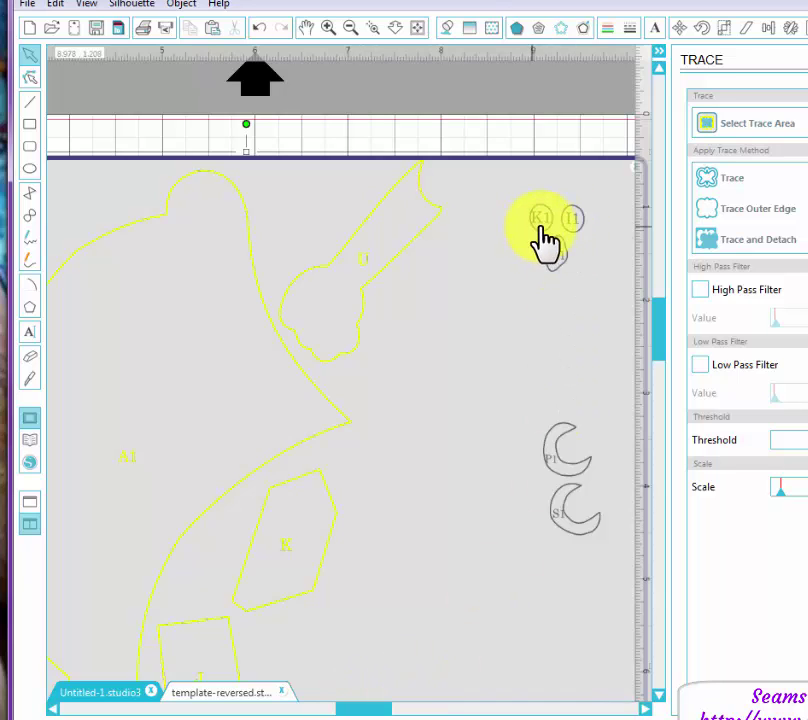
Examine the yellow trace preview across the whole template page, checking the outlines of the large and small pattern pieces
{"action": "left_click_drag", "start_coordinate": [661, 305], "coordinate": [655, 390]}
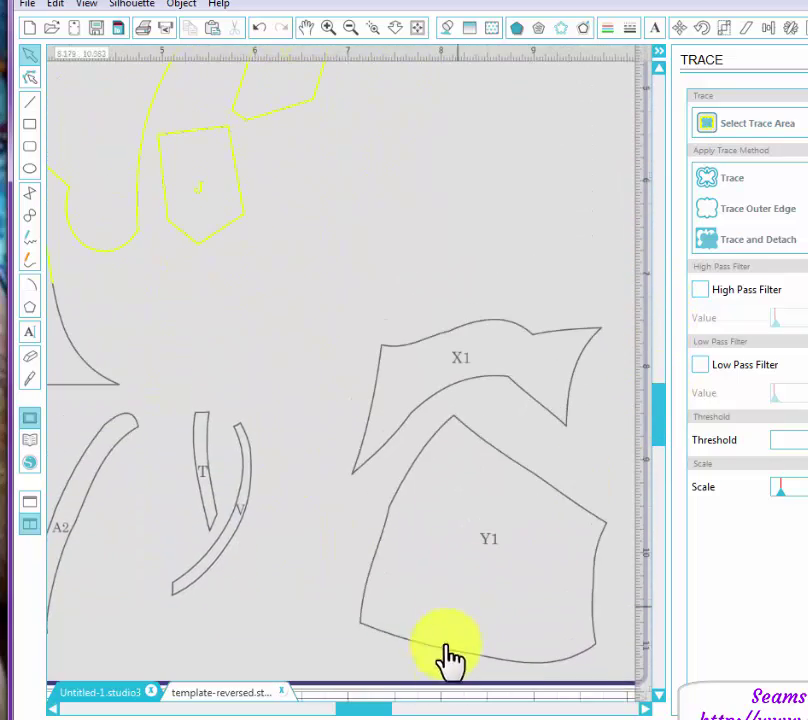
{"action": "left_click_drag", "start_coordinate": [379, 706], "coordinate": [325, 718]}
{"action": "left_click", "coordinate": [311, 385]}
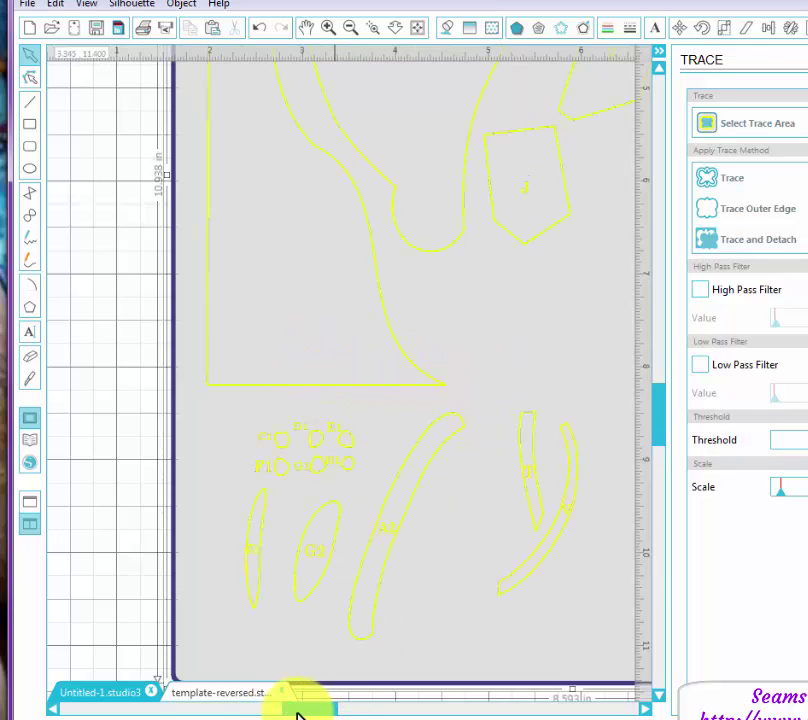
{"action": "left_click_drag", "start_coordinate": [300, 714], "coordinate": [372, 714]}
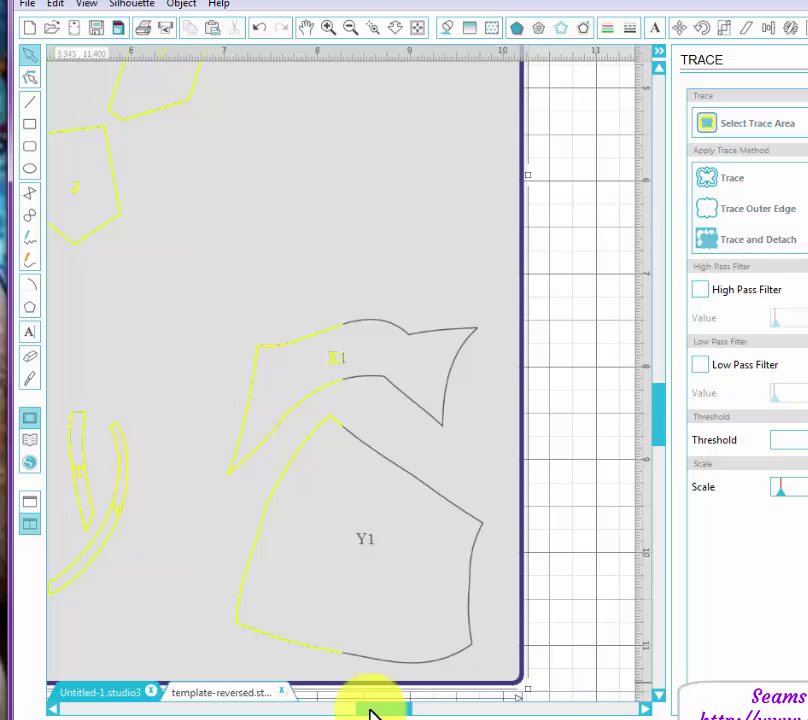
{"action": "left_click", "coordinate": [438, 497]}
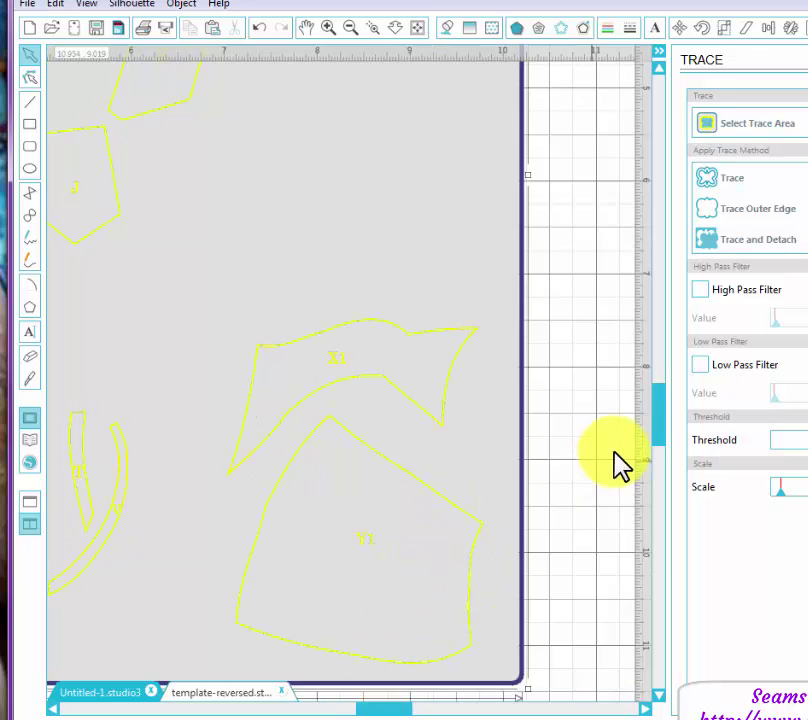
{"action": "left_click_drag", "start_coordinate": [660, 415], "coordinate": [581, 523]}
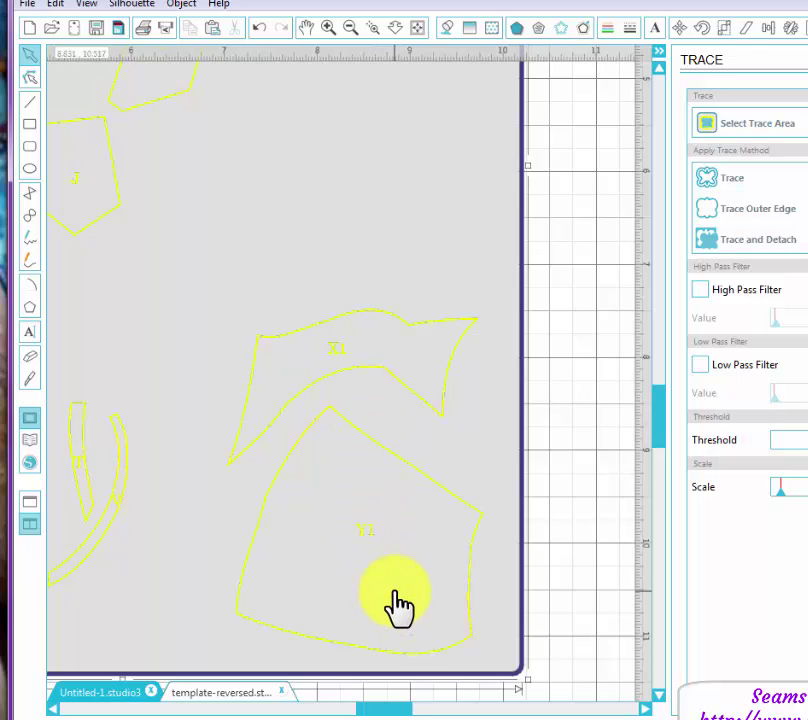
{"action": "left_click_drag", "start_coordinate": [392, 712], "coordinate": [341, 715]}
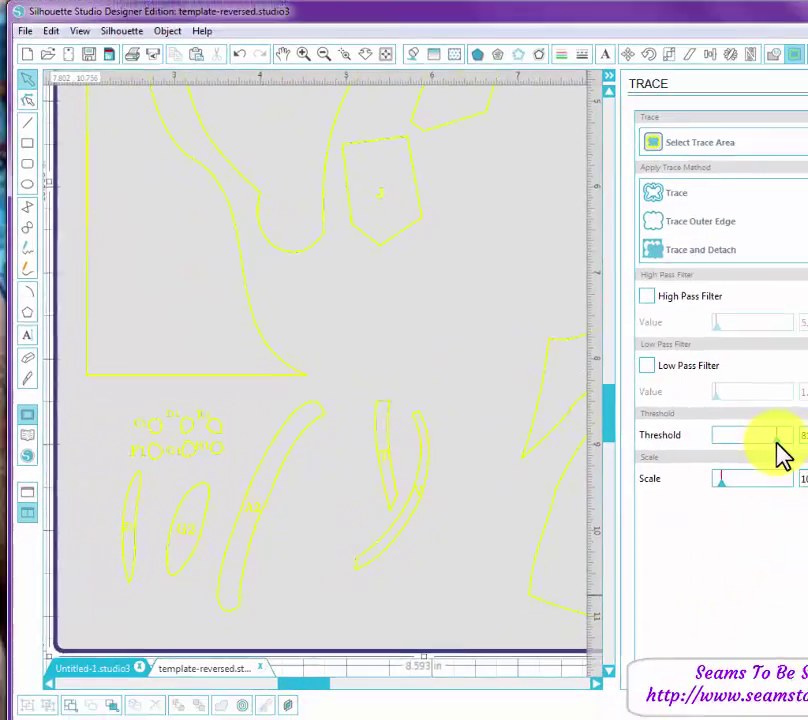
{"action": "left_click", "coordinate": [690, 438]}
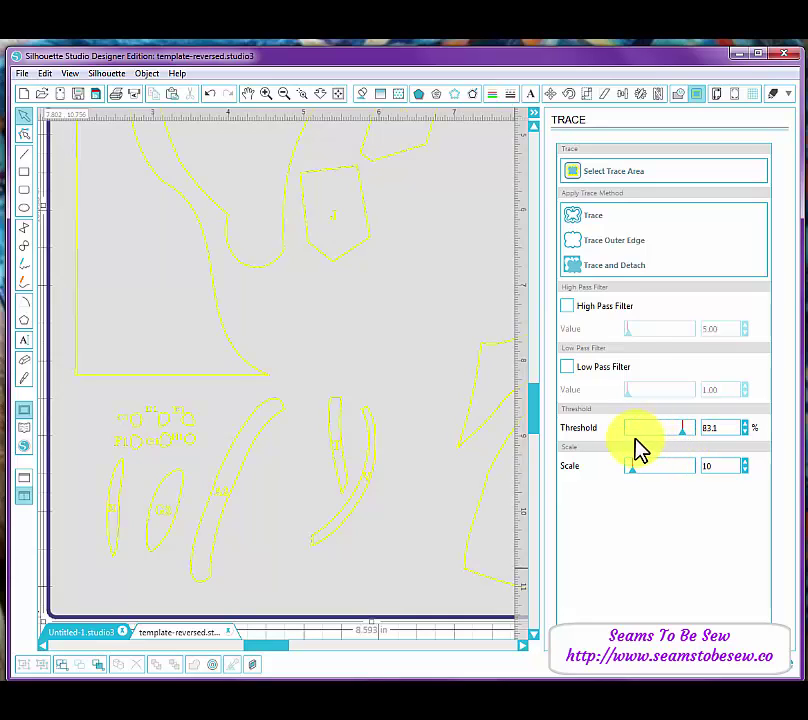
Turn on the trace's High Pass Filter at value 5.00 and lower the Threshold to 48%
{"action": "left_click", "coordinate": [568, 306]}
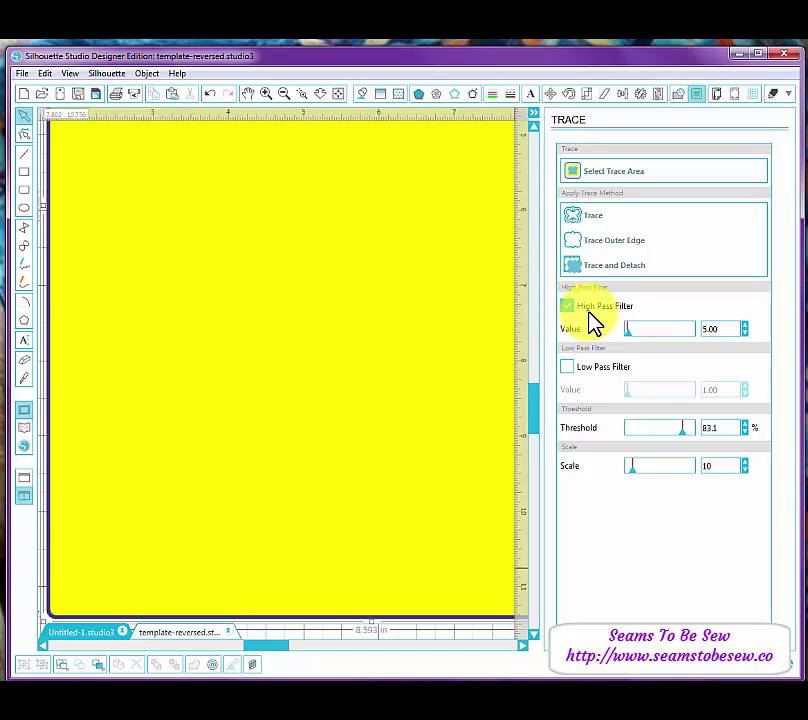
{"action": "left_click", "coordinate": [569, 306]}
{"action": "left_click", "coordinate": [568, 307]}
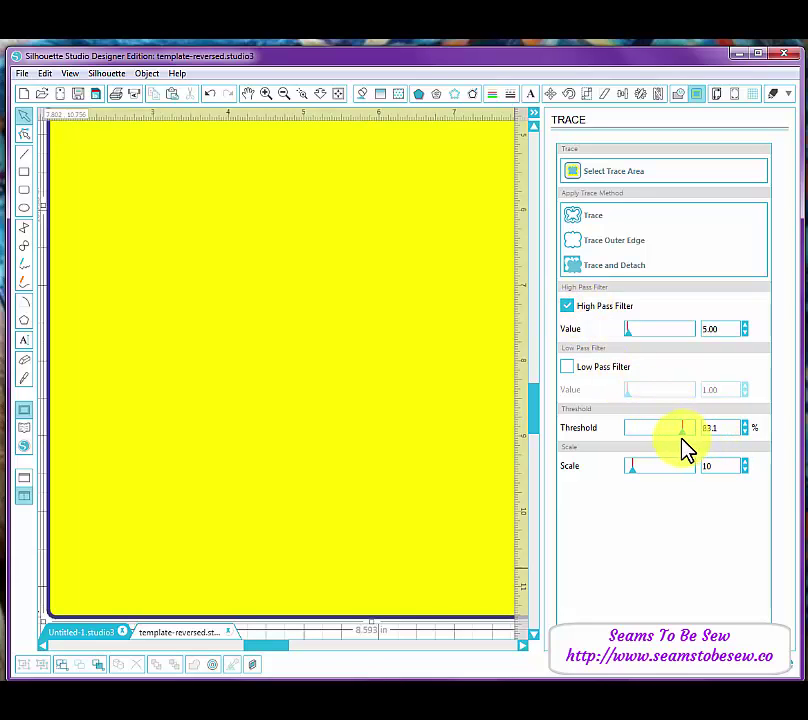
{"action": "mouse_move", "coordinate": [684, 432]}
{"action": "left_mouse_down"}
{"action": "mouse_move", "coordinate": [641, 433]}
{"action": "mouse_move", "coordinate": [653, 433]}
{"action": "left_mouse_up"}
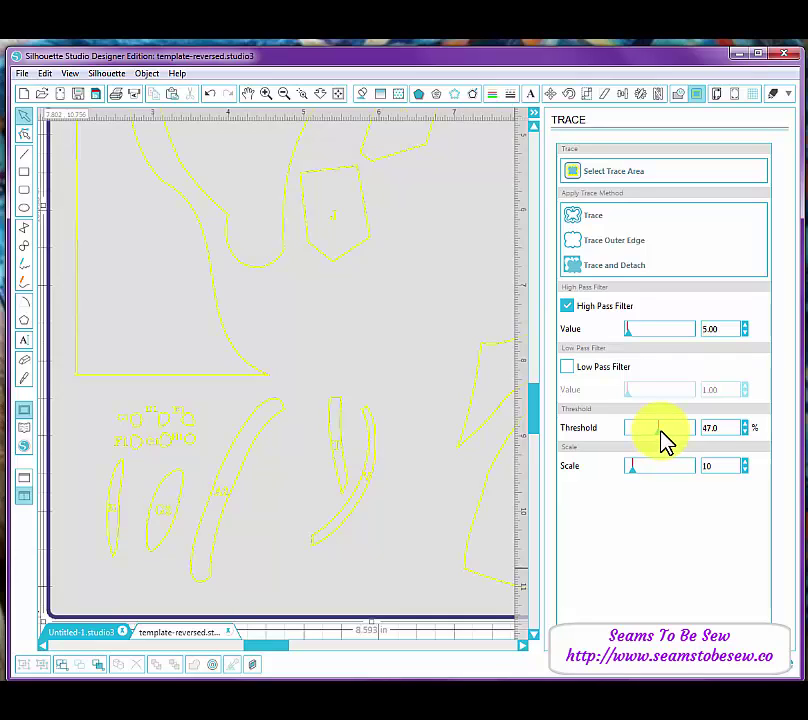
{"action": "left_click_drag", "start_coordinate": [660, 430], "coordinate": [662, 430]}
{"action": "left_click_drag", "start_coordinate": [665, 437], "coordinate": [663, 437]}
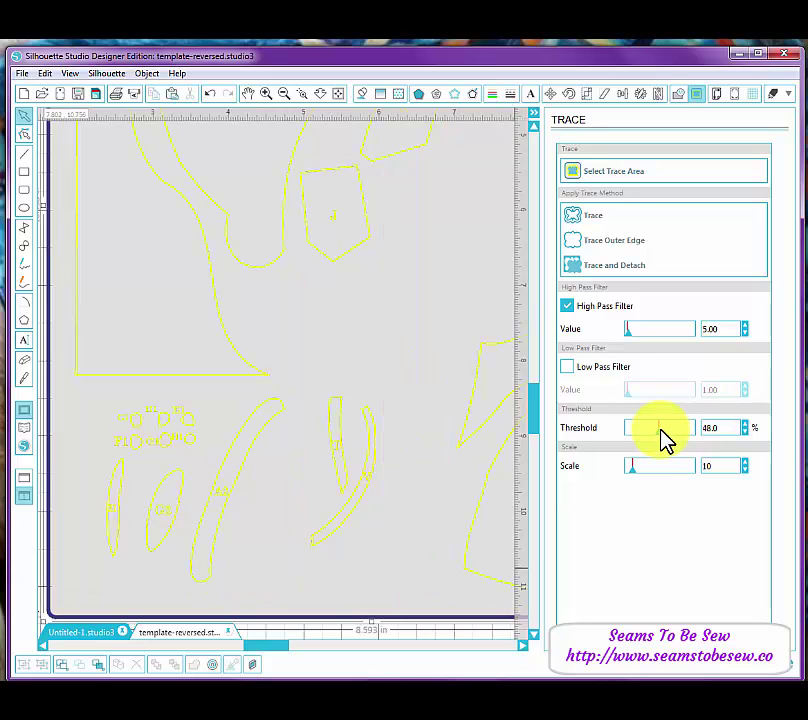
Fine-tune the trace Threshold up to 50%
{"action": "left_click", "coordinate": [744, 424]}
{"action": "left_click", "coordinate": [744, 424]}
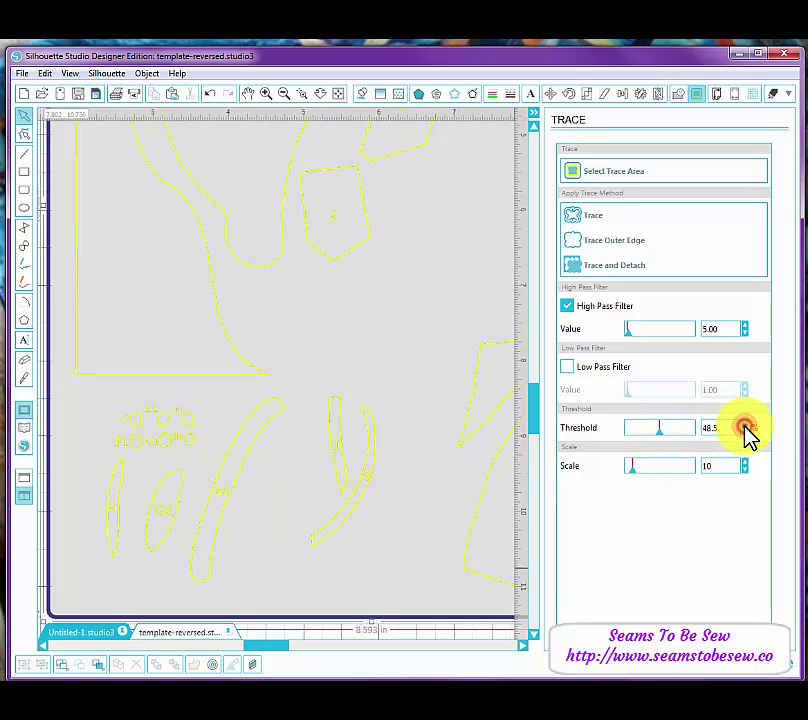
{"action": "left_click", "coordinate": [745, 424]}
{"action": "left_click", "coordinate": [744, 424]}
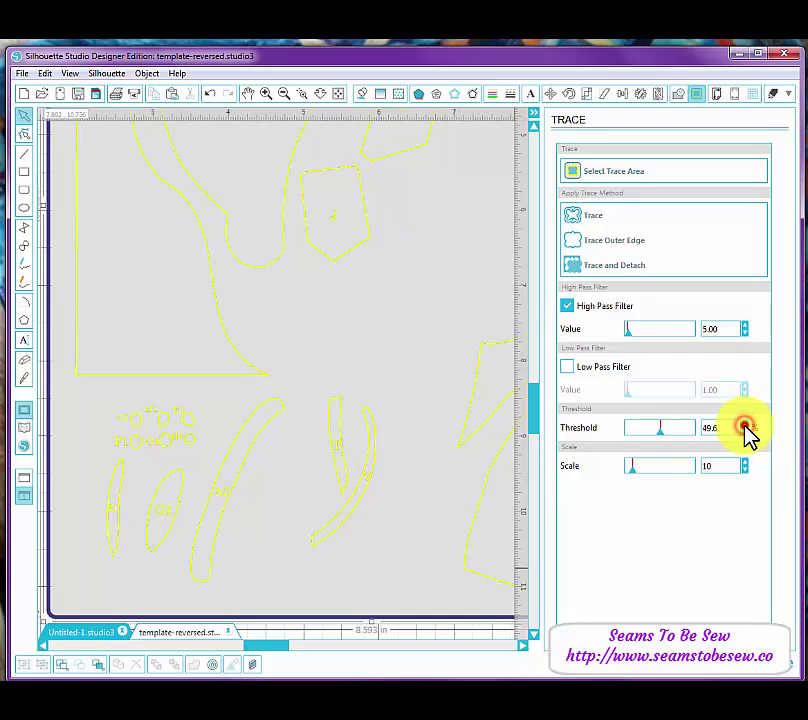
{"action": "left_click", "coordinate": [744, 424]}
{"action": "left_click", "coordinate": [744, 424]}
{"action": "left_click", "coordinate": [744, 424]}
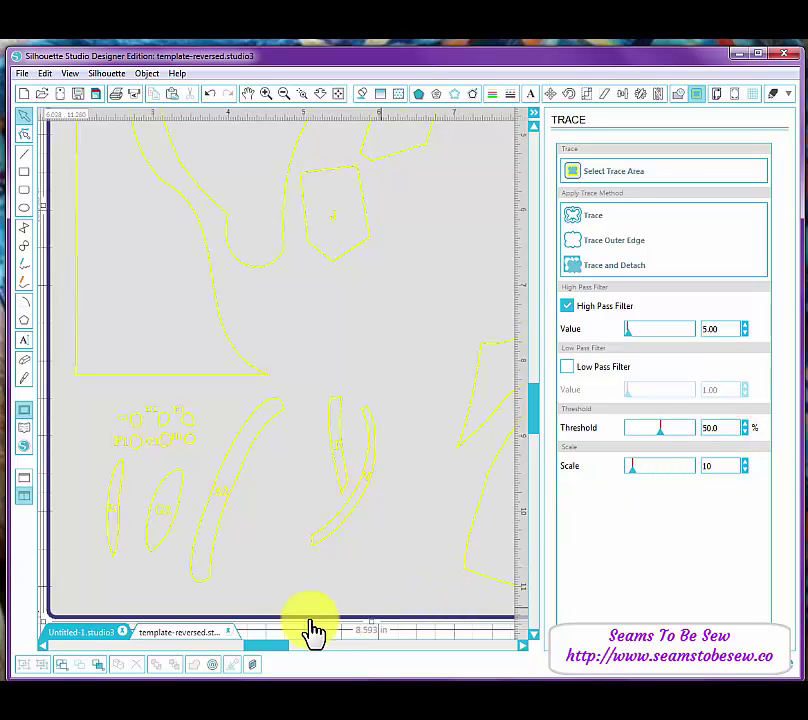
Check the trace preview on the page's far pieces and set the Threshold to 50.5%
{"action": "left_click_drag", "start_coordinate": [278, 657], "coordinate": [324, 645]}
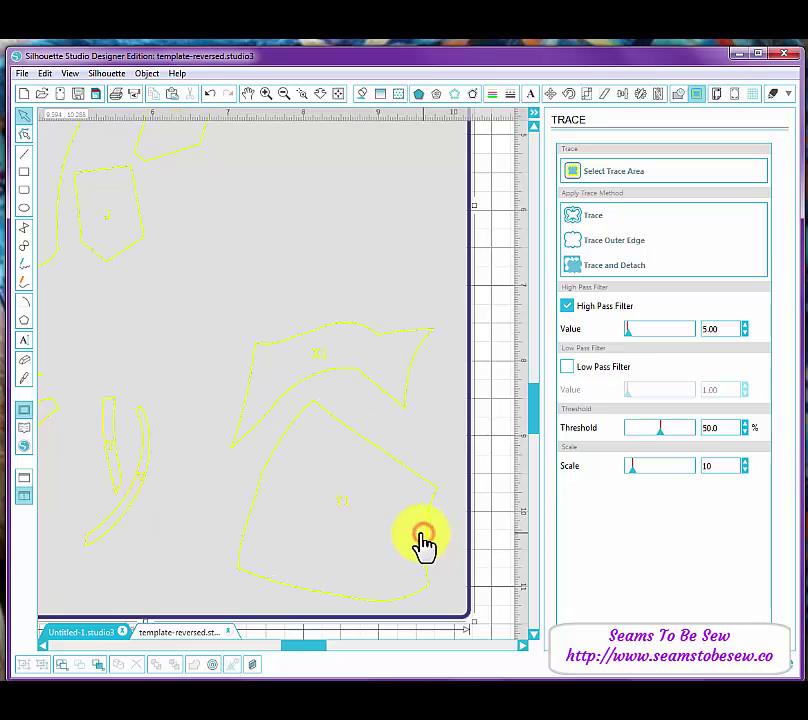
{"action": "left_click_drag", "start_coordinate": [536, 425], "coordinate": [536, 361]}
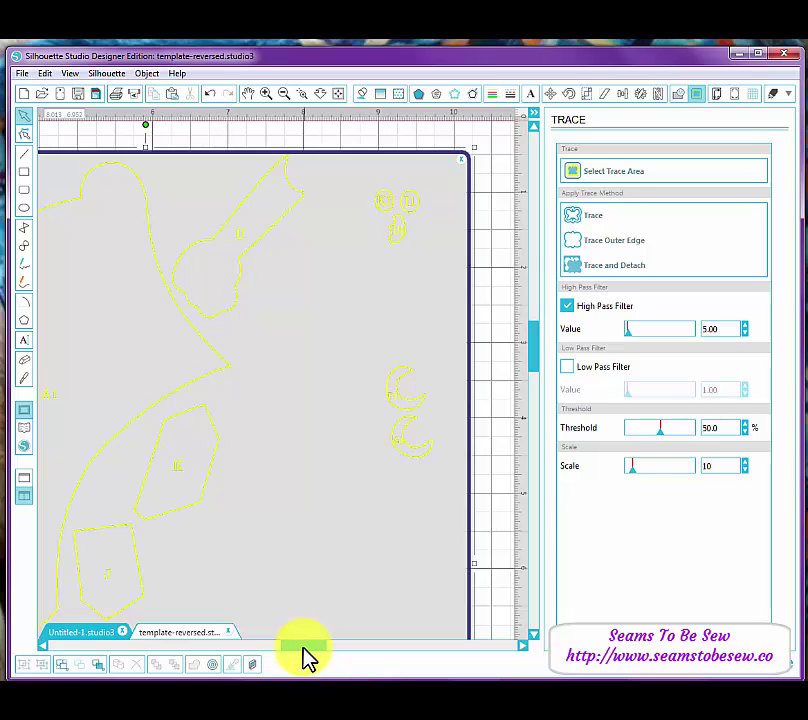
{"action": "mouse_move", "coordinate": [304, 657]}
{"action": "left_mouse_down"}
{"action": "mouse_move", "coordinate": [263, 645]}
{"action": "mouse_move", "coordinate": [274, 652]}
{"action": "mouse_move", "coordinate": [312, 645]}
{"action": "left_mouse_up"}
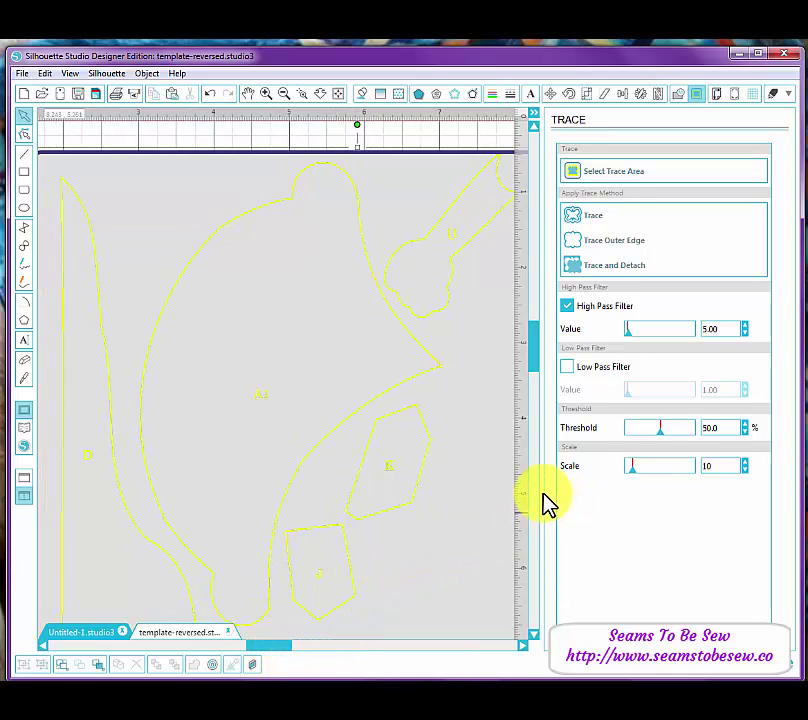
{"action": "left_click", "coordinate": [745, 424]}
{"action": "left_click", "coordinate": [745, 424]}
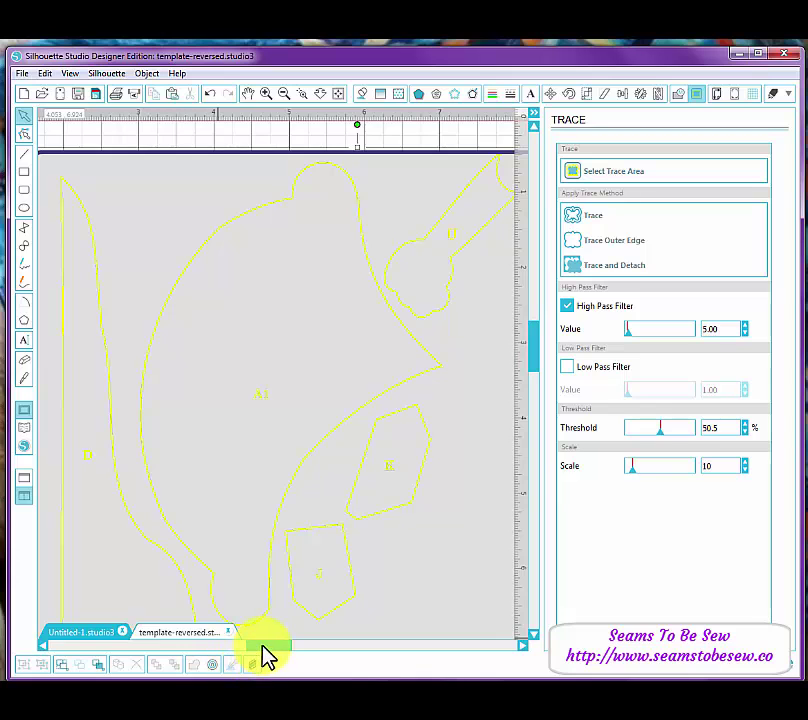
Trace the outer edges of all the pattern pieces and move the template page image away from the traced lines, partly off the mat
{"action": "left_click_drag", "start_coordinate": [263, 646], "coordinate": [318, 655]}
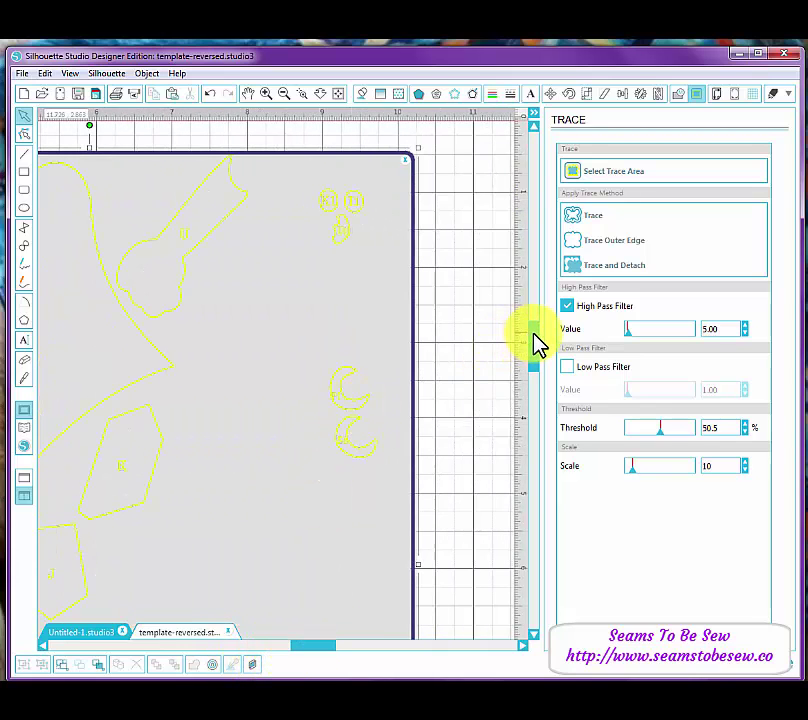
{"action": "mouse_move", "coordinate": [535, 343]}
{"action": "left_mouse_down"}
{"action": "mouse_move", "coordinate": [536, 411]}
{"action": "mouse_move", "coordinate": [523, 426]}
{"action": "left_mouse_up"}
{"action": "left_click", "coordinate": [364, 456]}
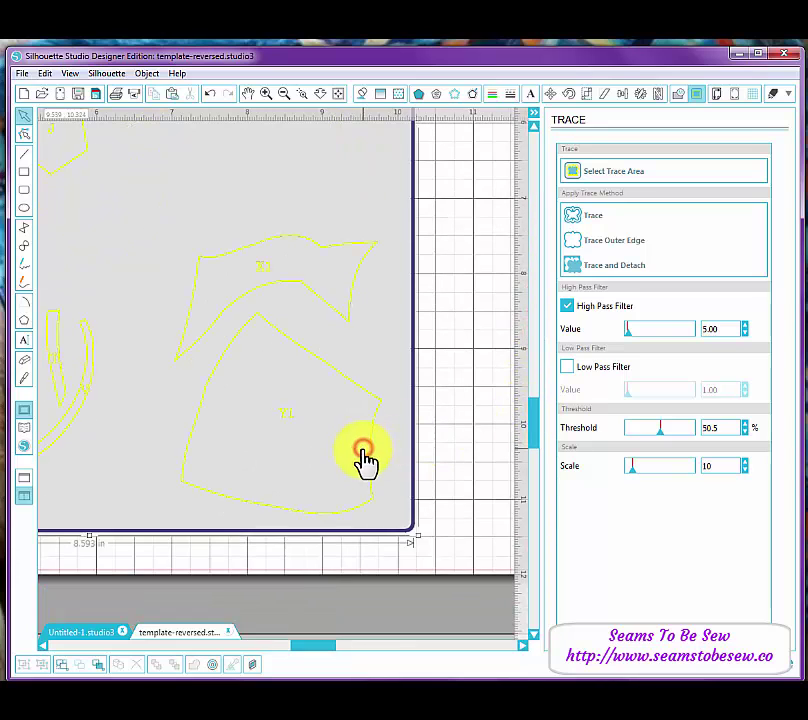
{"action": "left_click_drag", "start_coordinate": [316, 655], "coordinate": [280, 650]}
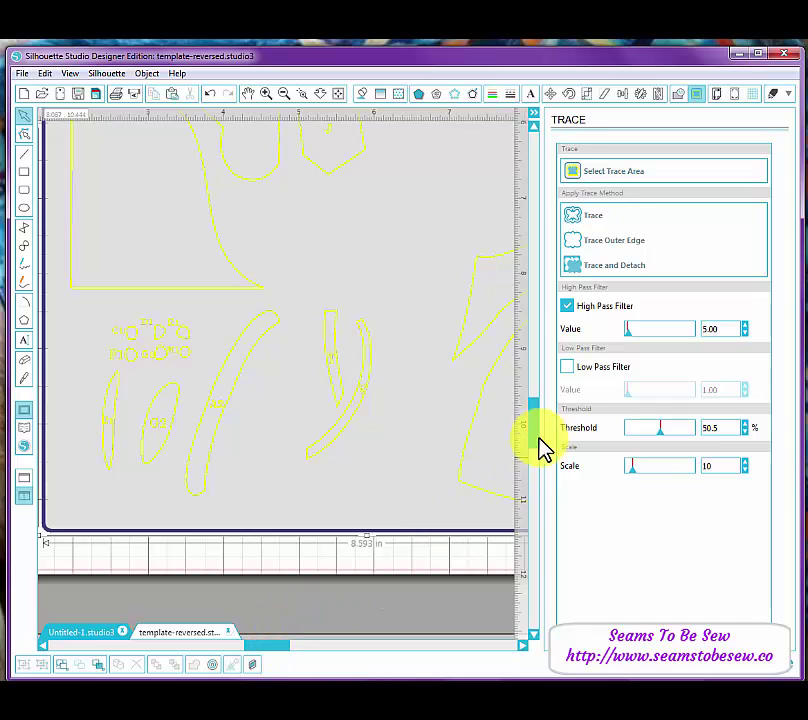
{"action": "left_click_drag", "start_coordinate": [533, 425], "coordinate": [361, 180]}
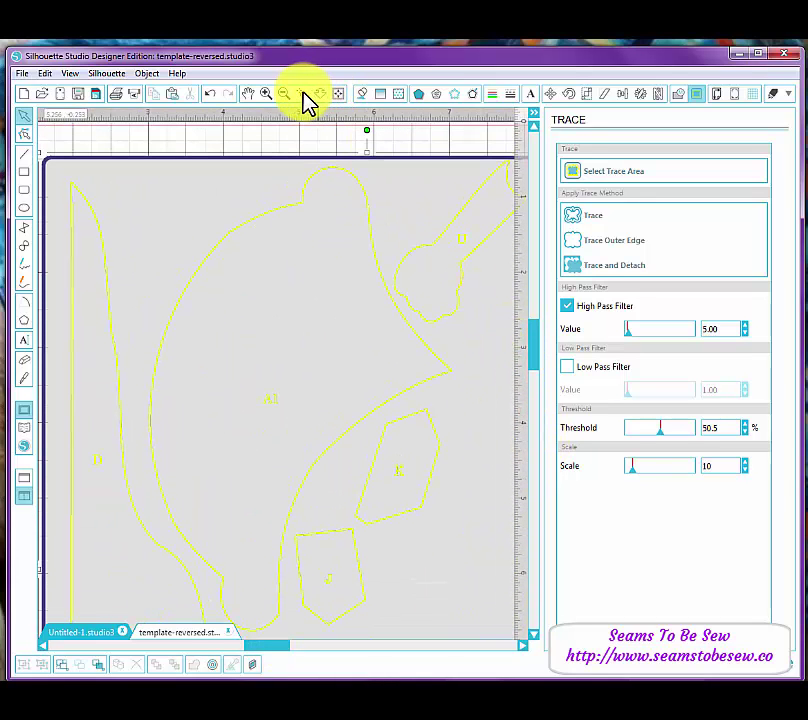
{"action": "left_click", "coordinate": [336, 94]}
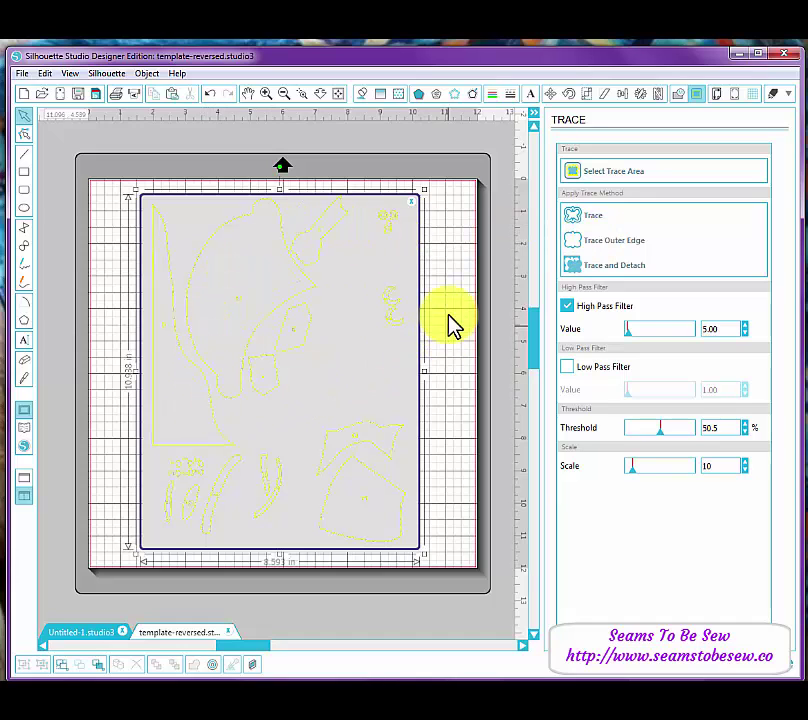
{"action": "left_click", "coordinate": [593, 242]}
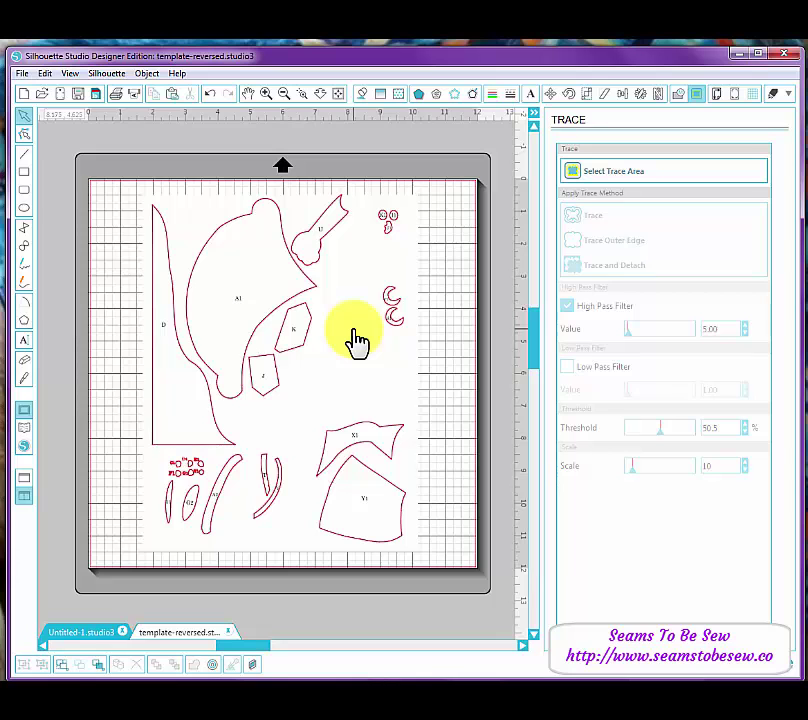
{"action": "left_click_drag", "start_coordinate": [357, 341], "coordinate": [72, 341]}
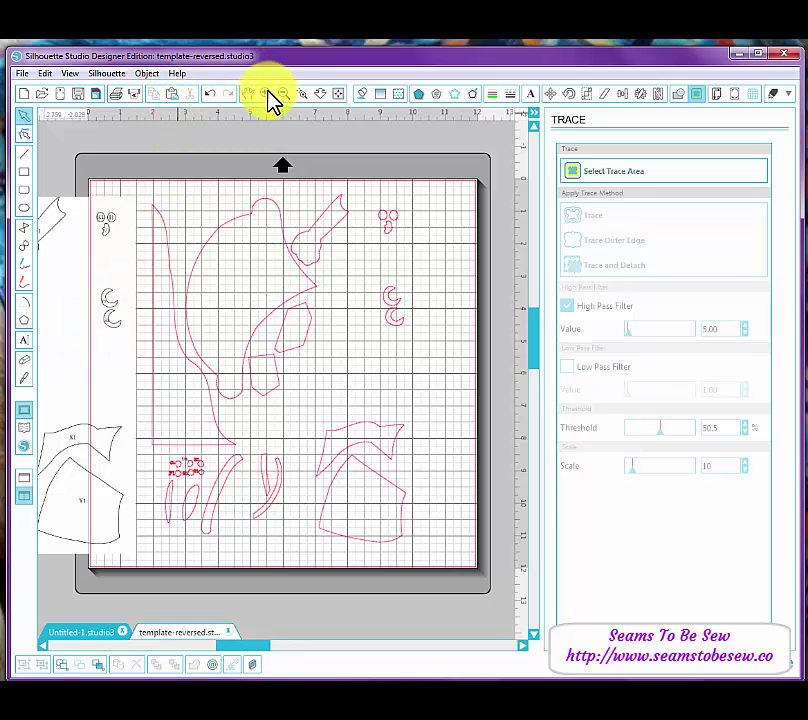
Examine the traced cut lines close up across the mat, including the small circles and their letter labels
{"action": "left_click", "coordinate": [301, 94]}
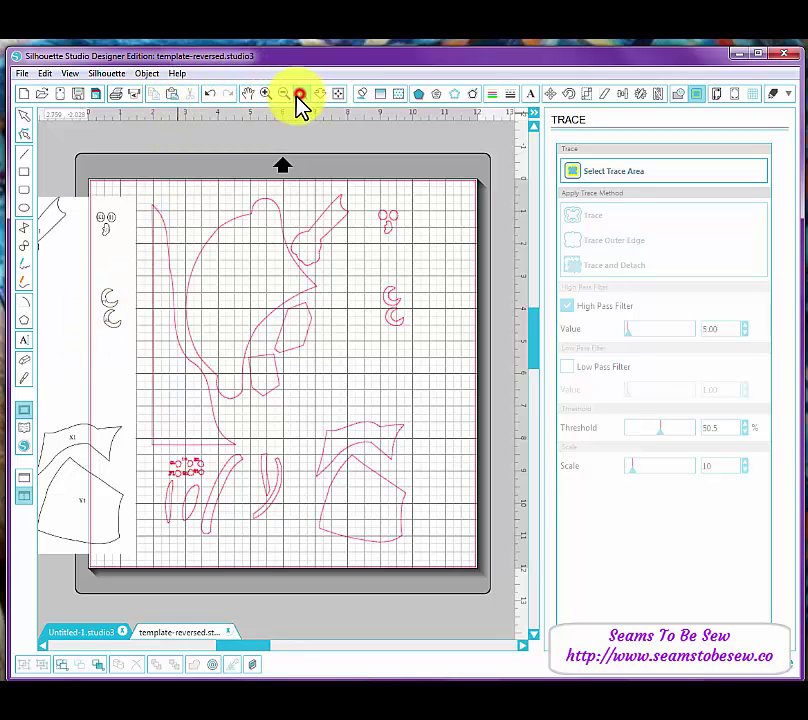
{"action": "left_click", "coordinate": [451, 385]}
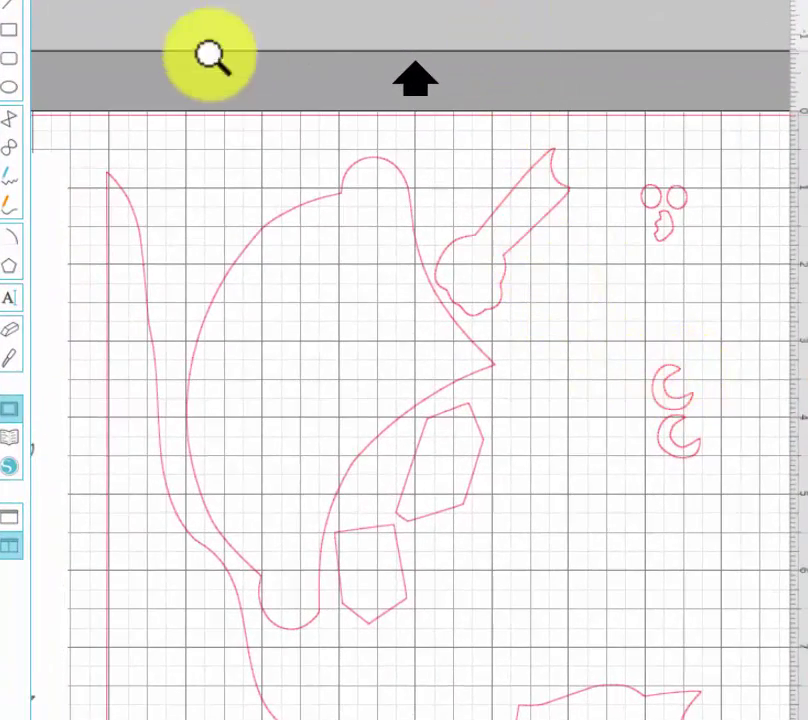
{"action": "left_click_drag", "start_coordinate": [92, 137], "coordinate": [533, 420]}
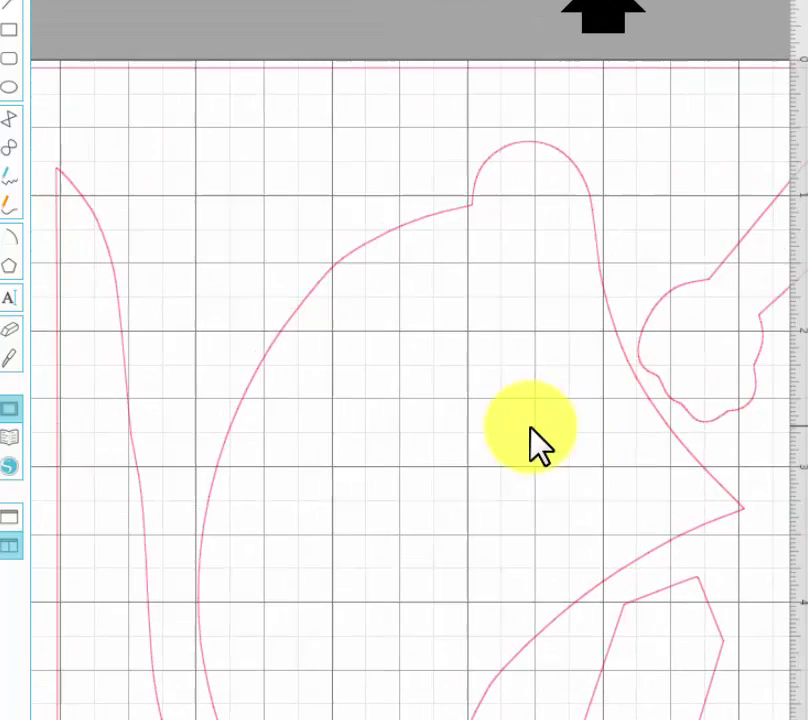
{"action": "scroll", "coordinate": [707, 408], "scroll_direction": "right", "scroll_amount": 10}
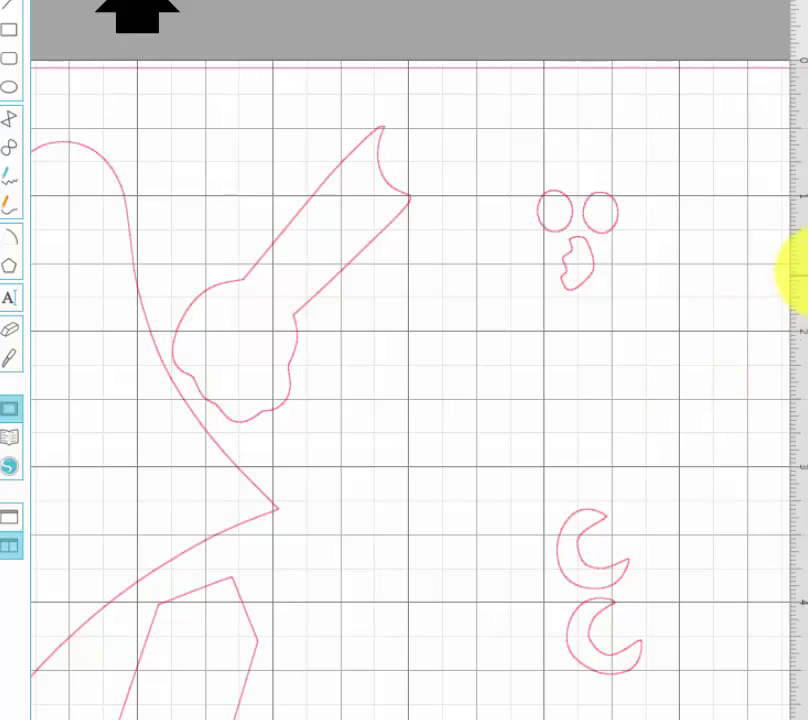
{"action": "left_click_drag", "start_coordinate": [799, 271], "coordinate": [788, 483]}
{"action": "scroll", "coordinate": [404, 360], "scroll_direction": "left", "scroll_amount": 10}
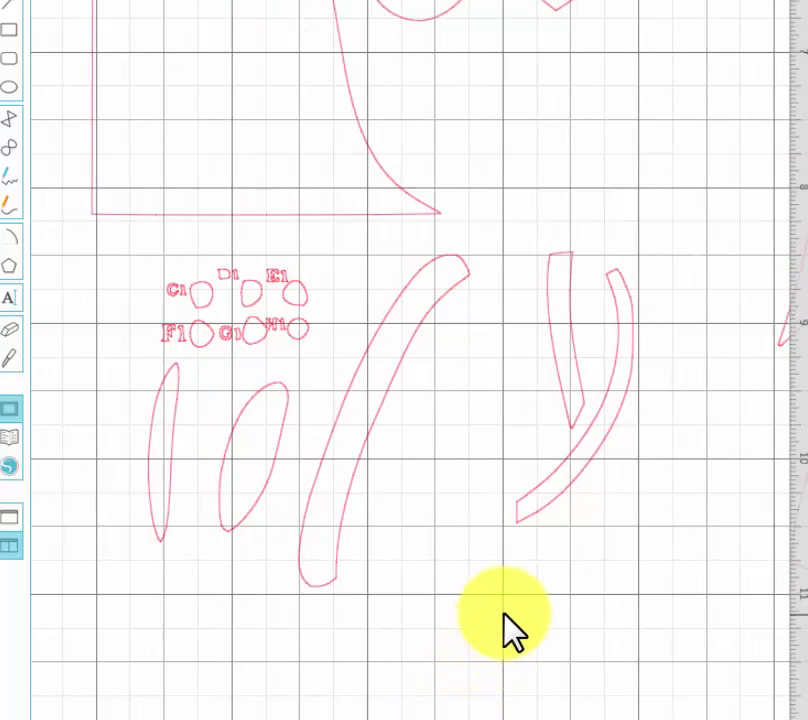
Select the traced cut lines and view the editing commands available for them, such as Release Compound Path
{"action": "left_click", "coordinate": [254, 334]}
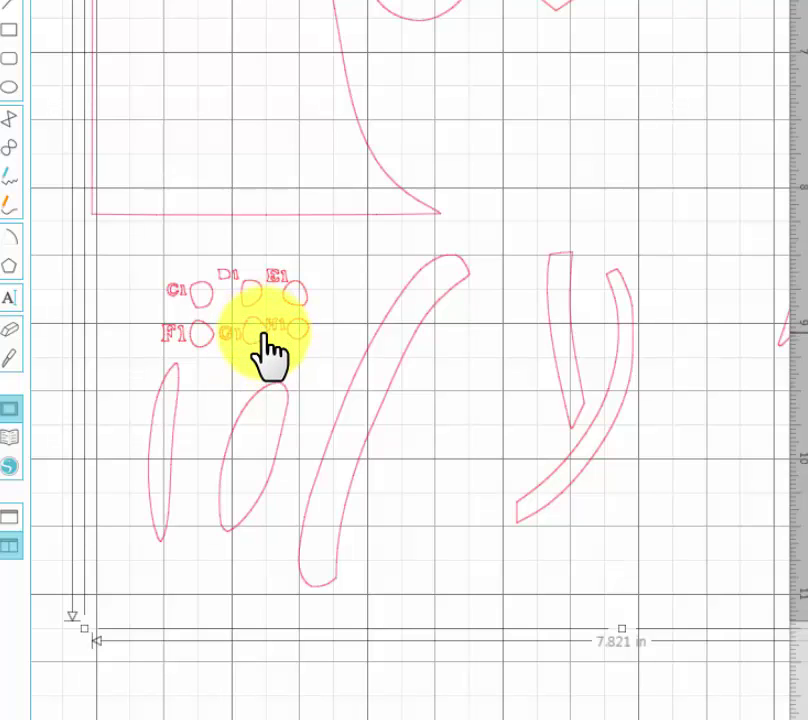
{"action": "right_click", "coordinate": [266, 338]}
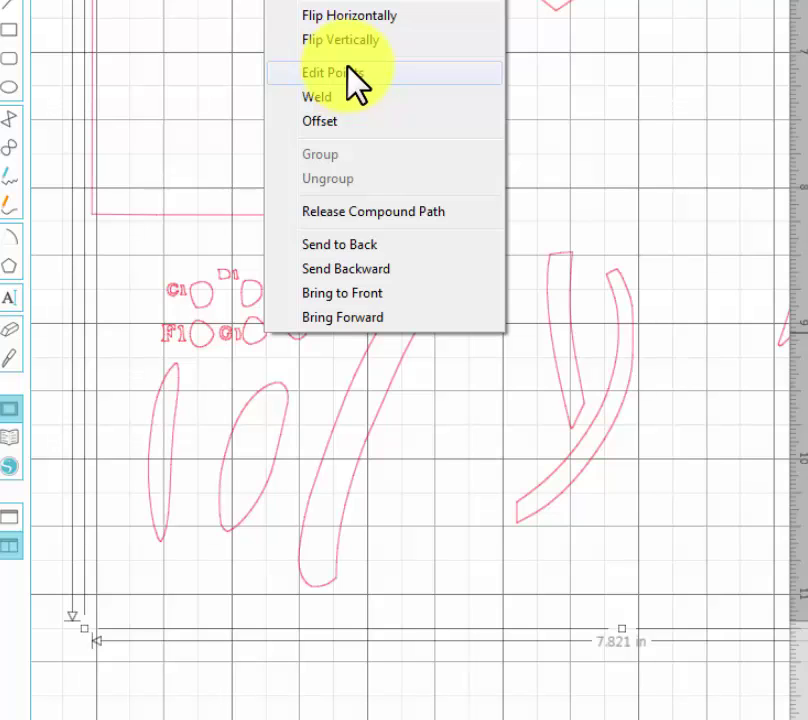
{"action": "left_click", "coordinate": [466, 490]}
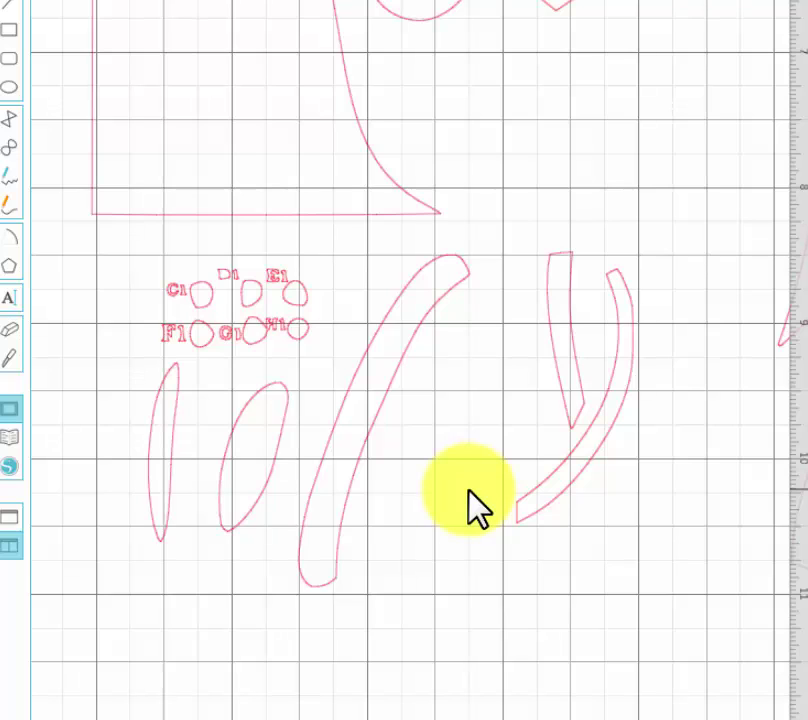
{"action": "right_click", "coordinate": [417, 335]}
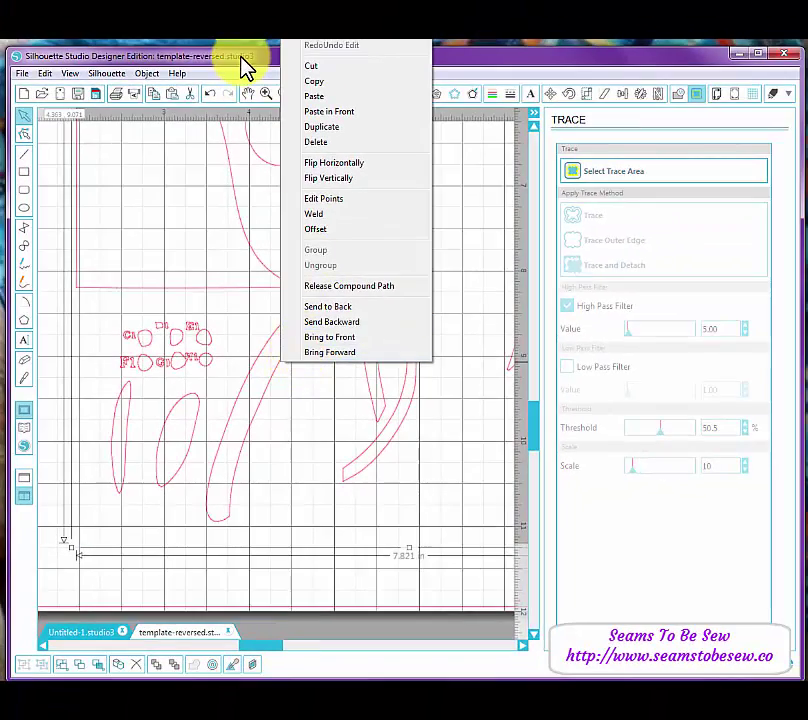
{"action": "left_click", "coordinate": [243, 69]}
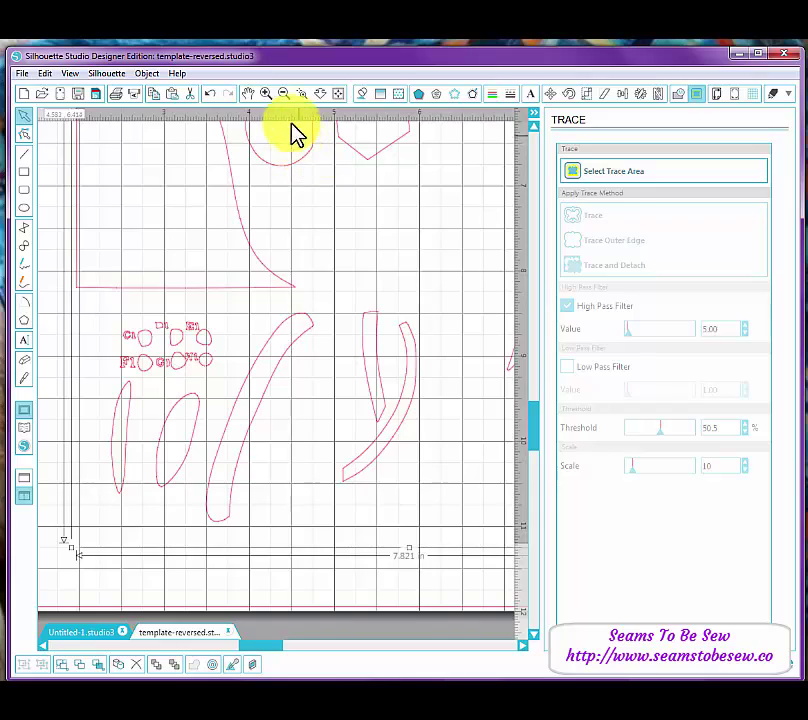
Delete the template page image beside the traced cut lines
{"action": "left_click", "coordinate": [337, 93]}
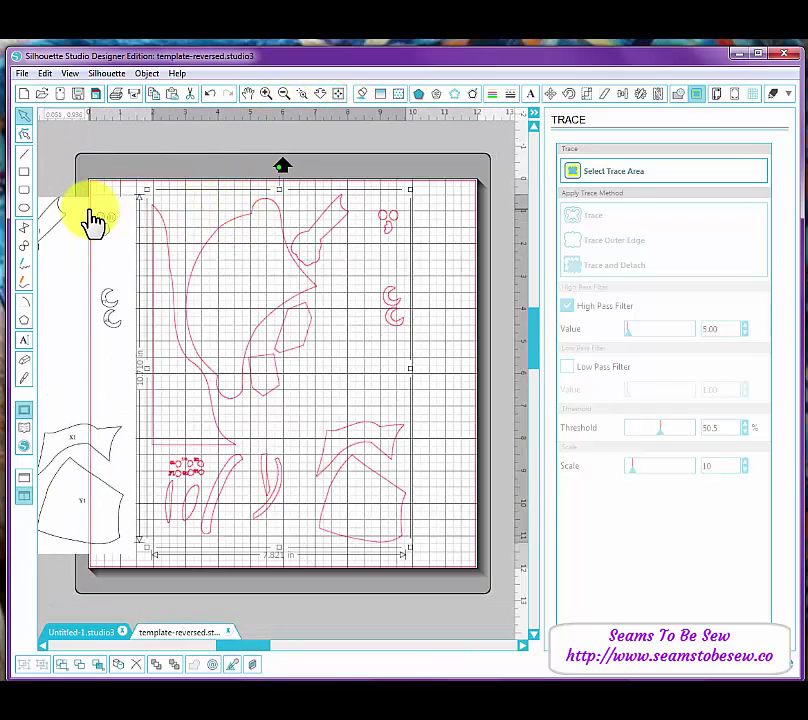
{"action": "left_click", "coordinate": [57, 220]}
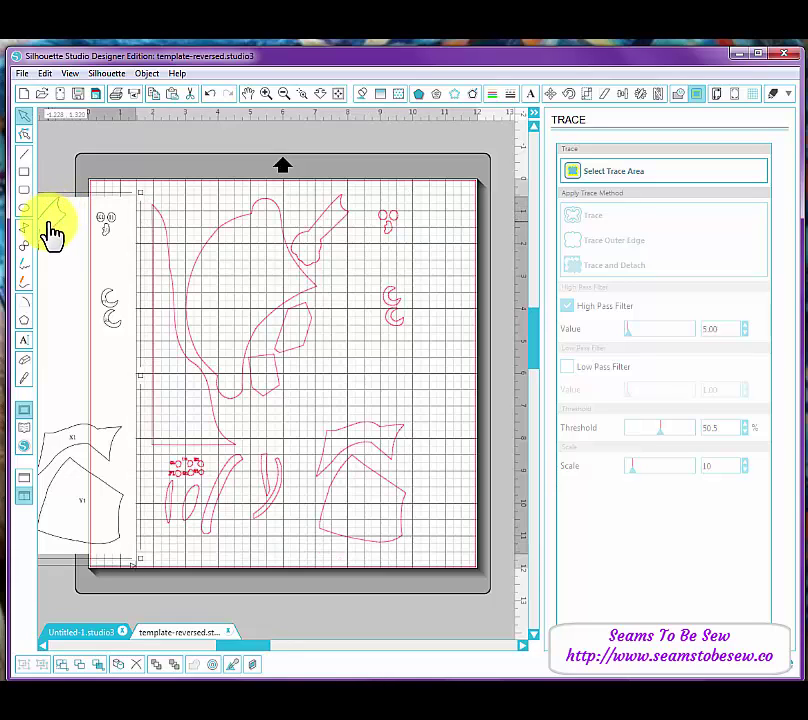
{"action": "key", "text": "Delete"}
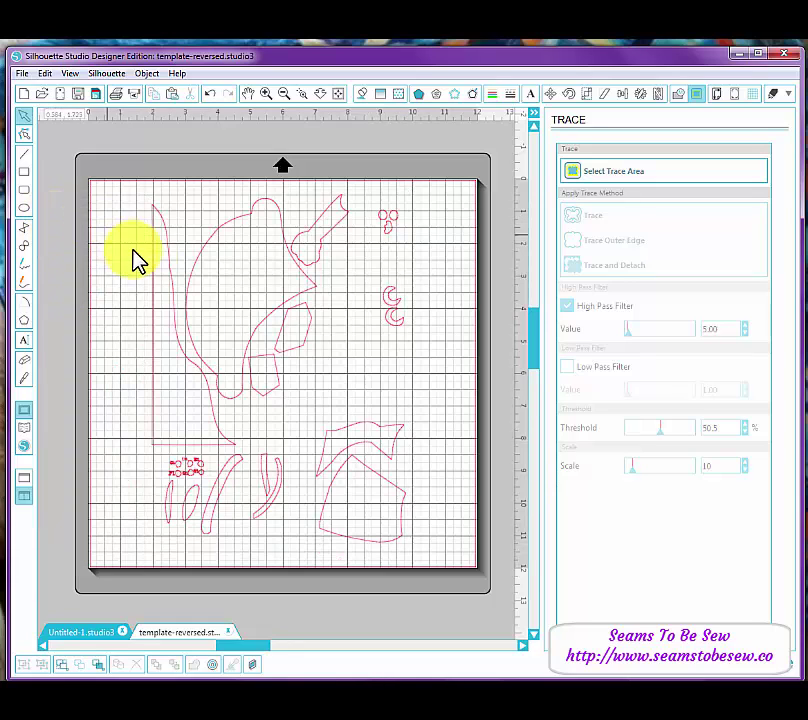
Try to move the large body piece separately from the other traced cut lines
{"action": "left_click", "coordinate": [289, 255]}
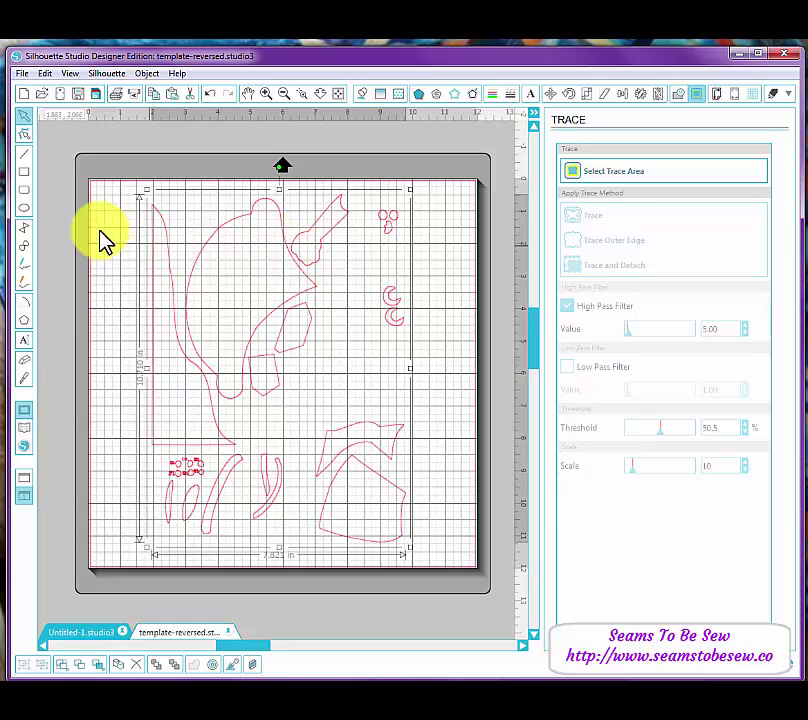
{"action": "right_click", "coordinate": [323, 247]}
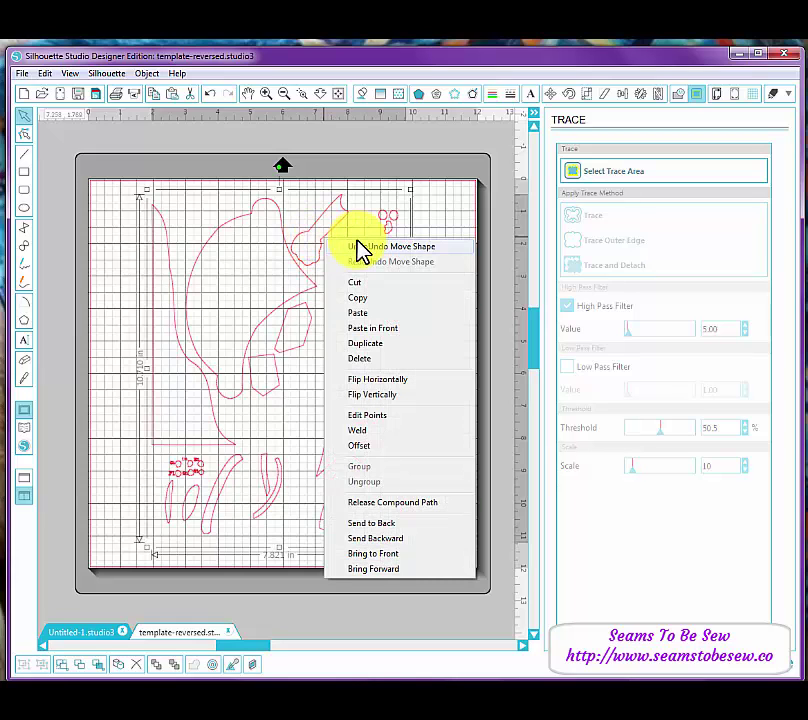
{"action": "left_click", "coordinate": [370, 504]}
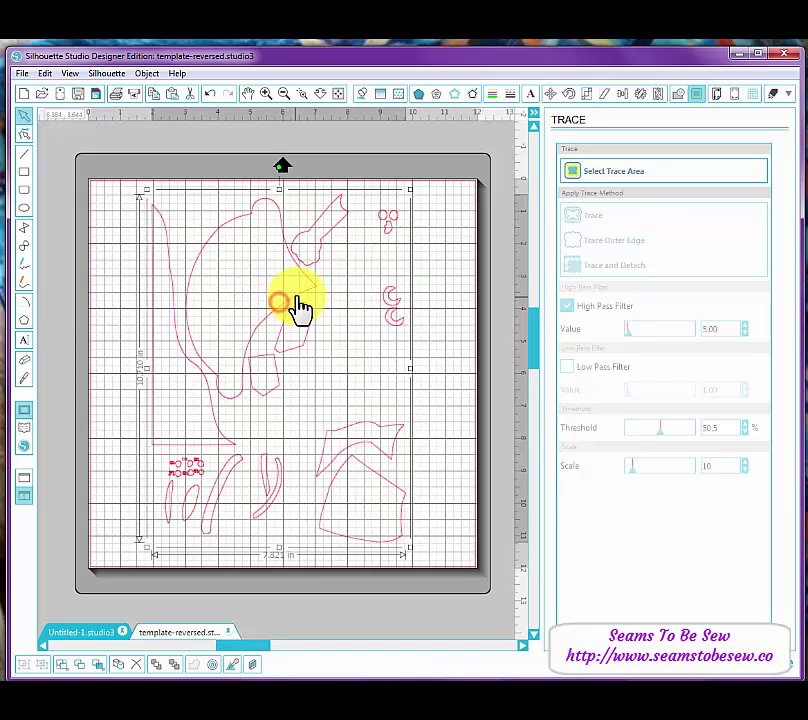
{"action": "double_click", "coordinate": [306, 294]}
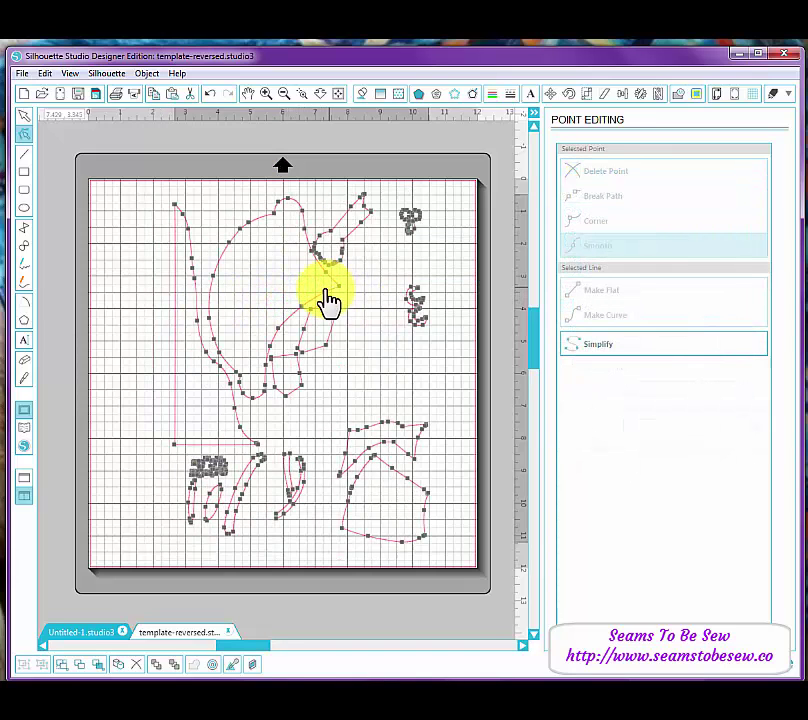
{"action": "left_click_drag", "start_coordinate": [318, 300], "coordinate": [300, 303]}
{"action": "left_click", "coordinate": [434, 290]}
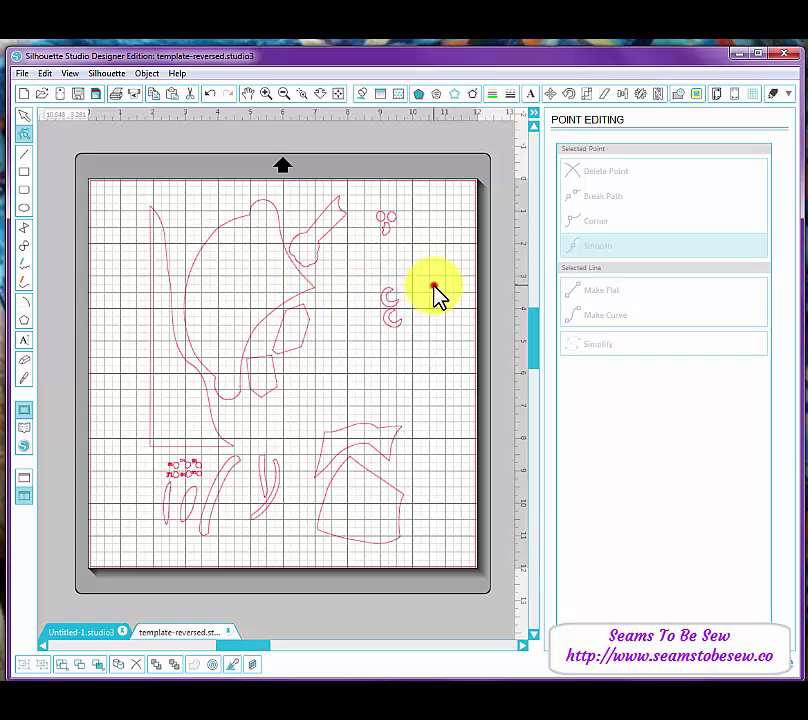
{"action": "left_click", "coordinate": [310, 290]}
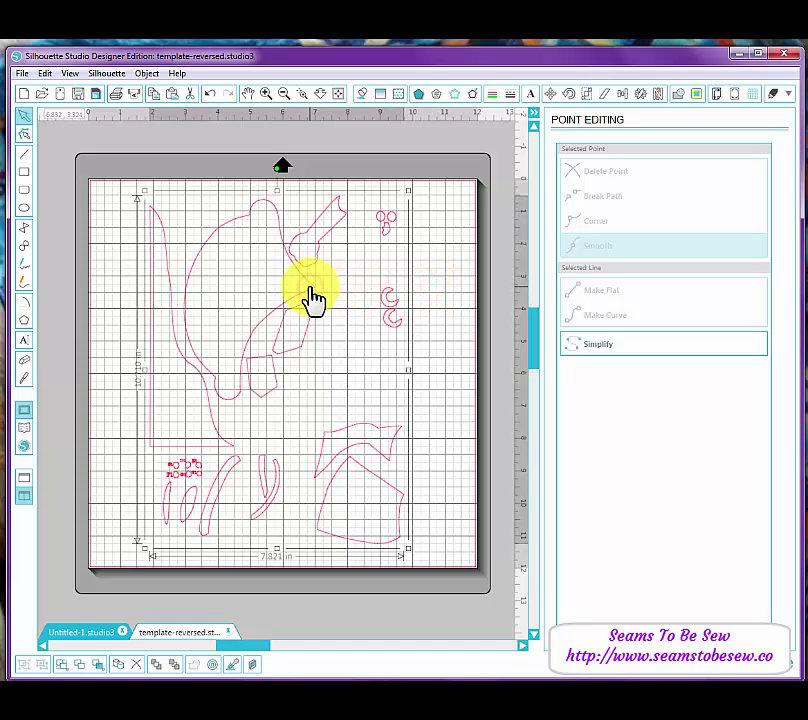
{"action": "double_click", "coordinate": [310, 292]}
{"action": "left_click", "coordinate": [340, 290]}
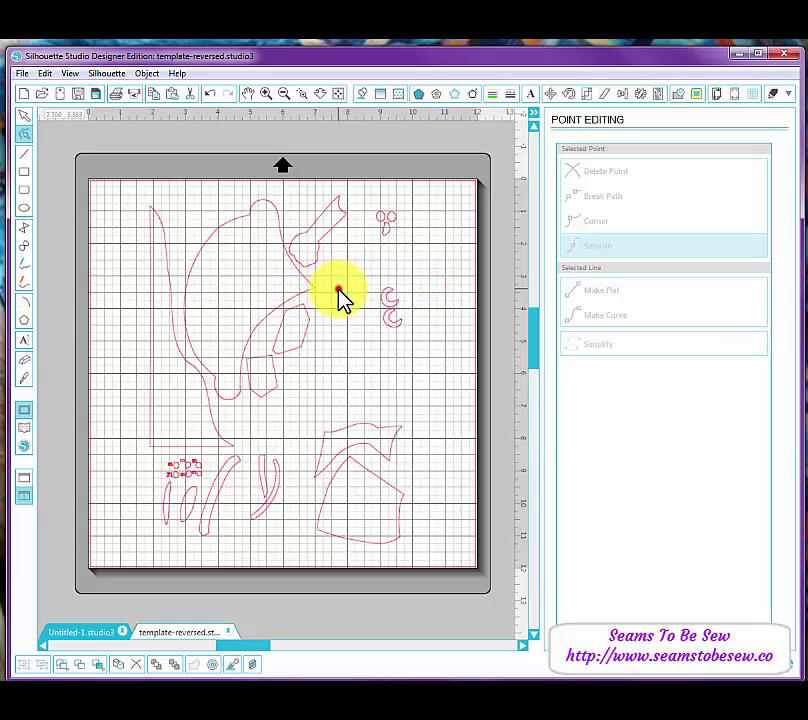
Release the compound path of the traced cut lines so that each piece can be selected individually
{"action": "left_click", "coordinate": [304, 296]}
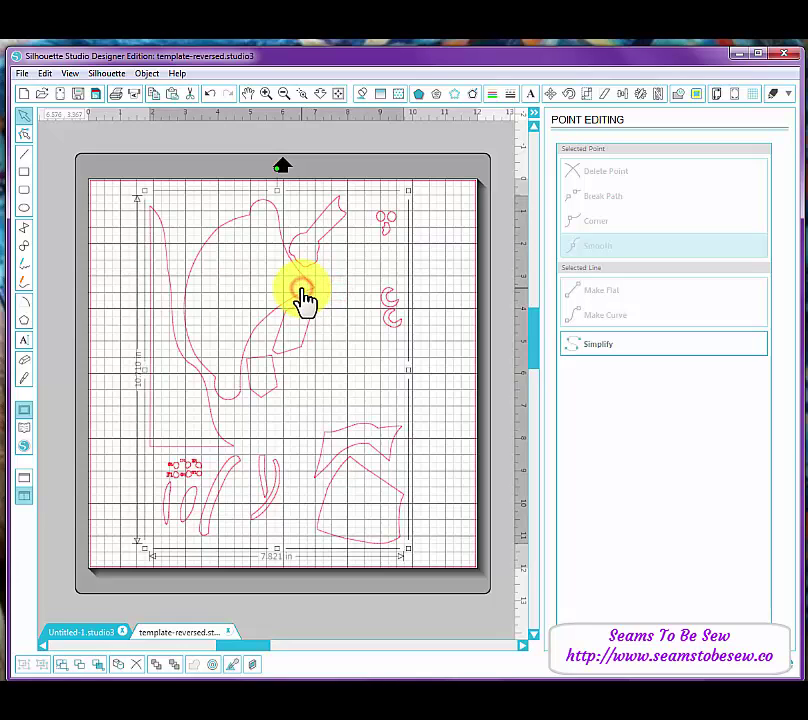
{"action": "right_click", "coordinate": [302, 288]}
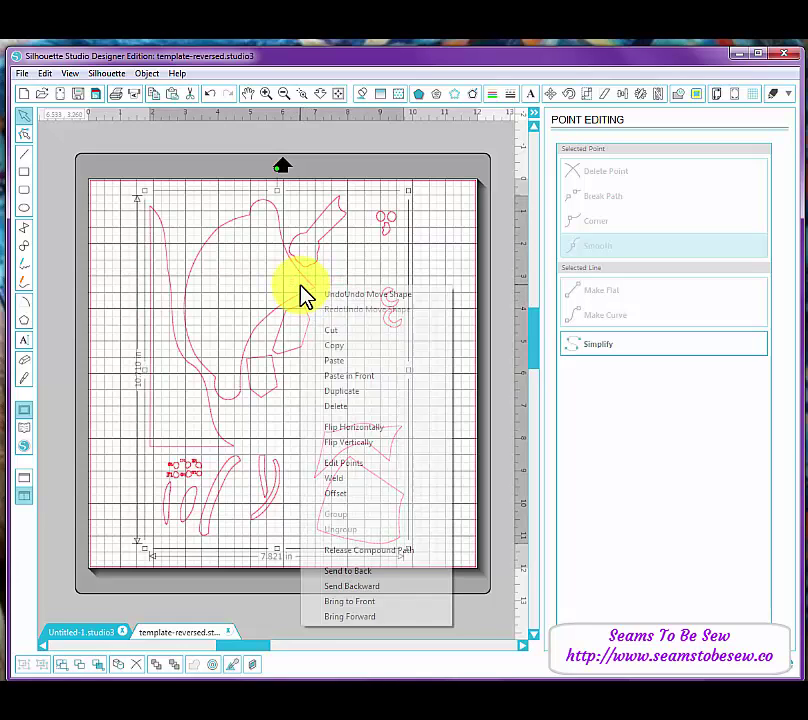
{"action": "left_click", "coordinate": [349, 551]}
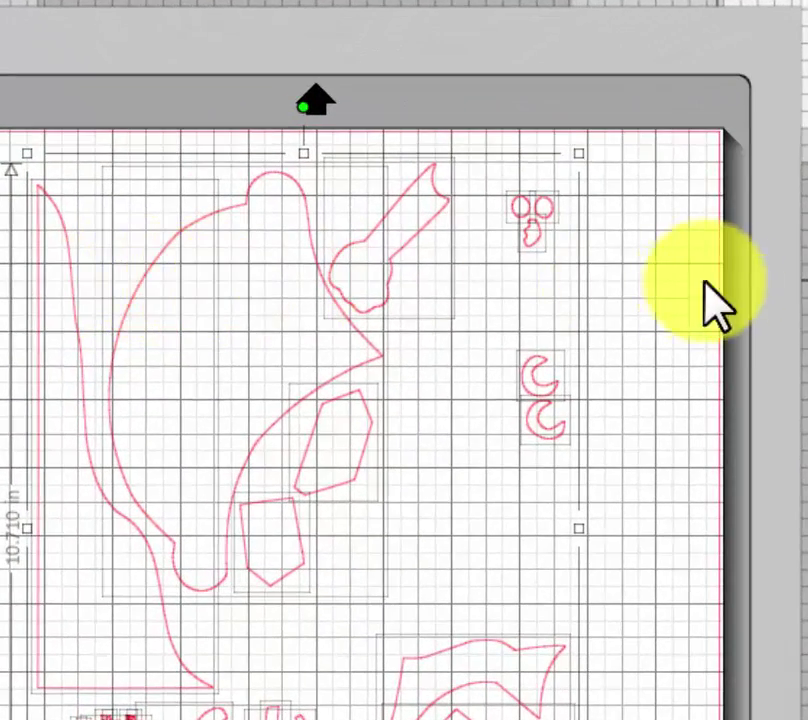
{"action": "left_click", "coordinate": [668, 280]}
Gather the small circles, crescents and lettered circles in a column near the mat's right edge, apart from the large pieces
{"action": "left_click_drag", "start_coordinate": [249, 186], "coordinate": [270, 186]}
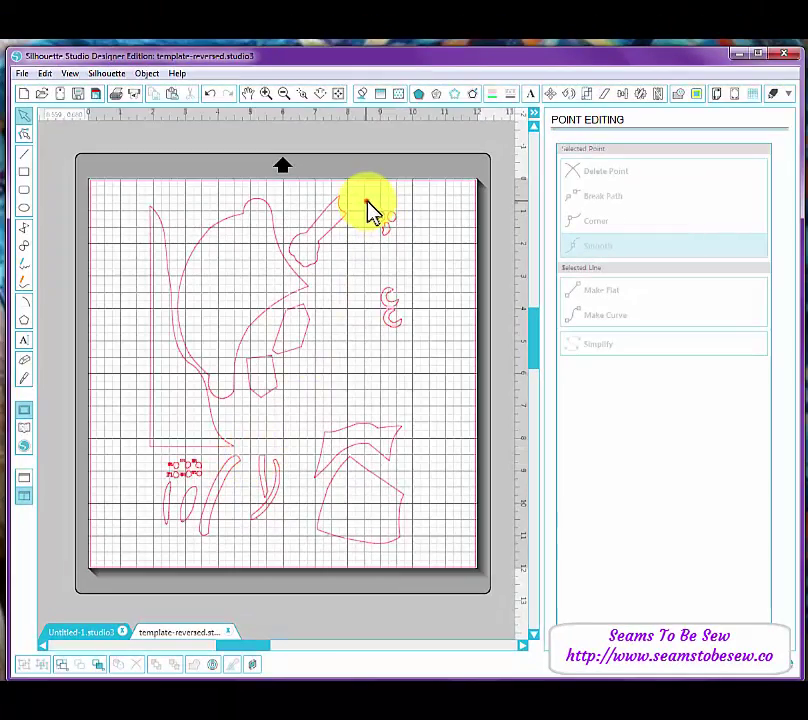
{"action": "left_click_drag", "start_coordinate": [370, 211], "coordinate": [422, 352]}
{"action": "left_click_drag", "start_coordinate": [386, 230], "coordinate": [431, 222]}
{"action": "left_click_drag", "start_coordinate": [150, 450], "coordinate": [443, 368]}
{"action": "left_click", "coordinate": [132, 443]}
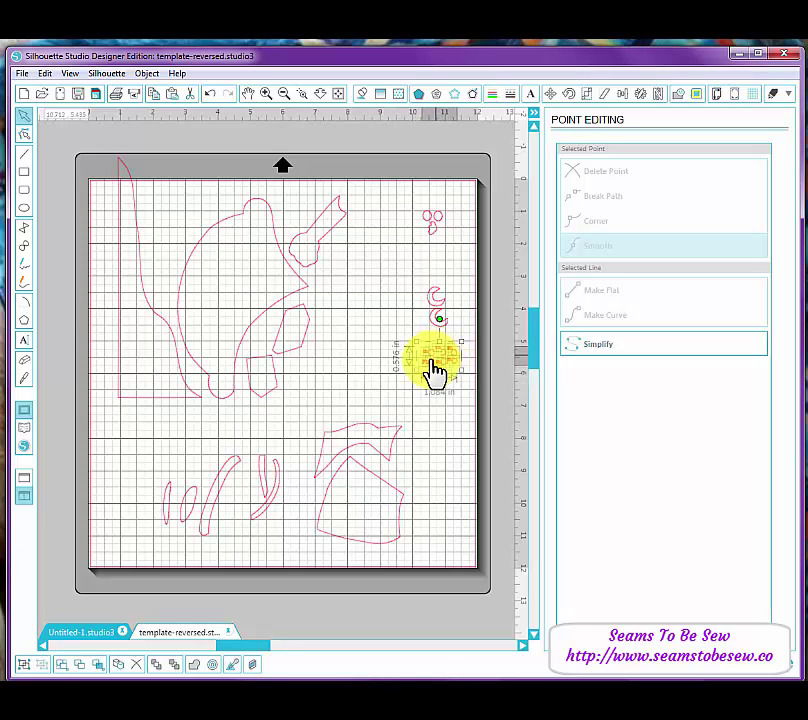
{"action": "left_click", "coordinate": [322, 407]}
Shift the tall curved piece down so it lies fully inside the mat, next to the large body piece
{"action": "left_click_drag", "start_coordinate": [150, 308], "coordinate": [164, 370]}
{"action": "left_click", "coordinate": [180, 380]}
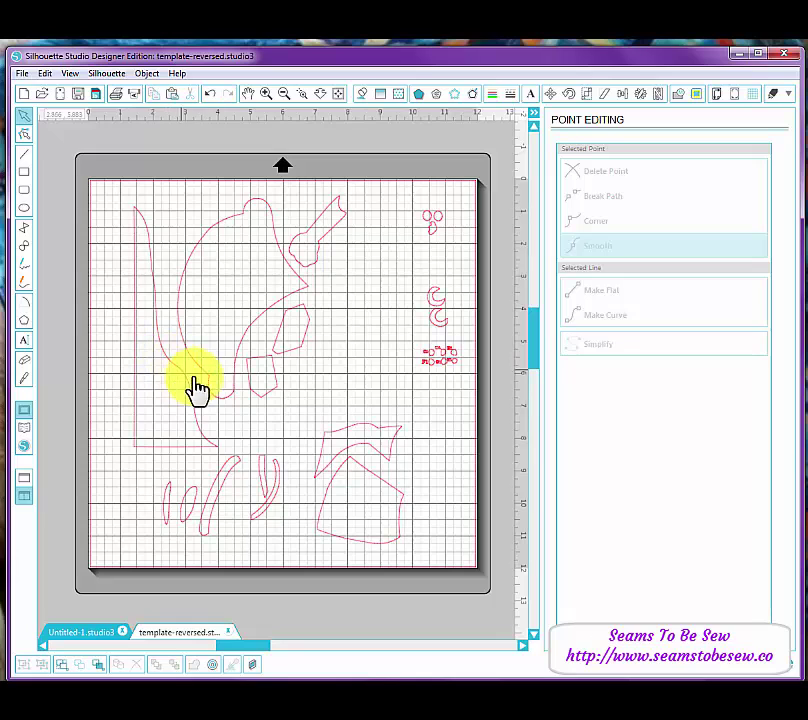
{"action": "left_click", "coordinate": [323, 380]}
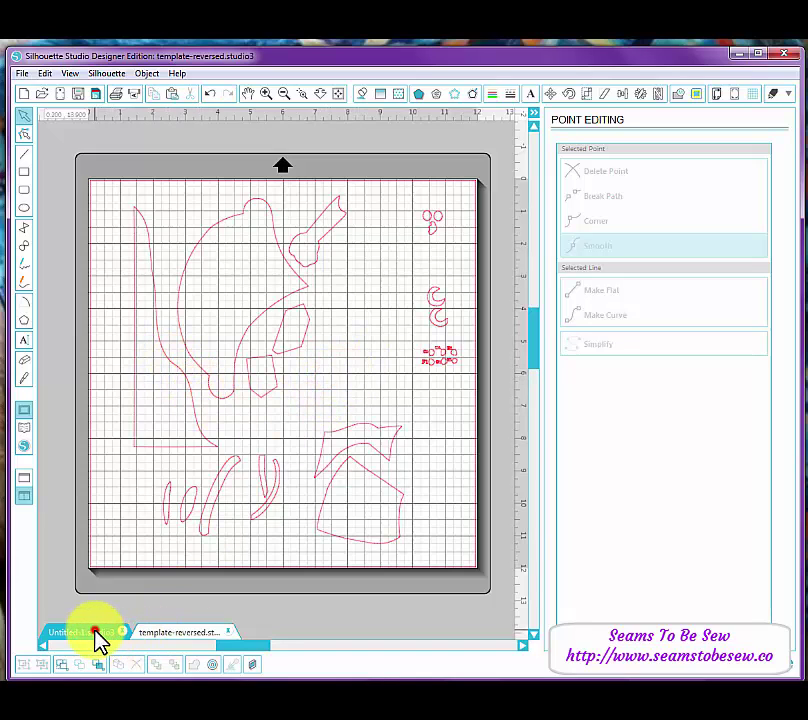
{"action": "left_click", "coordinate": [97, 634]}
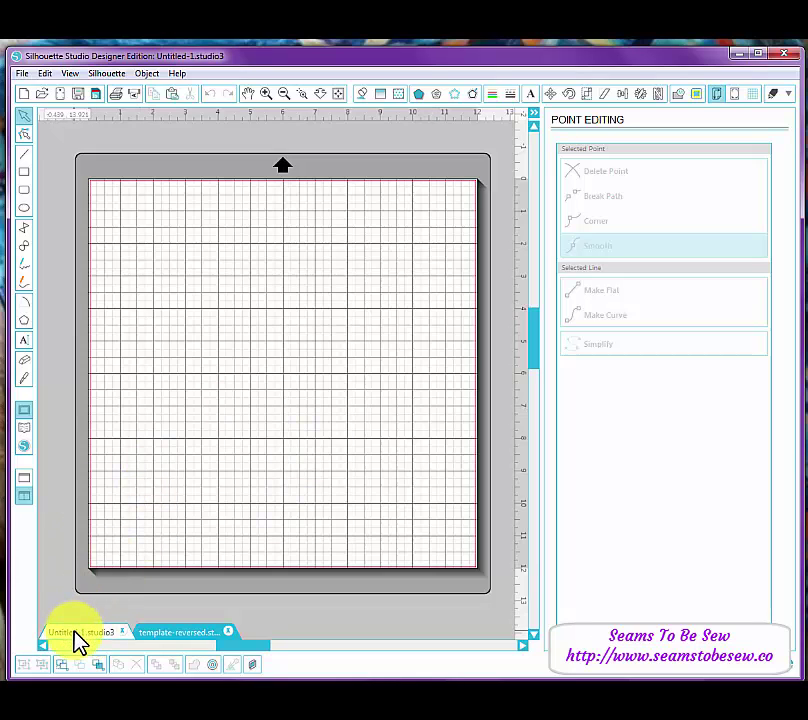
{"action": "left_click", "coordinate": [180, 633]}
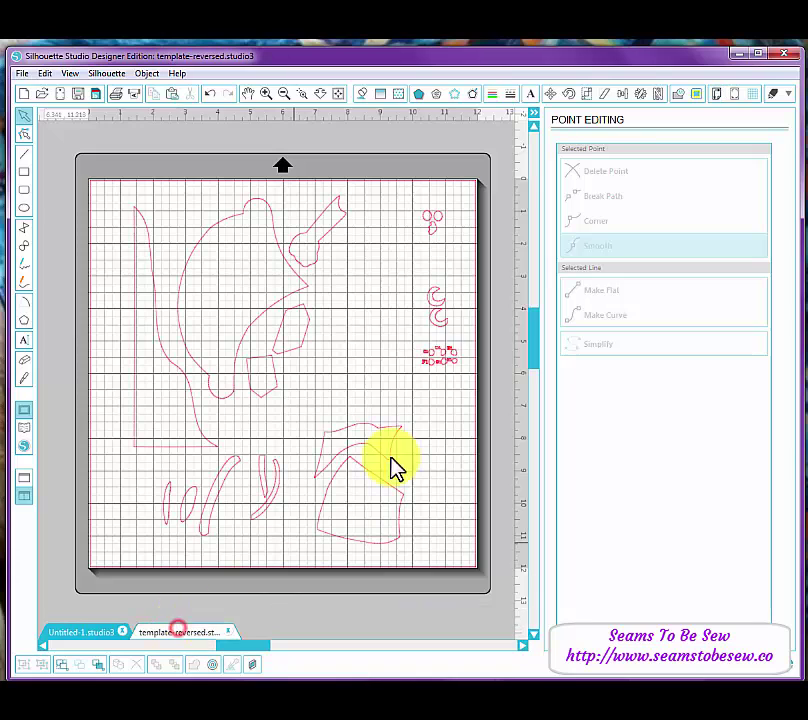
{"action": "left_click", "coordinate": [432, 218]}
{"action": "left_click_drag", "start_coordinate": [480, 294], "coordinate": [465, 411]}
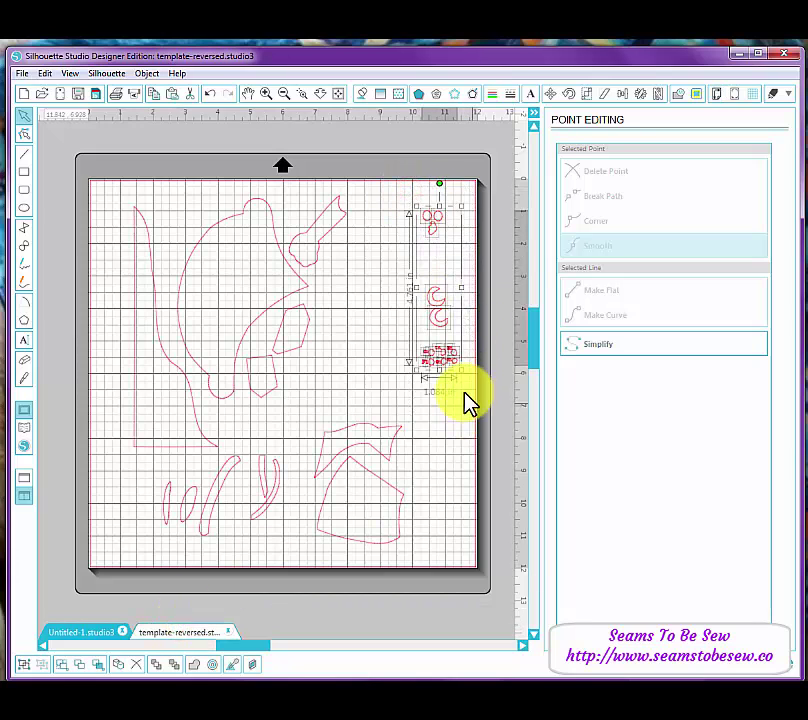
{"action": "left_click", "coordinate": [440, 378]}
{"action": "left_click", "coordinate": [440, 378]}
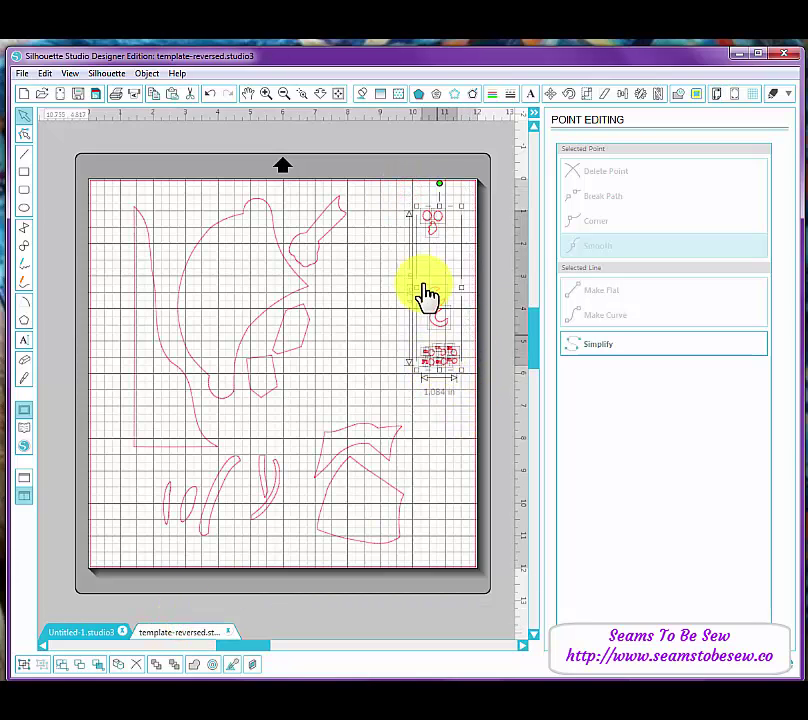
{"action": "right_click", "coordinate": [433, 230]}
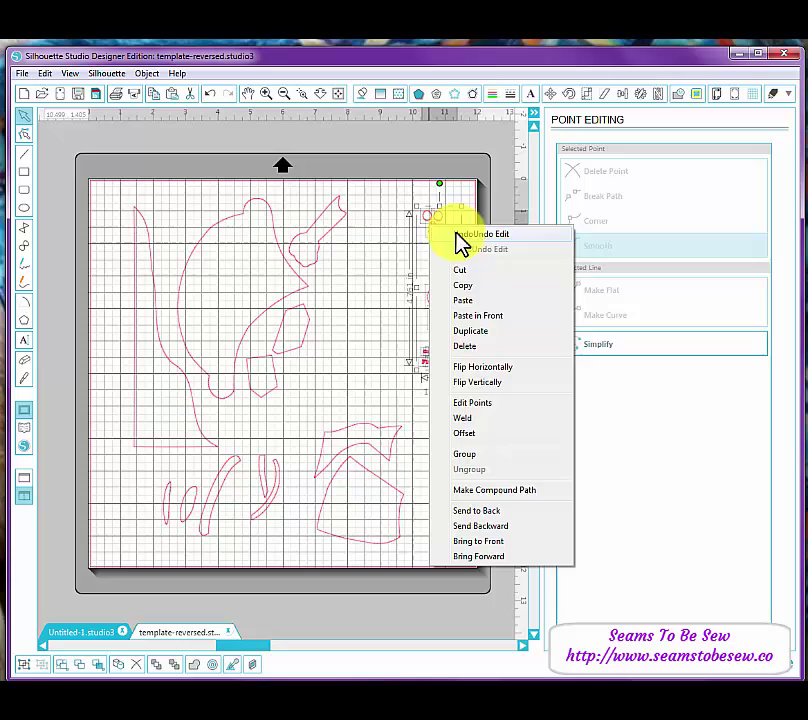
{"action": "left_click", "coordinate": [440, 285]}
{"action": "left_click", "coordinate": [366, 285]}
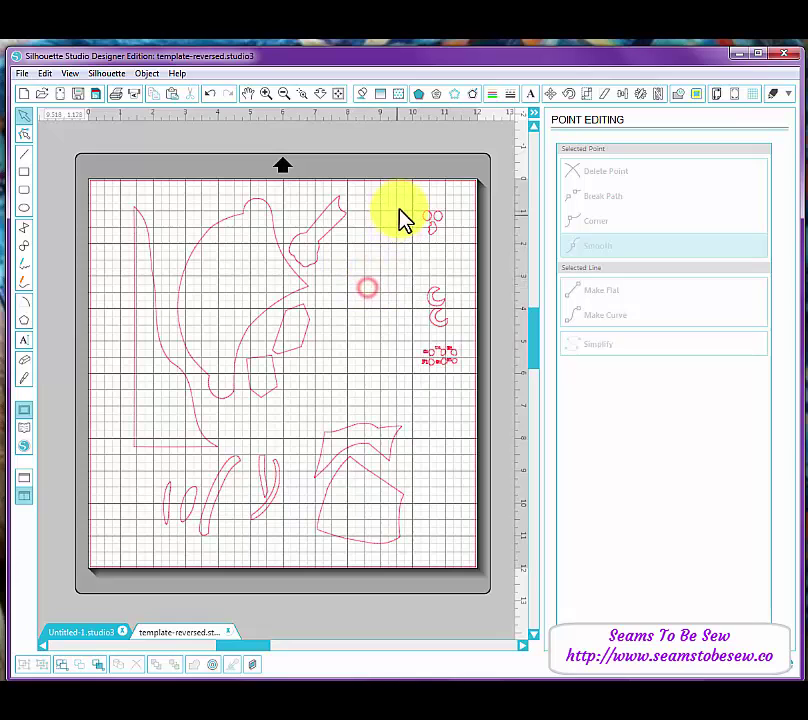
Cut the column of small circles, crescents and lettered circles from template-reversed and paste it into the Untitled-1 document
{"action": "left_click_drag", "start_coordinate": [402, 193], "coordinate": [450, 250]}
{"action": "left_click", "coordinate": [445, 355]}
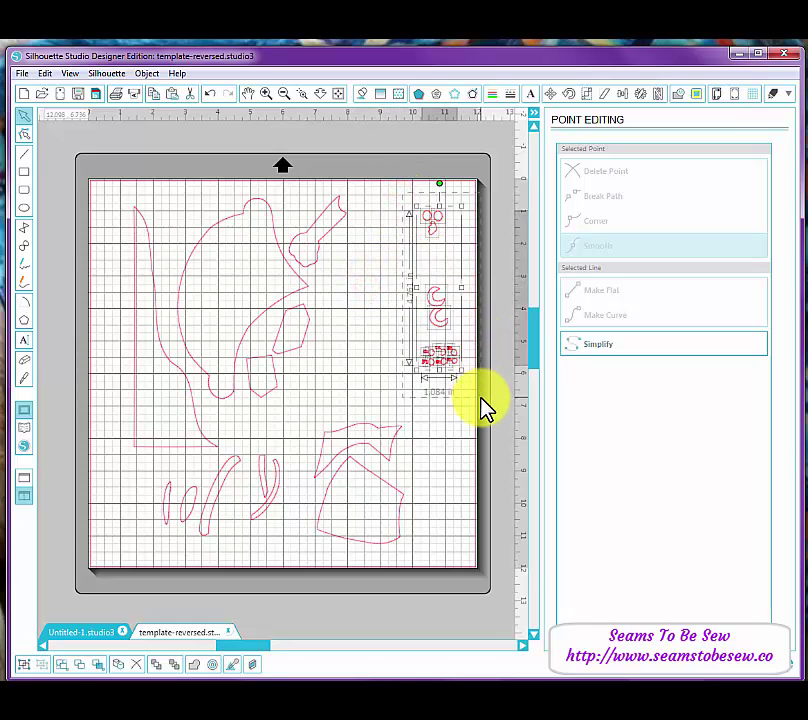
{"action": "right_click", "coordinate": [430, 233]}
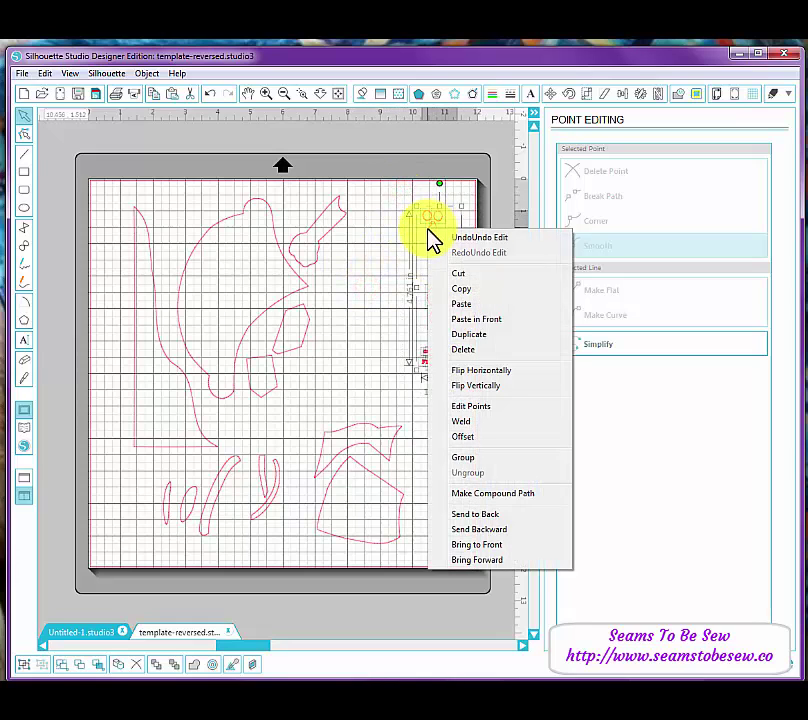
{"action": "left_click", "coordinate": [460, 273]}
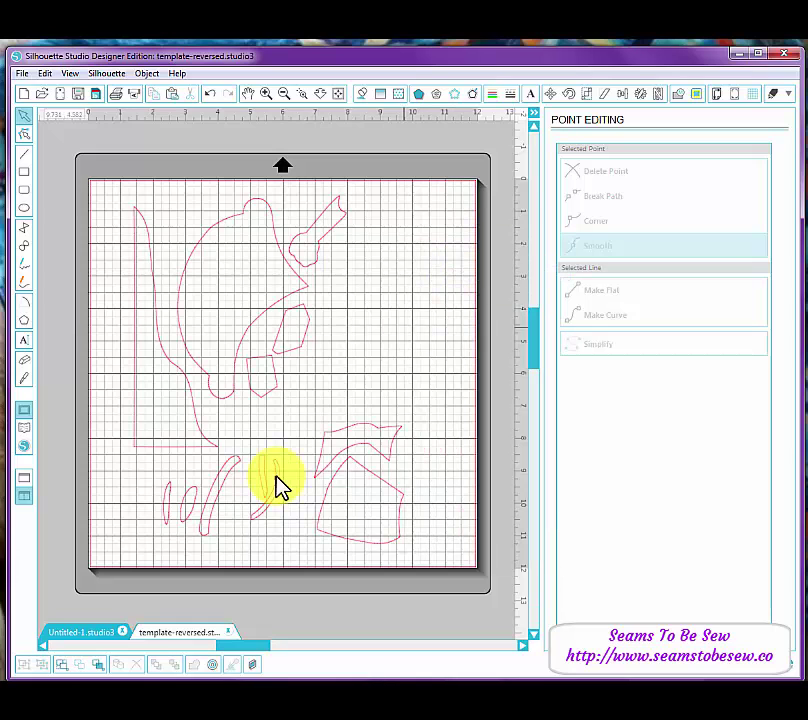
{"action": "left_click", "coordinate": [90, 632]}
{"action": "right_click", "coordinate": [290, 273]}
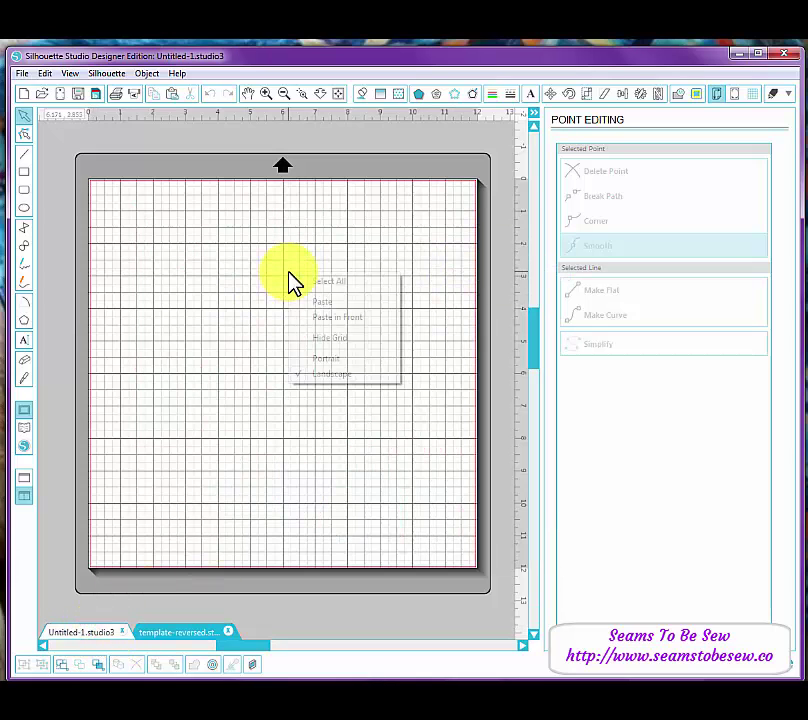
{"action": "left_click", "coordinate": [320, 303]}
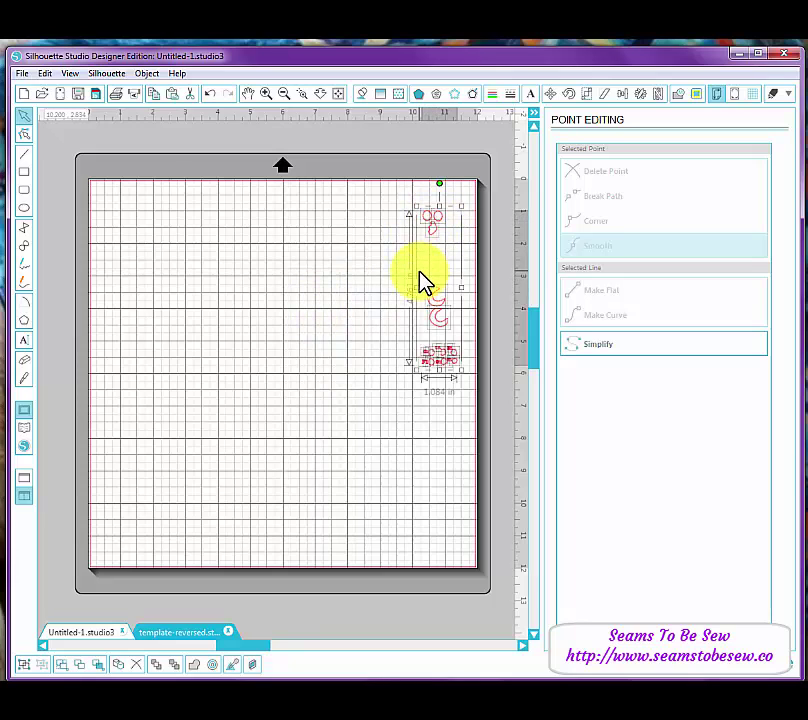
Move the pasted small pieces together to the upper-left corner of the mat
{"action": "left_click_drag", "start_coordinate": [432, 234], "coordinate": [119, 220]}
{"action": "left_click", "coordinate": [303, 295]}
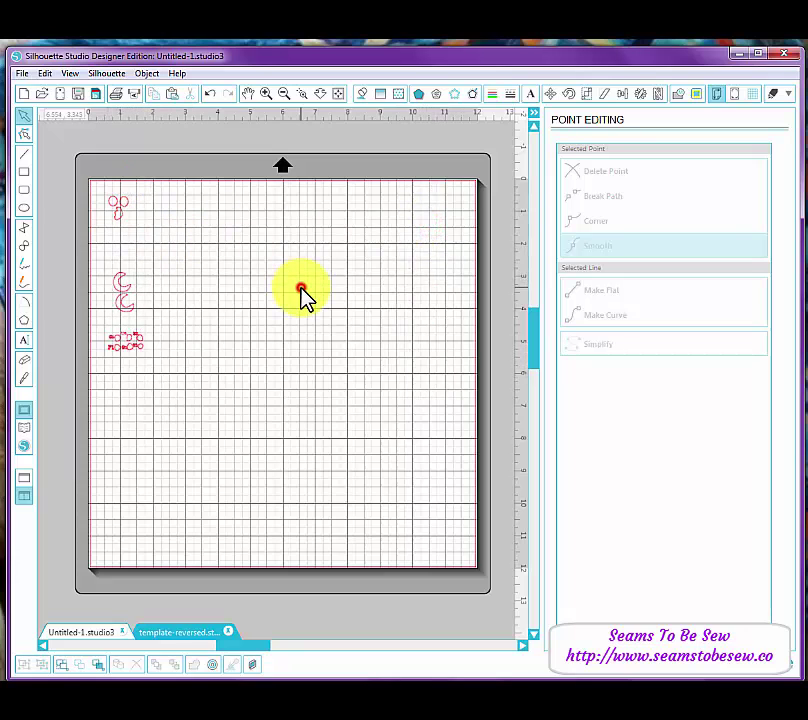
{"action": "left_click", "coordinate": [130, 215]}
{"action": "left_click", "coordinate": [166, 245]}
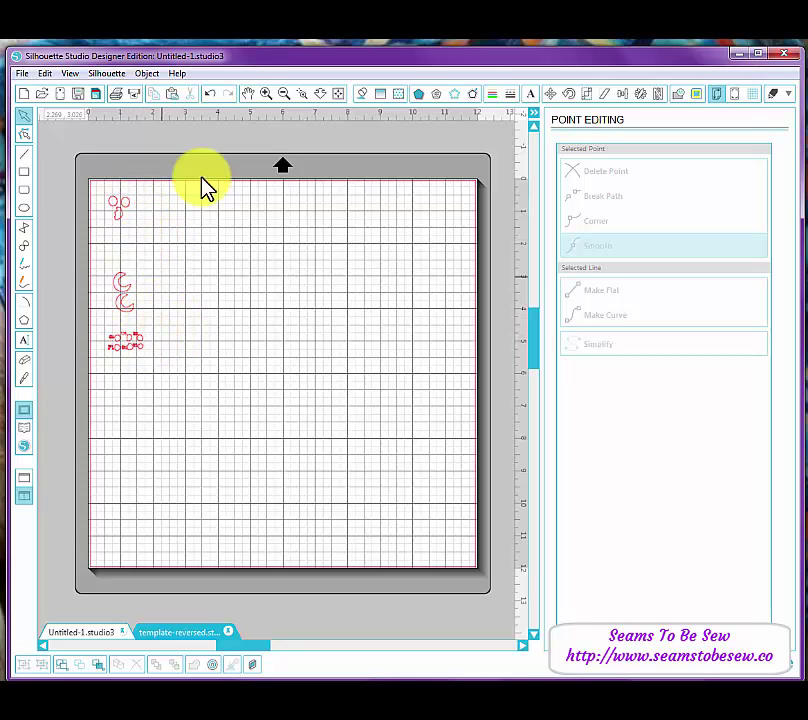
Check close up whether the circle between labels G1 and H1 is joined to the H by moving it out and back
{"action": "left_click", "coordinate": [302, 94]}
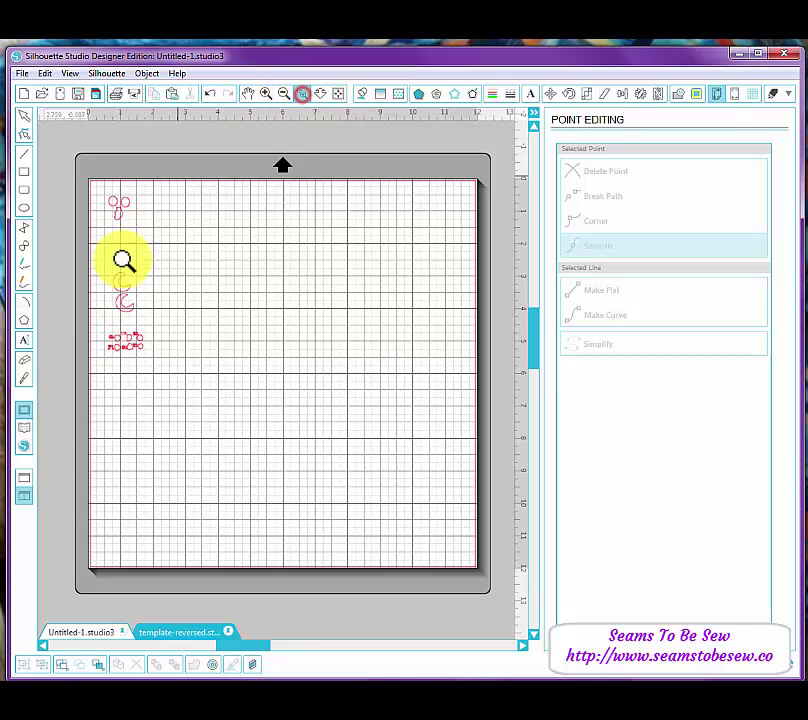
{"action": "left_click_drag", "start_coordinate": [83, 322], "coordinate": [180, 375]}
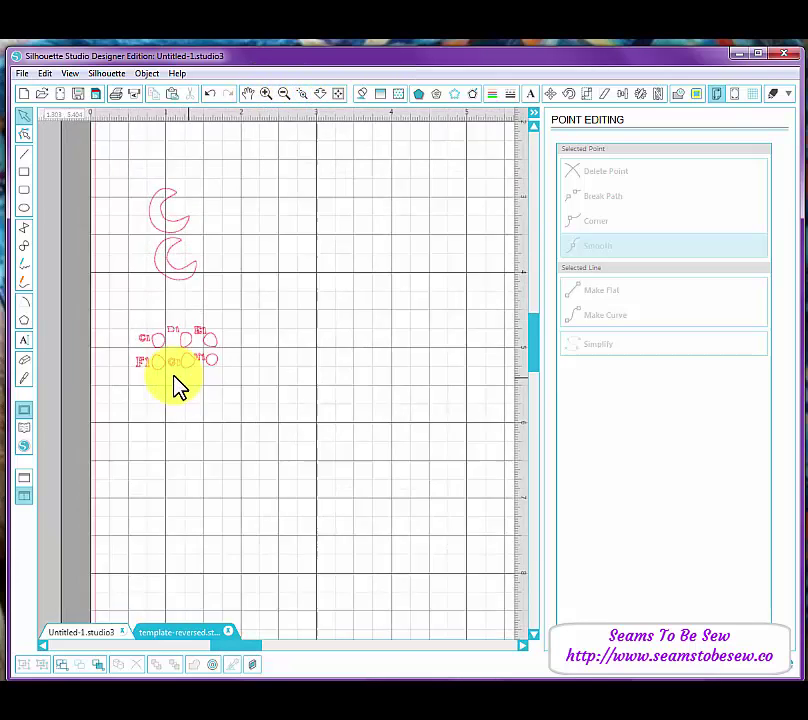
{"action": "left_click_drag", "start_coordinate": [278, 392], "coordinate": [288, 422]}
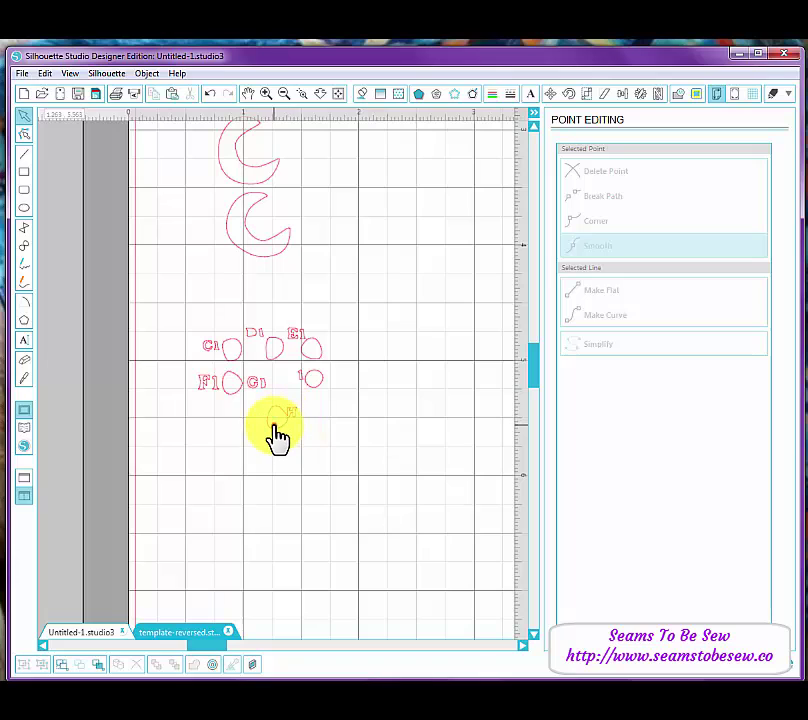
{"action": "left_click_drag", "start_coordinate": [276, 438], "coordinate": [283, 411]}
{"action": "left_click", "coordinate": [337, 424]}
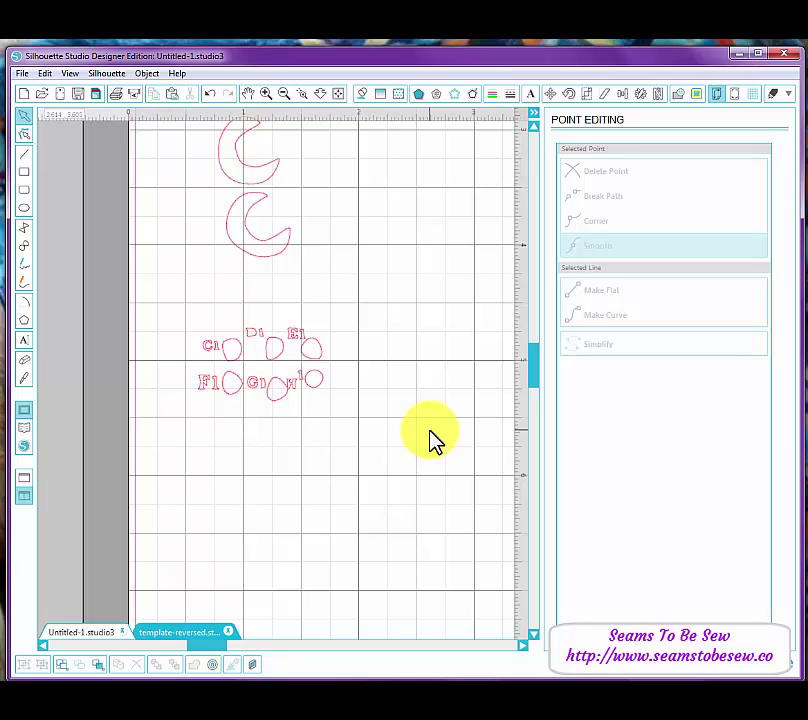
{"action": "left_click", "coordinate": [301, 417]}
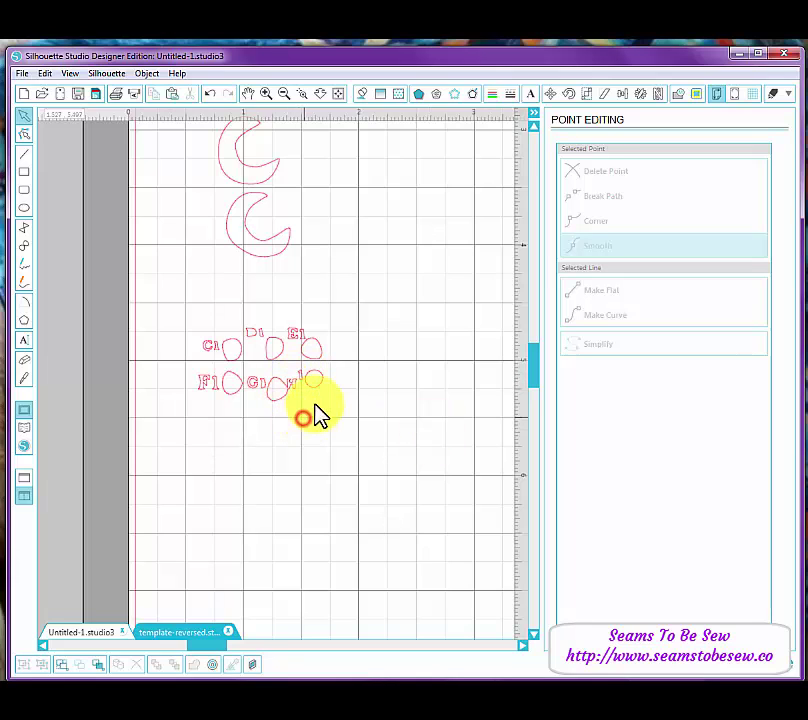
Show the whole page of Untitled-1, and return to the template-reversed document
{"action": "left_click", "coordinate": [338, 95]}
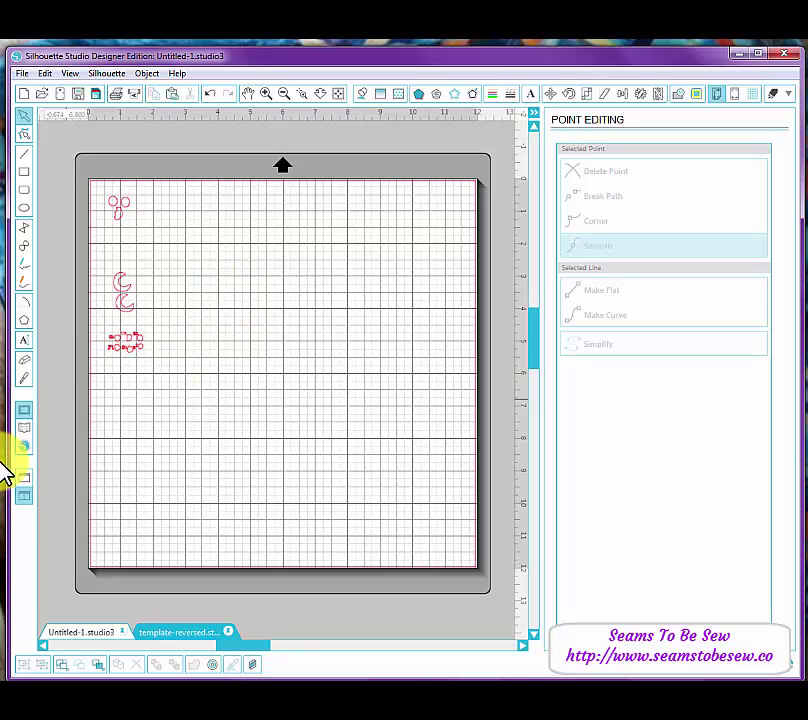
{"action": "left_click", "coordinate": [180, 634]}
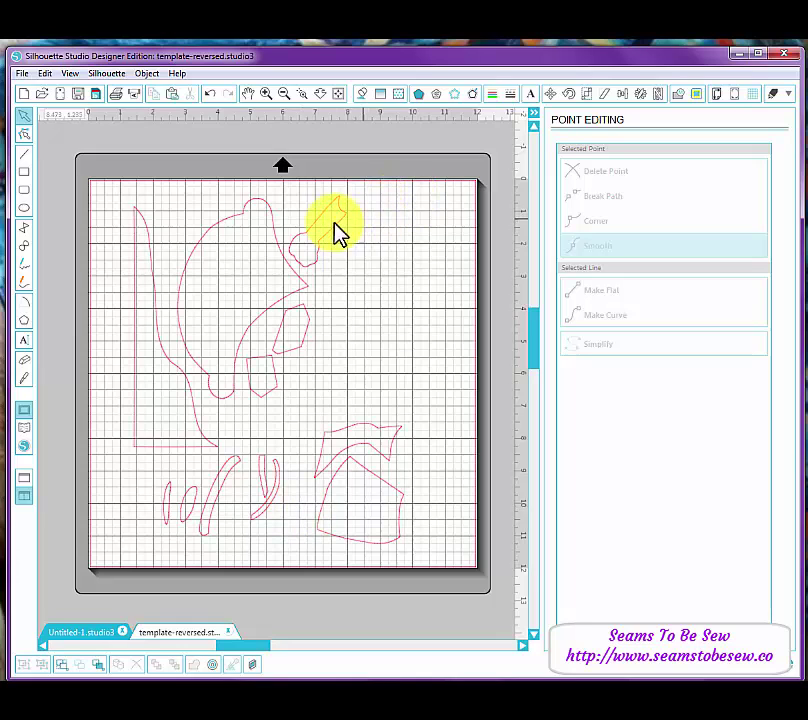
Try spreading the arm-shaped piece and the two five-sided pieces into the empty upper-right area of the mat
{"action": "left_click_drag", "start_coordinate": [336, 233], "coordinate": [440, 240]}
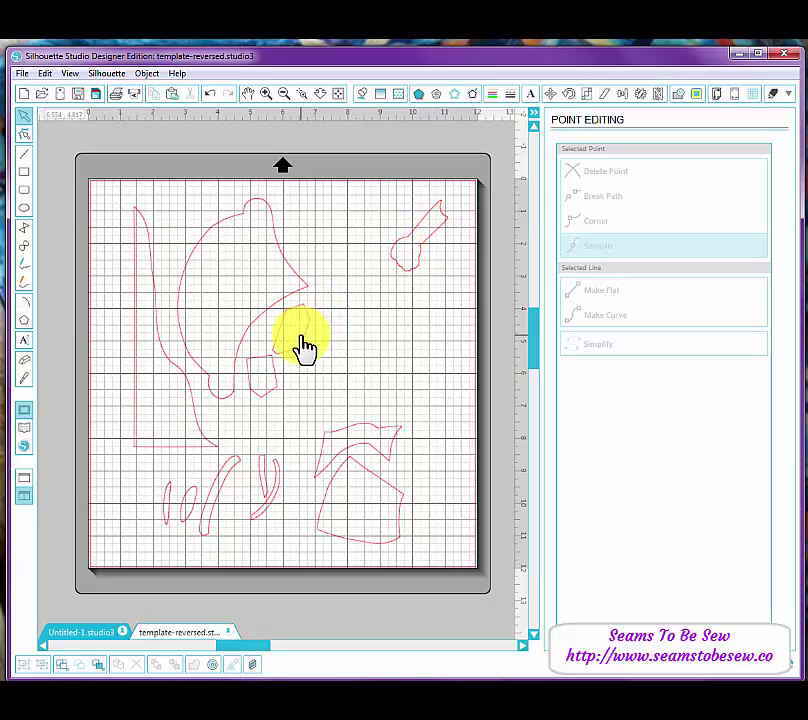
{"action": "left_click_drag", "start_coordinate": [301, 336], "coordinate": [368, 245]}
{"action": "left_click_drag", "start_coordinate": [262, 355], "coordinate": [420, 302]}
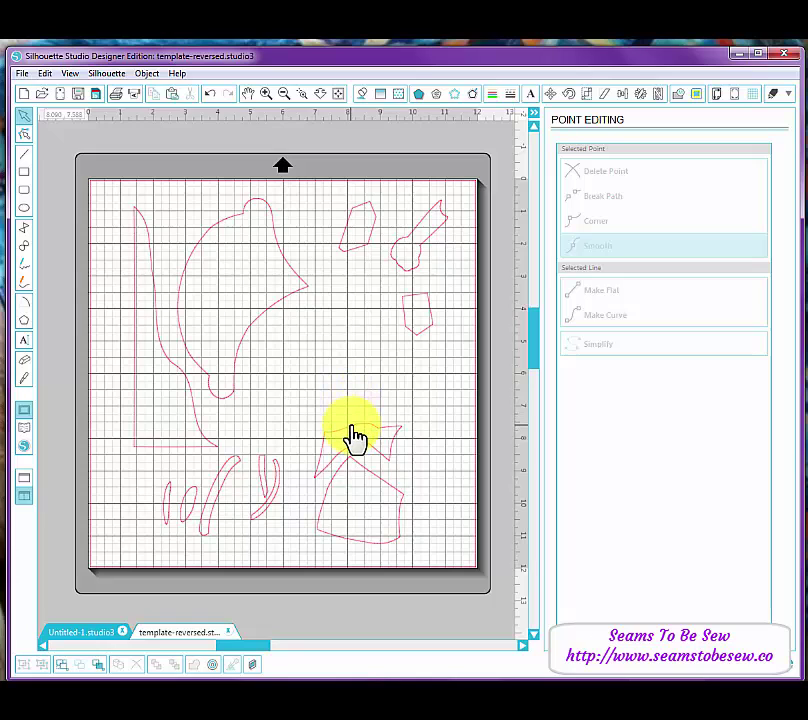
{"action": "left_click", "coordinate": [353, 428]}
{"action": "left_click", "coordinate": [426, 338]}
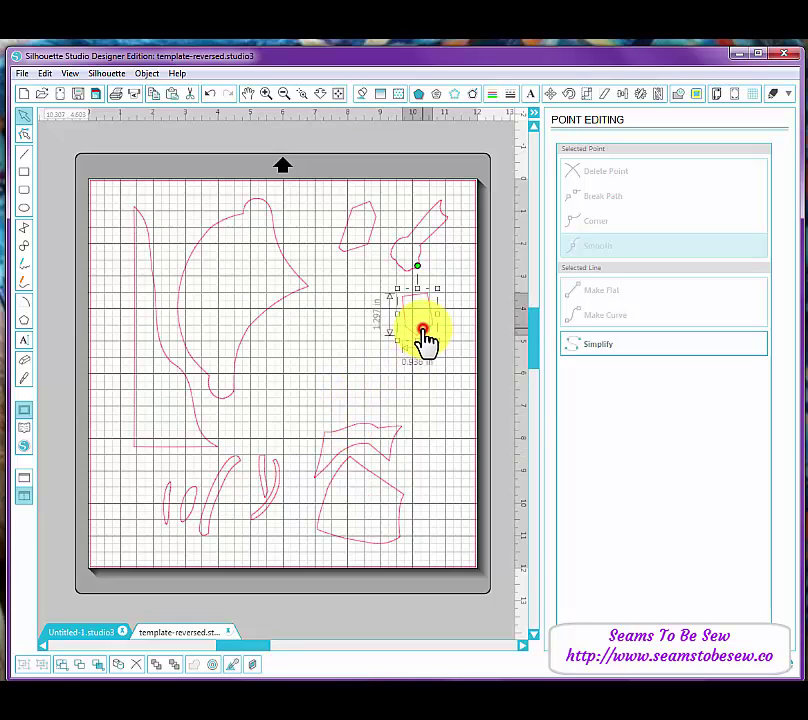
{"action": "left_click", "coordinate": [426, 375]}
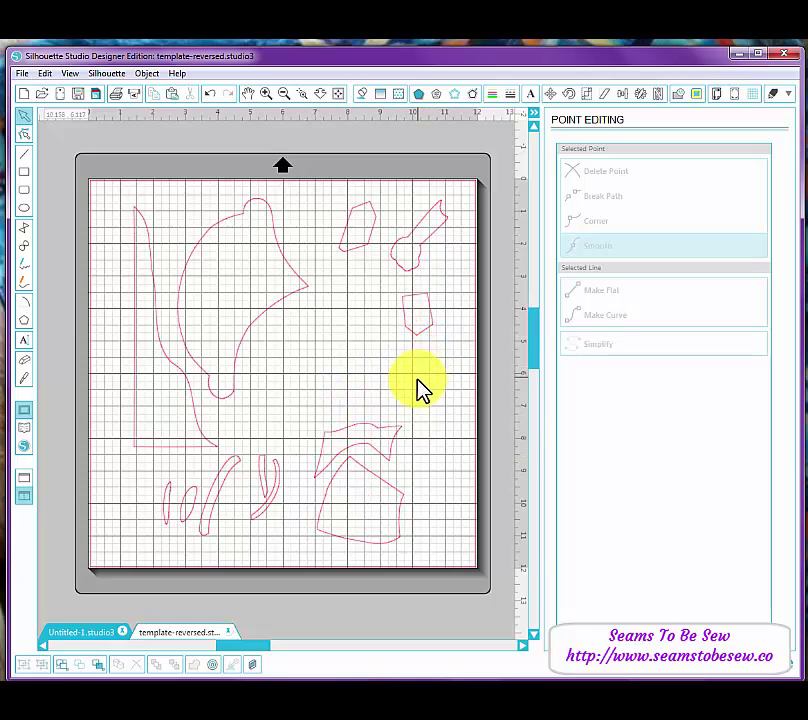
Undo the moves of the arm-shaped piece and the two five-sided pieces
{"action": "key", "text": "ctrl+z"}
{"action": "key", "text": "ctrl+z"}
{"action": "key", "text": "ctrl+z"}
{"action": "key", "text": "ctrl+z"}
{"action": "key", "text": "ctrl+z"}
{"action": "key", "text": "ctrl+z"}
{"action": "key", "text": "ctrl+z"}
{"action": "key", "text": "ctrl+z"}
{"action": "key", "text": "ctrl+z"}
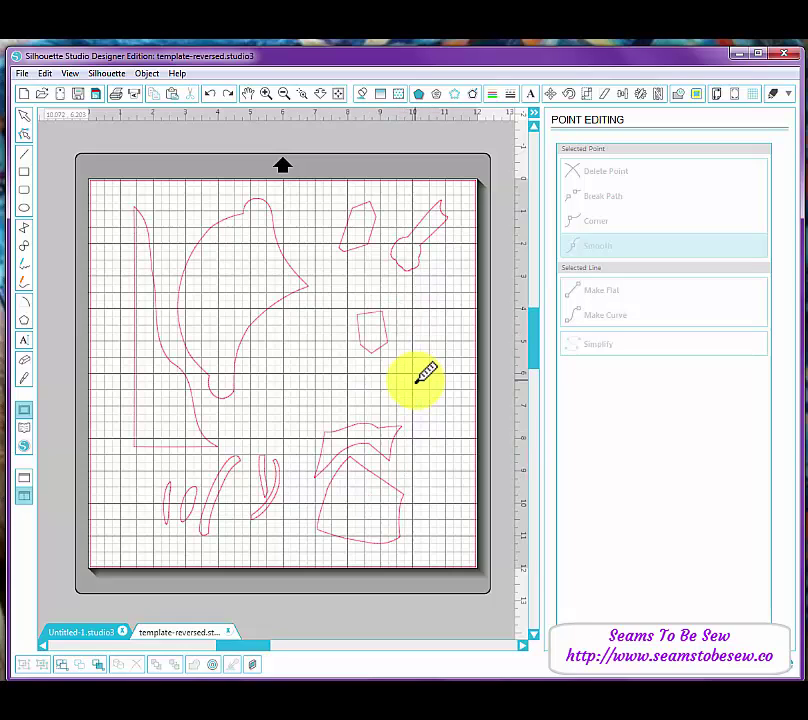
{"action": "key", "text": "ctrl+z"}
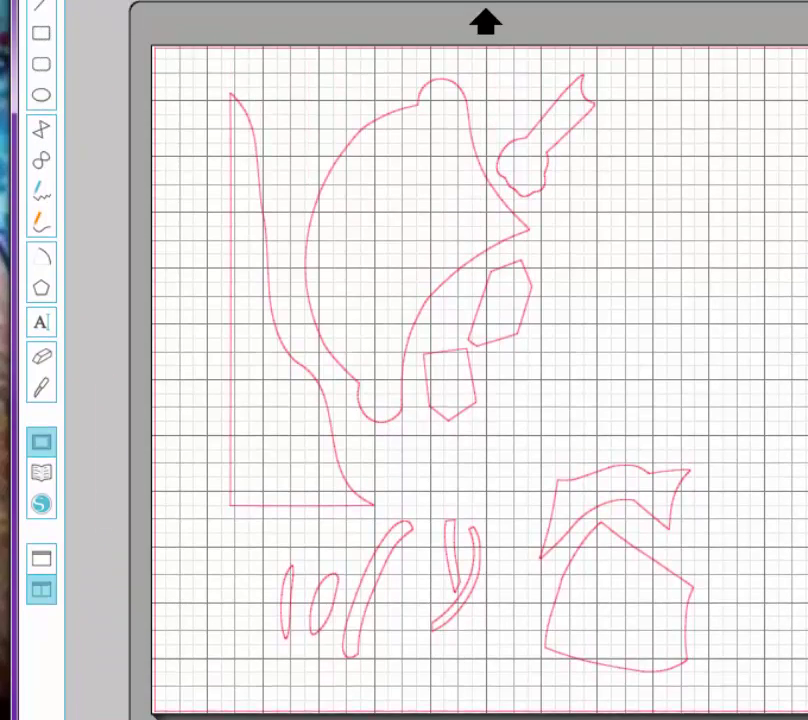
{"action": "left_click", "coordinate": [252, 59]}
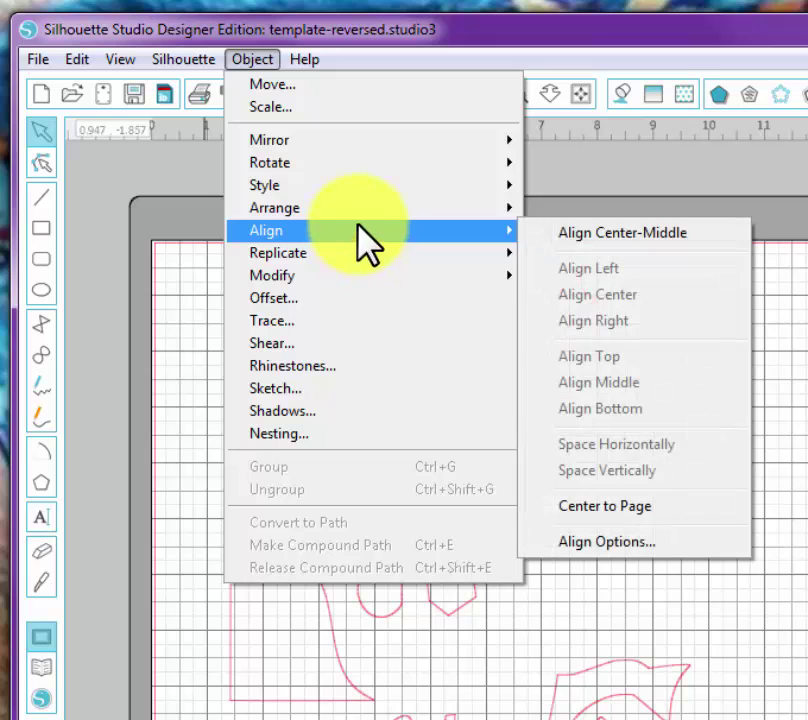
{"action": "mouse_move", "coordinate": [358, 208]}
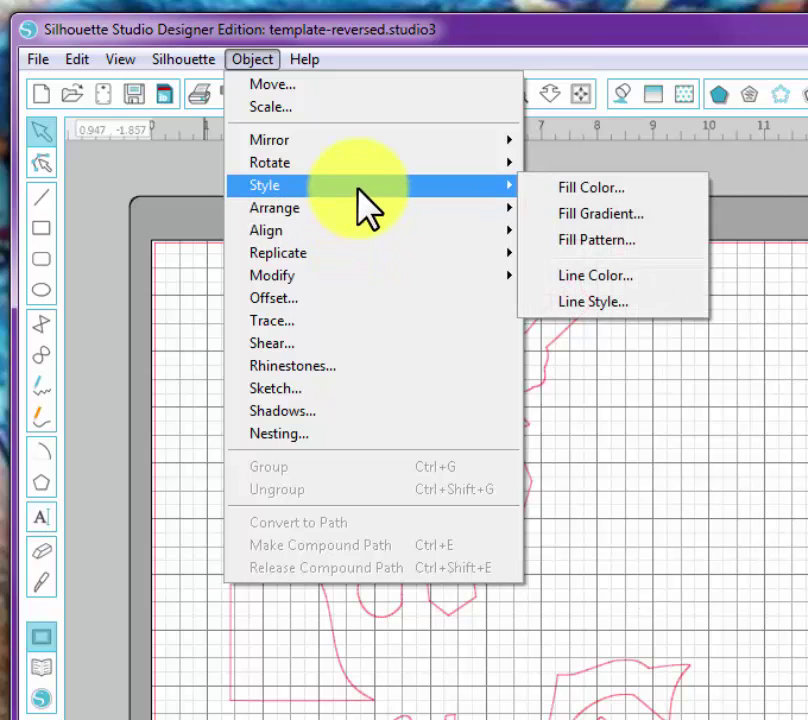
{"action": "mouse_move", "coordinate": [358, 165]}
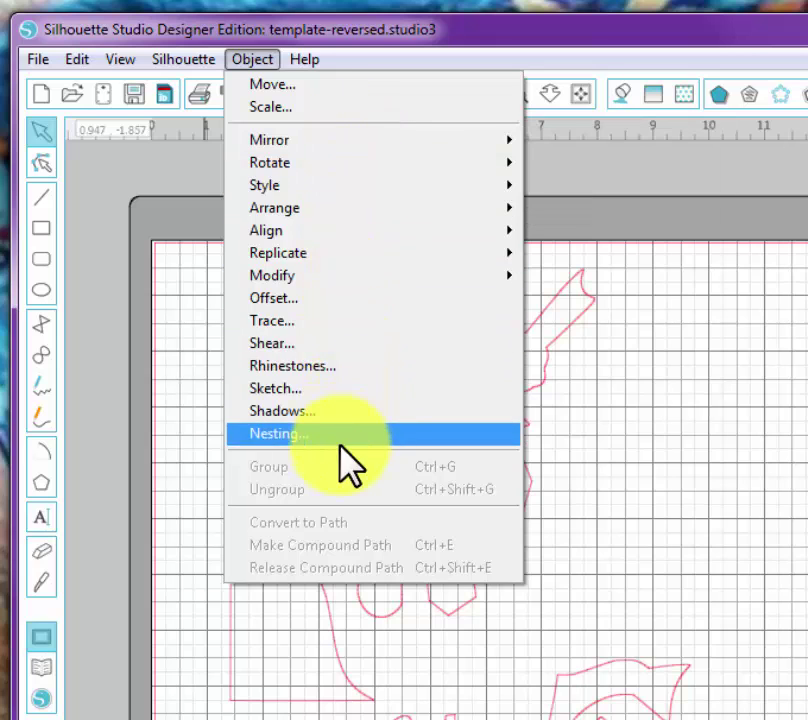
{"action": "mouse_move", "coordinate": [160, 47]}
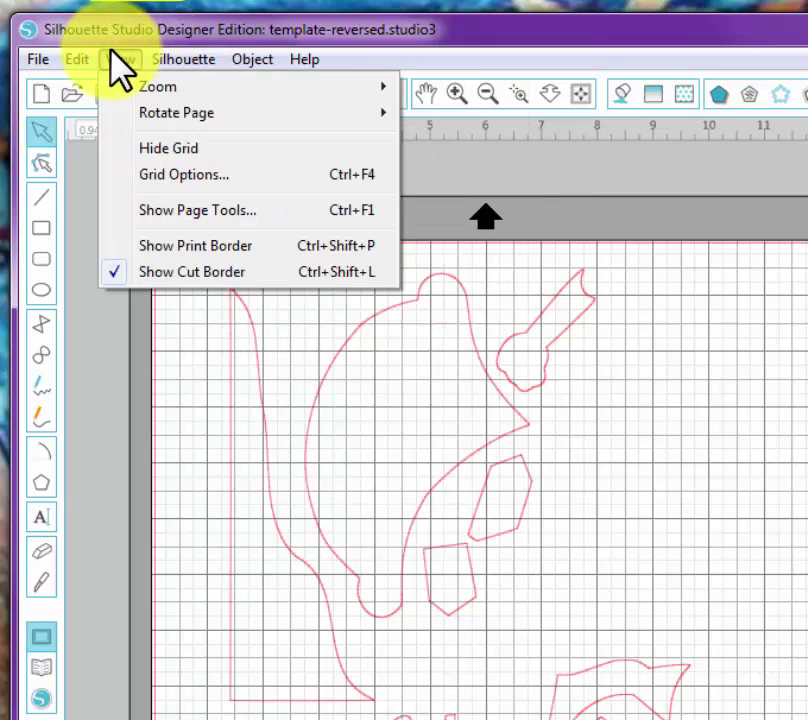
{"action": "mouse_move", "coordinate": [70, 58]}
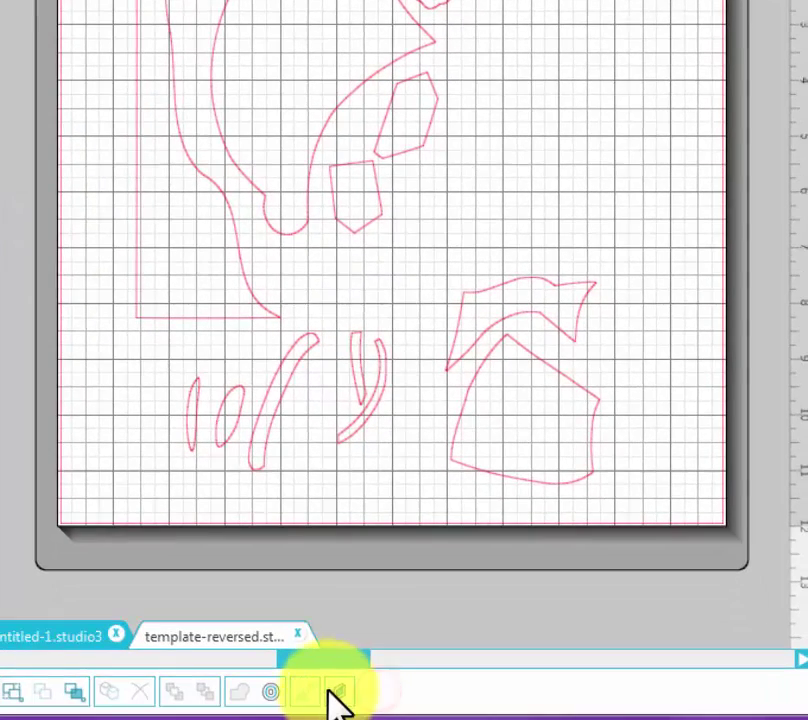
Show the layers of template-reversed, enlarge the list to show every shape in Layer 1, and select the first polygon
{"action": "left_click", "coordinate": [336, 691]}
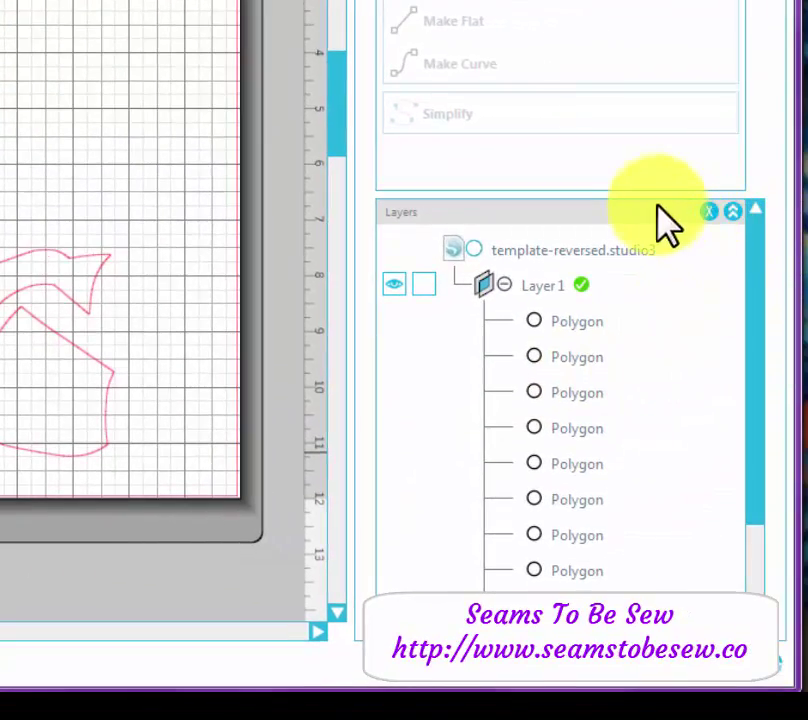
{"action": "left_click_drag", "start_coordinate": [649, 195], "coordinate": [640, 3]}
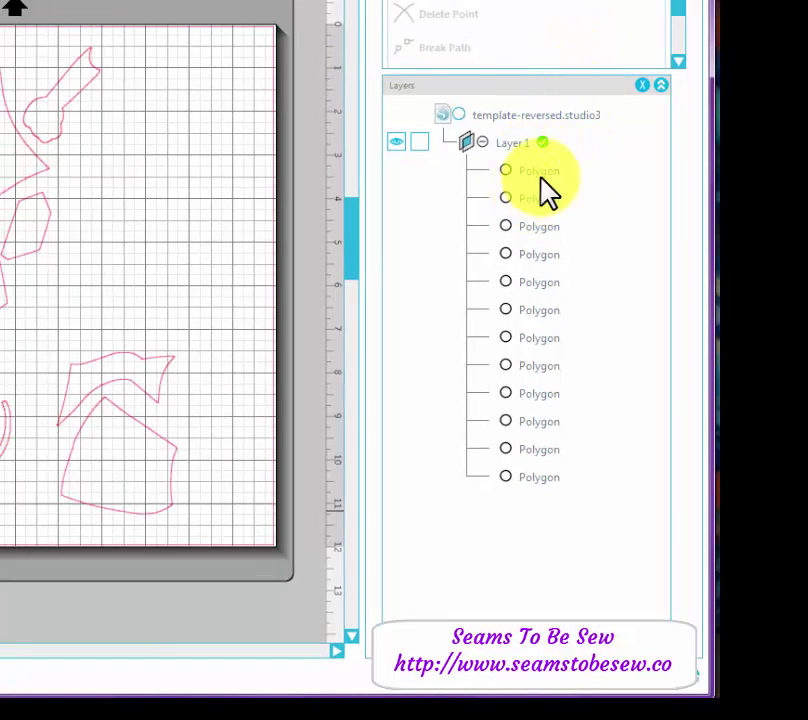
{"action": "left_click", "coordinate": [548, 146]}
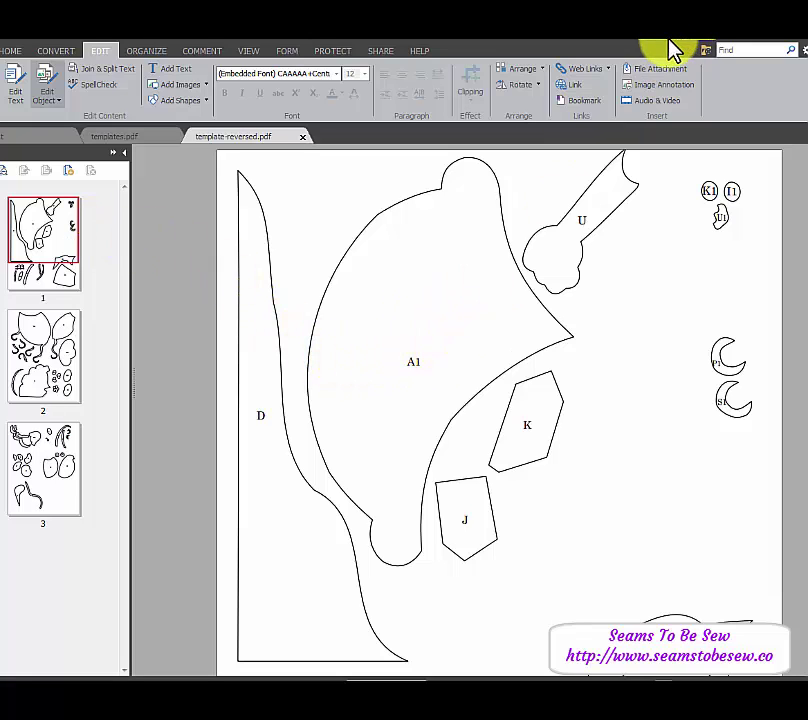
Place the template-reversed.pdf window beside the layers list and look up the letter label of the selected piece
{"action": "left_click_drag", "start_coordinate": [671, 49], "coordinate": [274, 49]}
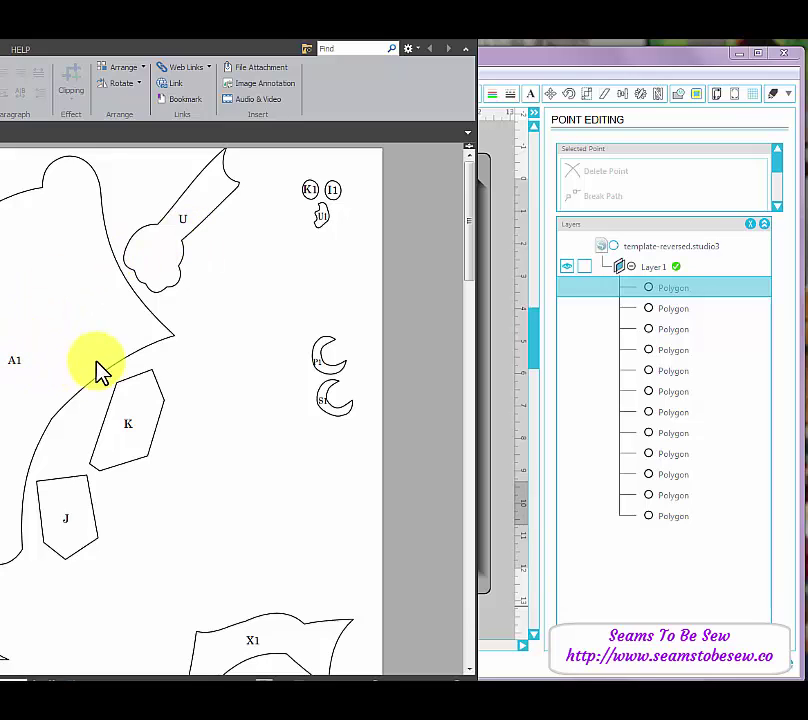
{"action": "left_click", "coordinate": [668, 287]}
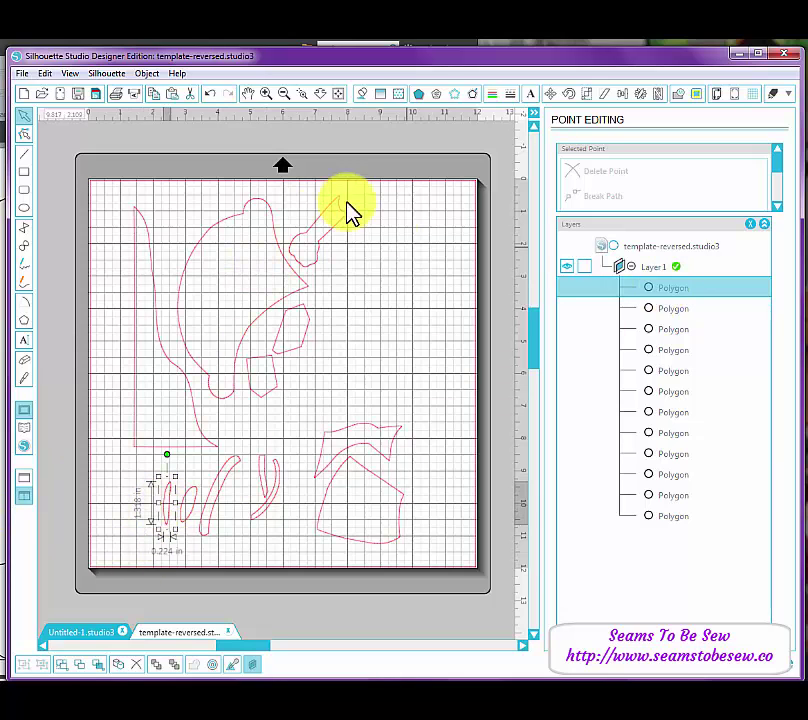
{"action": "key", "text": "alt+Tab"}
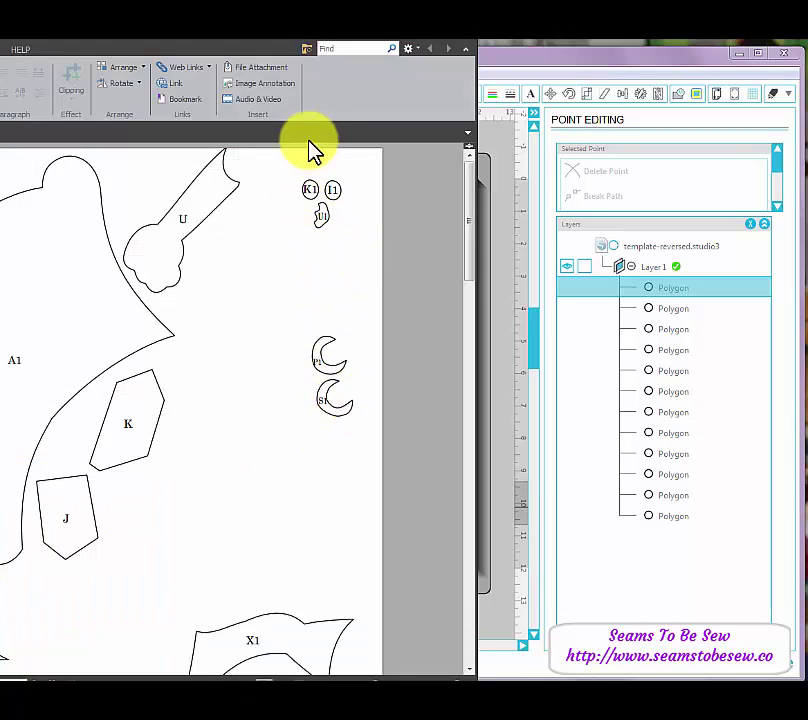
{"action": "scroll", "coordinate": [278, 384], "scroll_direction": "down", "scroll_amount": 5}
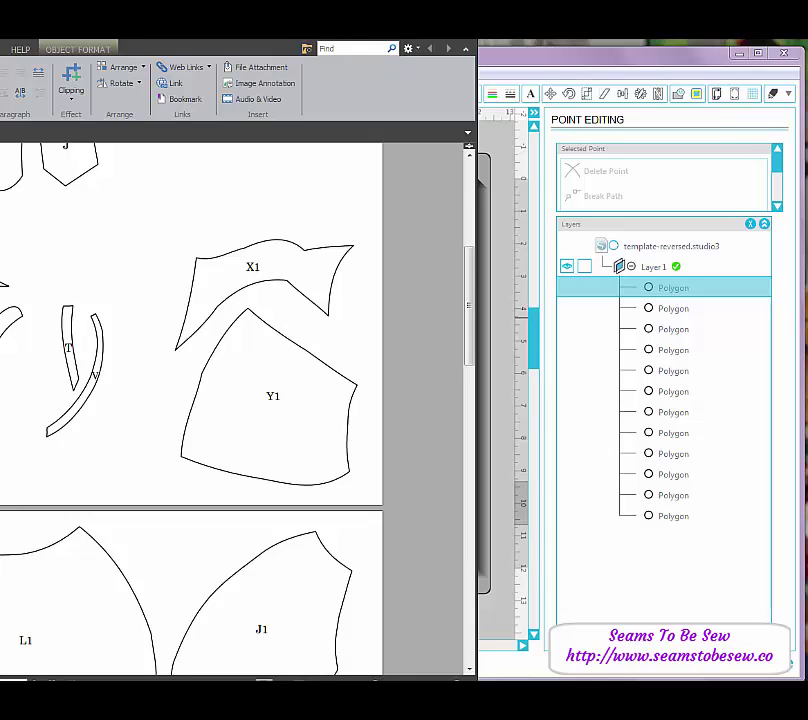
{"action": "key", "text": "Escape"}
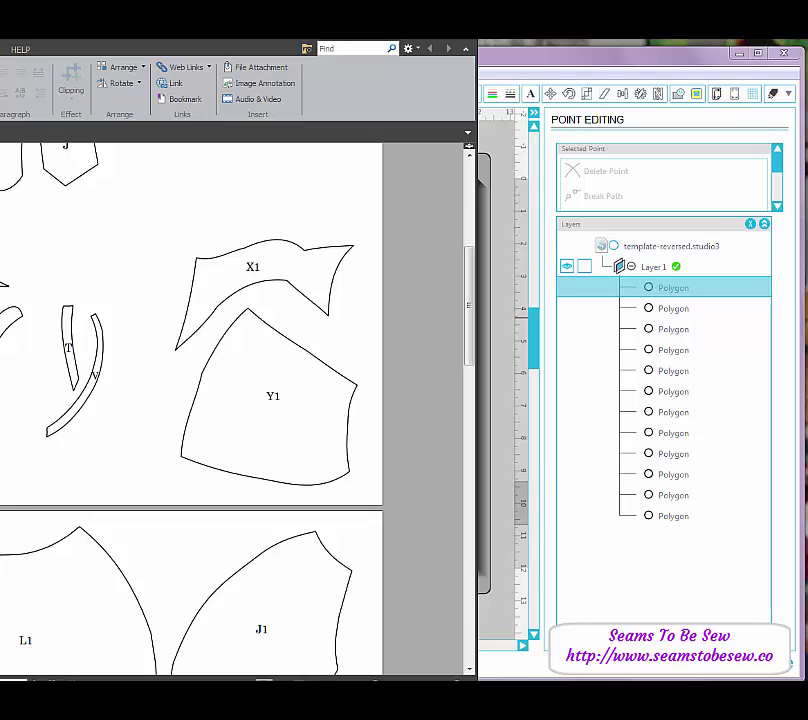
Rename the first polygon in Layer 1 as Z1
{"action": "left_click", "coordinate": [676, 290]}
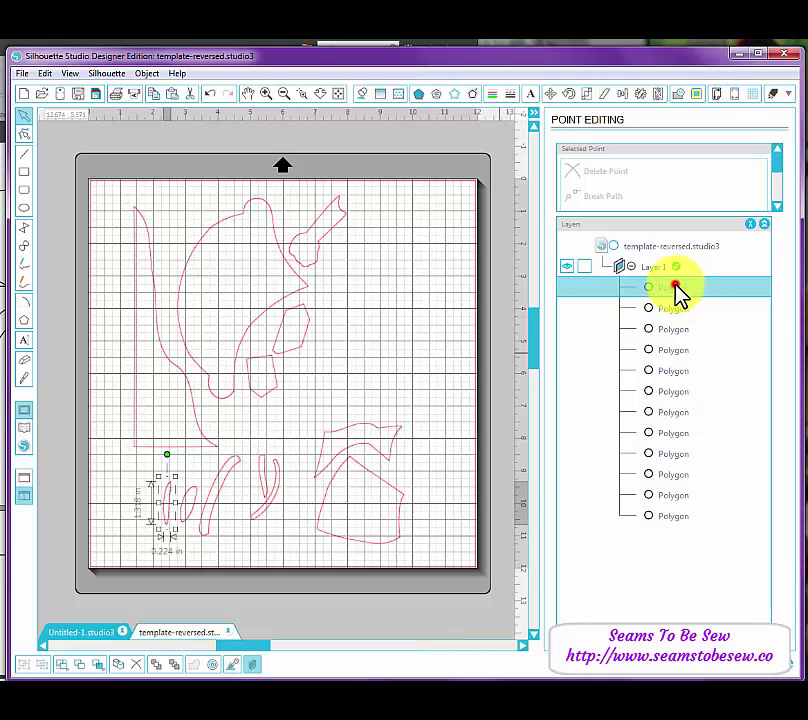
{"action": "left_click", "coordinate": [676, 287]}
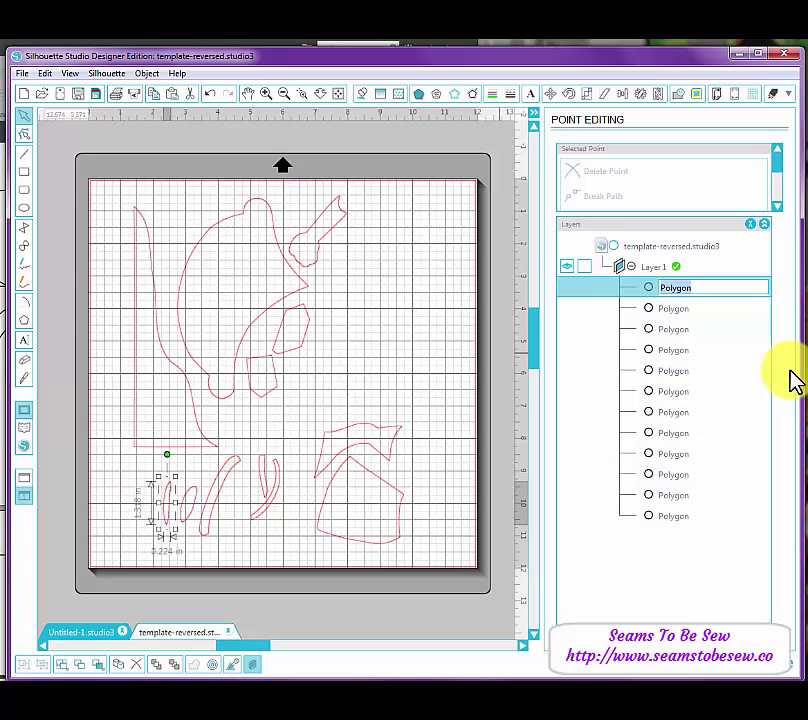
{"action": "type", "text": "Z1"}
{"action": "left_click", "coordinate": [725, 310]}
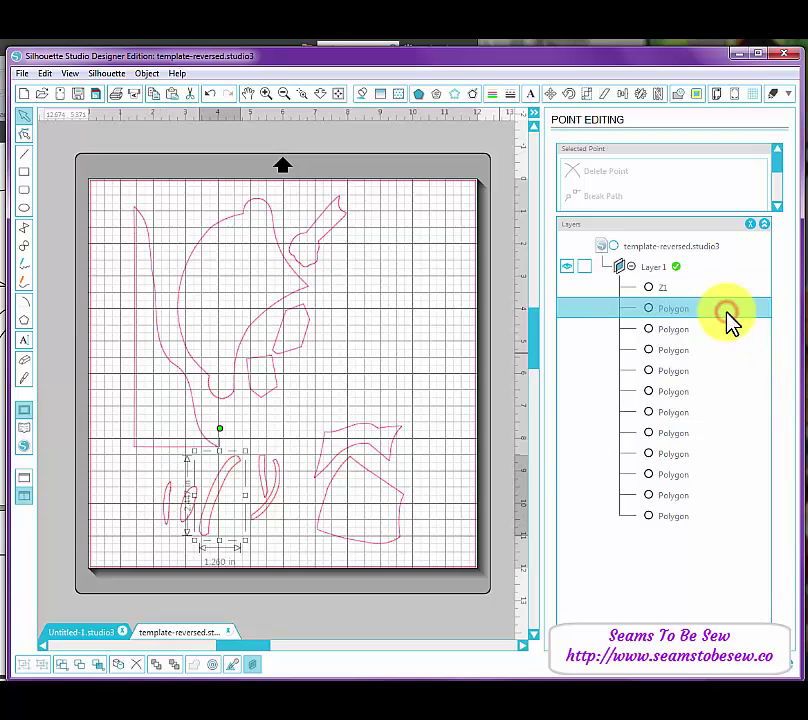
Check which pieces on the mat belong to layer entry Z1 and the second-to-last polygon entry, and clear the selection
{"action": "left_click", "coordinate": [668, 288]}
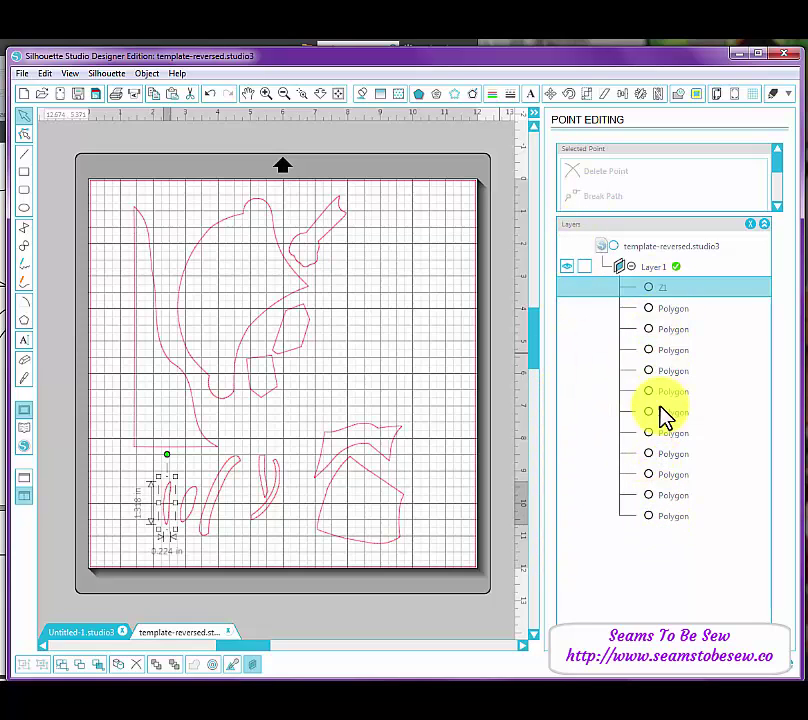
{"action": "left_click", "coordinate": [666, 495]}
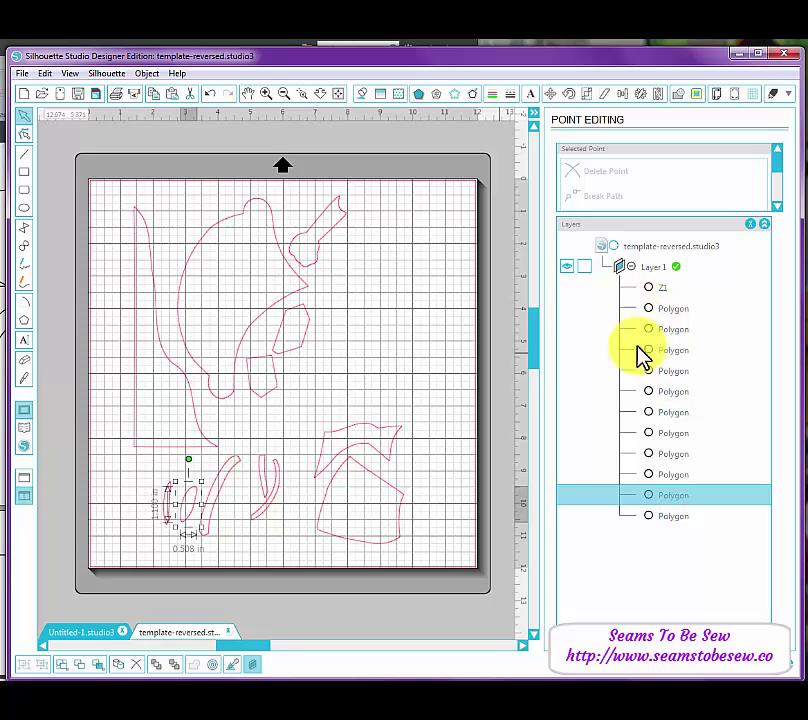
{"action": "left_click", "coordinate": [633, 552]}
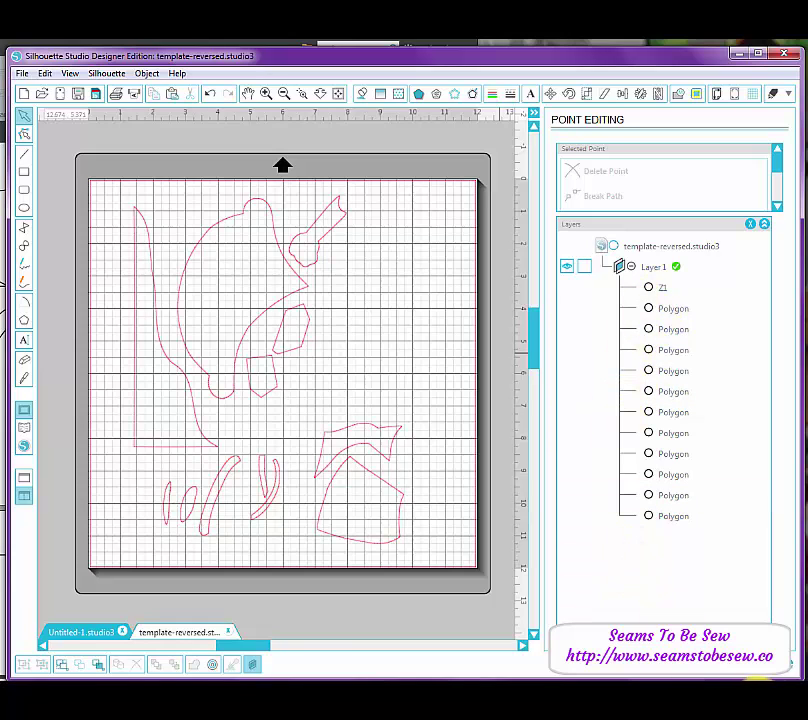
{"action": "key", "text": "F10"}
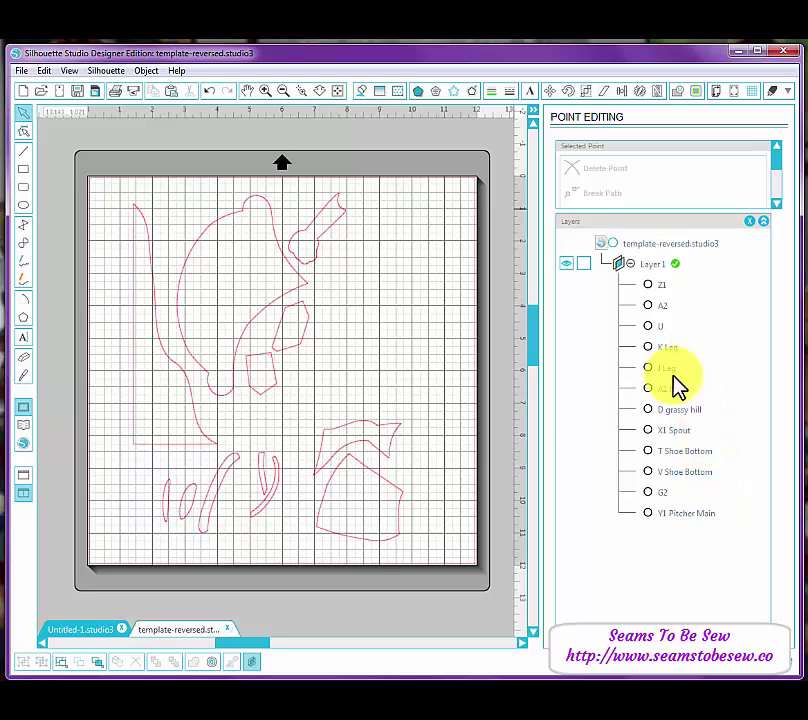
Select the narrow leaf-shaped piece and the long curved strip on the mat to identify their names in the layers list
{"action": "left_click", "coordinate": [165, 520]}
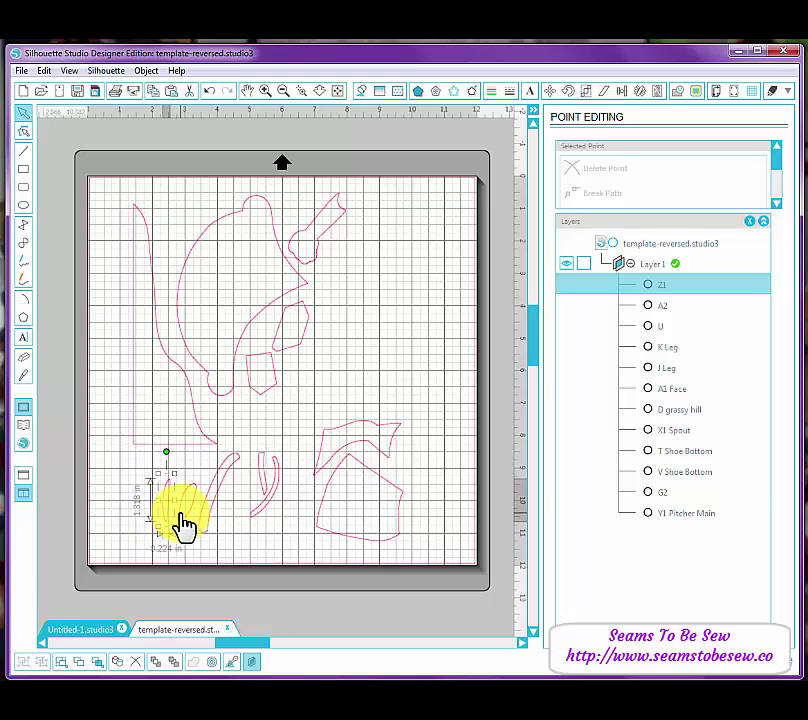
{"action": "left_click", "coordinate": [210, 525]}
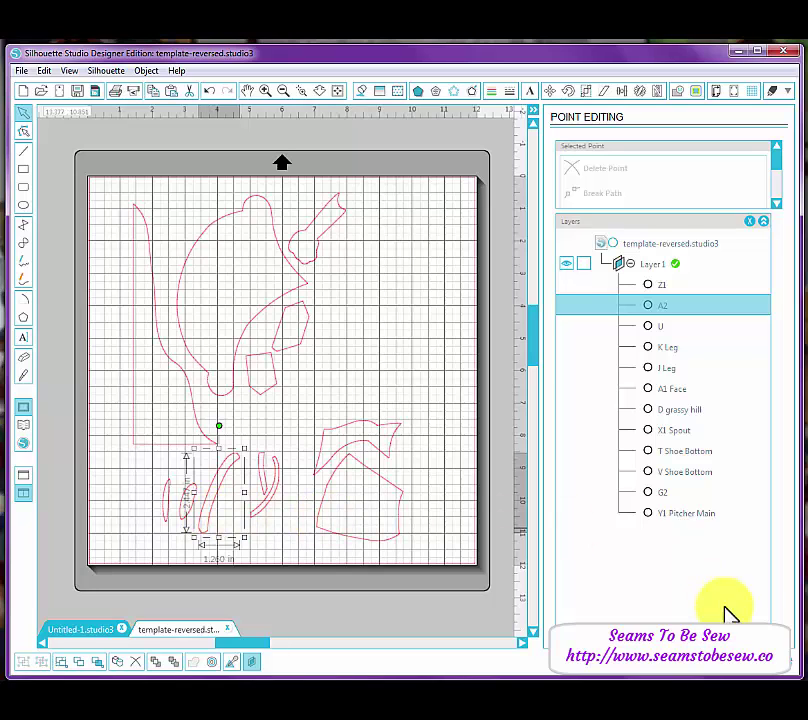
Switch to Foxit PhantomPDF, show the May Little Treasures parts key, and arrange it side by side with the Silhouette Studio window
{"action": "key", "text": "alt+Tab"}
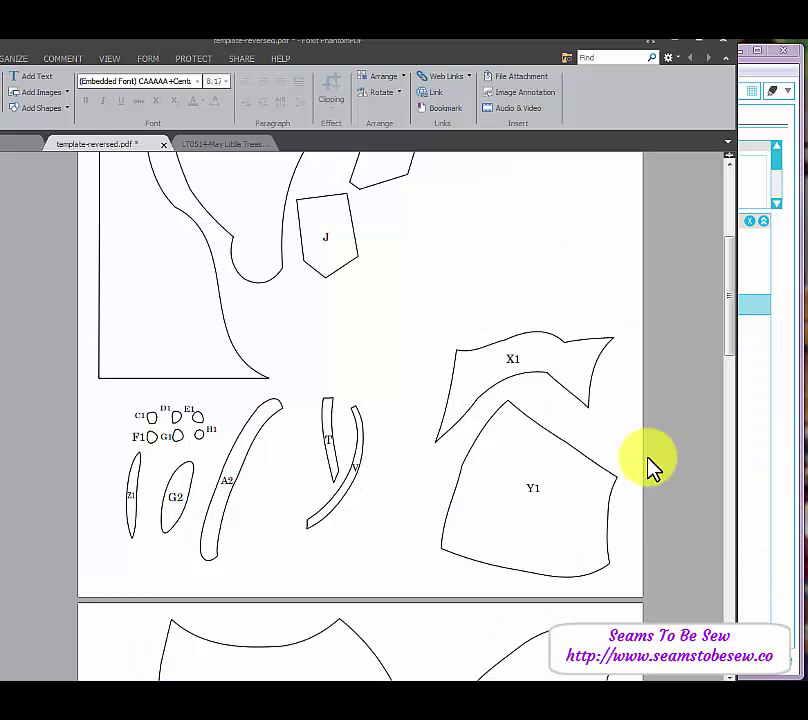
{"action": "left_click", "coordinate": [237, 150]}
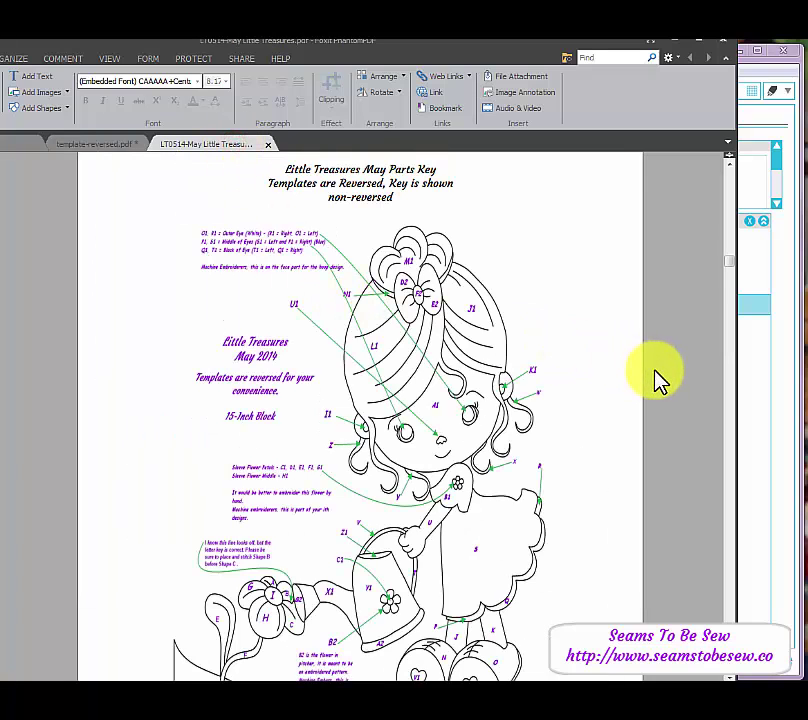
{"action": "scroll", "coordinate": [657, 378], "scroll_direction": "down", "scroll_amount": 2}
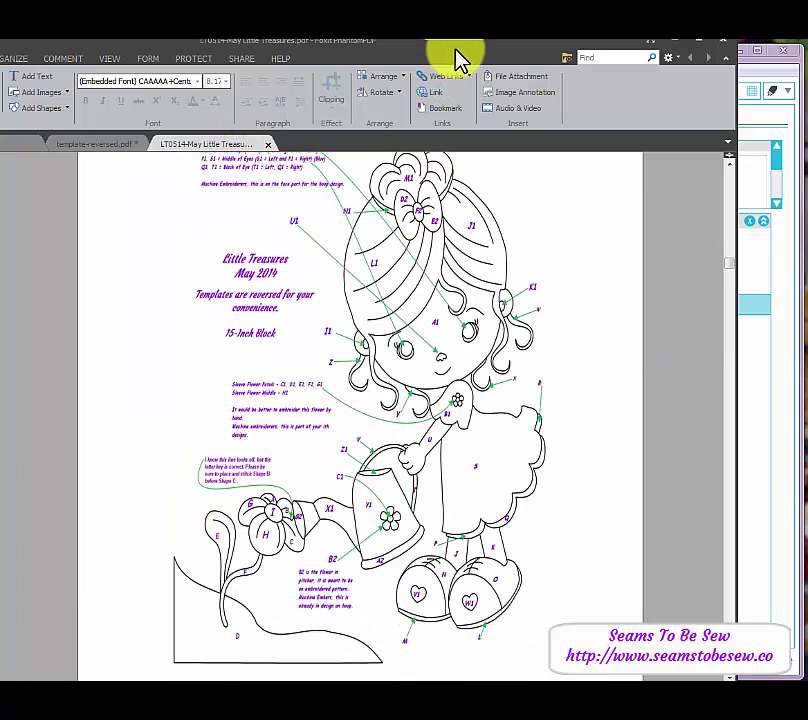
{"action": "left_click_drag", "start_coordinate": [455, 50], "coordinate": [120, 58]}
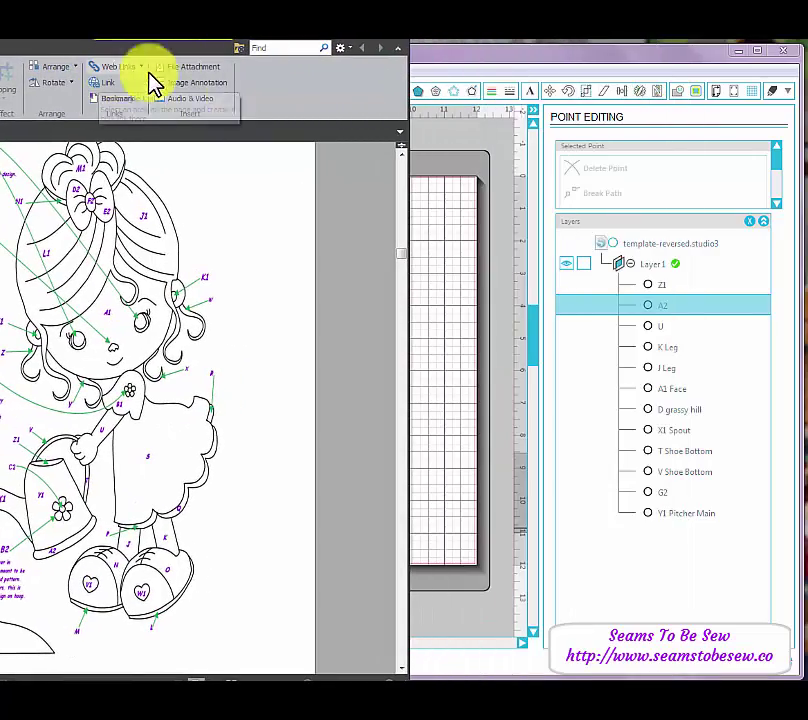
{"action": "left_click_drag", "start_coordinate": [503, 50], "coordinate": [754, 65]}
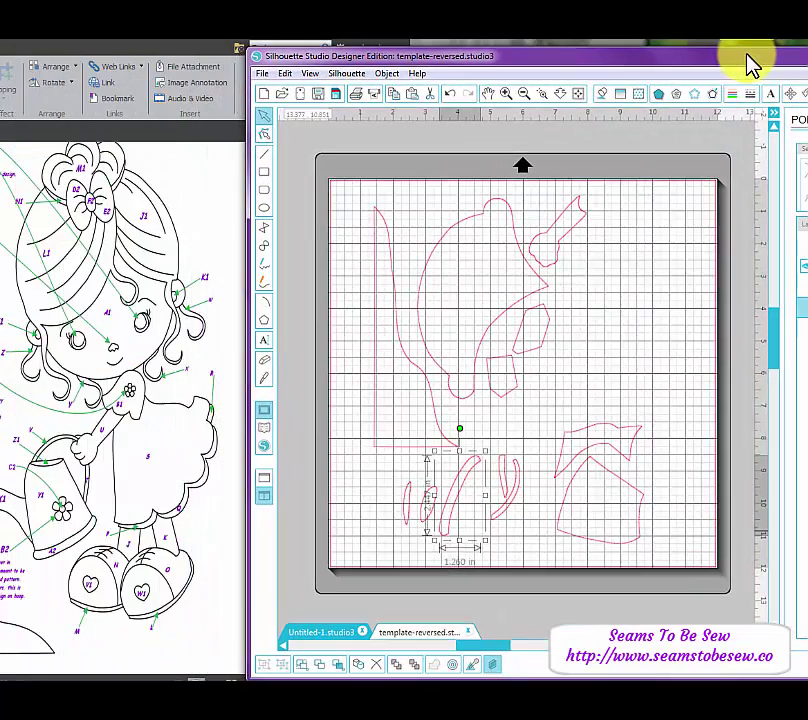
Match the long curved strip, the upper polygon and the arm piece on the mat to their entries in the layers list
{"action": "left_click", "coordinate": [444, 532]}
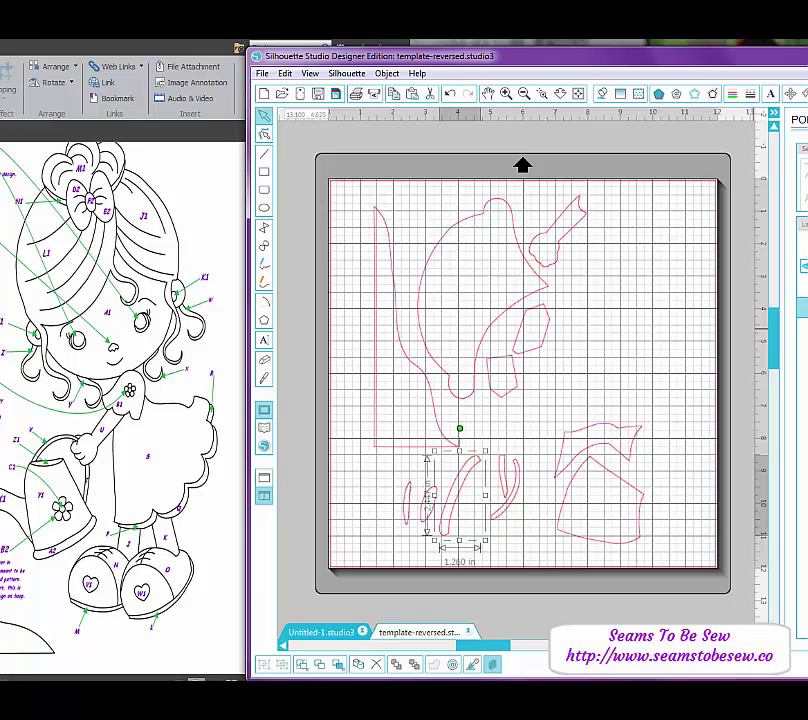
{"action": "left_click", "coordinate": [530, 328]}
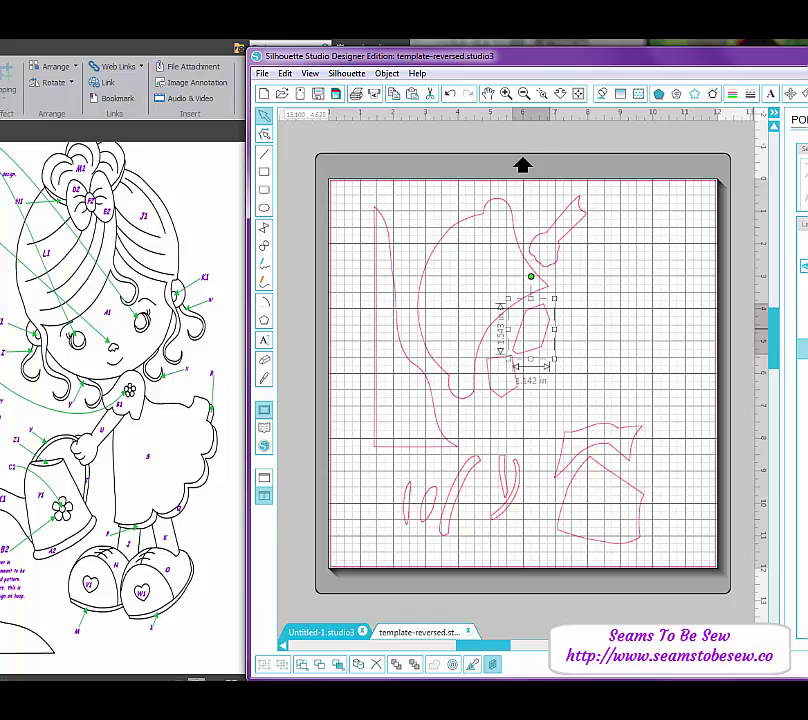
{"action": "left_click_drag", "start_coordinate": [807, 58], "coordinate": [740, 60]}
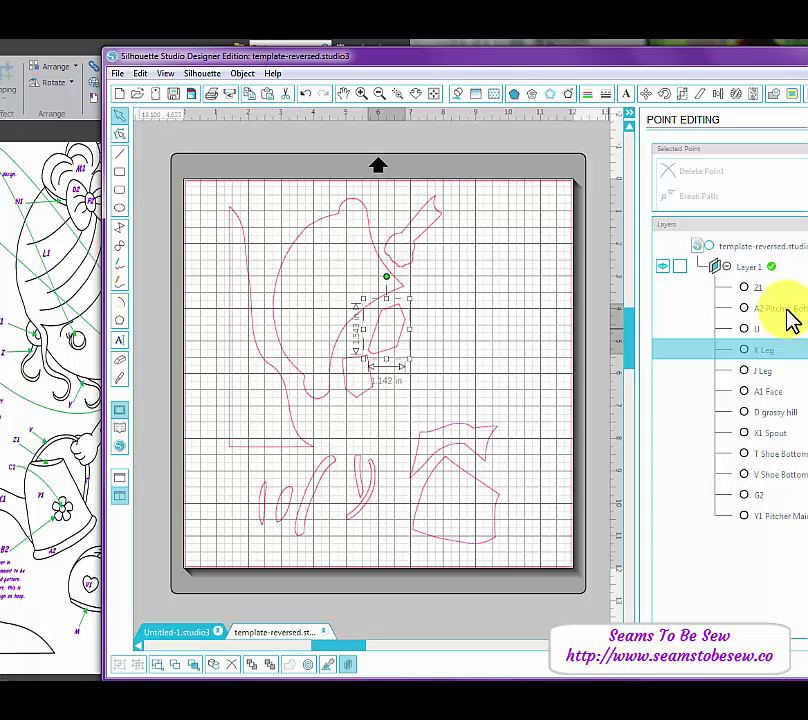
{"action": "left_click", "coordinate": [786, 309]}
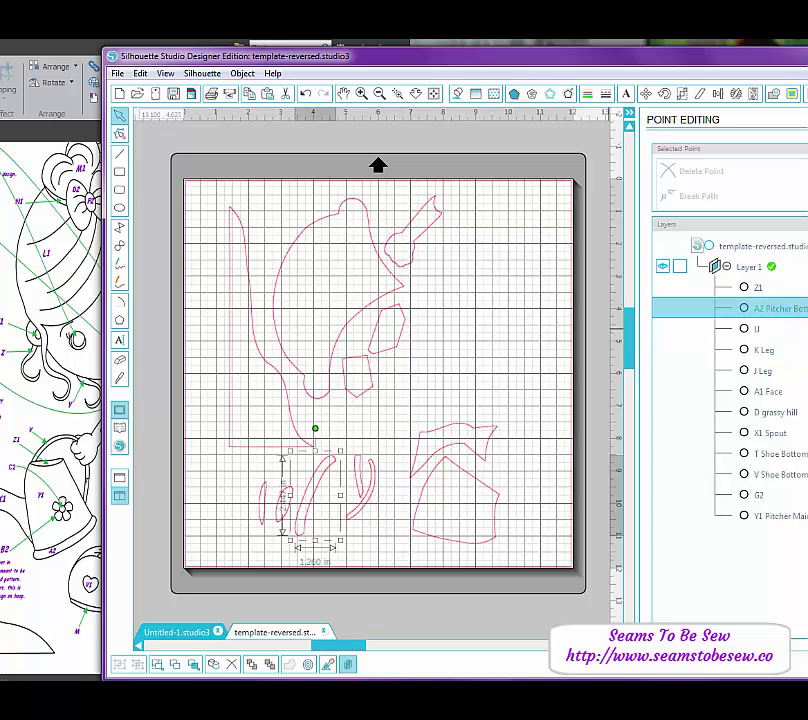
{"action": "left_click", "coordinate": [795, 328]}
{"action": "left_click", "coordinate": [801, 308]}
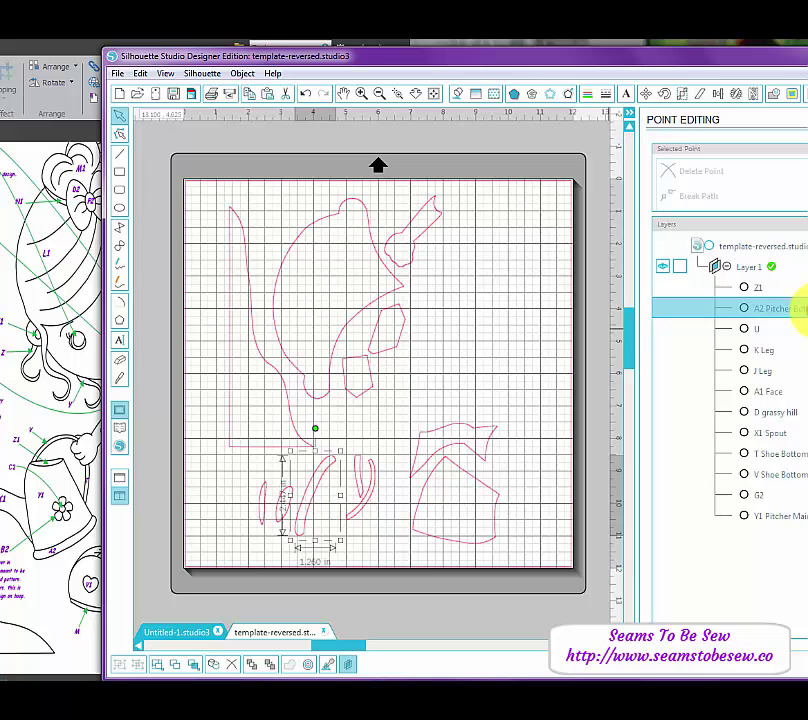
Rename layer entry Z1 as Z1 Pitcher Top
{"action": "left_click", "coordinate": [763, 287]}
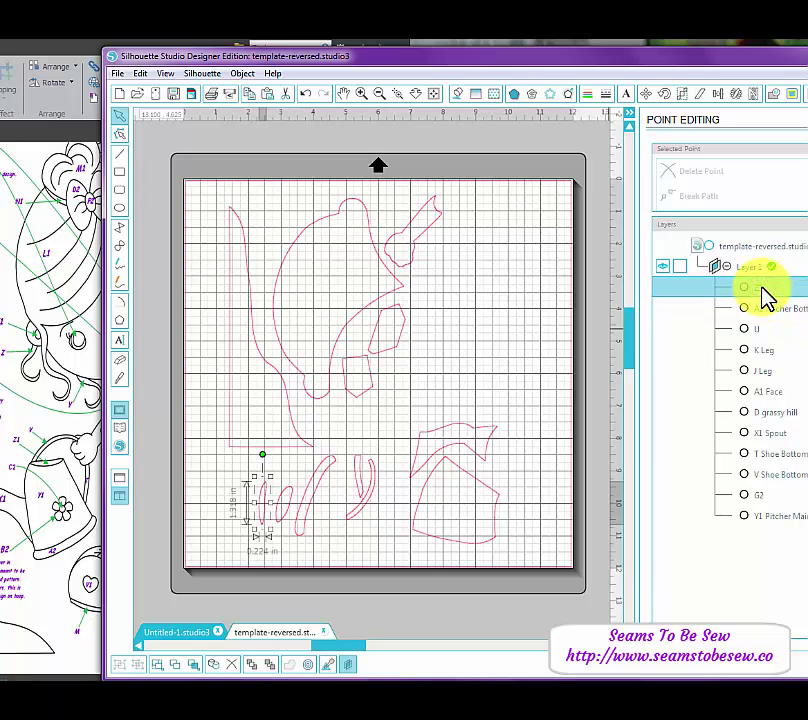
{"action": "double_click", "coordinate": [758, 287]}
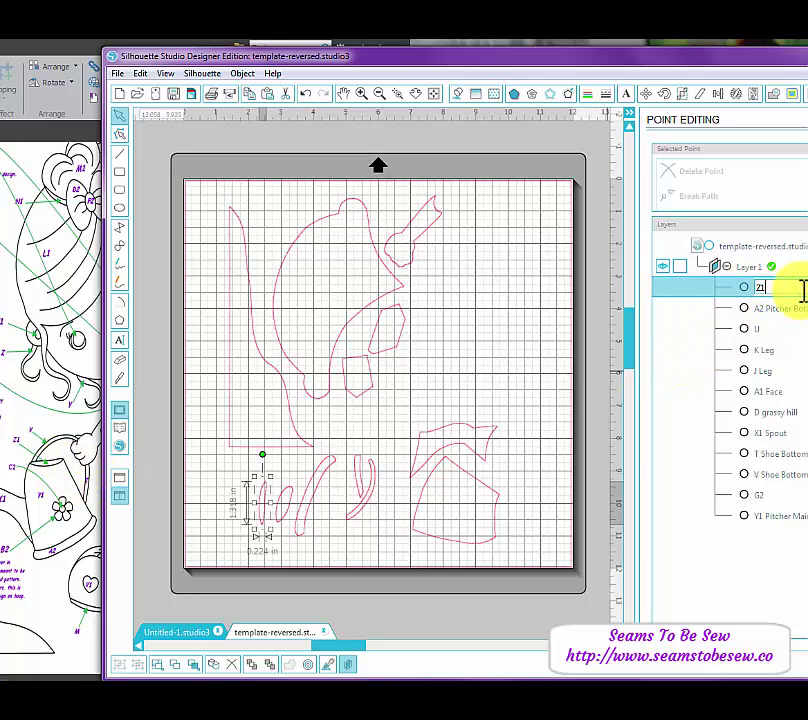
{"action": "type", "text": "Pitcher Top"}
Rename layer entry U as U Arm
{"action": "left_click", "coordinate": [783, 329]}
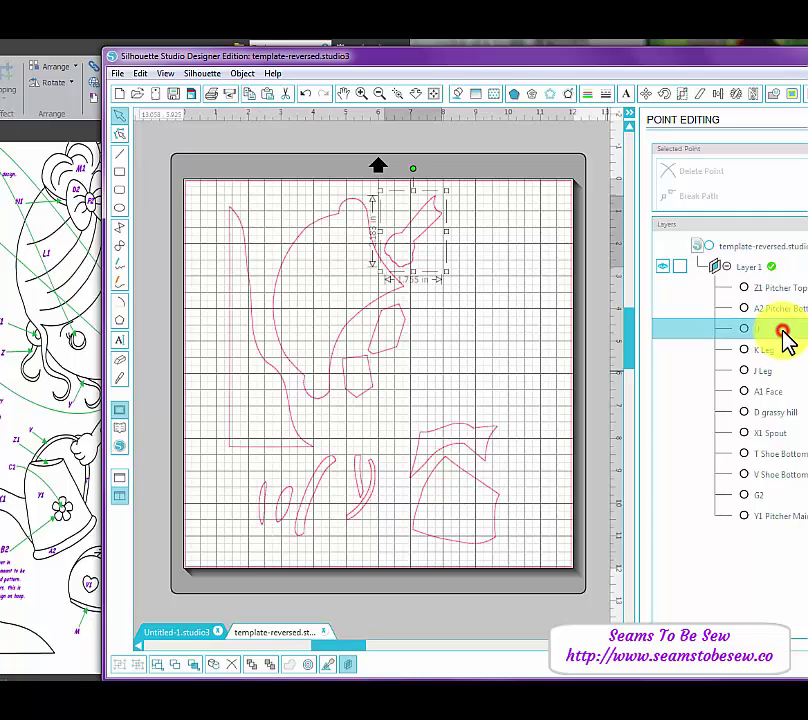
{"action": "double_click", "coordinate": [783, 331]}
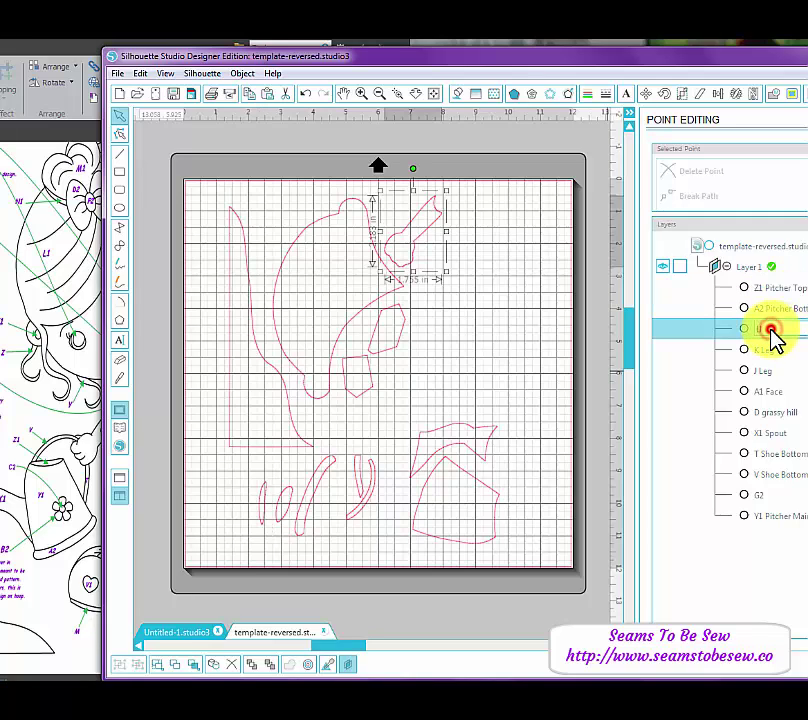
{"action": "type", "text": "Arm"}
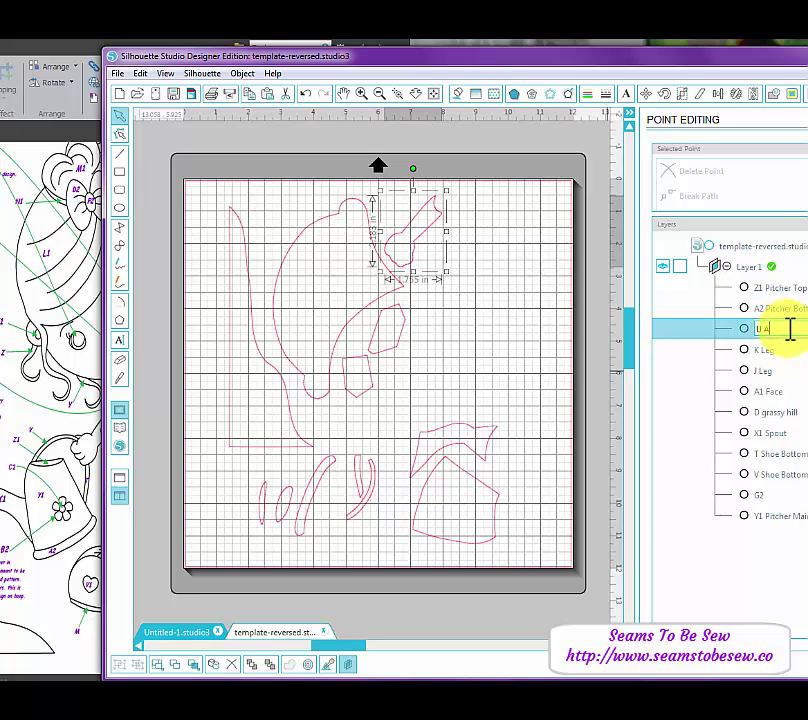
{"action": "left_click", "coordinate": [780, 370]}
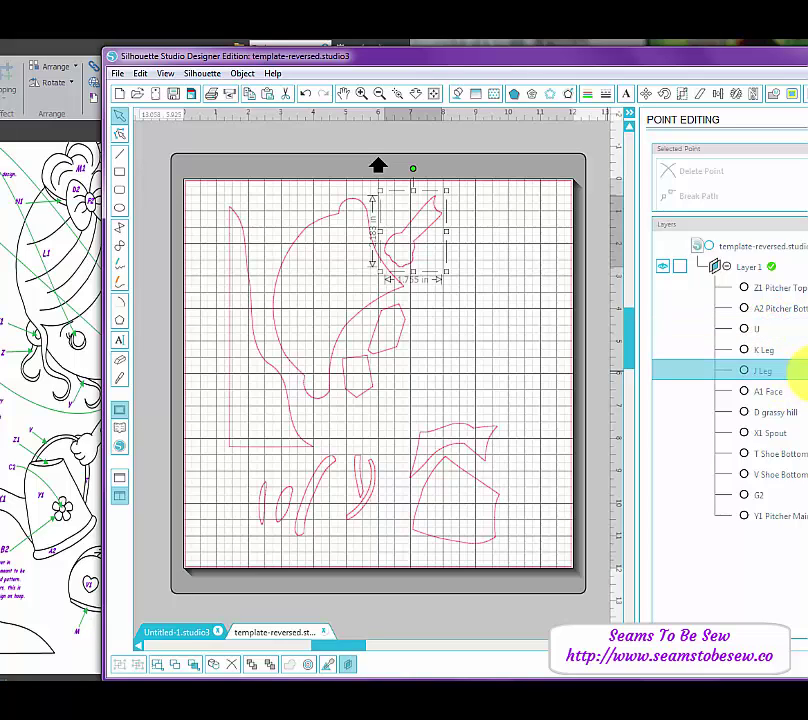
Look for piece G2 in the PDF parts key in Foxit PhantomPDF, return to Silhouette Studio and clear the selection
{"action": "left_click", "coordinate": [784, 496]}
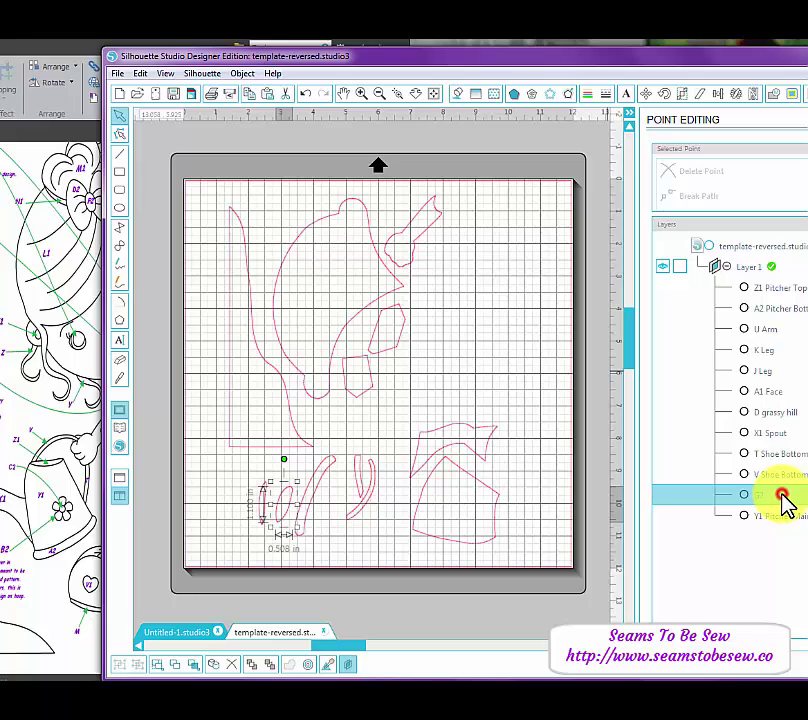
{"action": "double_click", "coordinate": [783, 495]}
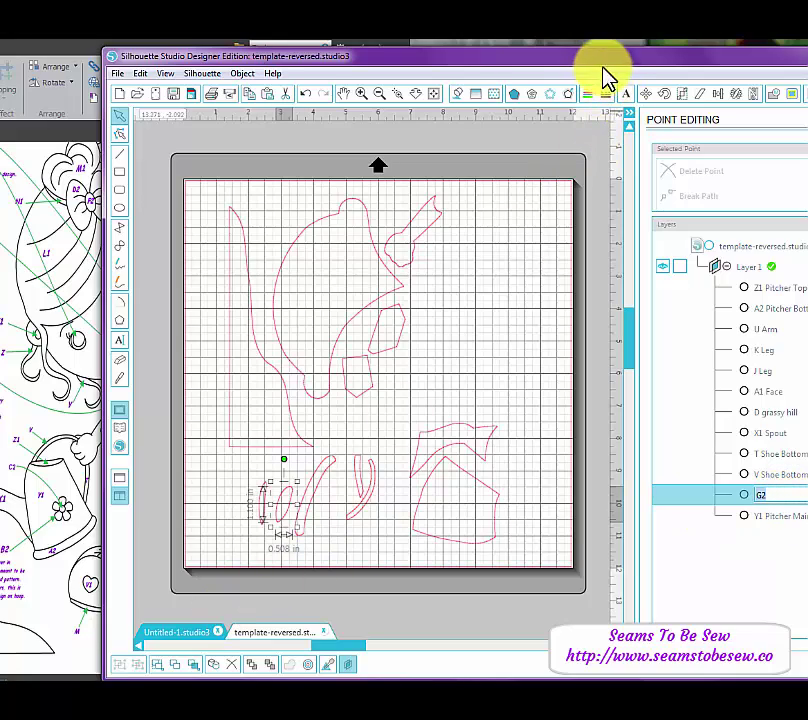
{"action": "left_click_drag", "start_coordinate": [597, 55], "coordinate": [783, 62]}
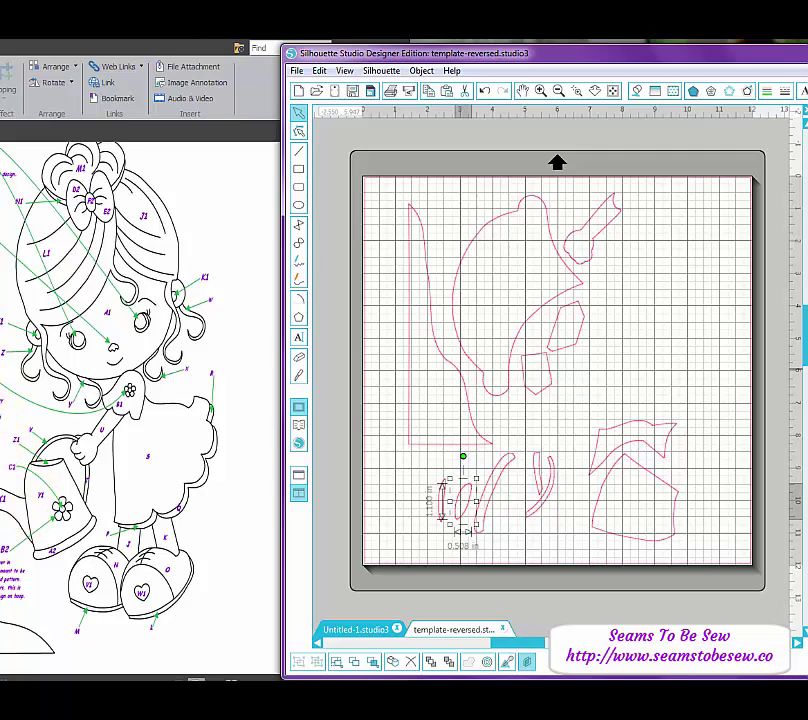
{"action": "left_click", "coordinate": [224, 324]}
{"action": "scroll", "coordinate": [262, 362], "scroll_direction": "up", "scroll_amount": 2}
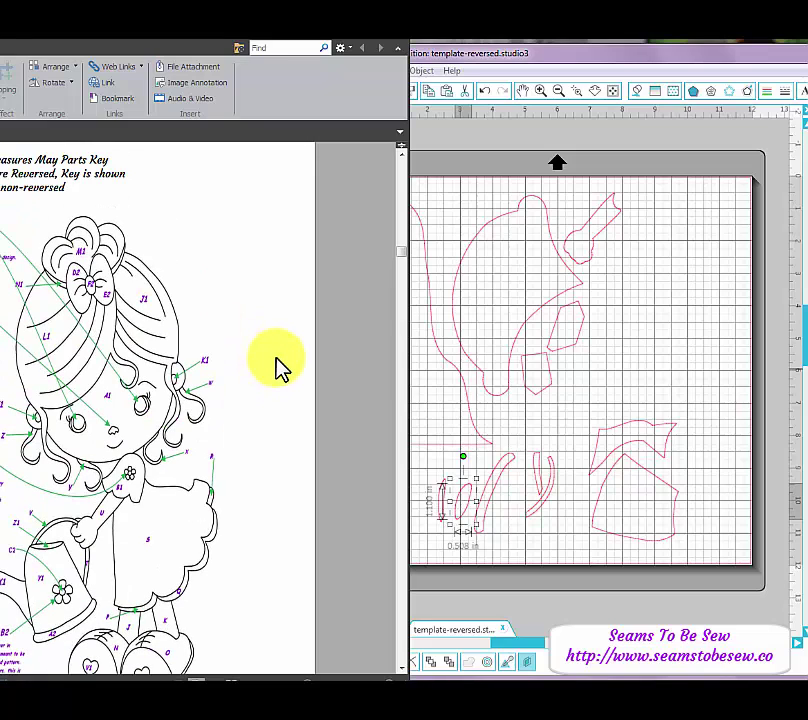
{"action": "scroll", "coordinate": [281, 369], "scroll_direction": "down", "scroll_amount": 1}
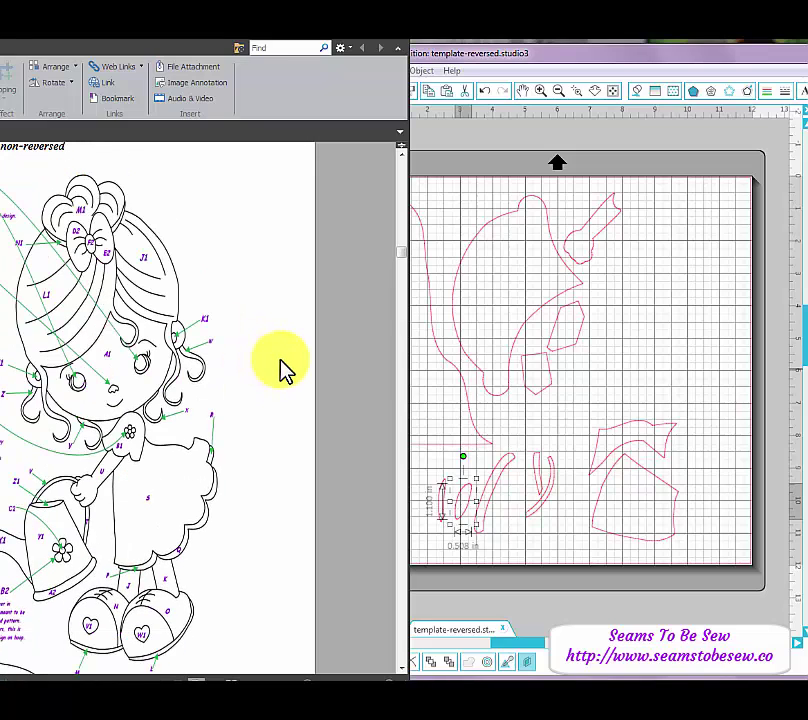
{"action": "scroll", "coordinate": [283, 370], "scroll_direction": "down", "scroll_amount": 1}
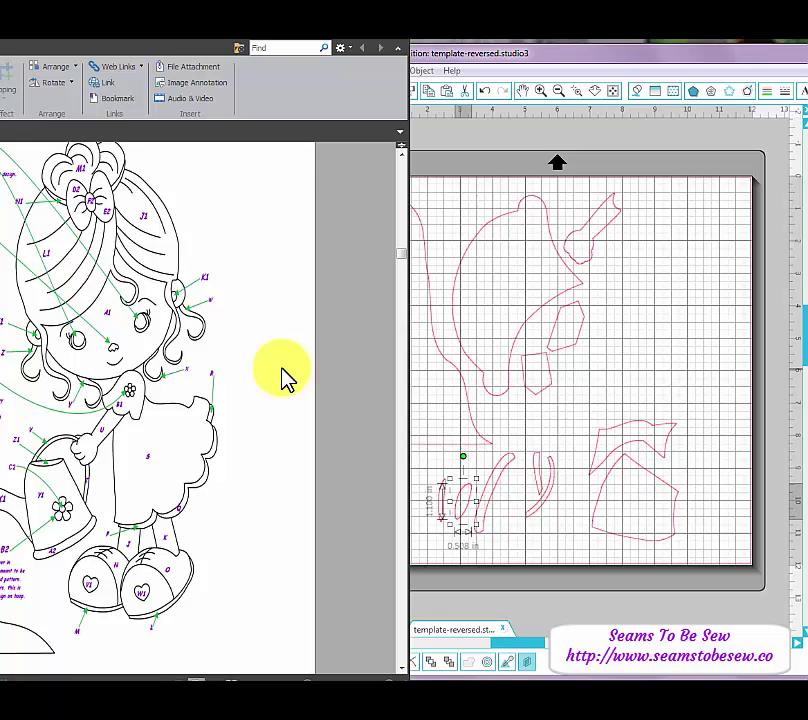
{"action": "scroll", "coordinate": [285, 375], "scroll_direction": "down", "scroll_amount": 1}
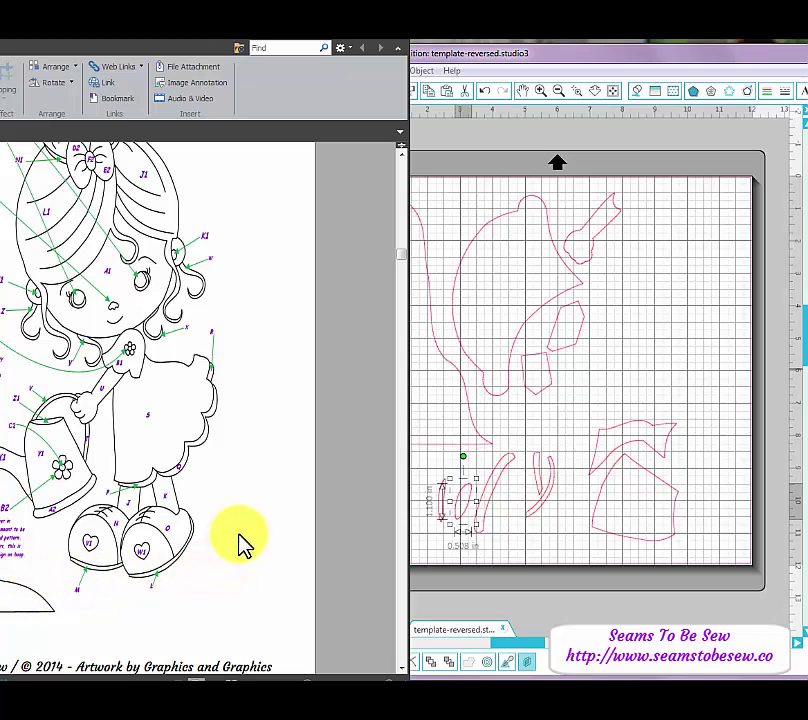
{"action": "scroll", "coordinate": [248, 518], "scroll_direction": "up", "scroll_amount": 1}
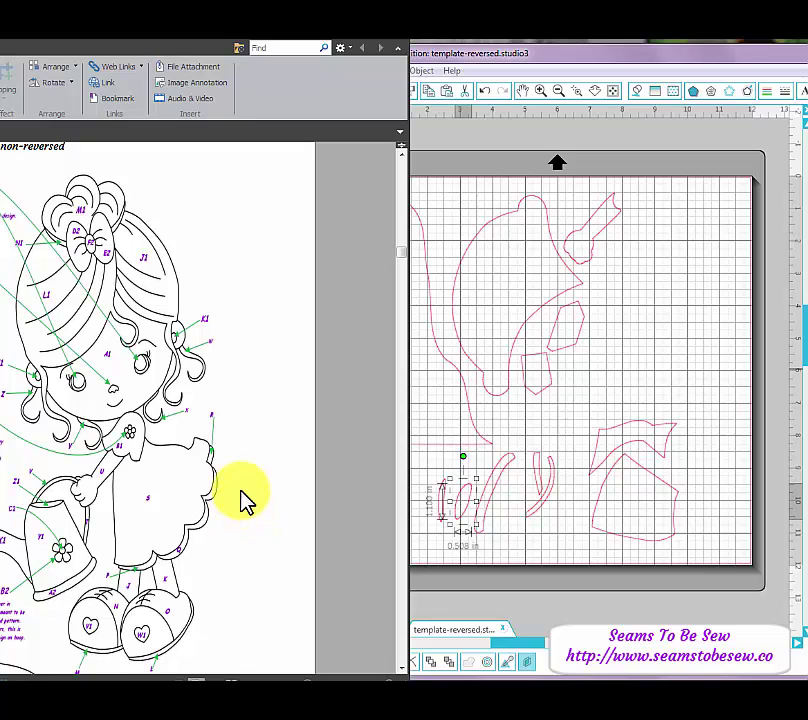
{"action": "key", "text": "alt+Tab"}
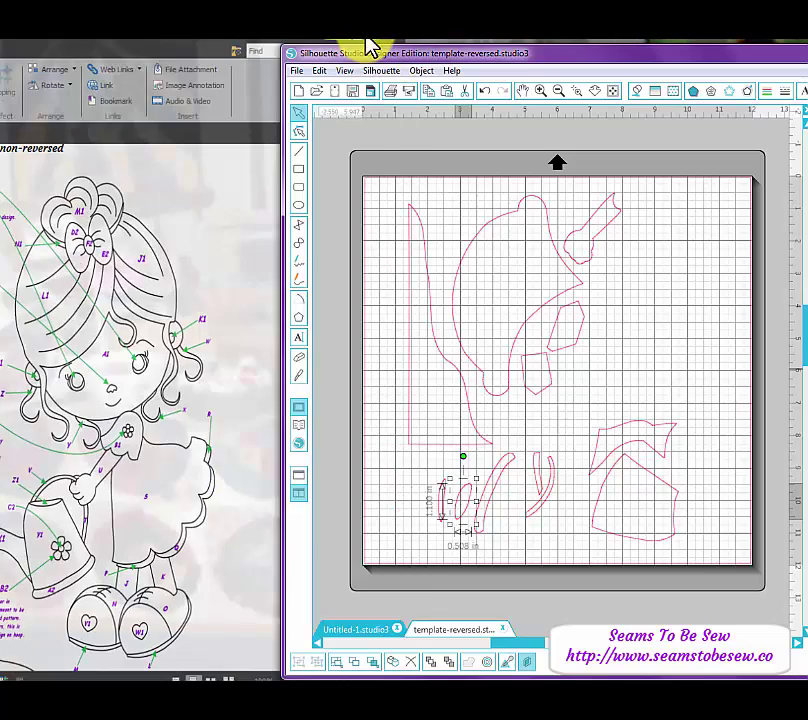
{"action": "left_click_drag", "start_coordinate": [598, 52], "coordinate": [378, 48]}
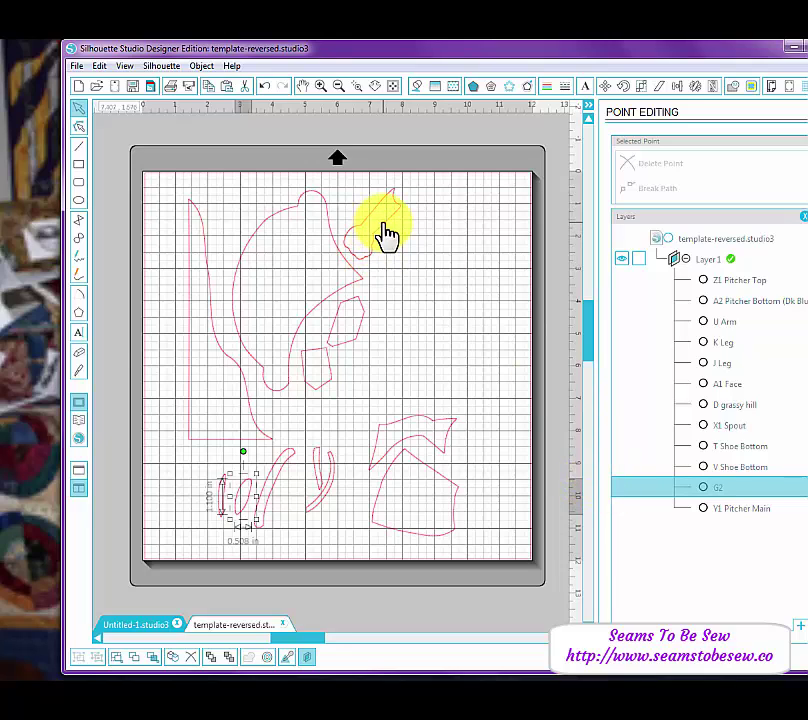
{"action": "left_click", "coordinate": [474, 362]}
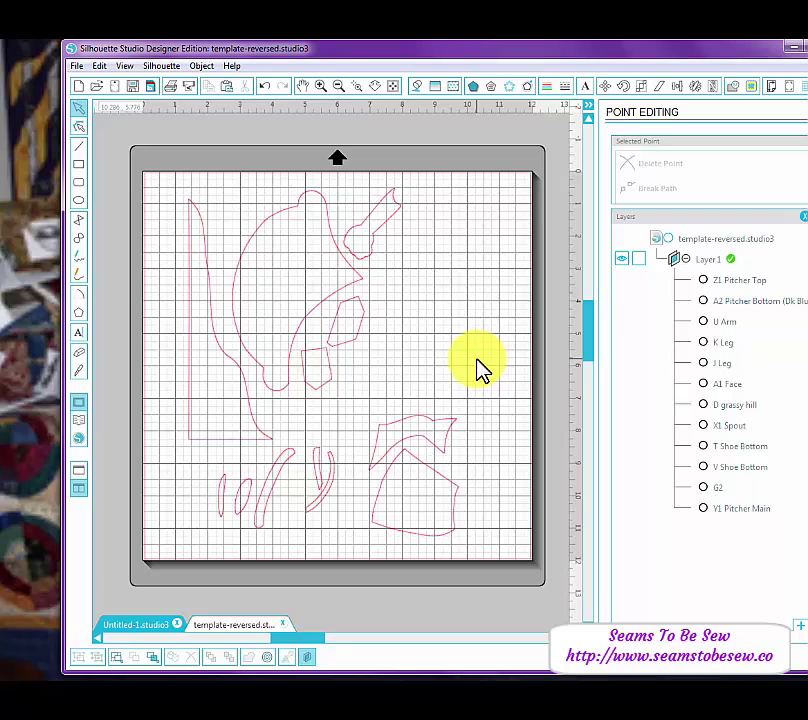
Open template-reversed.pdf for import, preview page 2 of the template, and close the PDF import without importing
{"action": "left_click", "coordinate": [94, 86]}
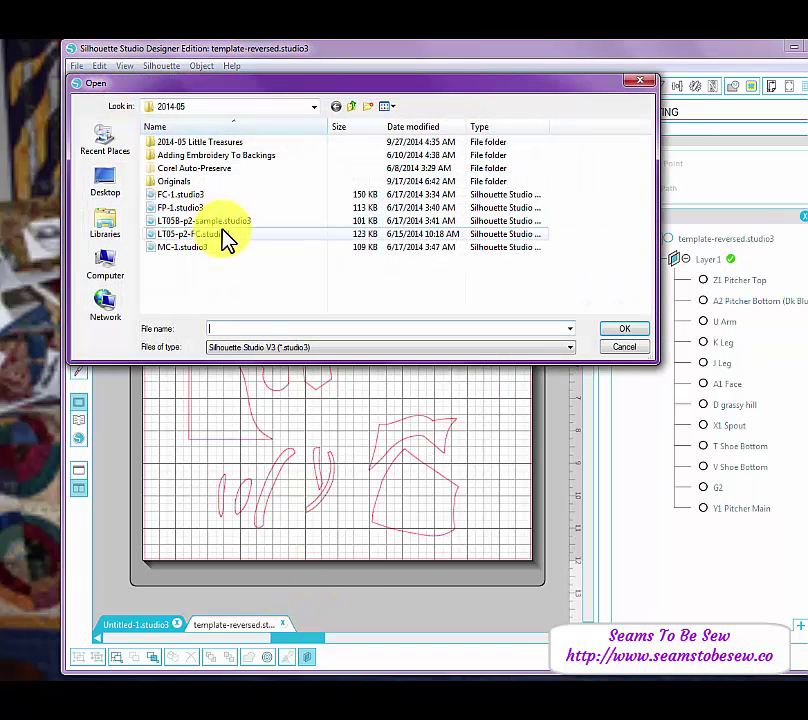
{"action": "left_click", "coordinate": [242, 344]}
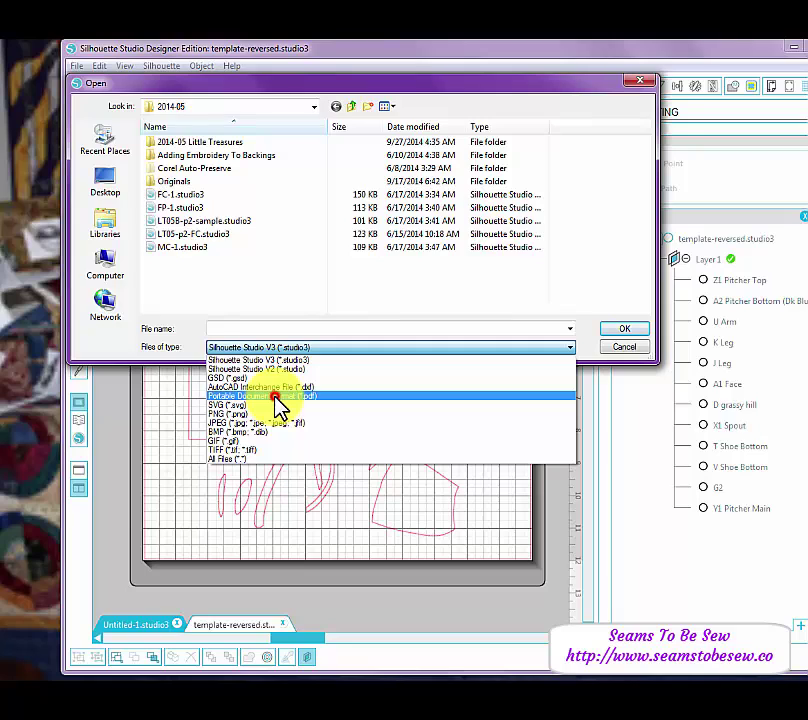
{"action": "left_click", "coordinate": [276, 397]}
{"action": "left_click", "coordinate": [216, 233]}
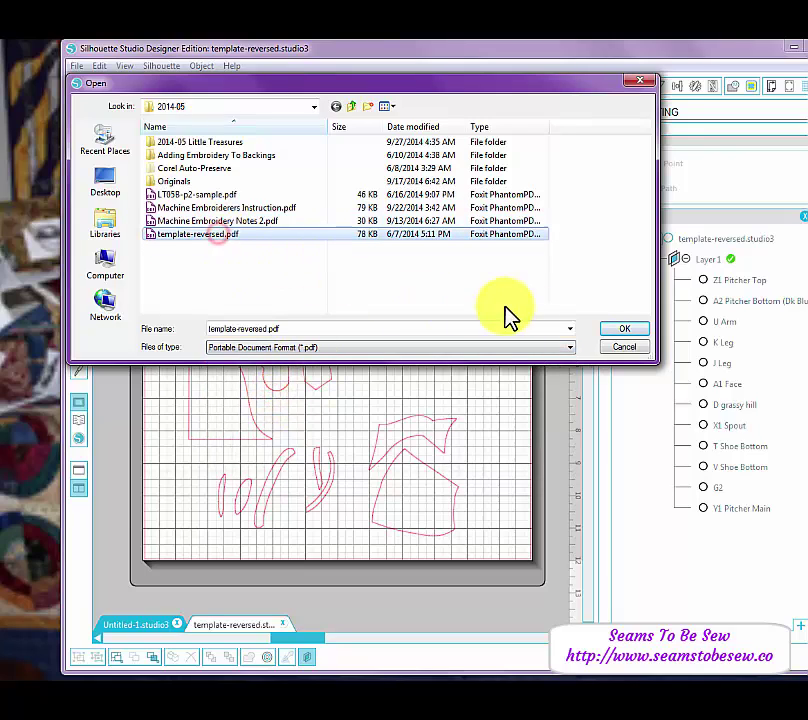
{"action": "left_click", "coordinate": [615, 330]}
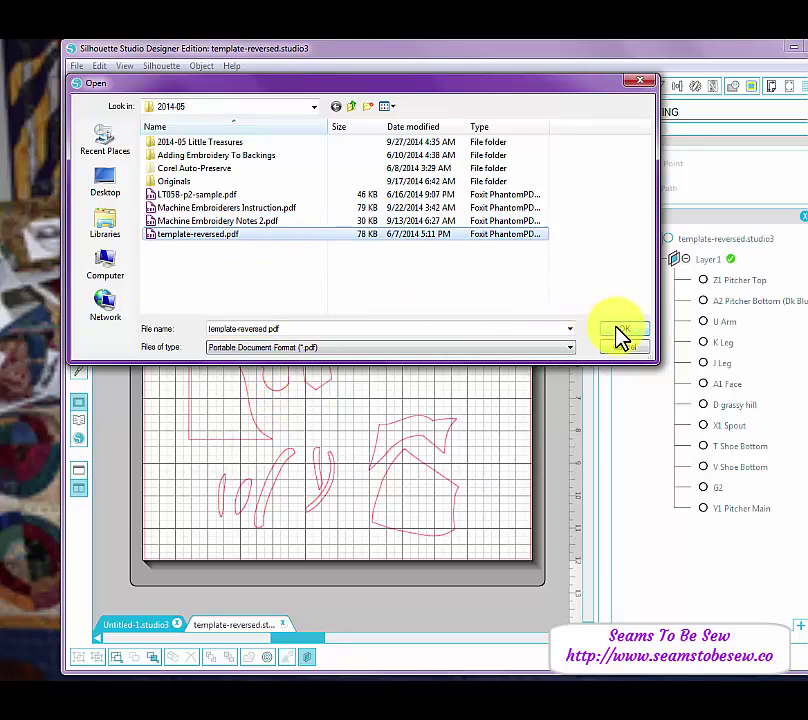
{"action": "left_click", "coordinate": [620, 331]}
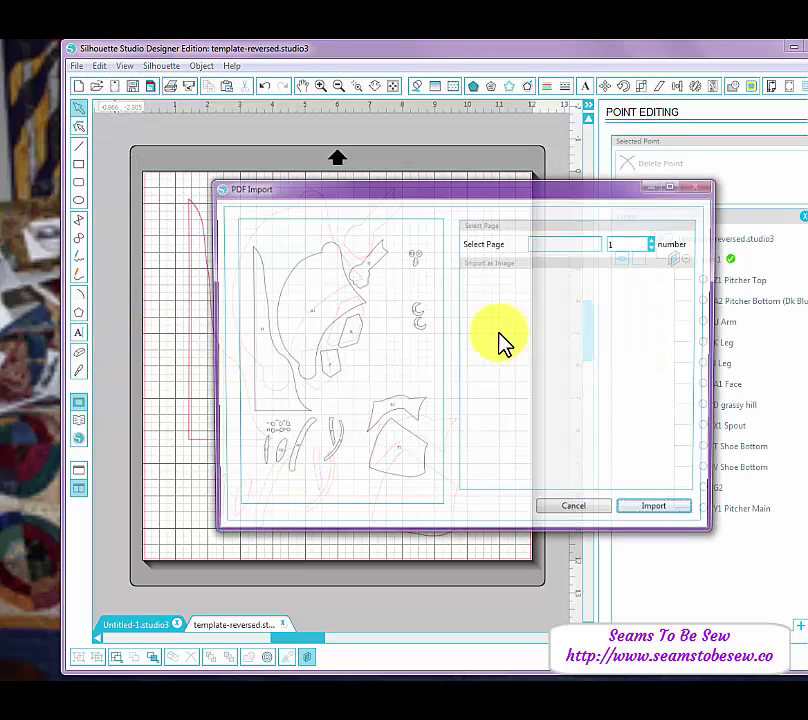
{"action": "left_click", "coordinate": [654, 241]}
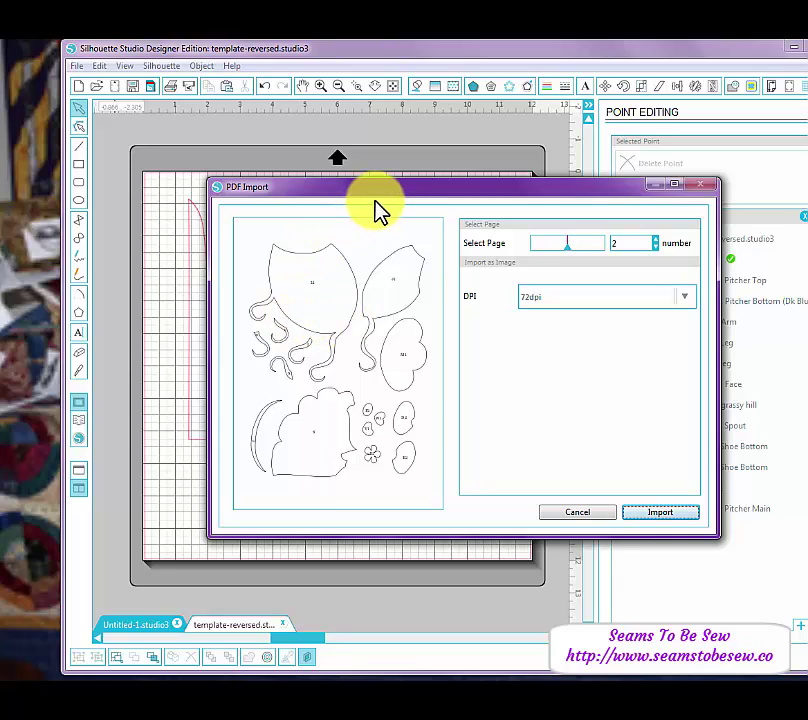
{"action": "left_click_drag", "start_coordinate": [380, 186], "coordinate": [750, 194]}
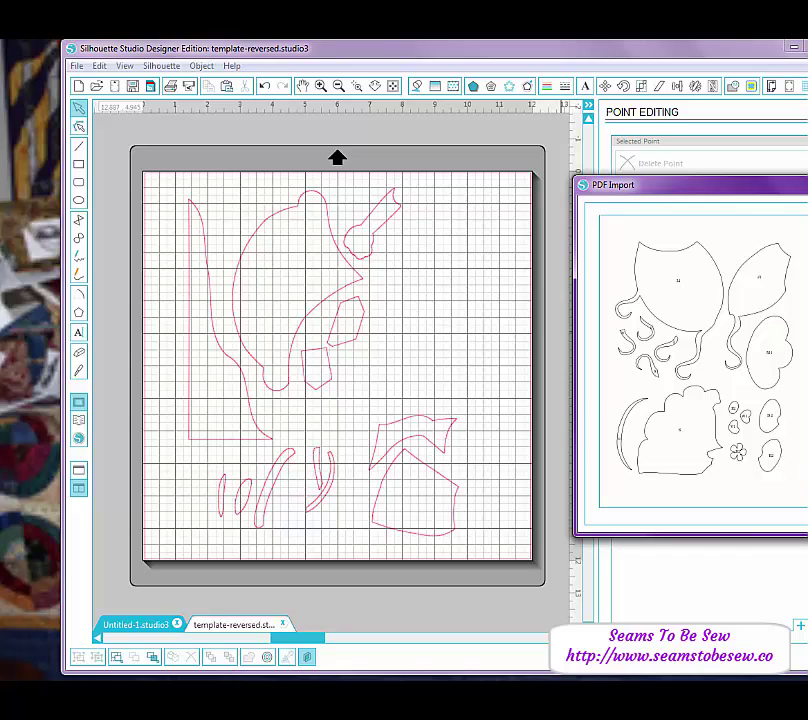
{"action": "left_click", "coordinate": [806, 185]}
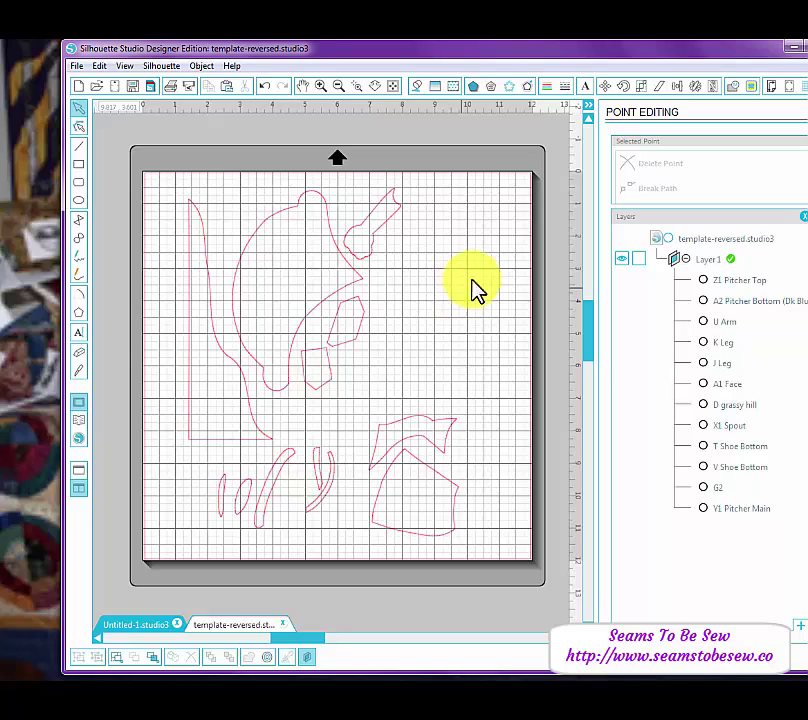
Spread the U arm, K leg, J leg and A1 face pieces toward the right side of the mat
{"action": "left_click_drag", "start_coordinate": [485, 54], "coordinate": [437, 66]}
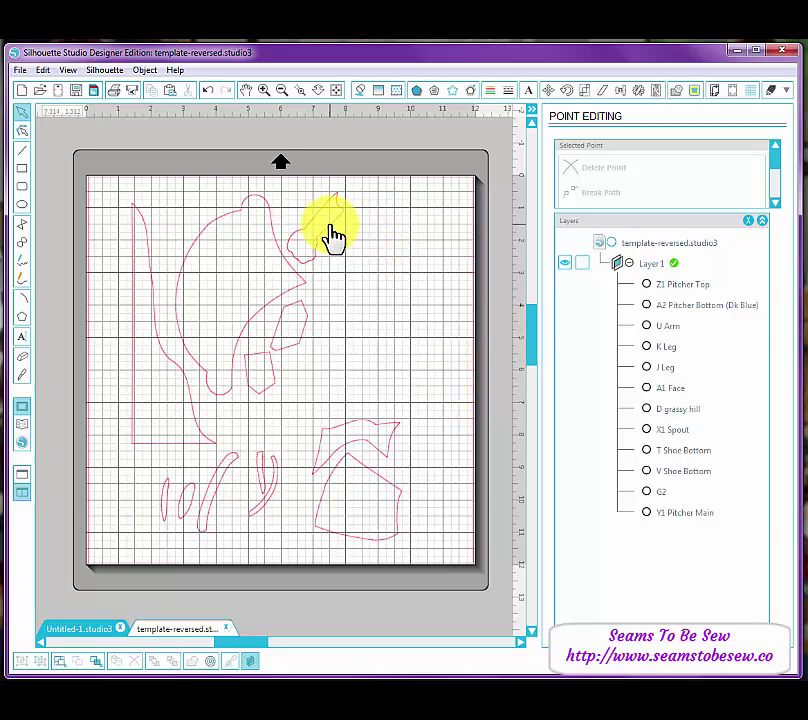
{"action": "left_click_drag", "start_coordinate": [333, 235], "coordinate": [448, 228]}
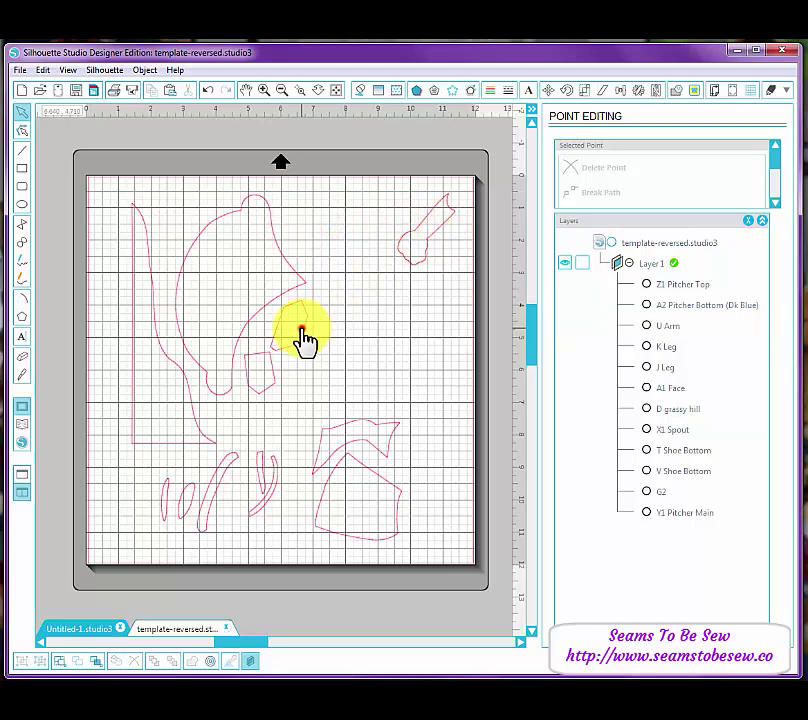
{"action": "left_click_drag", "start_coordinate": [303, 338], "coordinate": [433, 327]}
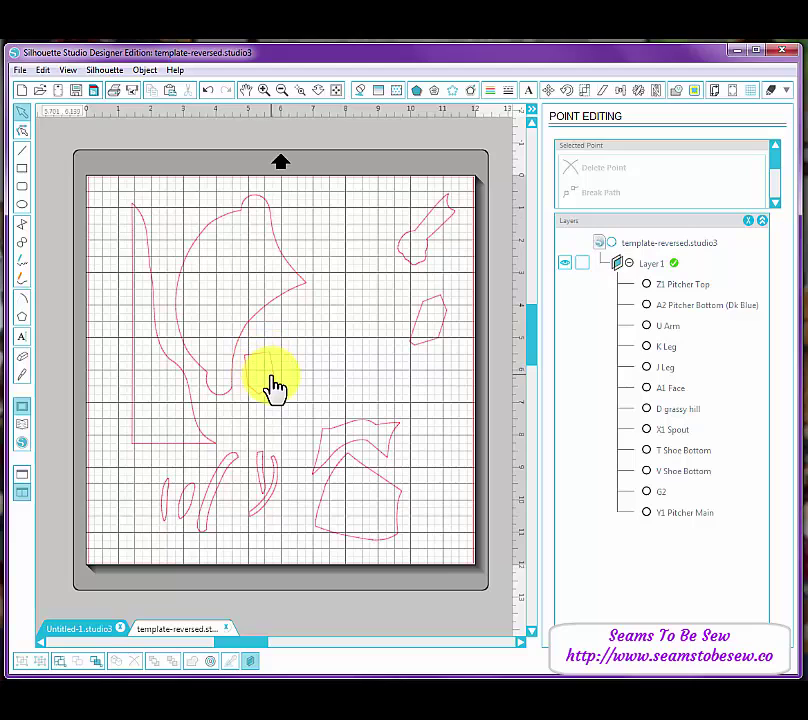
{"action": "left_click_drag", "start_coordinate": [270, 377], "coordinate": [402, 325]}
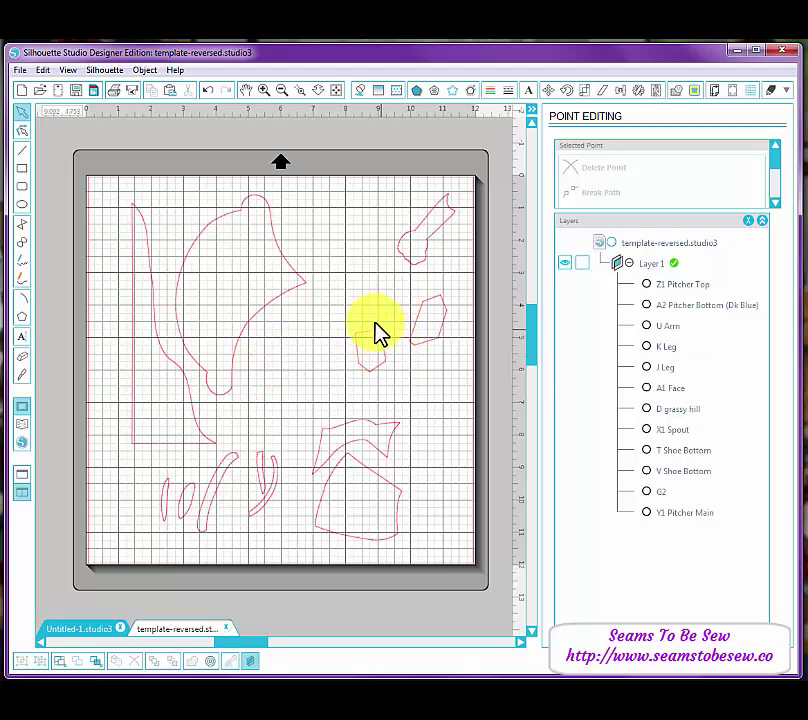
{"action": "left_click_drag", "start_coordinate": [280, 314], "coordinate": [328, 312]}
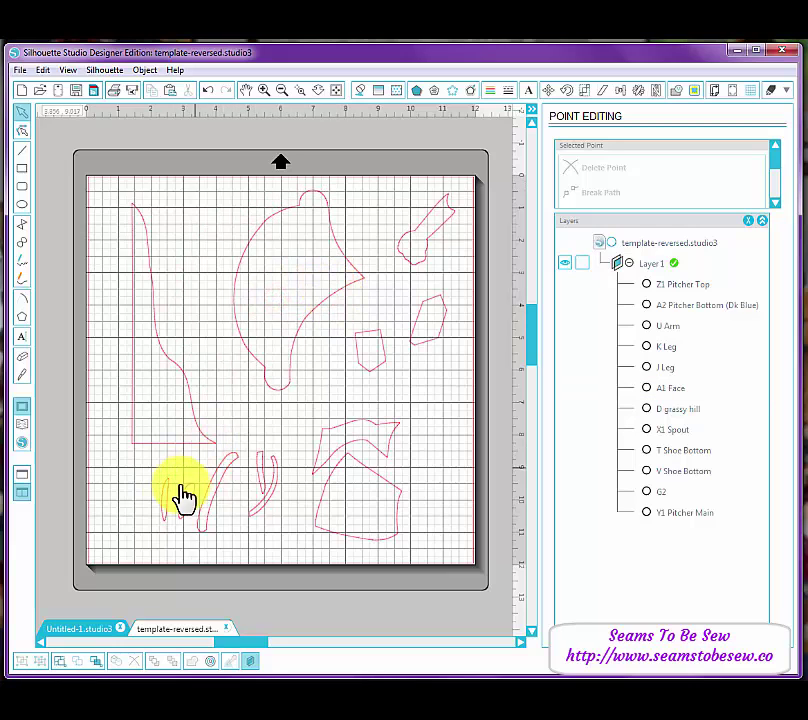
Move the small oval beside label G1 slightly lower in Untitled-1 and return to template-reversed
{"action": "left_click", "coordinate": [68, 636]}
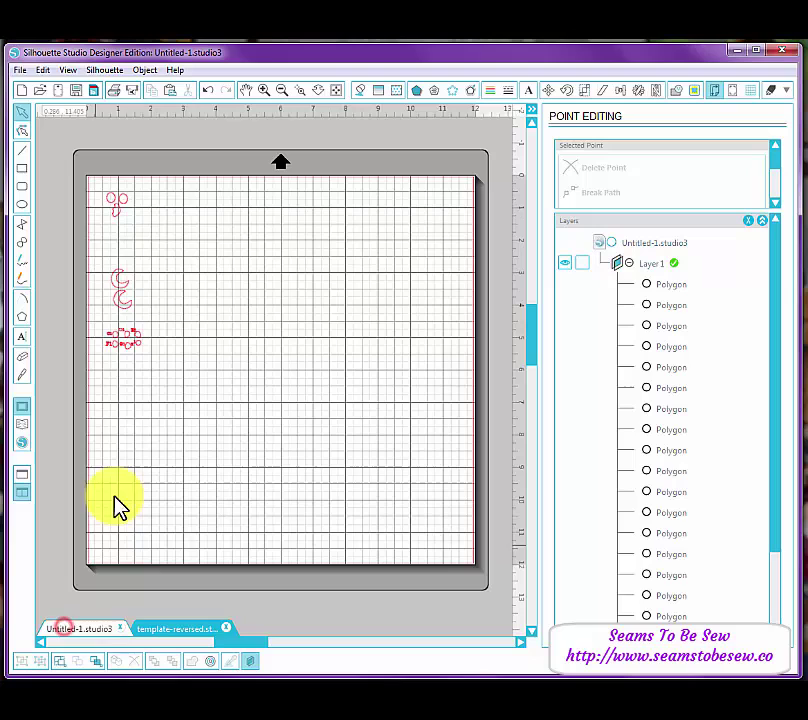
{"action": "scroll", "coordinate": [126, 361], "scroll_direction": "up", "scroll_amount": 1}
{"action": "left_click", "coordinate": [125, 352]}
{"action": "scroll", "coordinate": [126, 361], "scroll_direction": "down", "scroll_amount": 1}
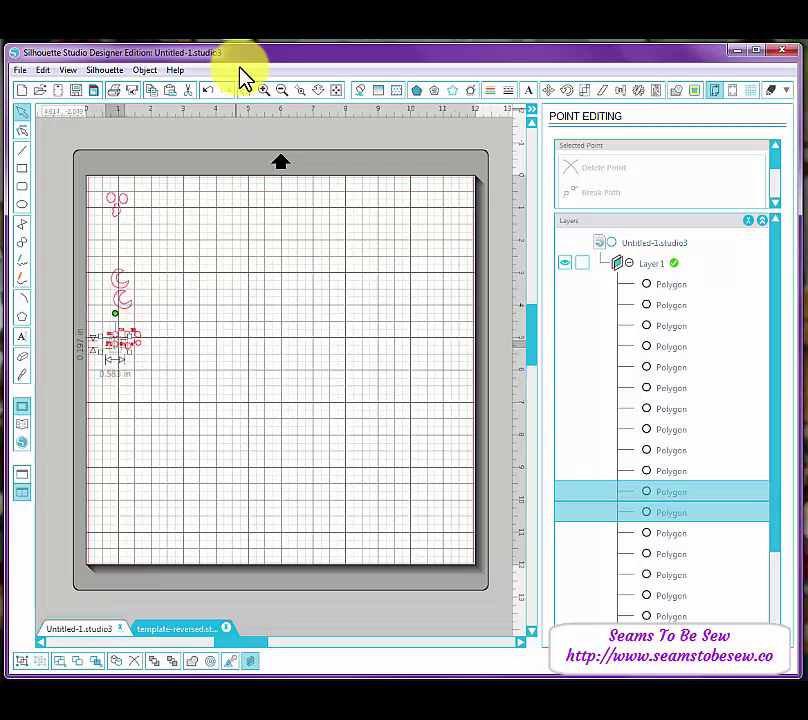
{"action": "left_click", "coordinate": [300, 90]}
{"action": "left_click_drag", "start_coordinate": [84, 269], "coordinate": [183, 381]}
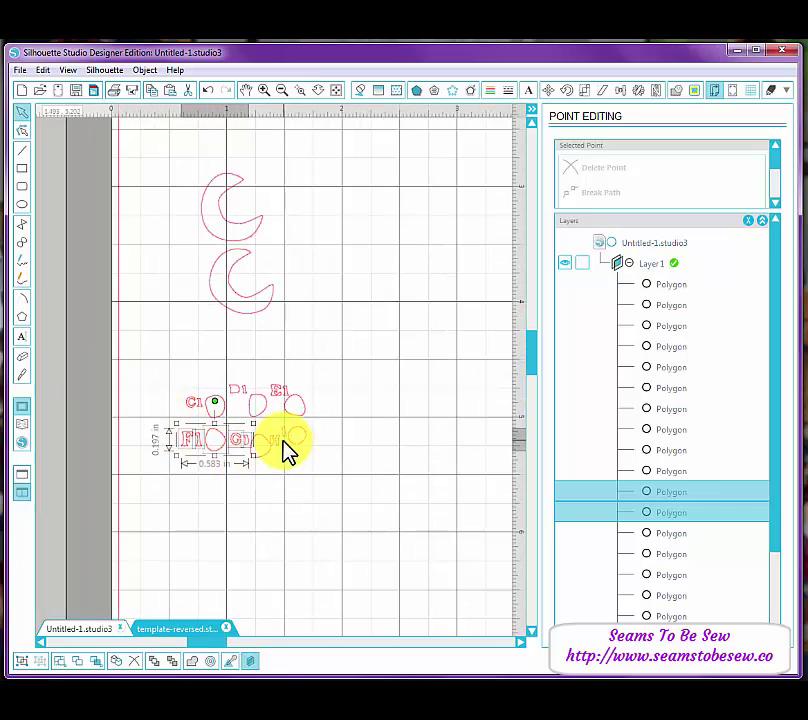
{"action": "left_click", "coordinate": [271, 464]}
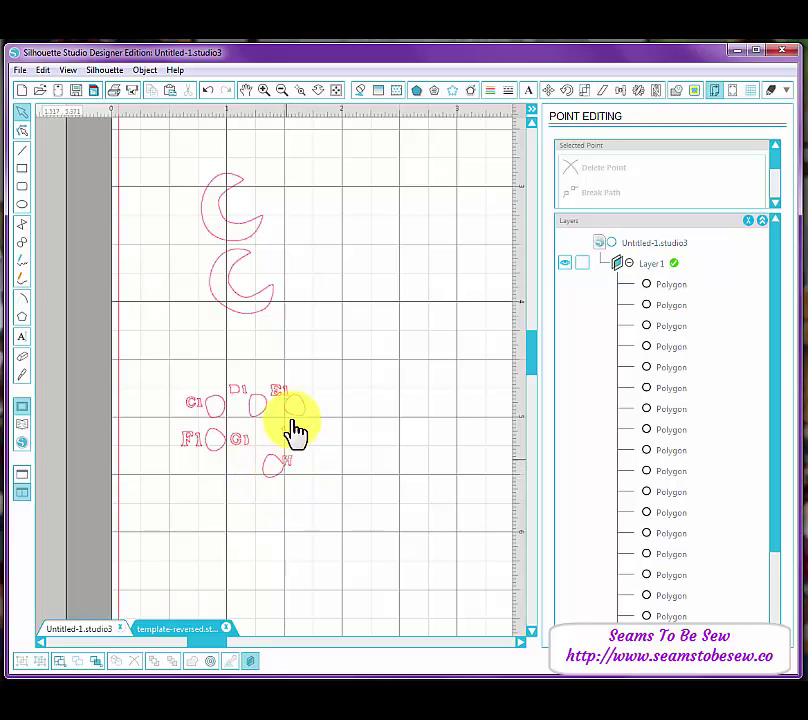
{"action": "left_click", "coordinate": [193, 629]}
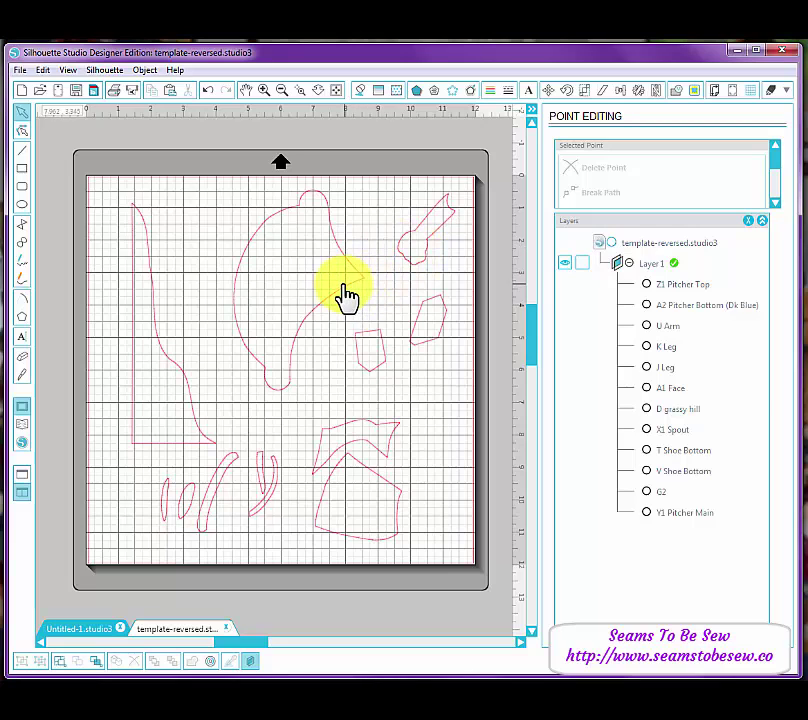
Shift the A1 face piece slightly right and move the D grassy hill piece into the mat's upper-left corner
{"action": "left_click_drag", "start_coordinate": [345, 287], "coordinate": [350, 260]}
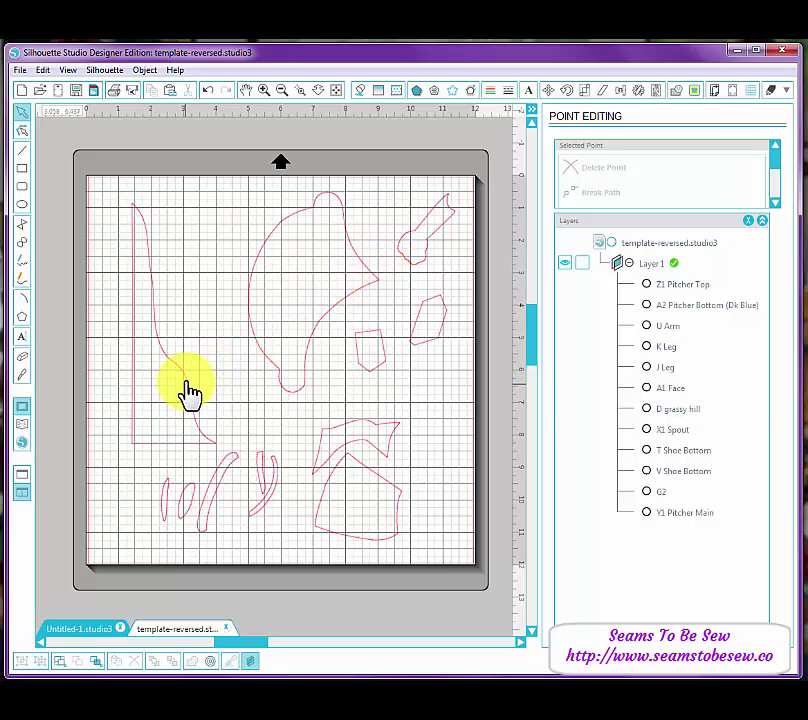
{"action": "left_click_drag", "start_coordinate": [186, 393], "coordinate": [159, 379]}
{"action": "left_click", "coordinate": [168, 451]}
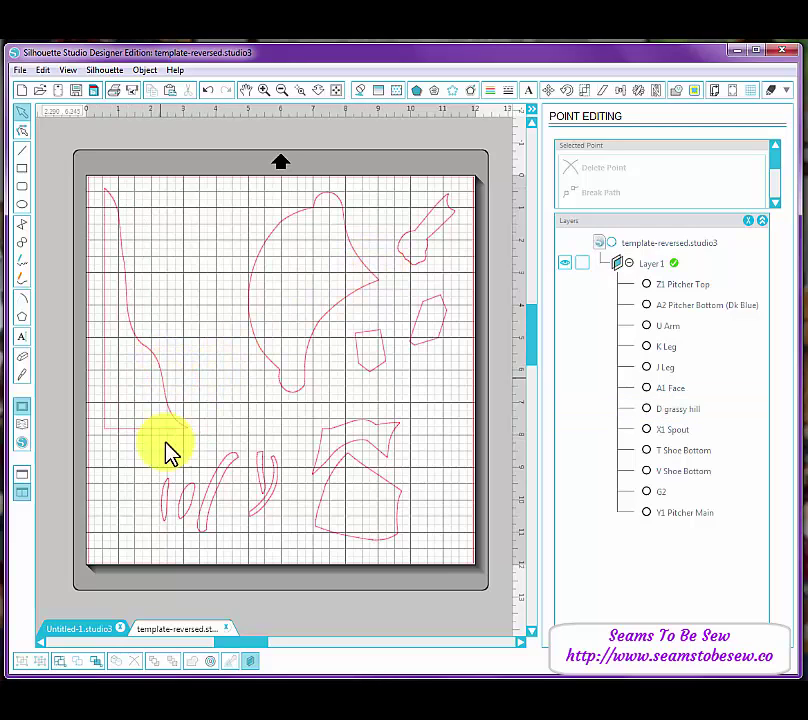
Space out the Z1 pitcher top, G2 and A2 pitcher bottom pieces leftward along the mat's lower edge
{"action": "left_click", "coordinate": [167, 511]}
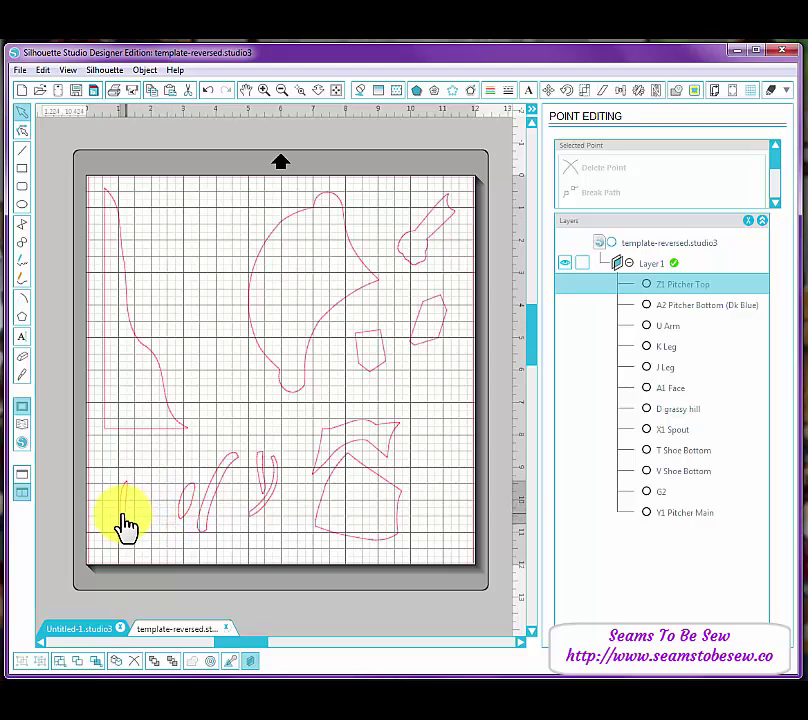
{"action": "left_click", "coordinate": [118, 526]}
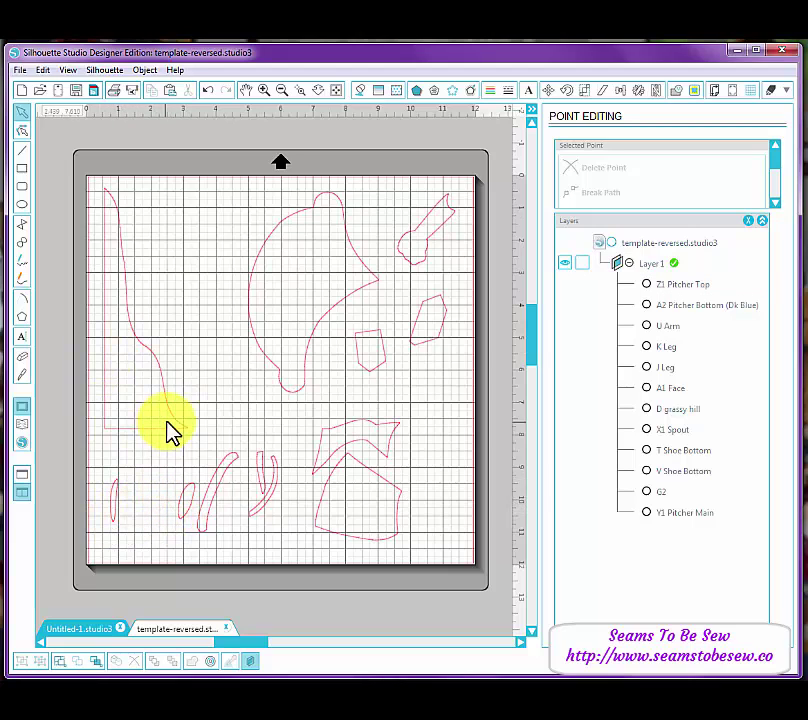
{"action": "left_click_drag", "start_coordinate": [185, 515], "coordinate": [130, 522]}
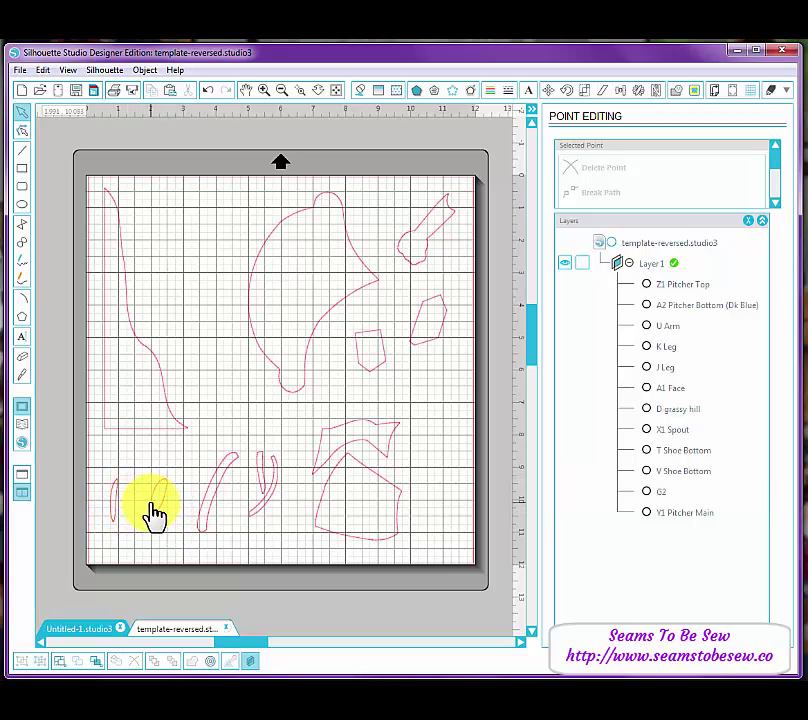
{"action": "left_click_drag", "start_coordinate": [153, 518], "coordinate": [144, 522]}
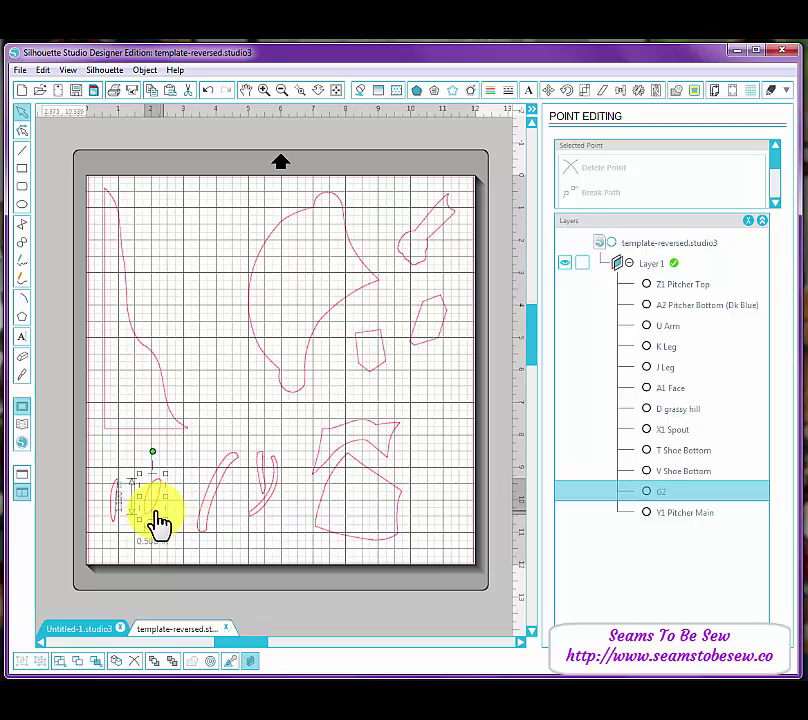
{"action": "left_click_drag", "start_coordinate": [158, 523], "coordinate": [147, 518]}
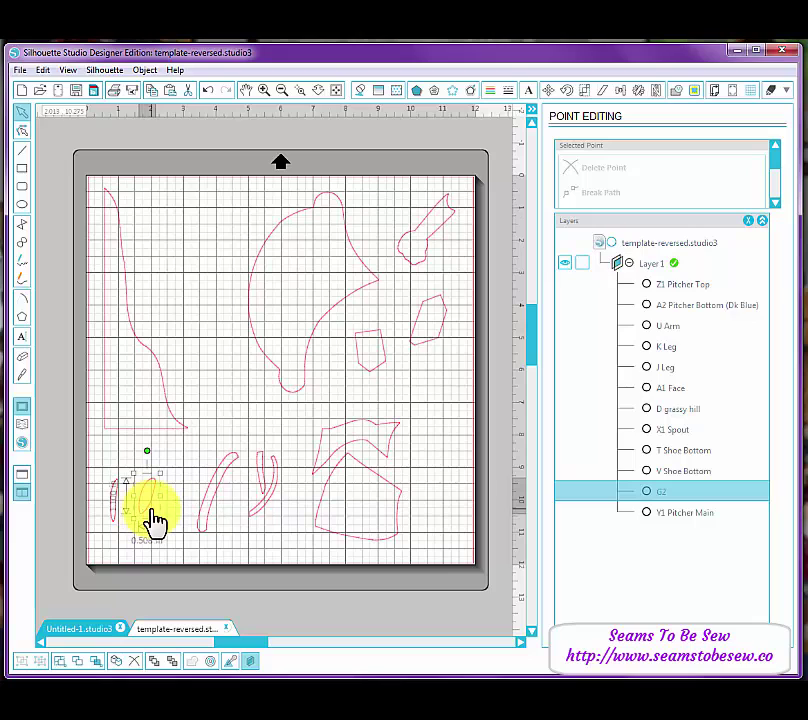
{"action": "left_click", "coordinate": [148, 518]}
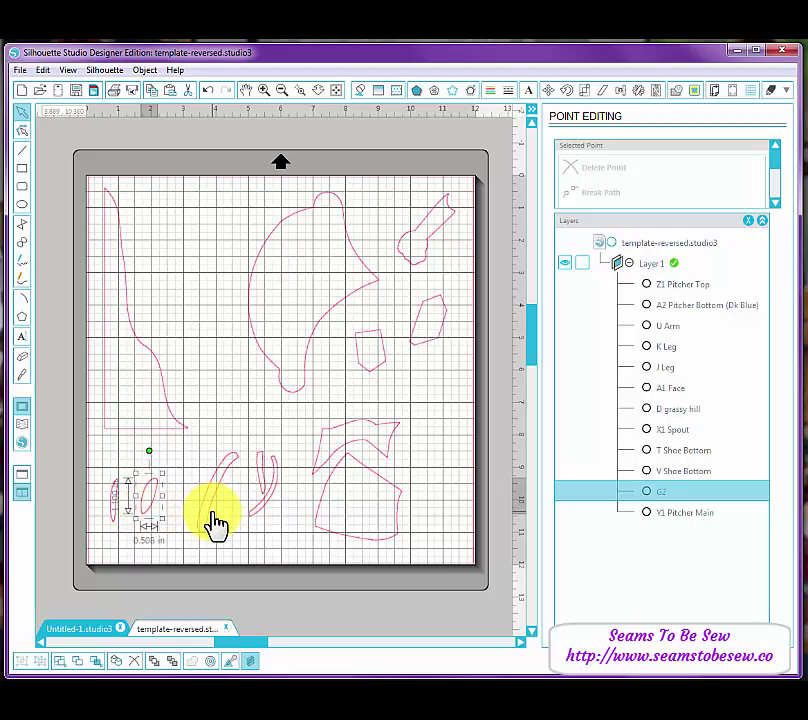
{"action": "left_click_drag", "start_coordinate": [210, 530], "coordinate": [186, 535]}
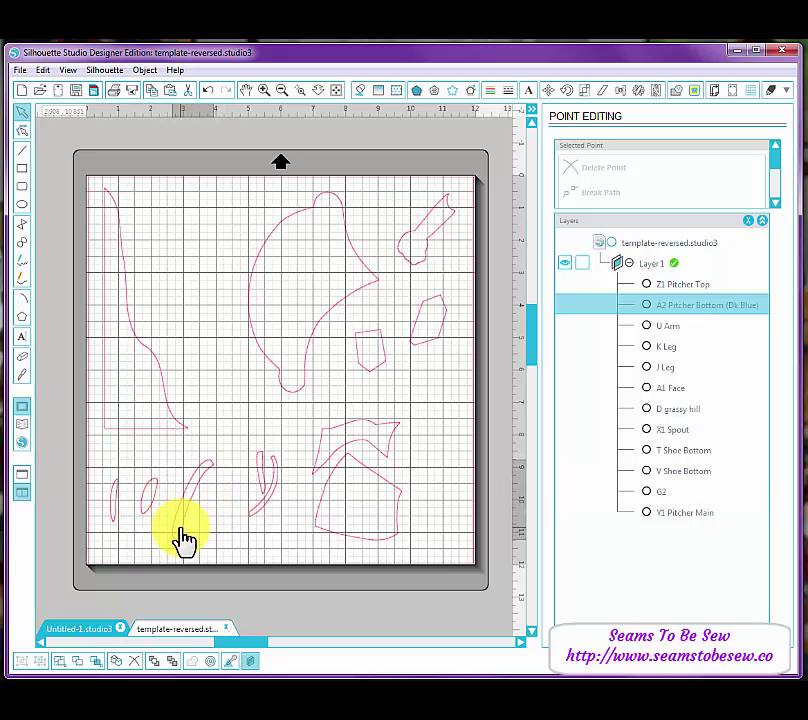
{"action": "left_click", "coordinate": [183, 540]}
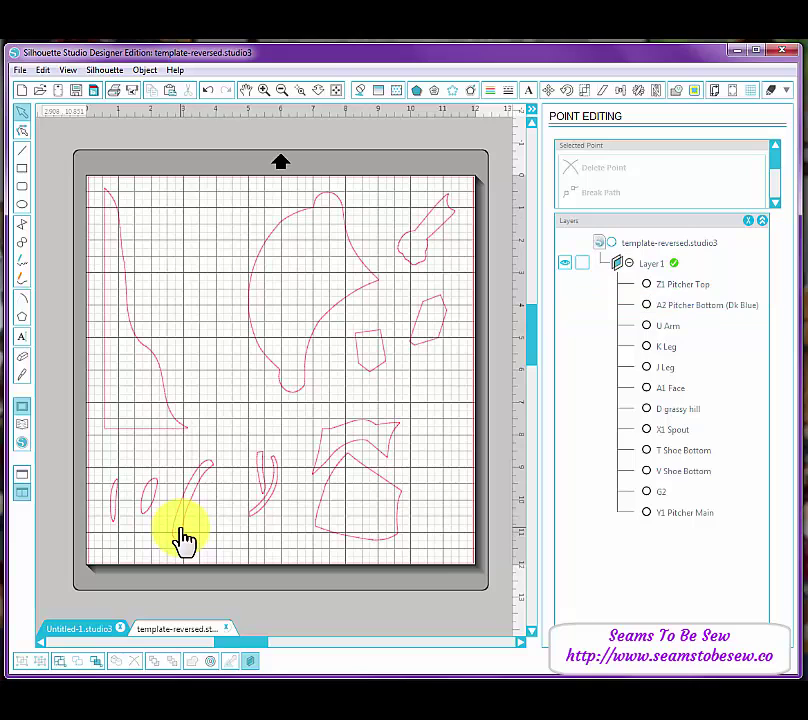
Nudge the T shoe bottom left and separate the X1 spout and Y1 pitcher main pieces toward the mat's right side
{"action": "left_click", "coordinate": [261, 483]}
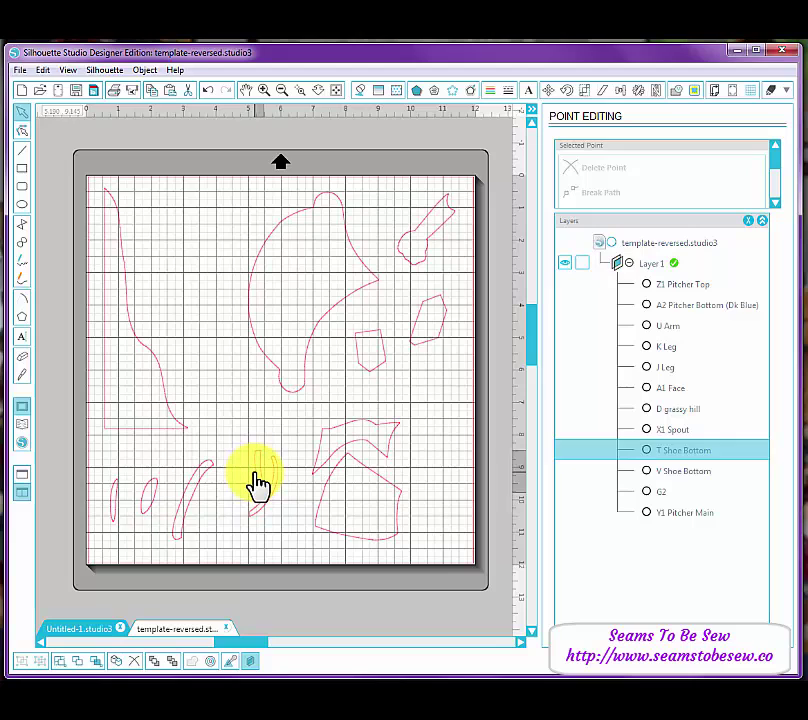
{"action": "left_click", "coordinate": [360, 429]}
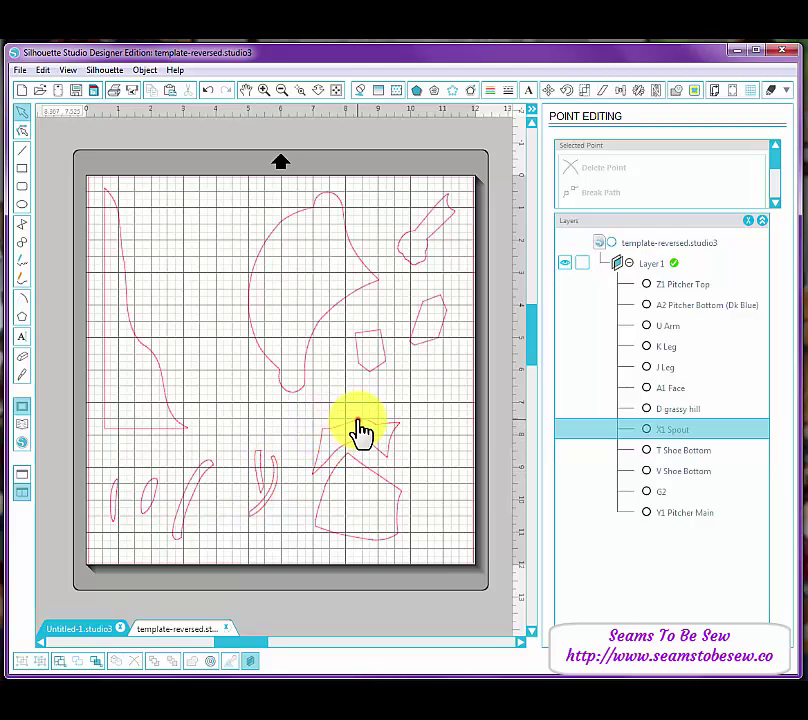
{"action": "left_click_drag", "start_coordinate": [360, 428], "coordinate": [402, 403]}
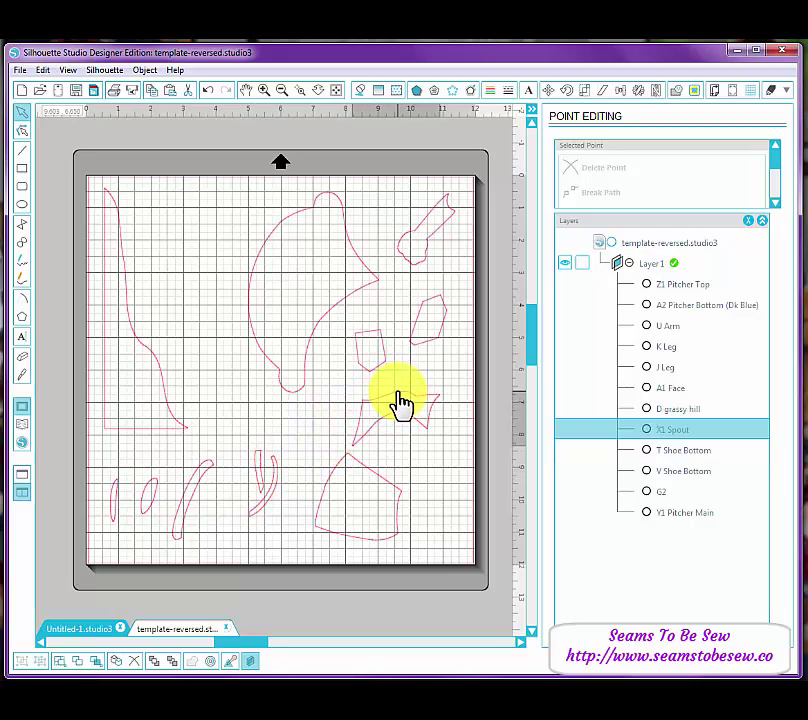
{"action": "left_click_drag", "start_coordinate": [388, 491], "coordinate": [410, 500]}
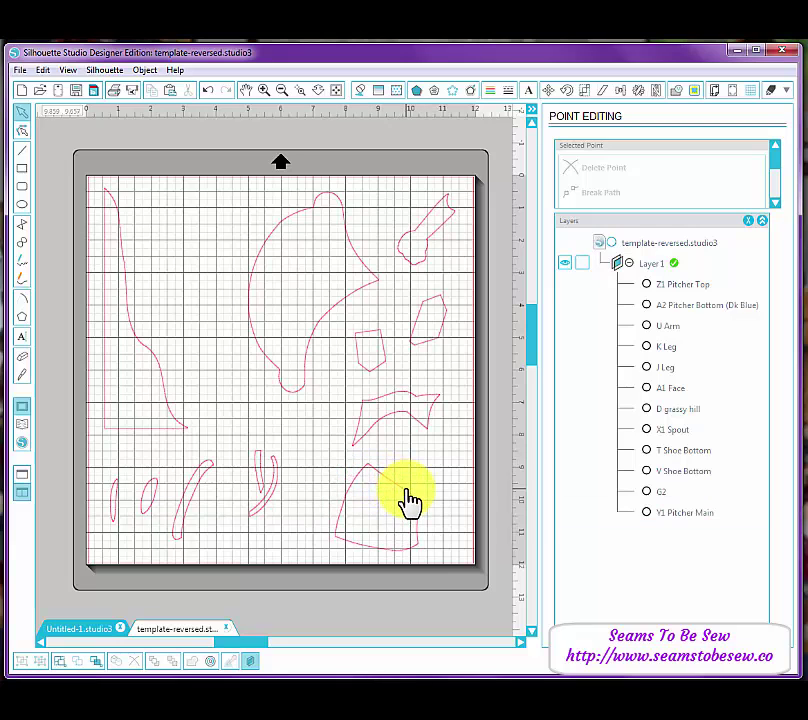
Move the A1 face piece left beside the grassy hill and place the X1 spout below and to the right of it
{"action": "left_click_drag", "start_coordinate": [257, 342], "coordinate": [187, 350]}
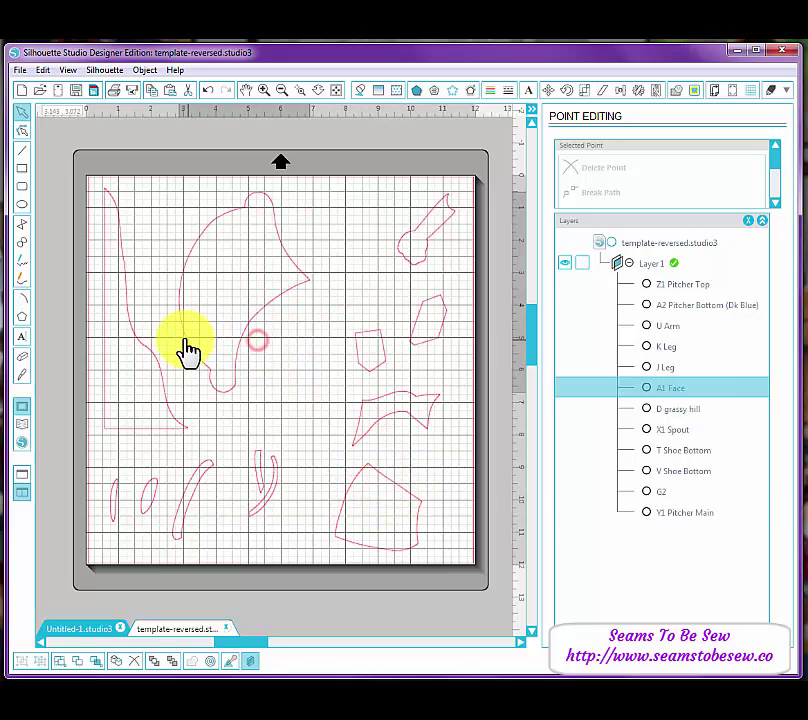
{"action": "left_click", "coordinate": [236, 382]}
{"action": "left_click_drag", "start_coordinate": [346, 427], "coordinate": [260, 402]}
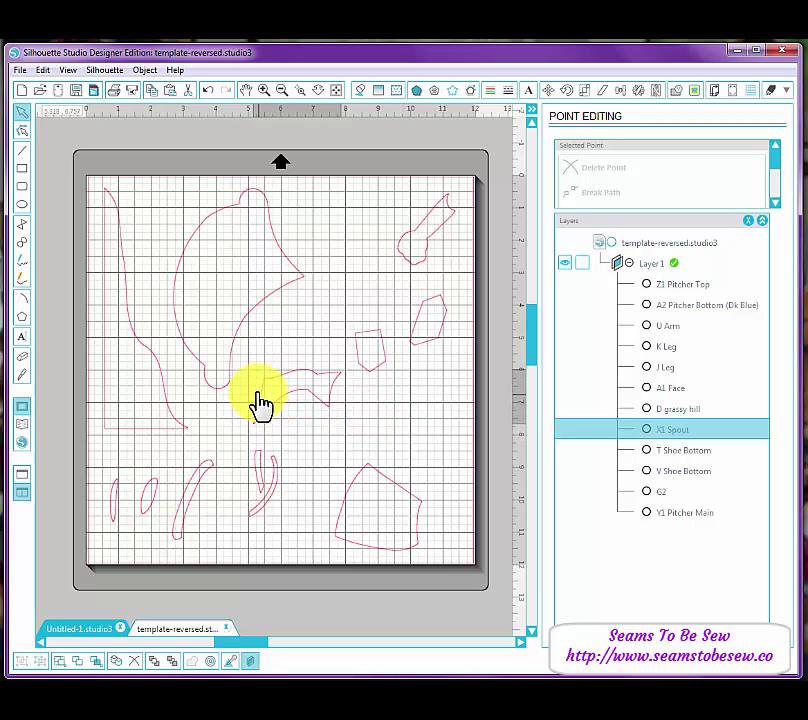
{"action": "left_click", "coordinate": [305, 390]}
Raise the J leg piece and shift the X1 spout right, clear of the face piece, with nothing left selected
{"action": "left_click", "coordinate": [368, 360]}
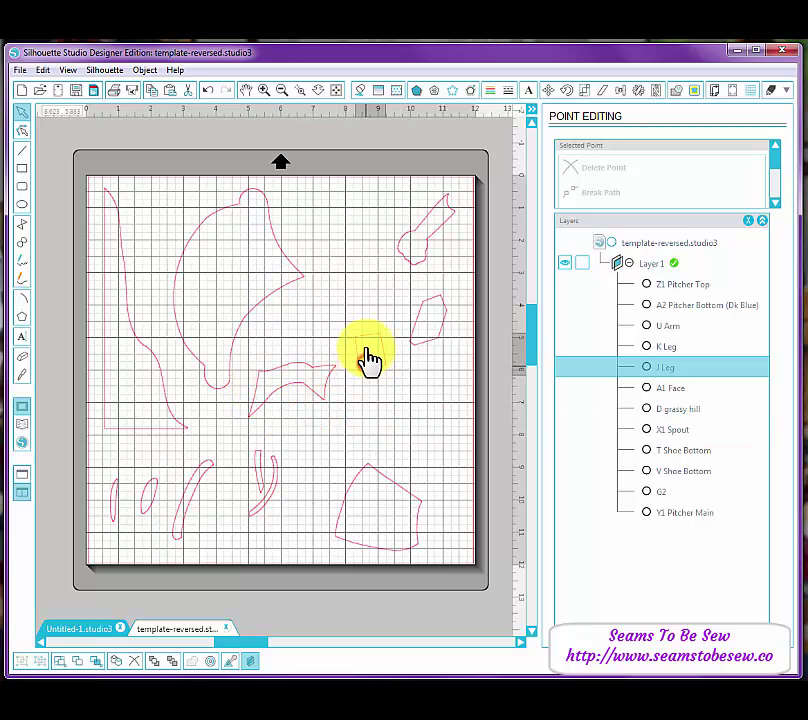
{"action": "left_click_drag", "start_coordinate": [368, 360], "coordinate": [364, 319]}
{"action": "left_click", "coordinate": [310, 400]}
{"action": "left_click_drag", "start_coordinate": [306, 390], "coordinate": [333, 392]}
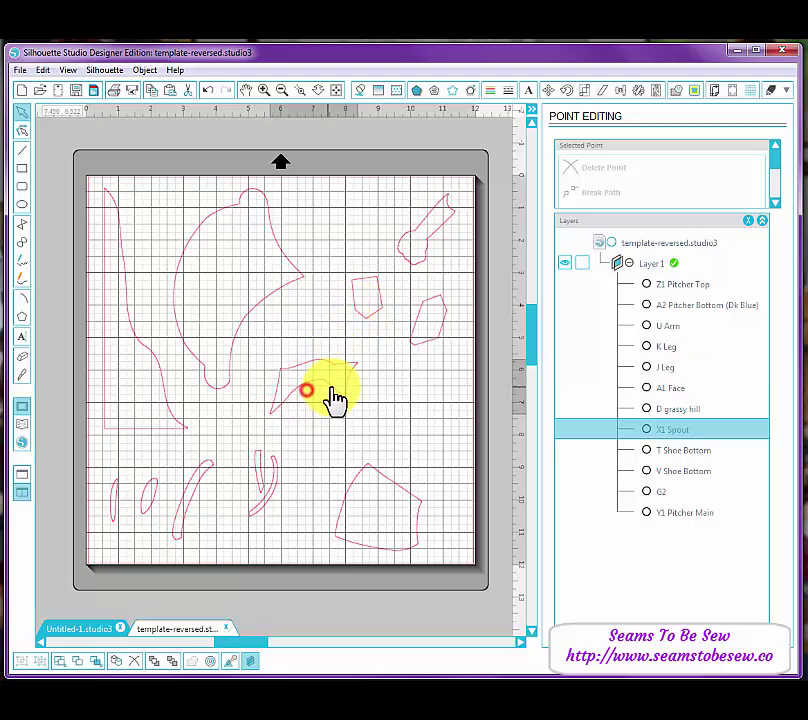
{"action": "left_click", "coordinate": [405, 412]}
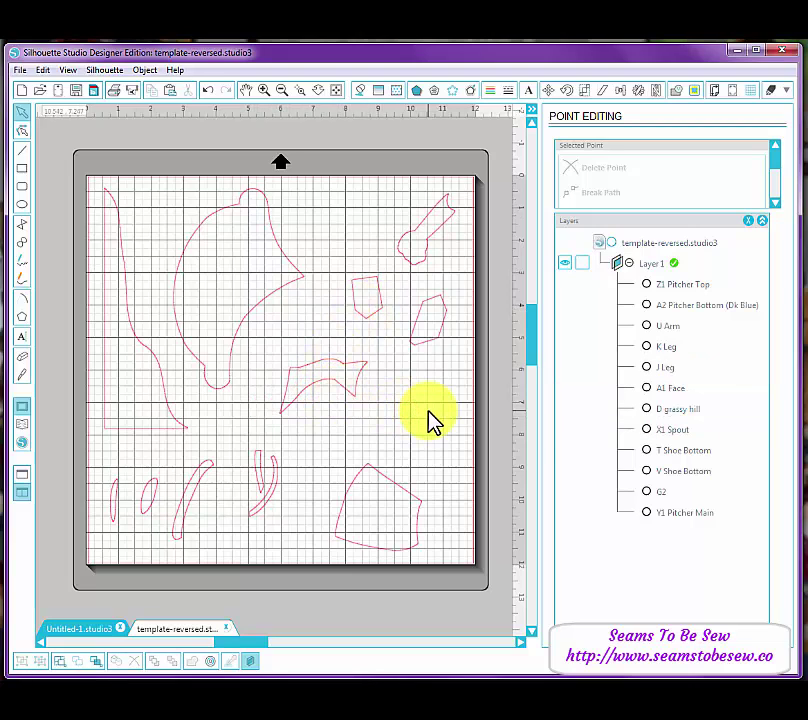
Select all the pieces on the mat and create an external offset of 0.125 in with round corners
{"action": "left_click", "coordinate": [470, 92]}
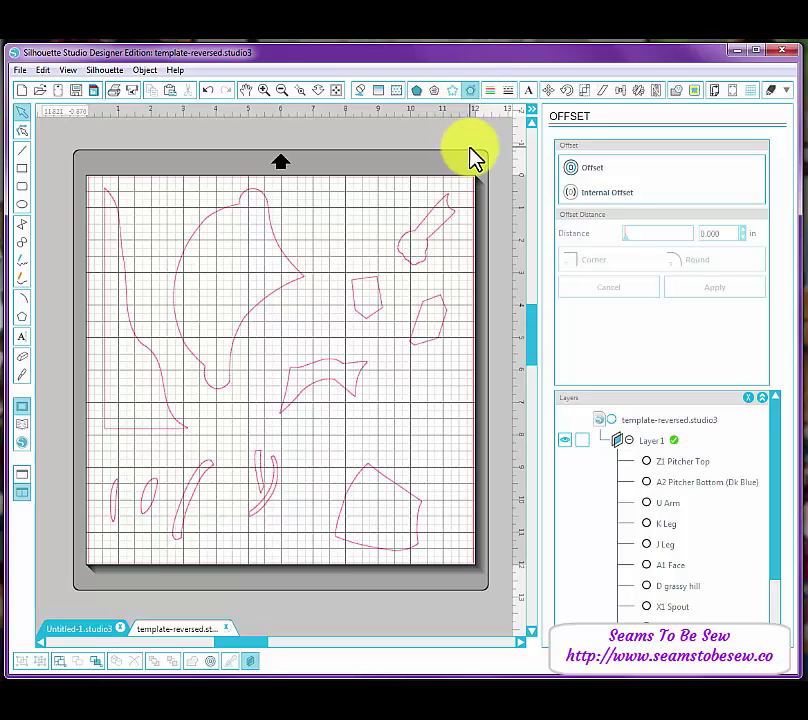
{"action": "left_click", "coordinate": [78, 155]}
{"action": "left_click_drag", "start_coordinate": [77, 155], "coordinate": [501, 572]}
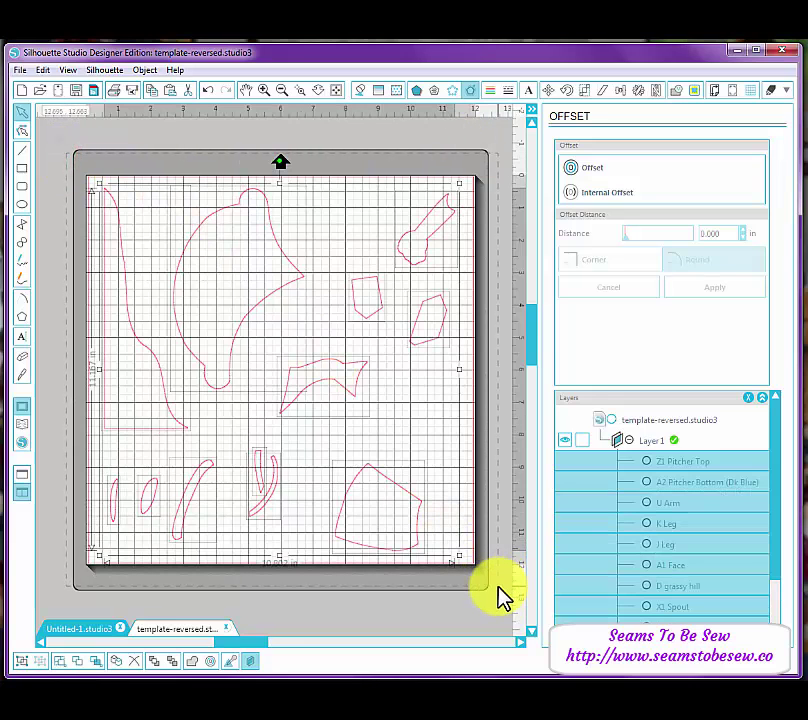
{"action": "left_click", "coordinate": [595, 172]}
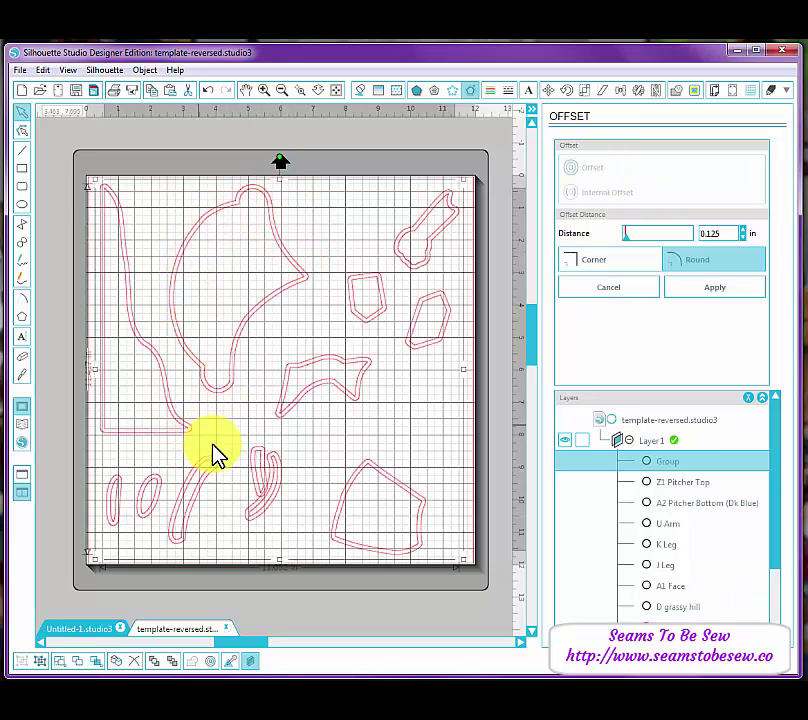
Undo the weld of the 12 shapes
{"action": "left_click", "coordinate": [258, 477]}
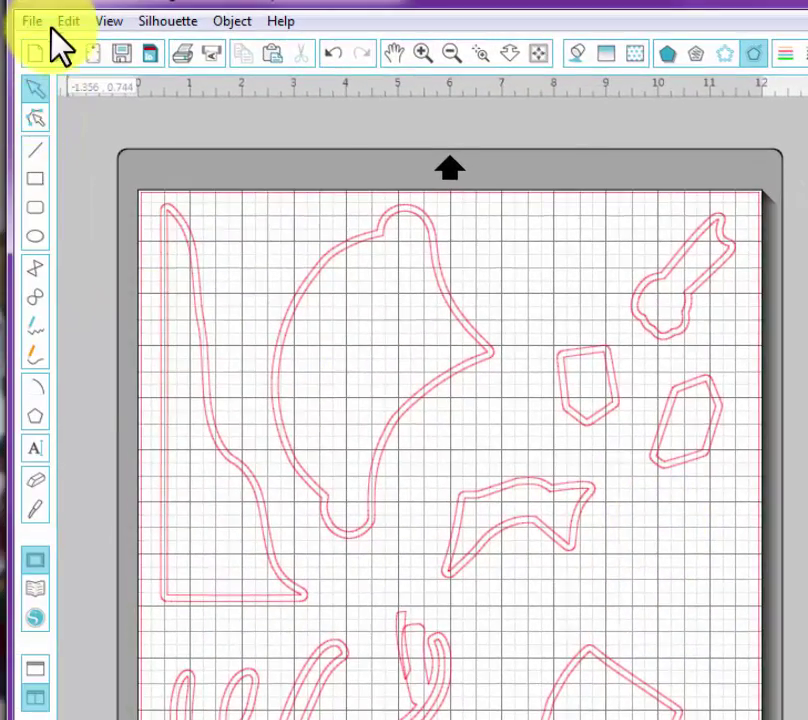
{"action": "left_click", "coordinate": [56, 22]}
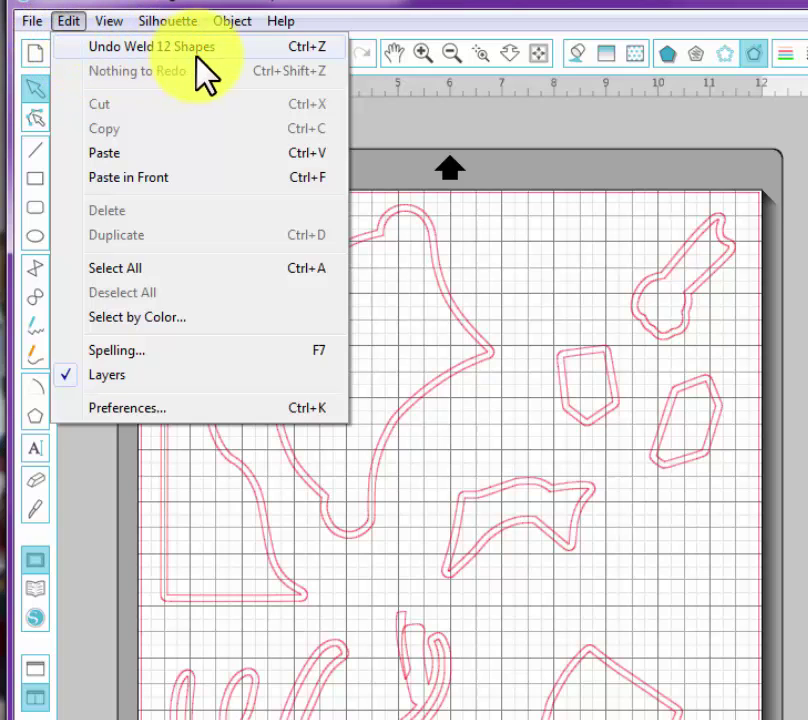
{"action": "left_click", "coordinate": [68, 22]}
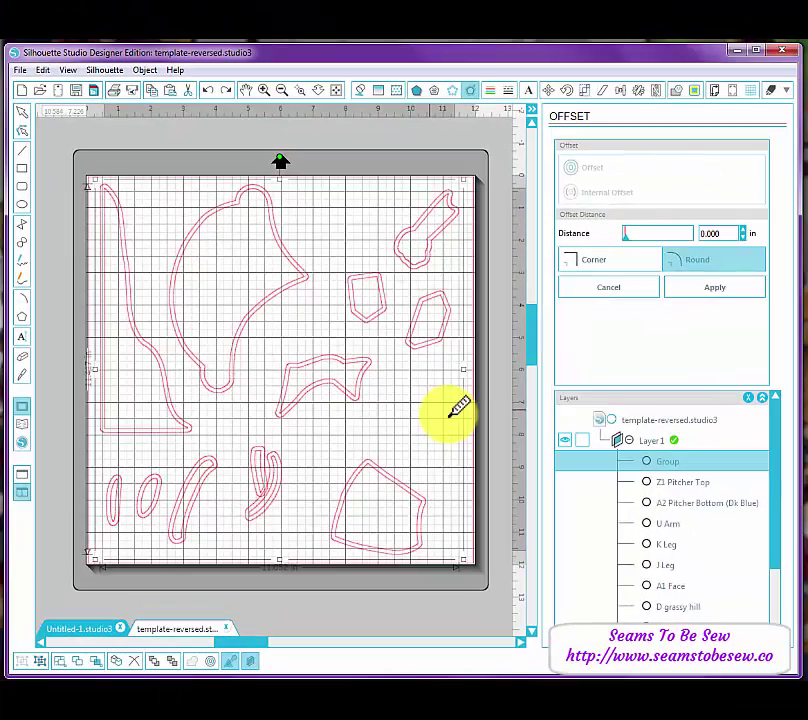
Cancel the pending offset and move the narrow sliver piece up and left, clear of the curved piece it overlaps
{"action": "left_click", "coordinate": [731, 562]}
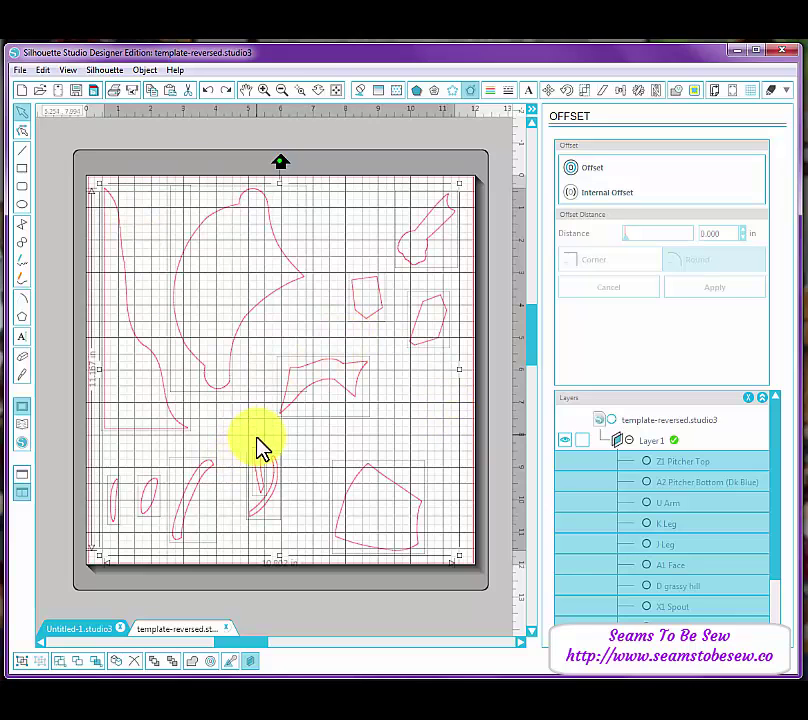
{"action": "mouse_move", "coordinate": [261, 490]}
{"action": "left_mouse_down"}
{"action": "mouse_move", "coordinate": [252, 483]}
{"action": "mouse_move", "coordinate": [262, 491]}
{"action": "mouse_move", "coordinate": [252, 496]}
{"action": "left_mouse_up"}
{"action": "left_click", "coordinate": [229, 587]}
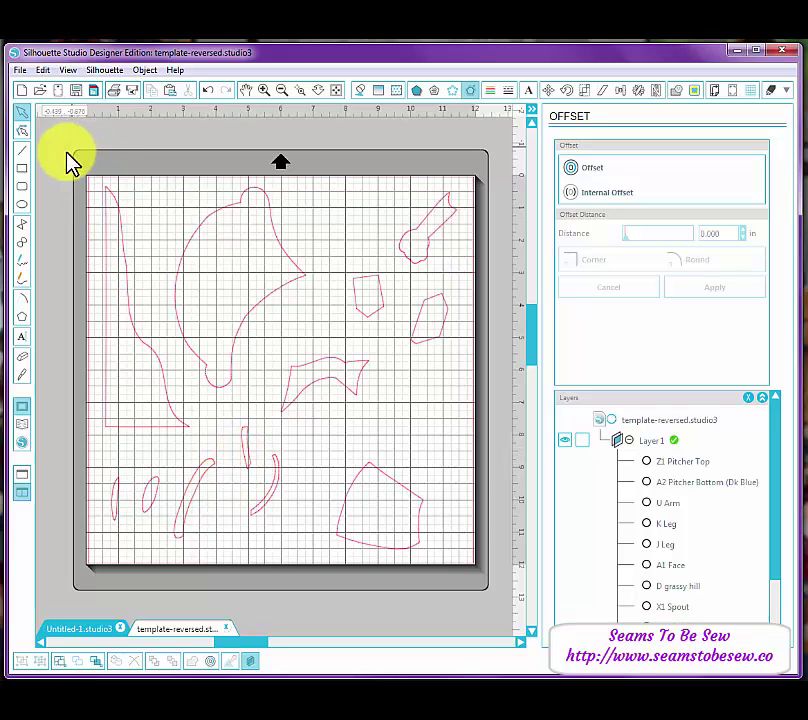
Select all the pieces on the mat and create an external offset of 0.250 in with sharp corners, leaving nothing selected
{"action": "left_click_drag", "start_coordinate": [70, 160], "coordinate": [480, 583]}
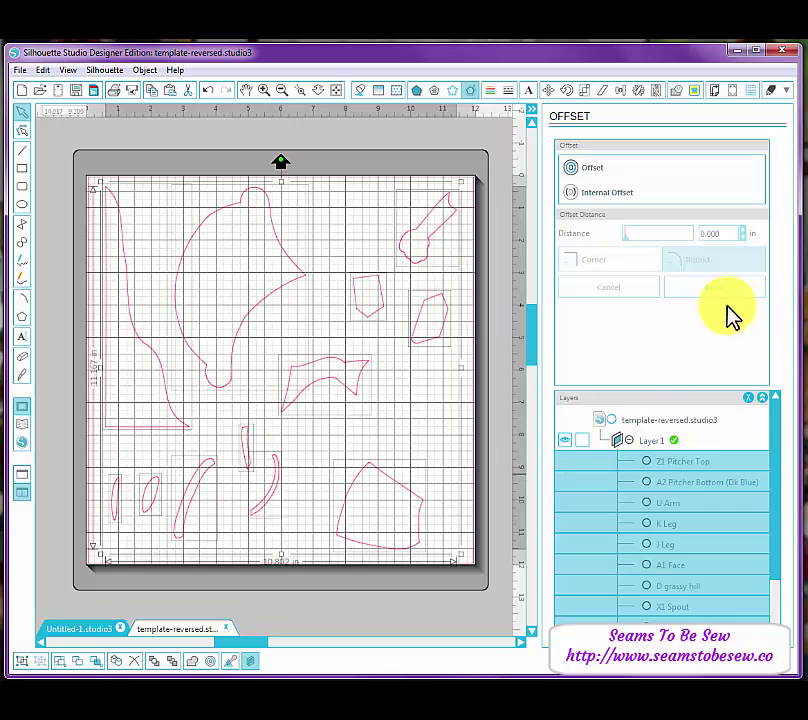
{"action": "left_click", "coordinate": [590, 168]}
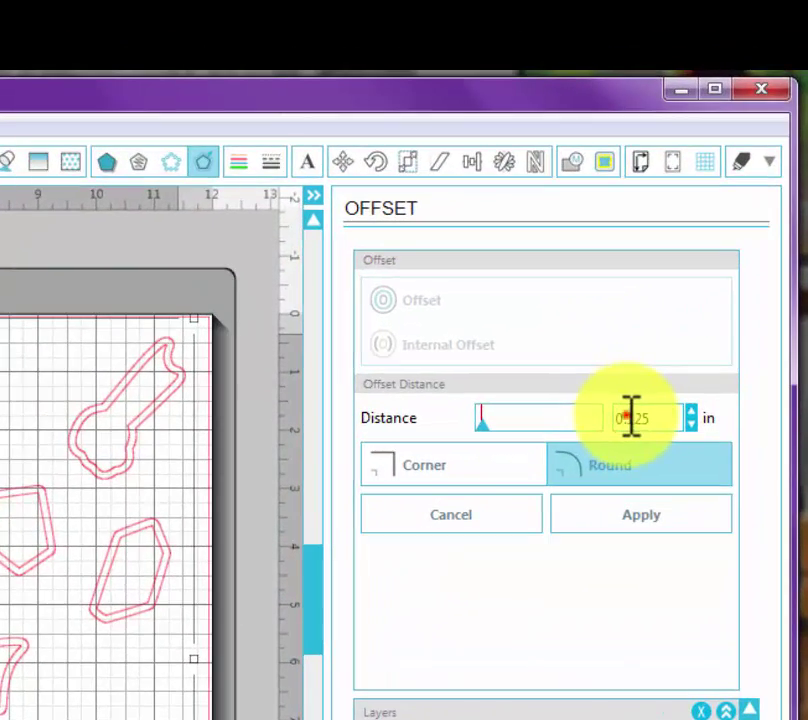
{"action": "double_click", "coordinate": [628, 418]}
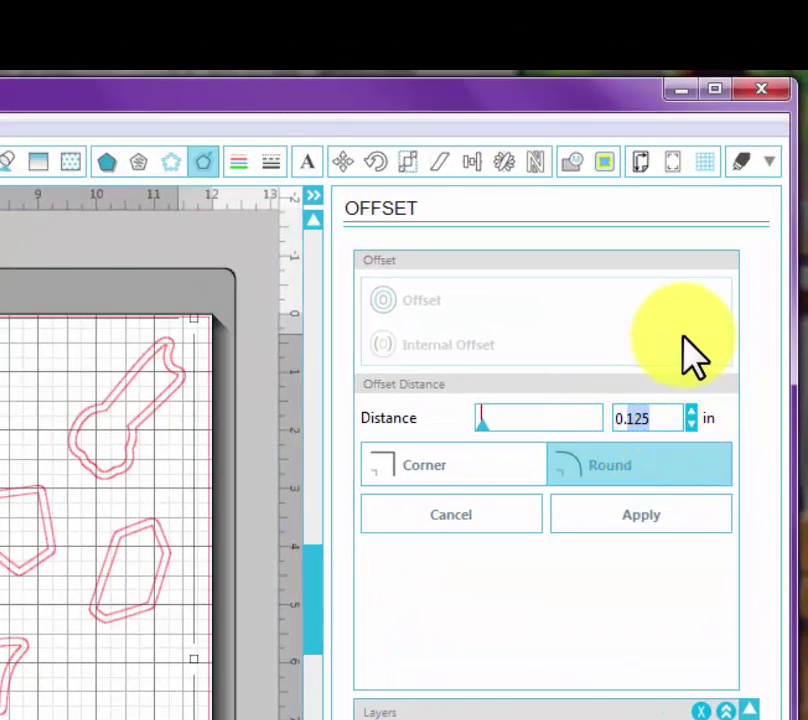
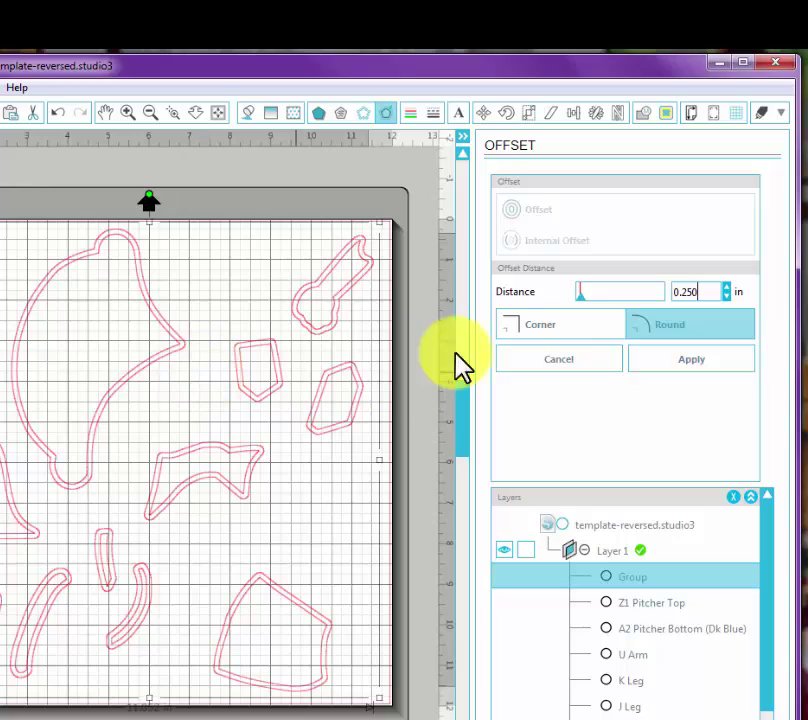
{"action": "left_click", "coordinate": [549, 327]}
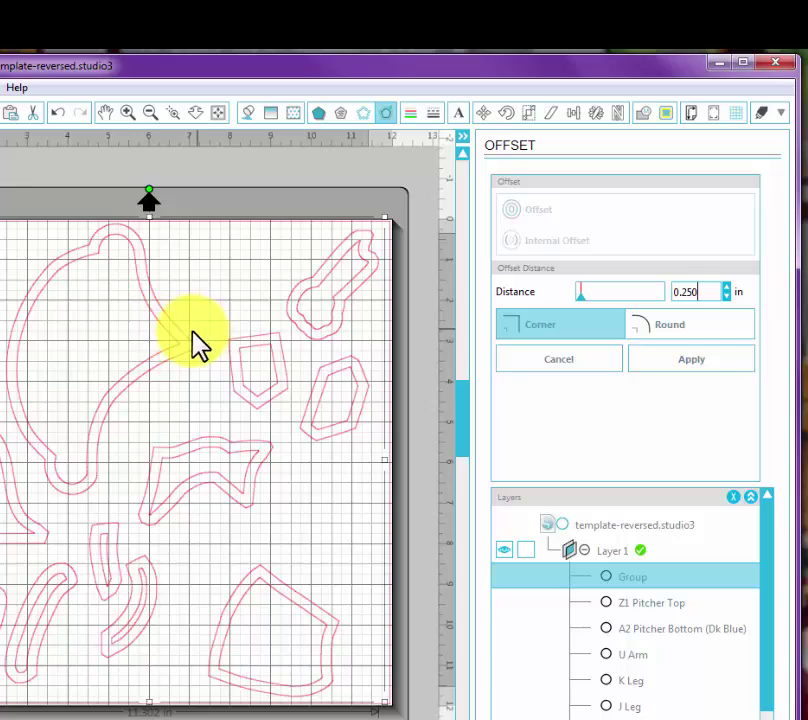
{"action": "left_click", "coordinate": [664, 332]}
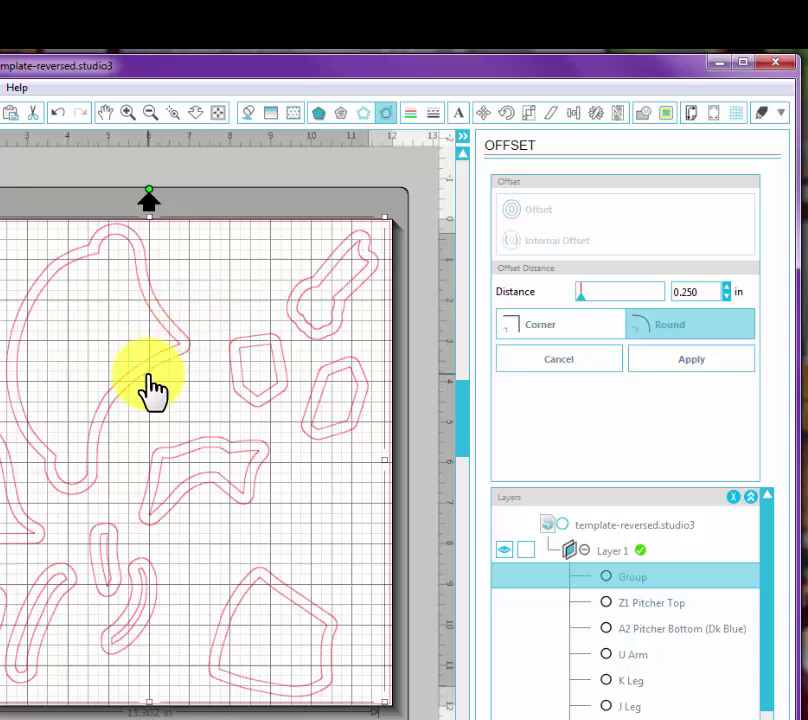
{"action": "left_click", "coordinate": [519, 327]}
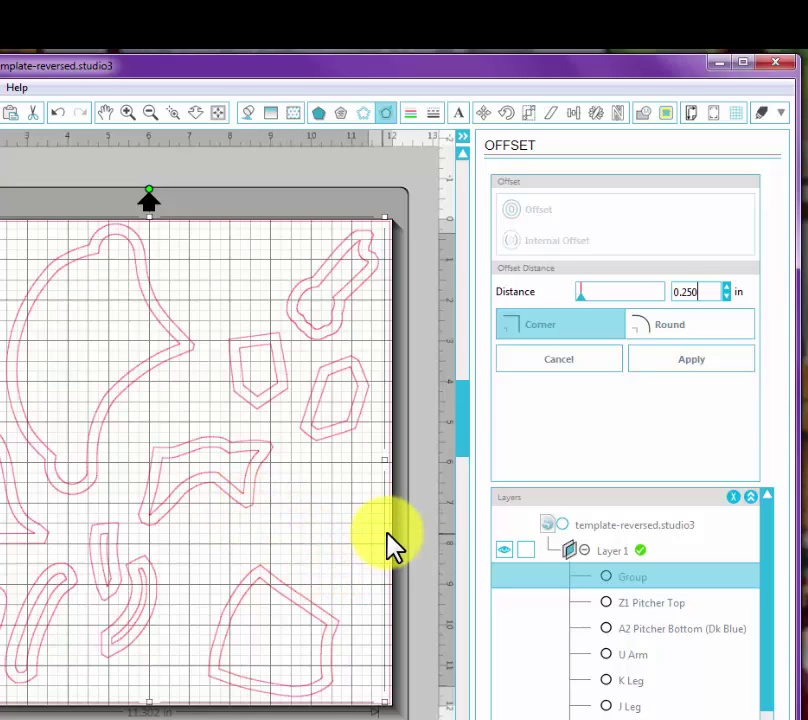
{"action": "left_click", "coordinate": [694, 364]}
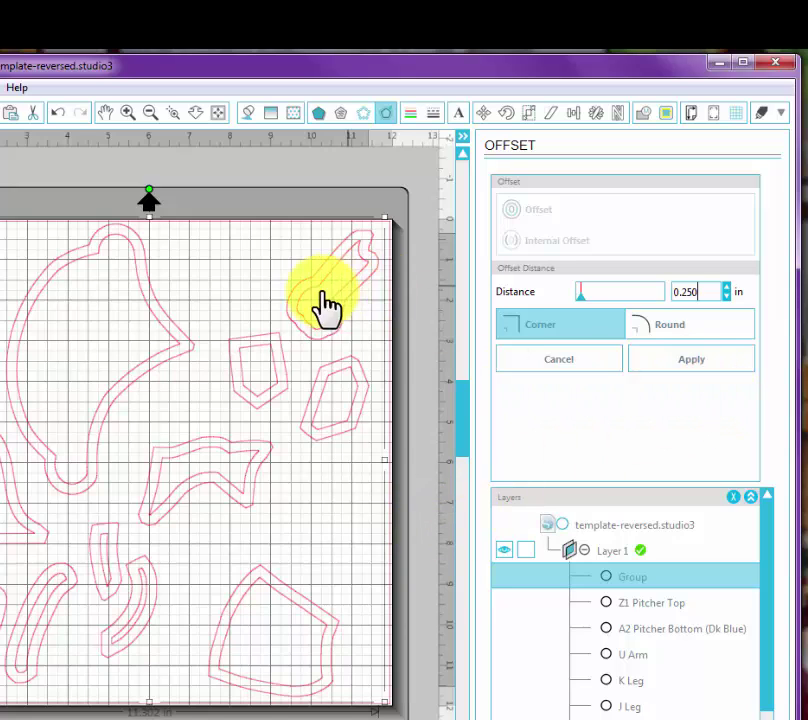
{"action": "left_click", "coordinate": [680, 360]}
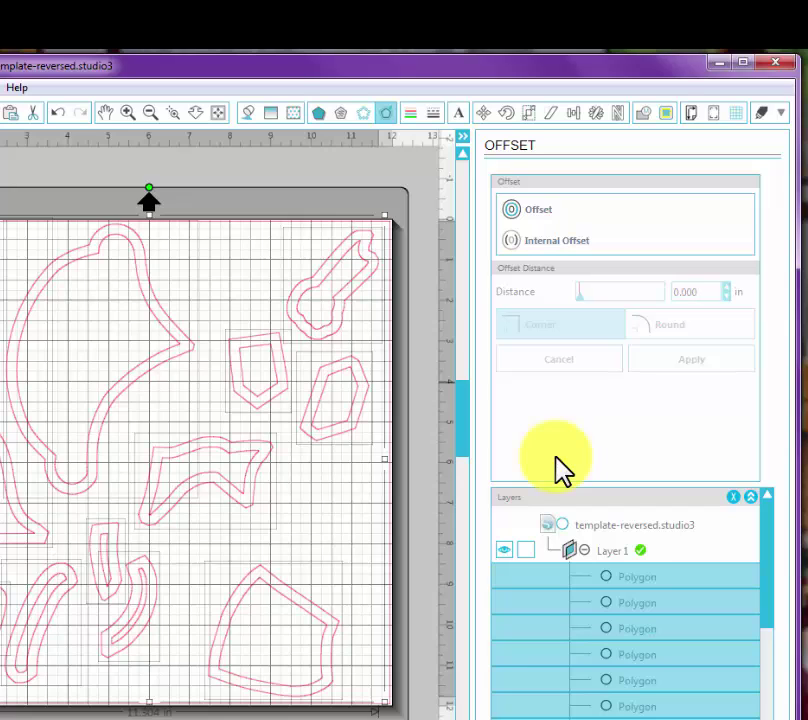
{"action": "left_click", "coordinate": [405, 458]}
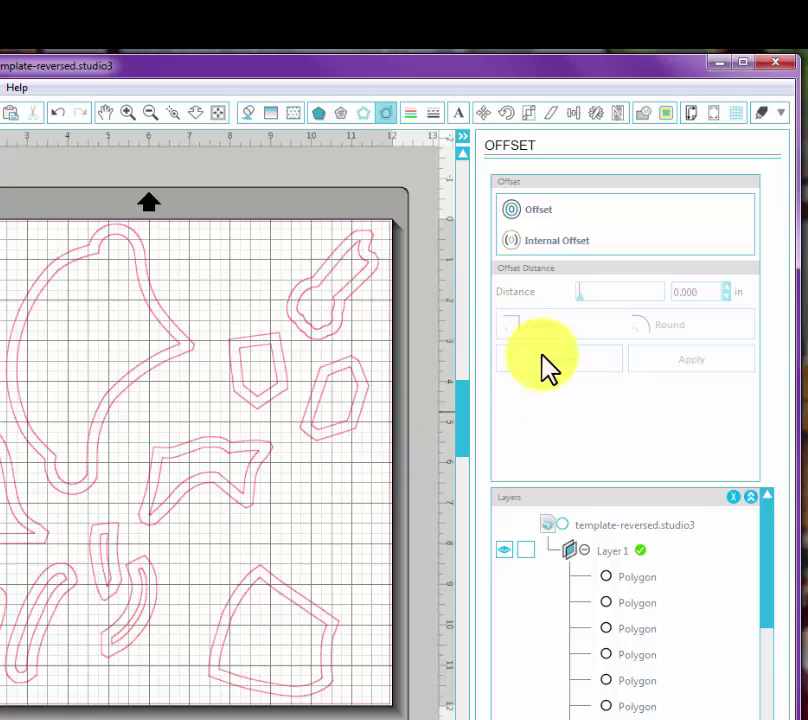
Enlarge the layer list and look through its offset polygons and named pieces
{"action": "left_click_drag", "start_coordinate": [613, 484], "coordinate": [615, 341]}
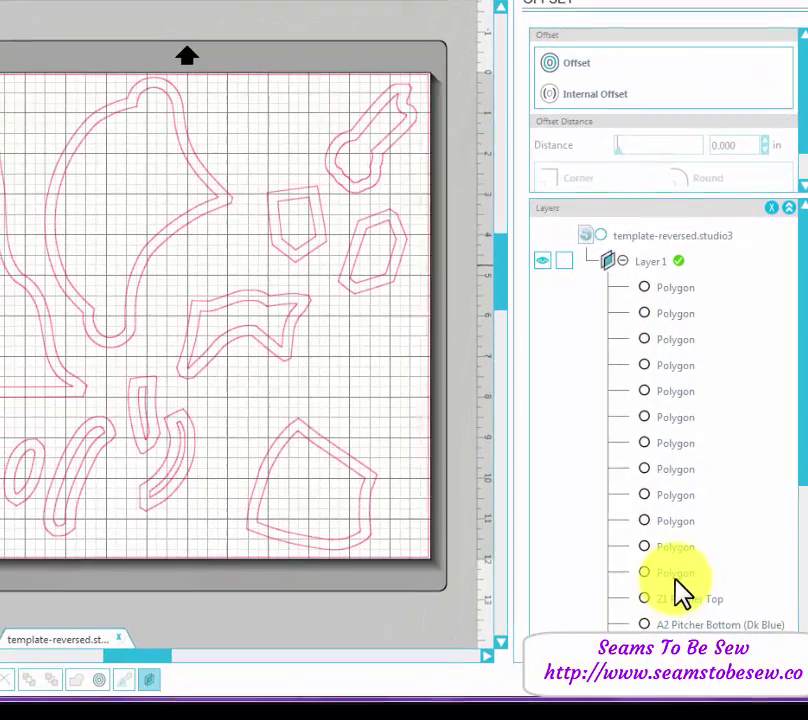
{"action": "left_click", "coordinate": [642, 718]}
{"action": "scroll", "coordinate": [722, 565], "scroll_direction": "down", "scroll_amount": 3}
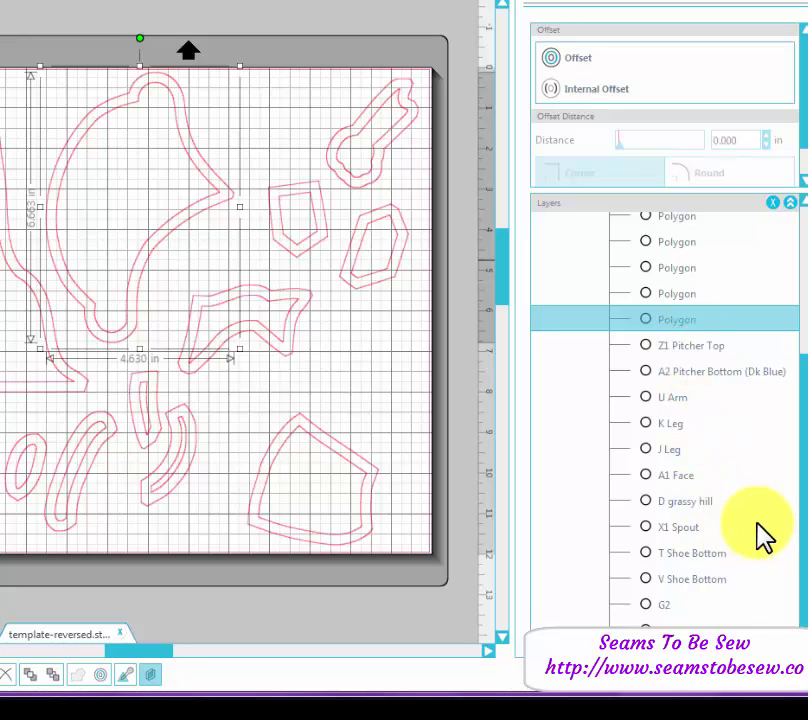
{"action": "scroll", "coordinate": [801, 495], "scroll_direction": "up", "scroll_amount": 2}
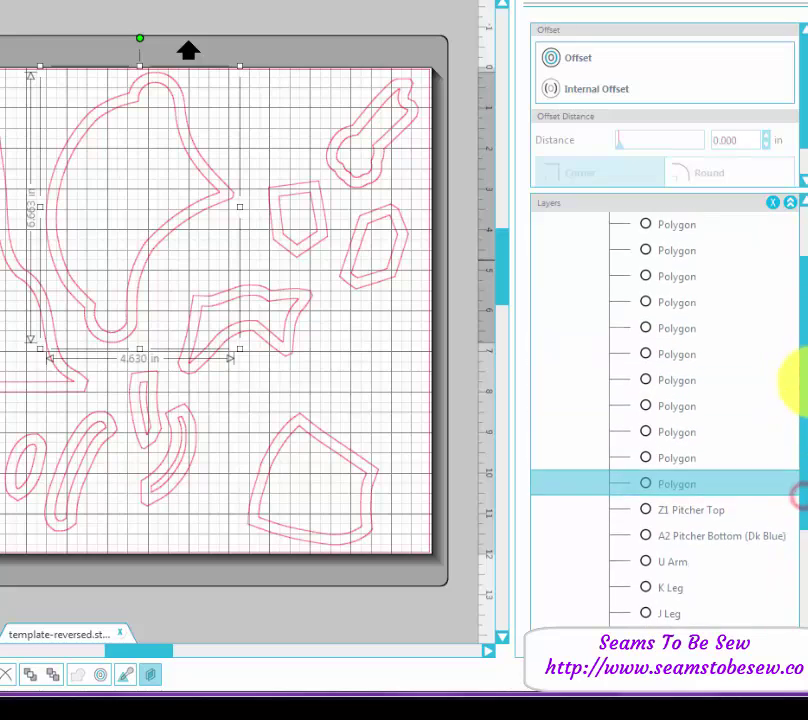
{"action": "left_click_drag", "start_coordinate": [801, 495], "coordinate": [804, 336]}
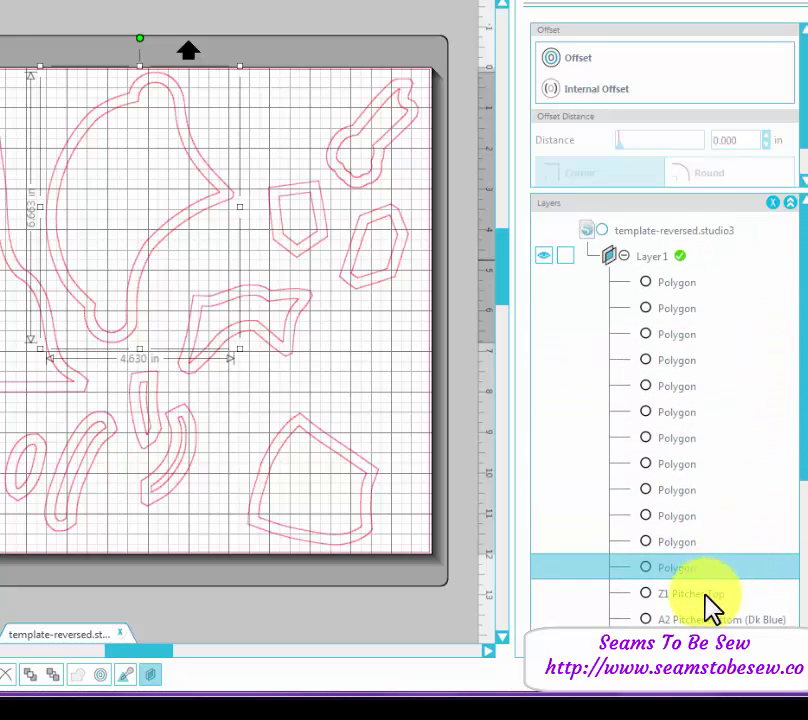
Select the offset polygons one by one in the layer list to match each outline with its piece
{"action": "left_click", "coordinate": [678, 284]}
{"action": "left_click", "coordinate": [678, 308]}
{"action": "left_click", "coordinate": [678, 333]}
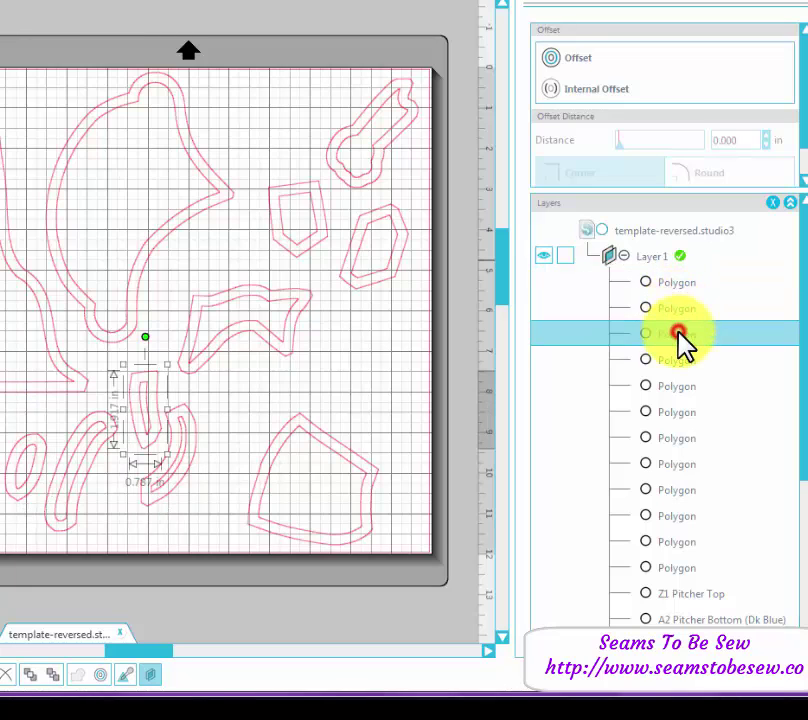
{"action": "left_click", "coordinate": [679, 360]}
{"action": "left_click", "coordinate": [672, 387]}
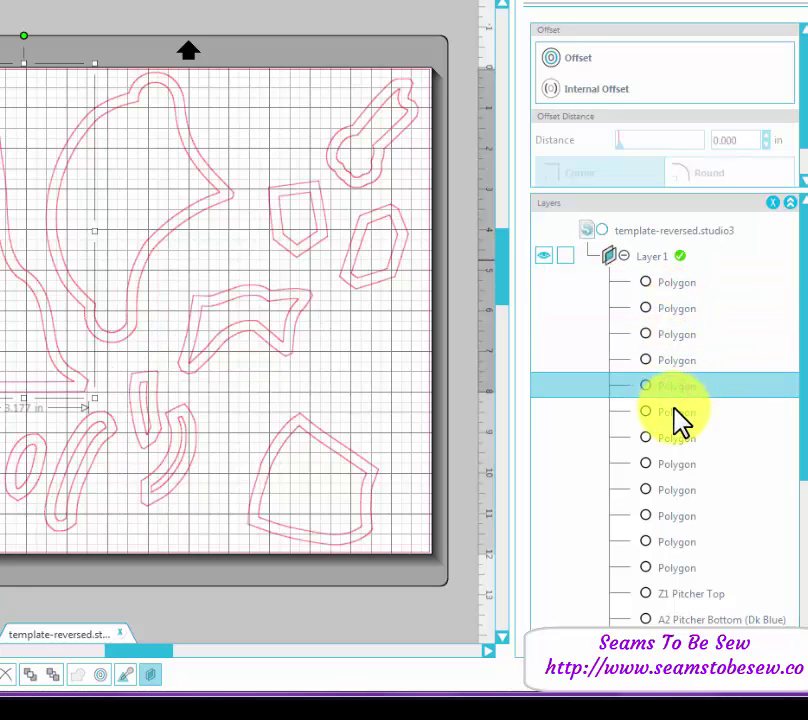
{"action": "left_click", "coordinate": [674, 412]}
{"action": "left_click", "coordinate": [673, 438]}
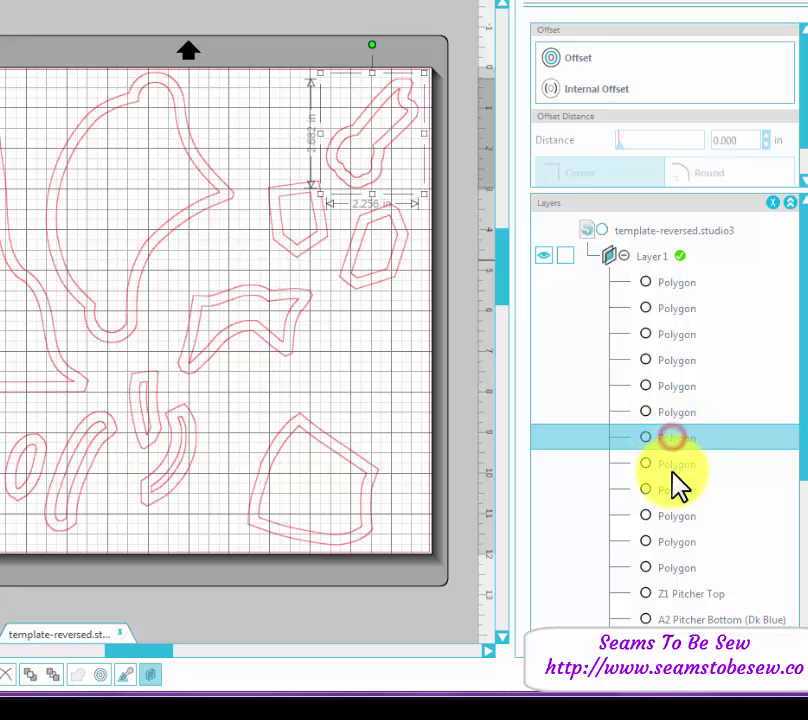
{"action": "left_click", "coordinate": [672, 466]}
{"action": "left_click", "coordinate": [672, 489]}
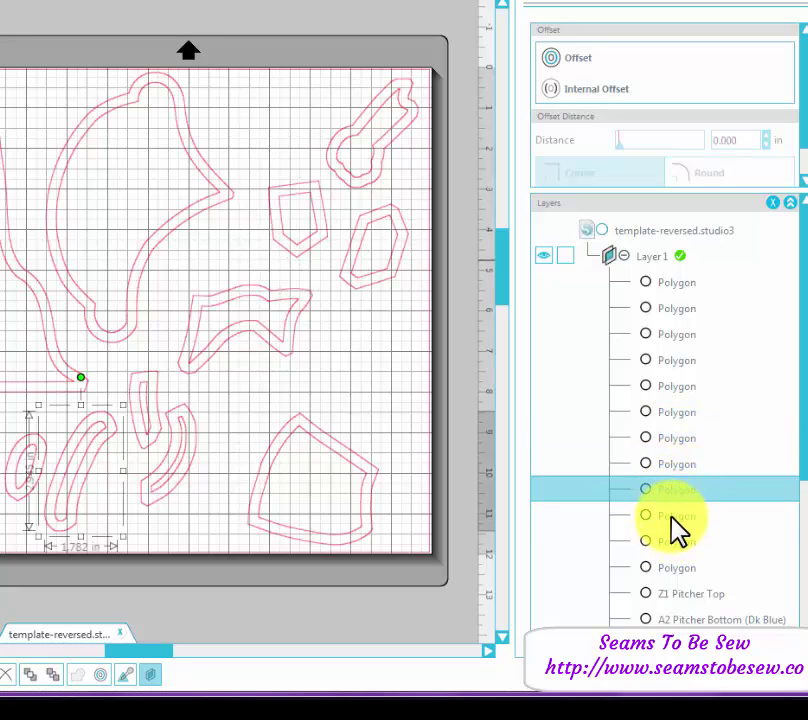
{"action": "left_click", "coordinate": [672, 515]}
{"action": "left_click", "coordinate": [673, 541]}
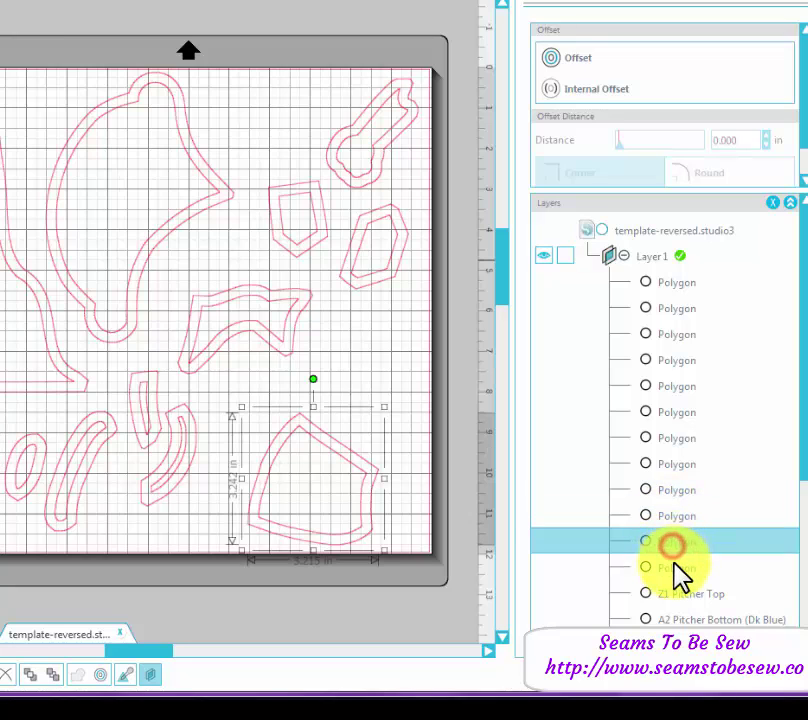
{"action": "left_click", "coordinate": [674, 567]}
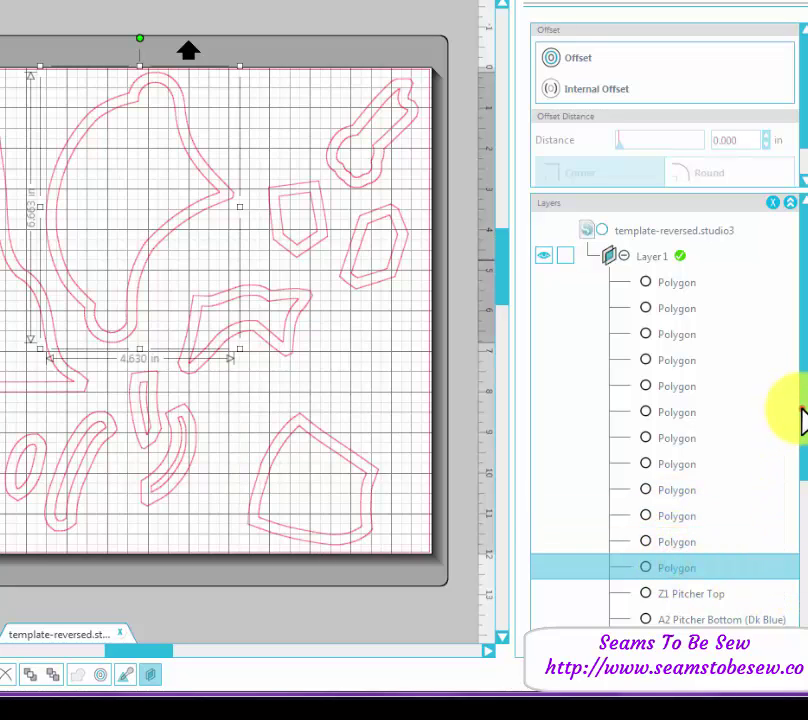
Group the large offset outline with the A1 Face piece, and ungroup the two again
{"action": "left_click_drag", "start_coordinate": [800, 420], "coordinate": [803, 595]}
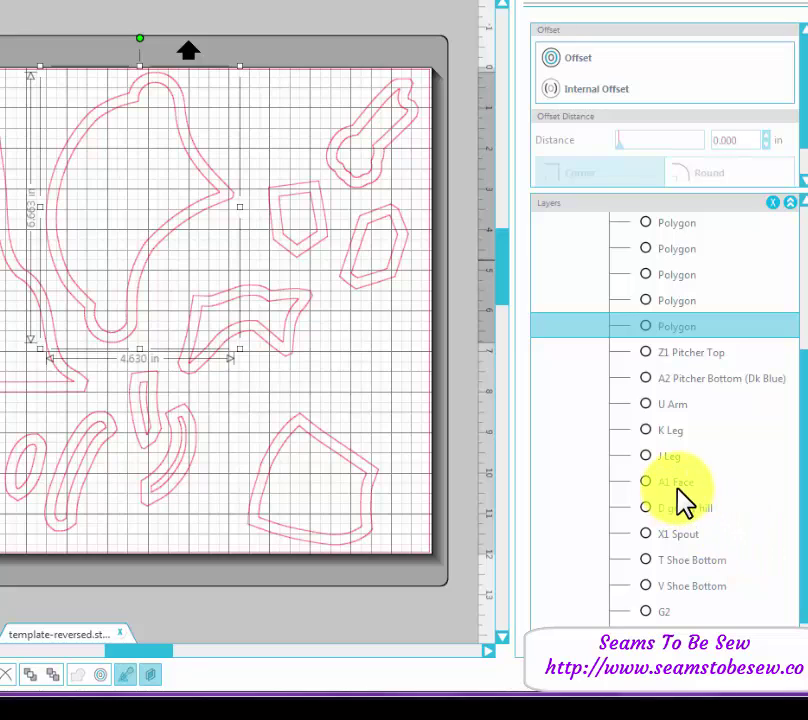
{"action": "left_click", "coordinate": [678, 484]}
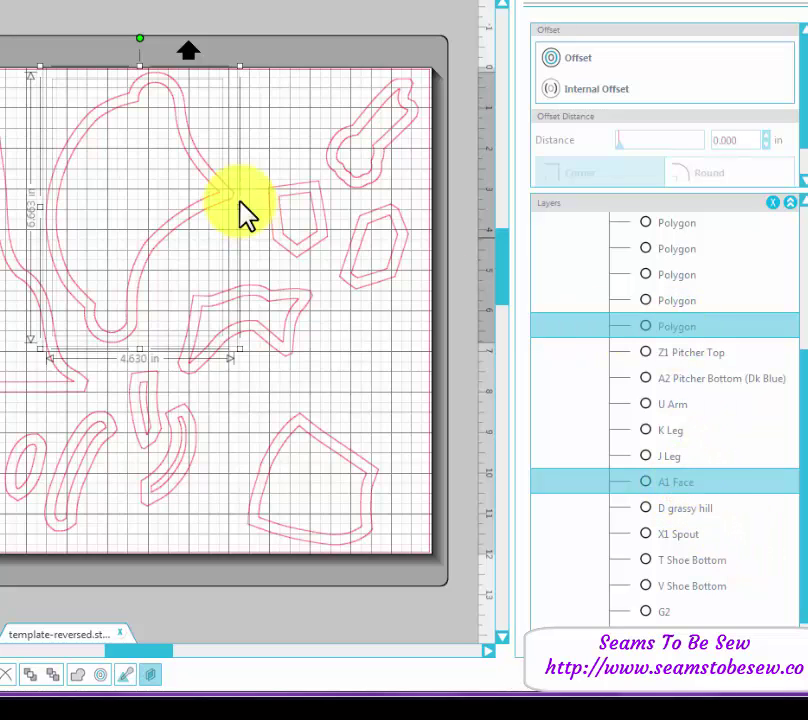
{"action": "right_click", "coordinate": [181, 156]}
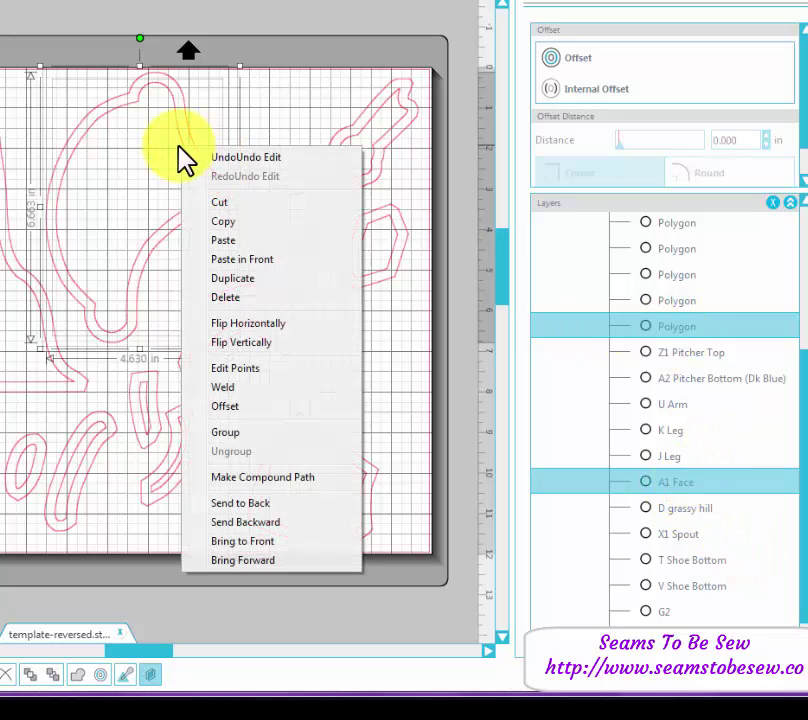
{"action": "left_click", "coordinate": [247, 436]}
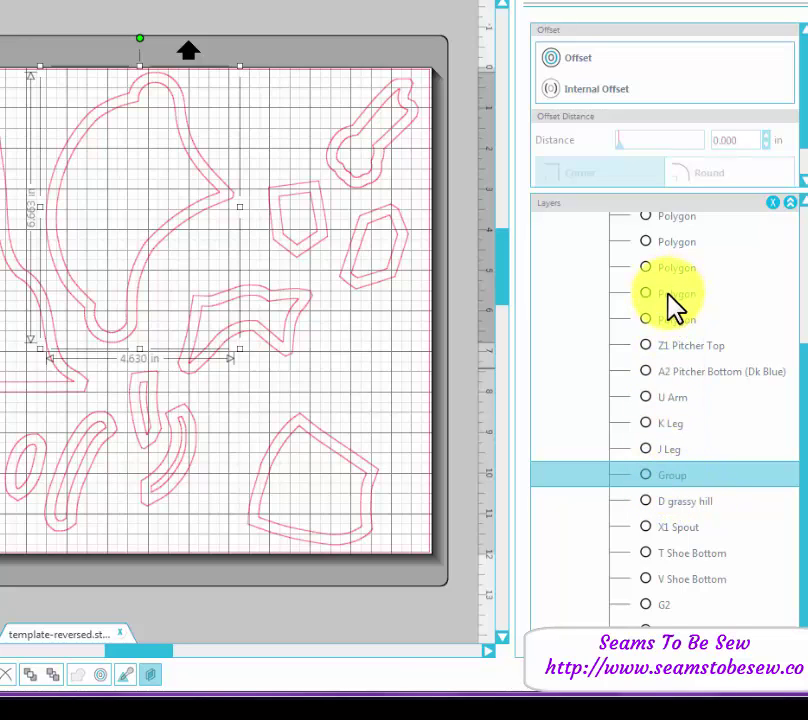
{"action": "right_click", "coordinate": [667, 480]}
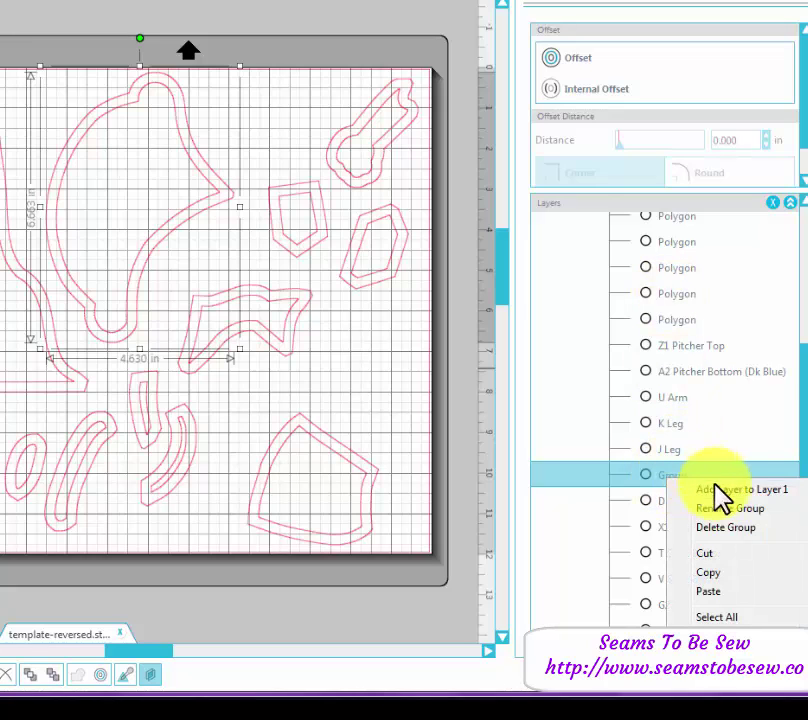
{"action": "right_click", "coordinate": [172, 231]}
{"action": "left_click", "coordinate": [245, 508]}
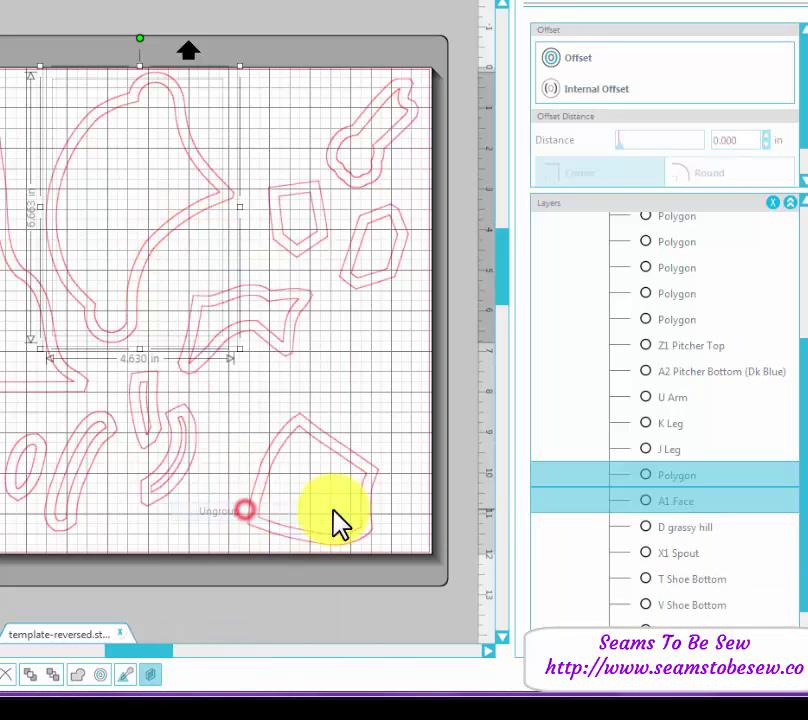
Rename the offset polygon around the face as A1 Face S/A and select the unnamed polygon just above Z1 Pitcher Top
{"action": "left_click", "coordinate": [677, 502]}
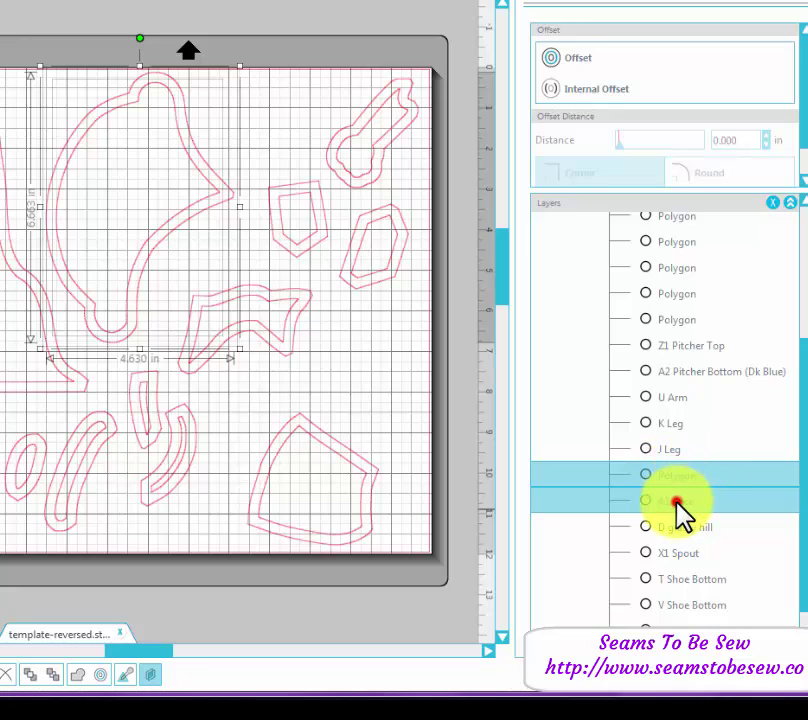
{"action": "left_click", "coordinate": [680, 502]}
{"action": "key", "text": "ctrl+c"}
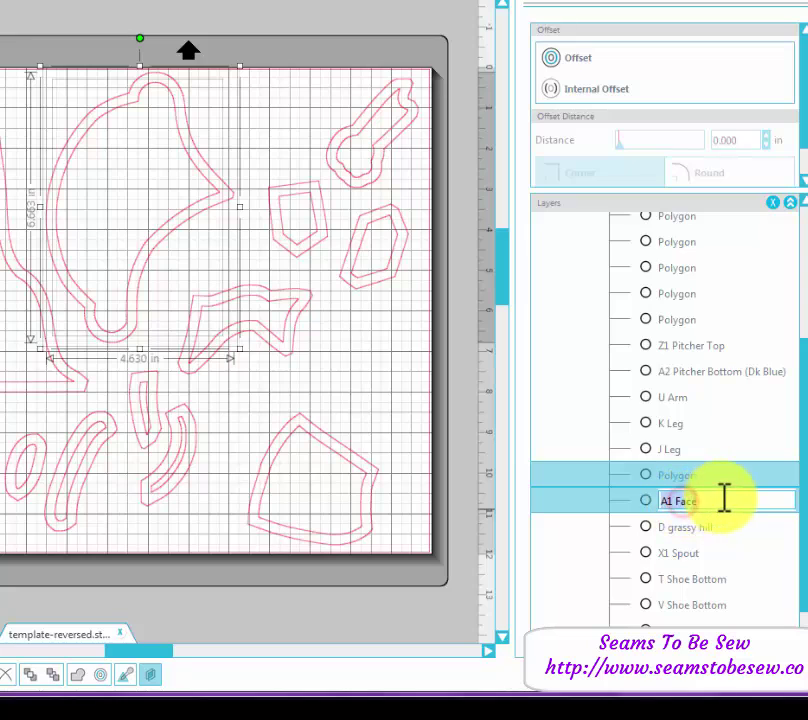
{"action": "left_click", "coordinate": [681, 474]}
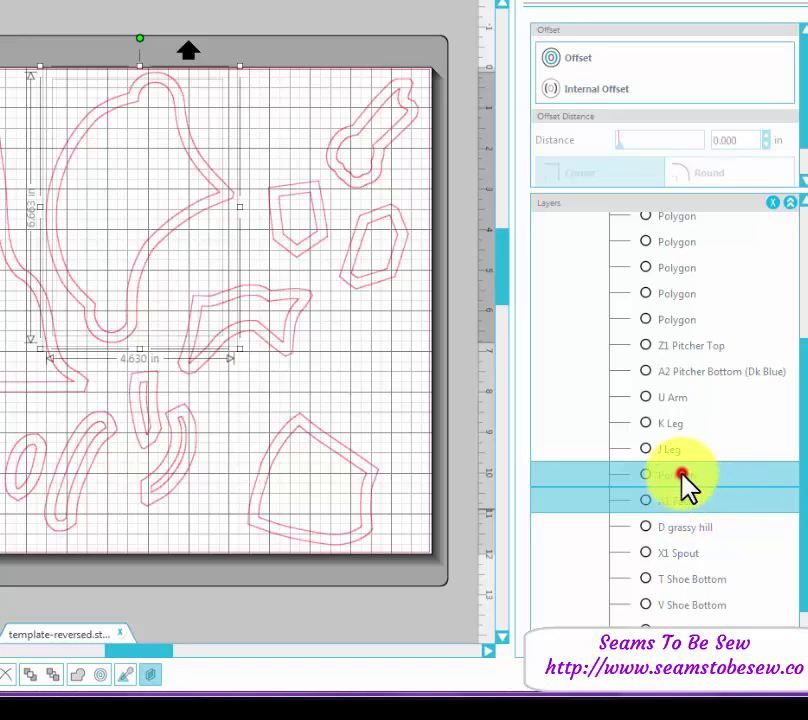
{"action": "key", "text": "ctrl+v"}
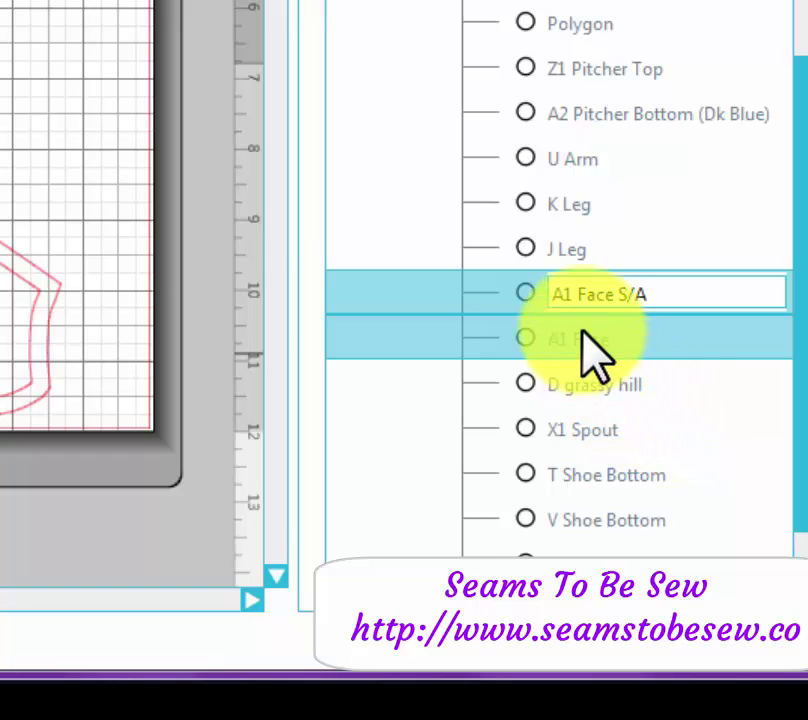
{"action": "left_click", "coordinate": [581, 330]}
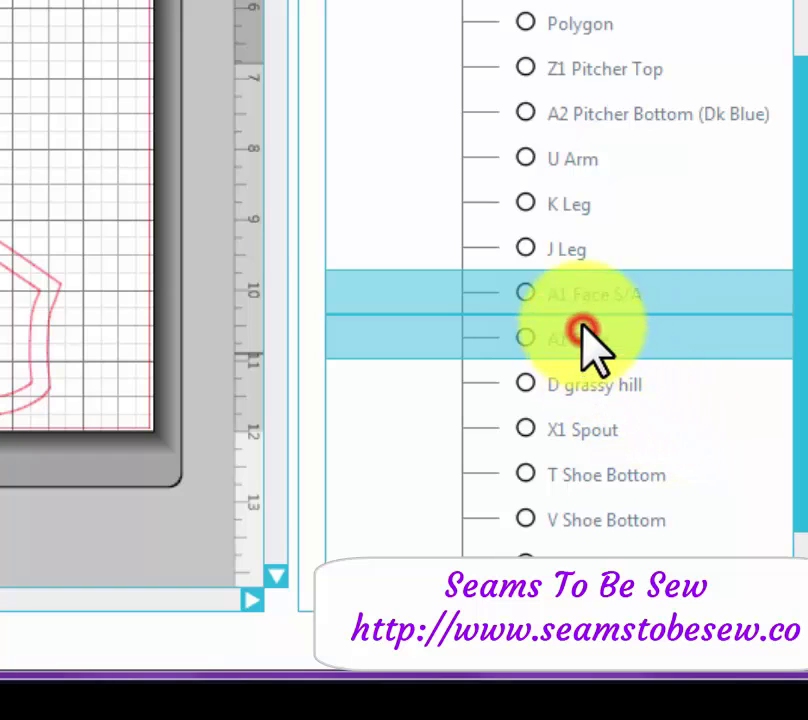
{"action": "left_click", "coordinate": [608, 212]}
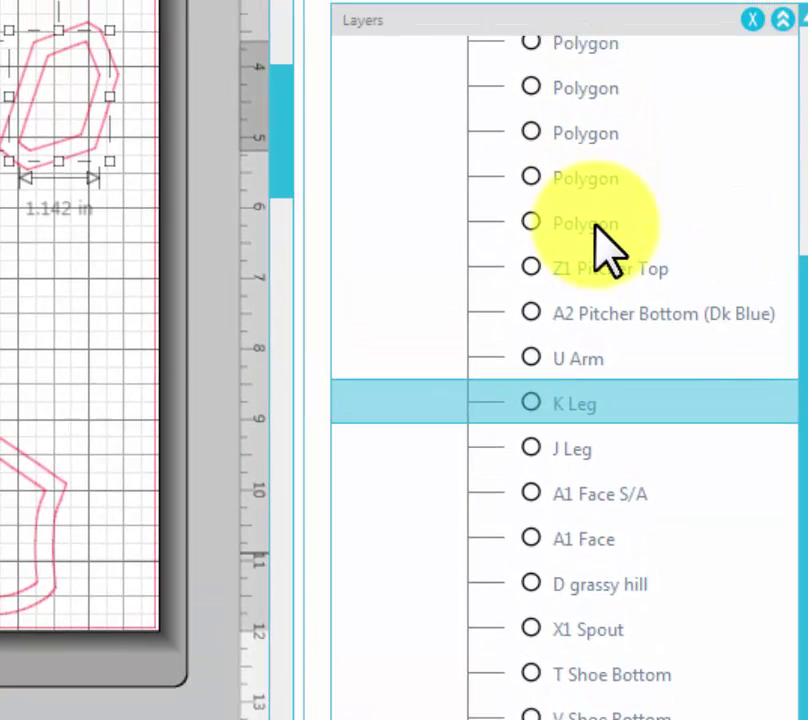
{"action": "left_click", "coordinate": [592, 223]}
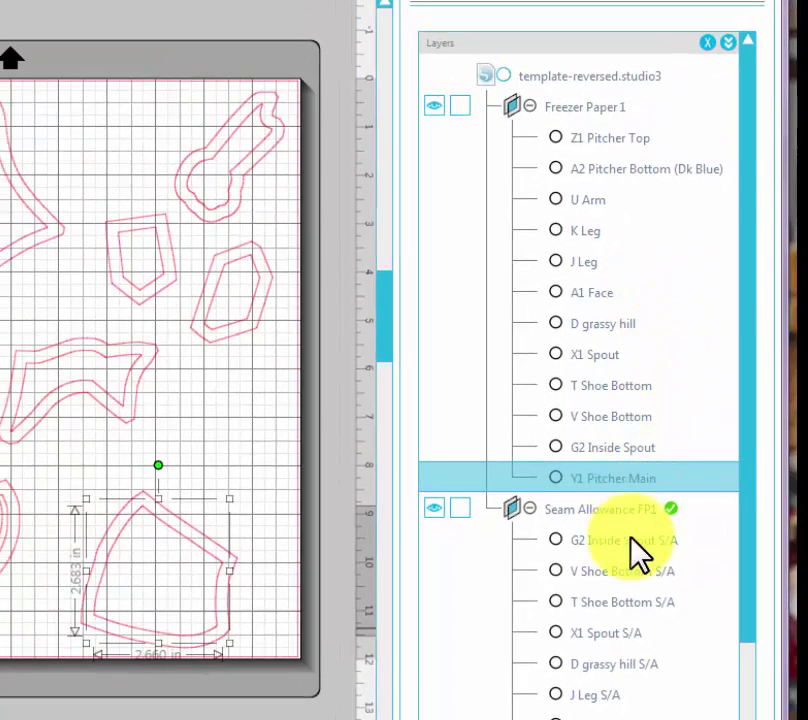
Select all the S/A outlines in the Seam Allowance FP1 layer and cut them from the document
{"action": "left_click", "coordinate": [742, 480]}
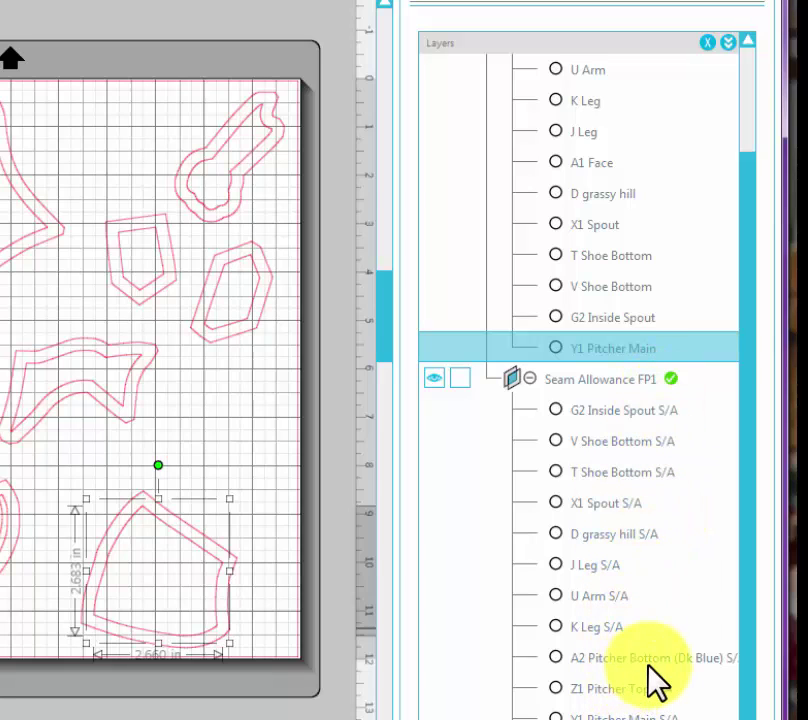
{"action": "left_click", "coordinate": [652, 410]}
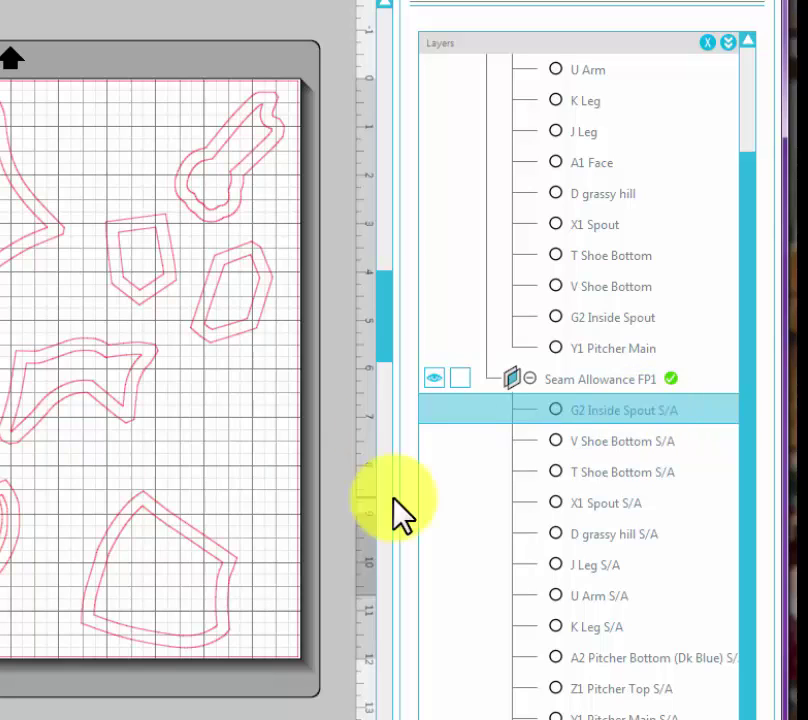
{"action": "left_click_drag", "start_coordinate": [741, 527], "coordinate": [750, 392]}
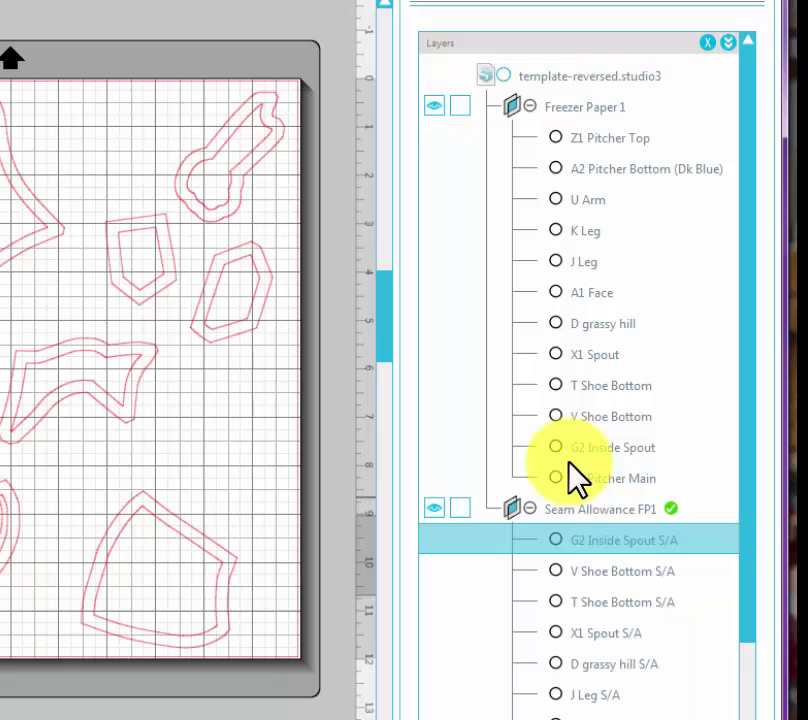
{"action": "left_click", "coordinate": [572, 510]}
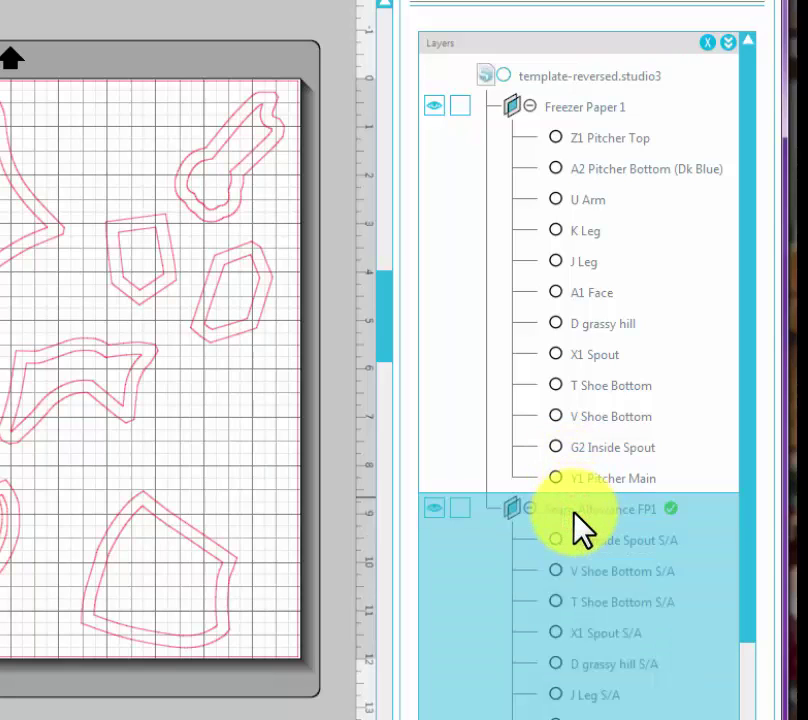
{"action": "left_click", "coordinate": [576, 538]}
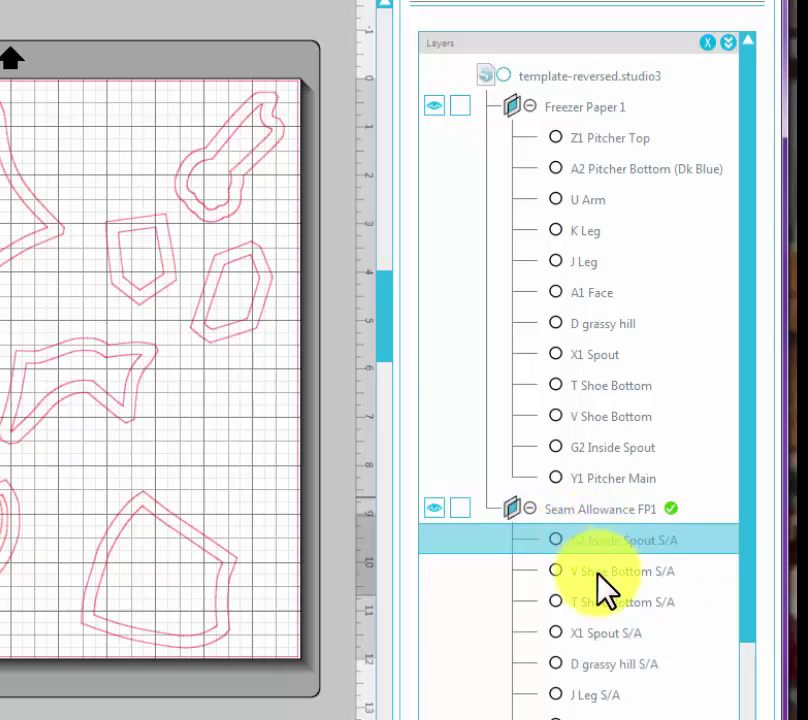
{"action": "left_click", "coordinate": [598, 571], "text": "shift"}
{"action": "left_click", "coordinate": [600, 602], "text": "shift"}
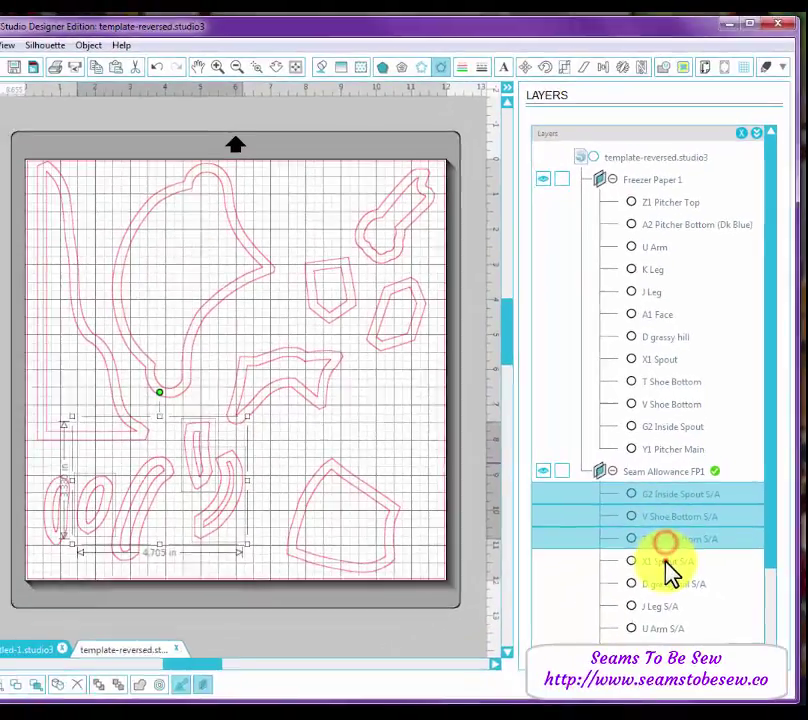
{"action": "left_click", "coordinate": [662, 561], "text": "shift"}
{"action": "left_click", "coordinate": [662, 583], "text": "shift"}
{"action": "left_click", "coordinate": [662, 606], "text": "shift"}
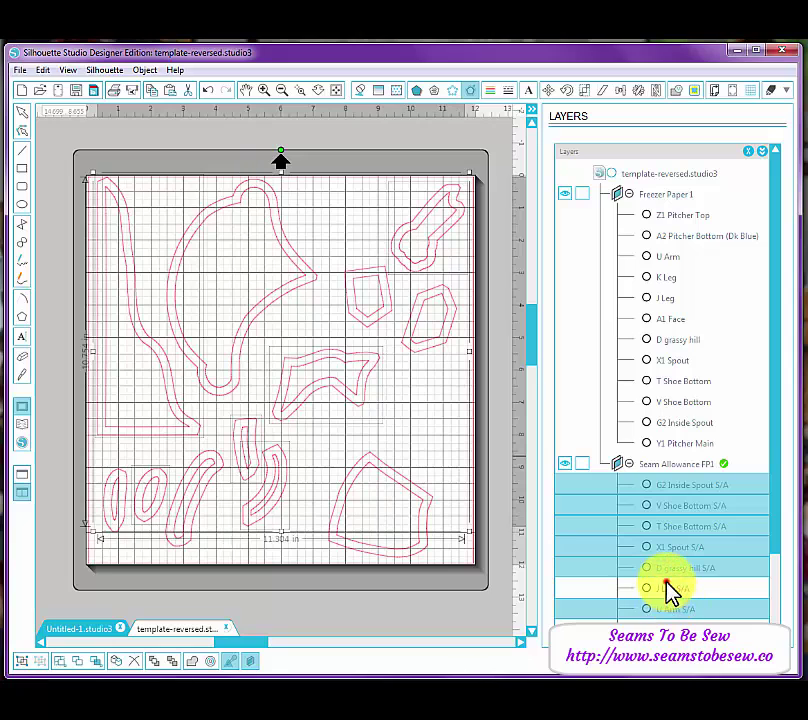
{"action": "scroll", "coordinate": [690, 570], "scroll_direction": "down", "scroll_amount": 2}
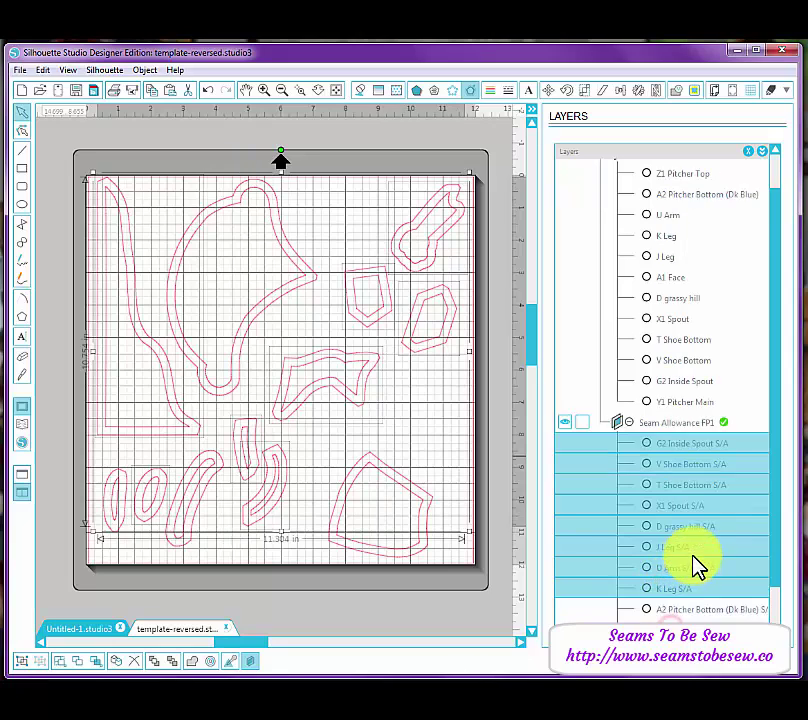
{"action": "left_click", "coordinate": [680, 563], "text": "shift"}
{"action": "left_click", "coordinate": [678, 584], "text": "shift"}
{"action": "left_click", "coordinate": [678, 605], "text": "shift"}
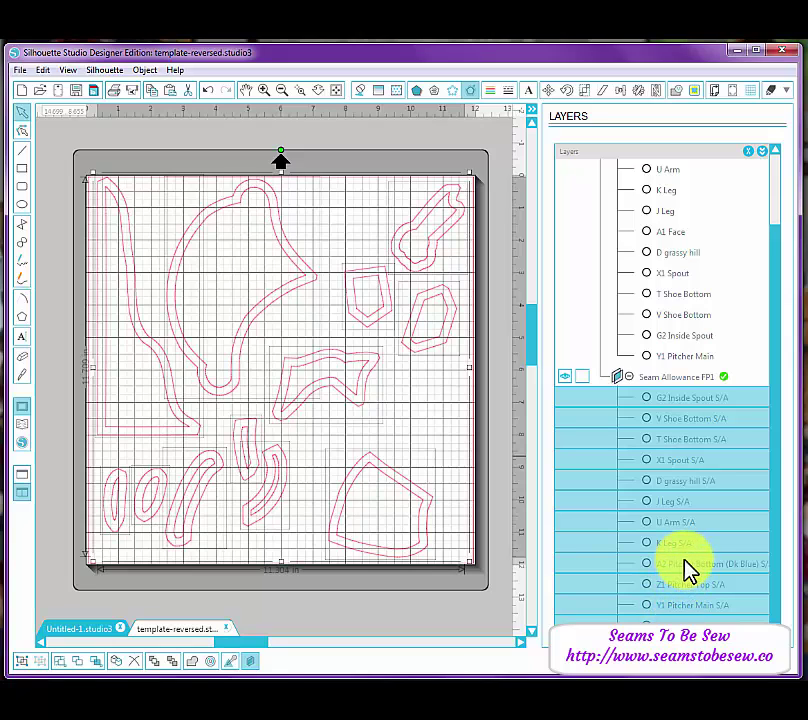
{"action": "right_click", "coordinate": [300, 252]}
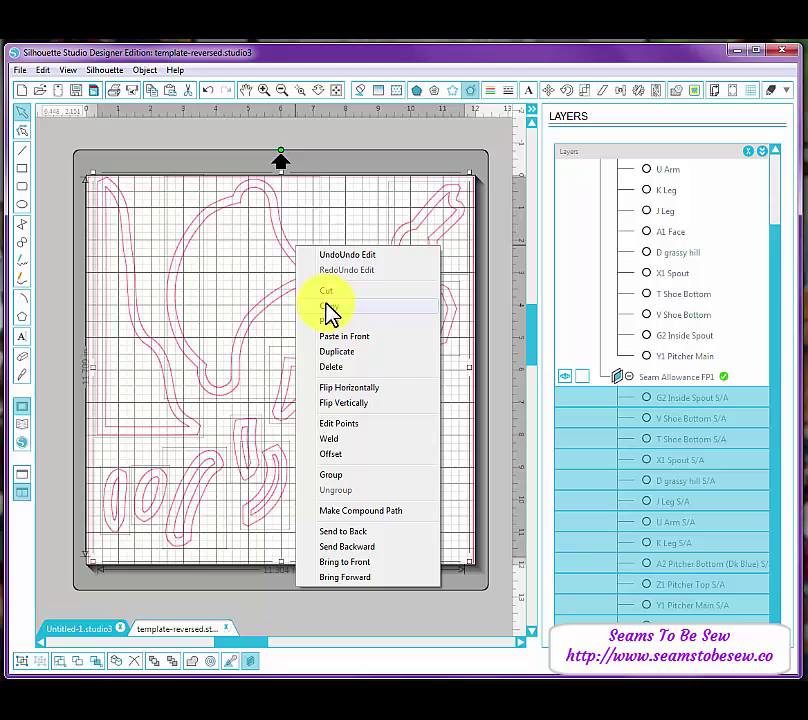
{"action": "left_click", "coordinate": [326, 292]}
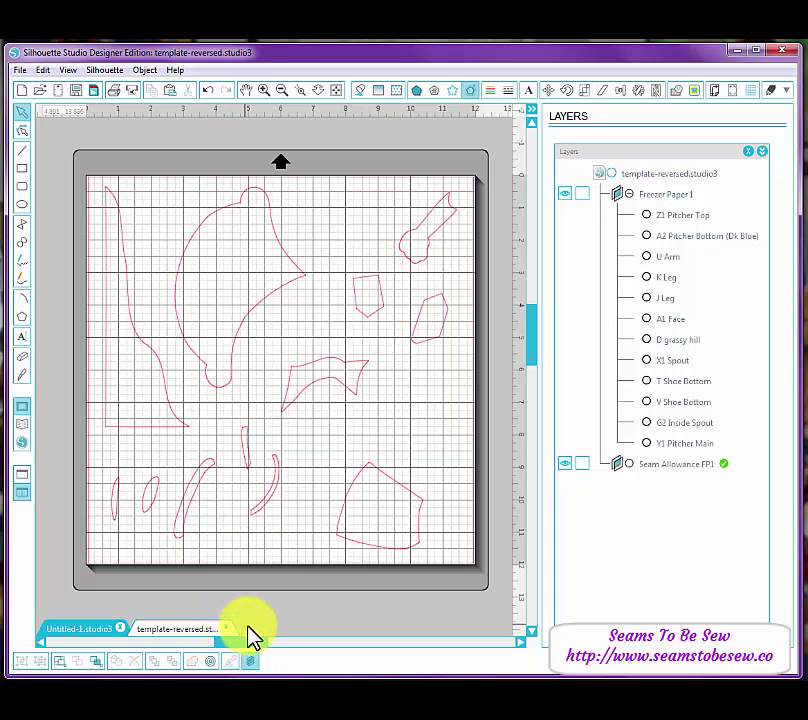
Create a new document and paste the cut seam allowance outlines into its Layer 1
{"action": "left_click", "coordinate": [379, 641]}
{"action": "left_click", "coordinate": [313, 643]}
{"action": "mouse_move", "coordinate": [272, 646]}
{"action": "left_mouse_down"}
{"action": "mouse_move", "coordinate": [204, 644]}
{"action": "mouse_move", "coordinate": [262, 641]}
{"action": "left_mouse_up"}
{"action": "left_click", "coordinate": [22, 91]}
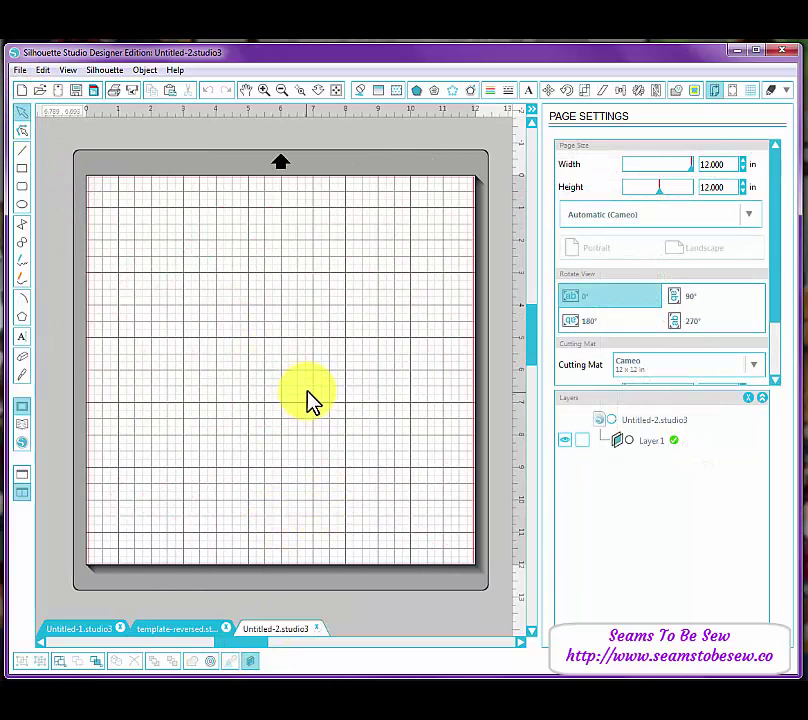
{"action": "left_click", "coordinate": [658, 440]}
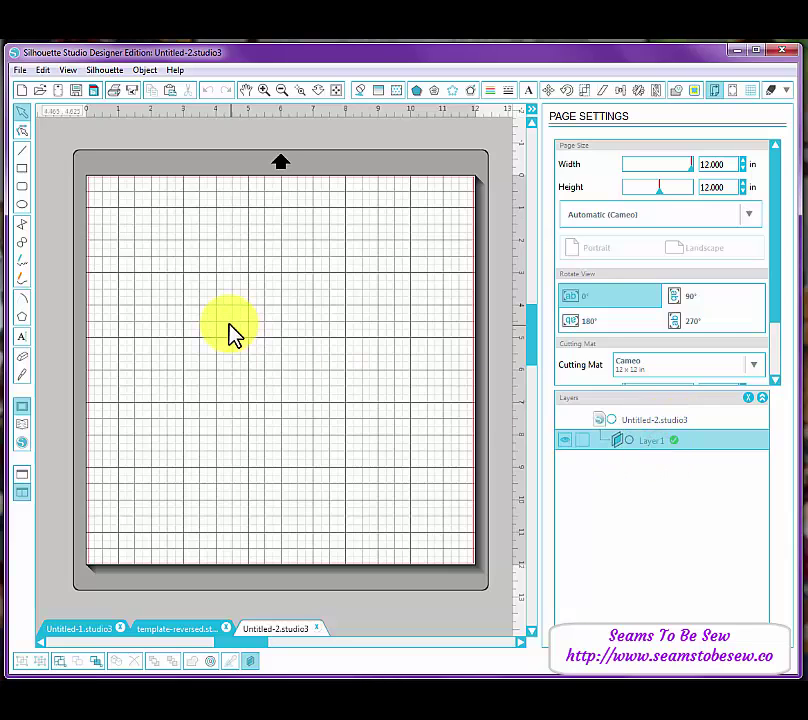
{"action": "key", "text": "ctrl+v"}
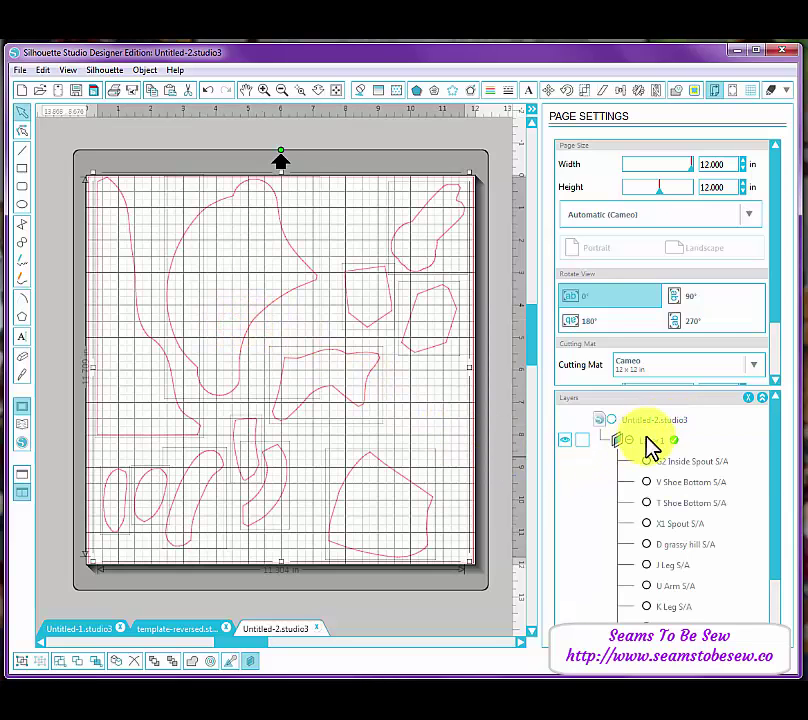
Check the pasted pieces in the layer list and rename Layer 1 as Seam Allwance P1
{"action": "scroll", "coordinate": [785, 455], "scroll_direction": "down", "scroll_amount": 3}
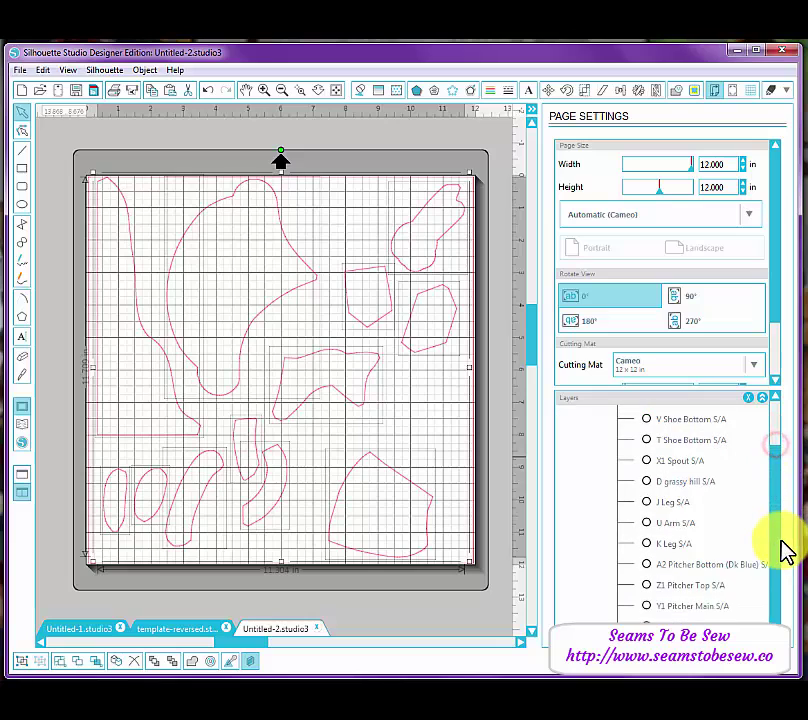
{"action": "scroll", "coordinate": [790, 445], "scroll_direction": "up", "scroll_amount": 3}
{"action": "double_click", "coordinate": [655, 441]}
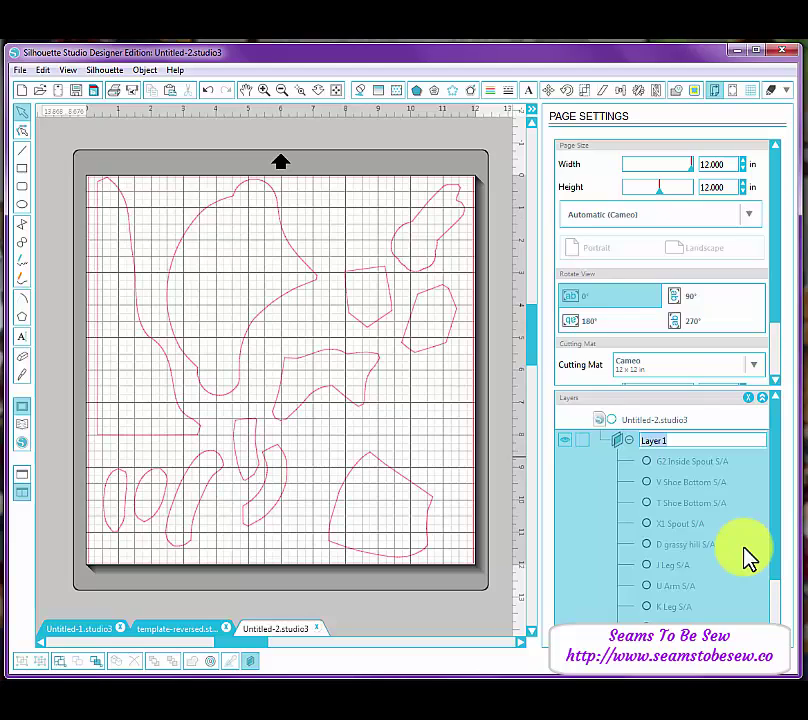
{"action": "type", "text": "Seam Allwance P1"}
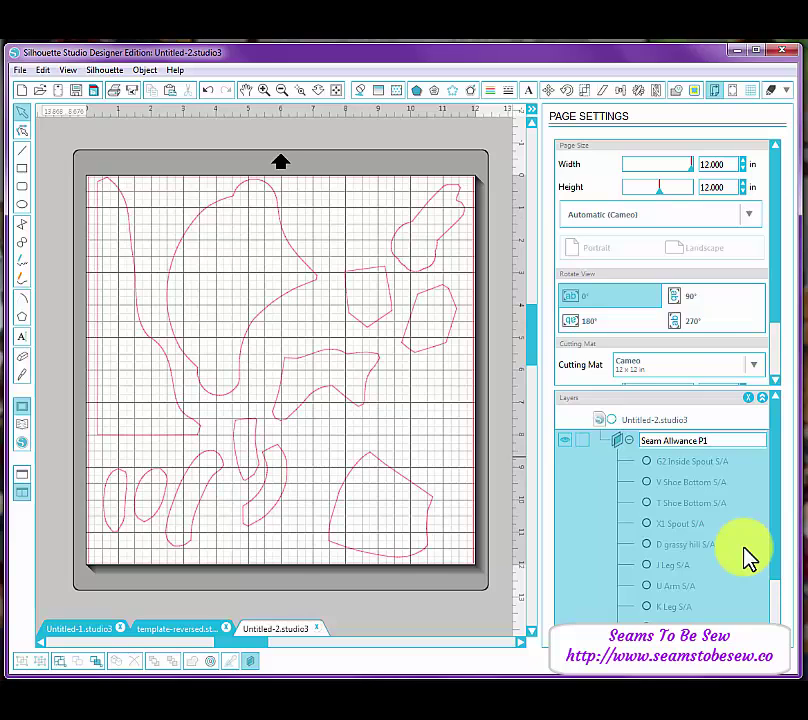
{"action": "left_click", "coordinate": [695, 462]}
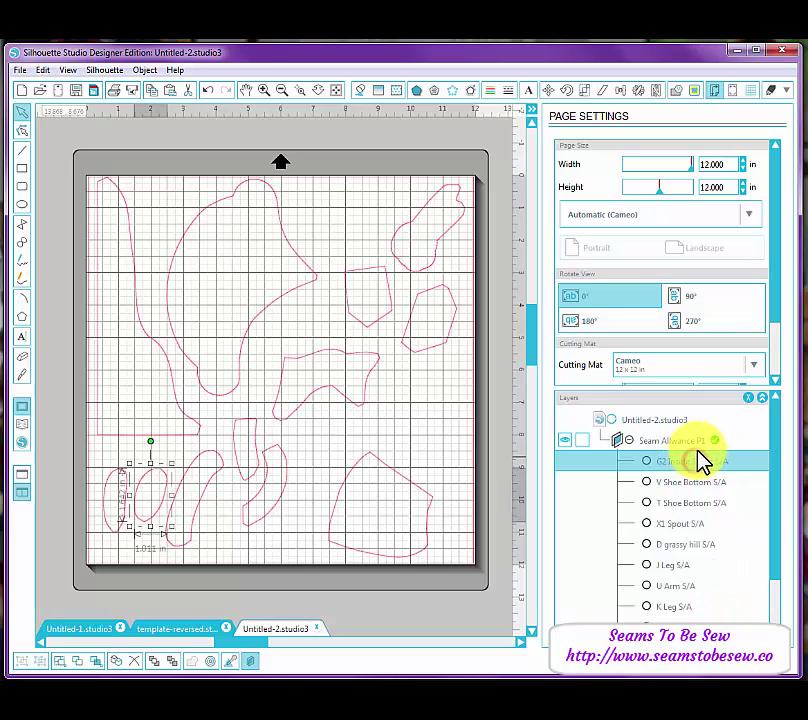
{"action": "left_click", "coordinate": [465, 430]}
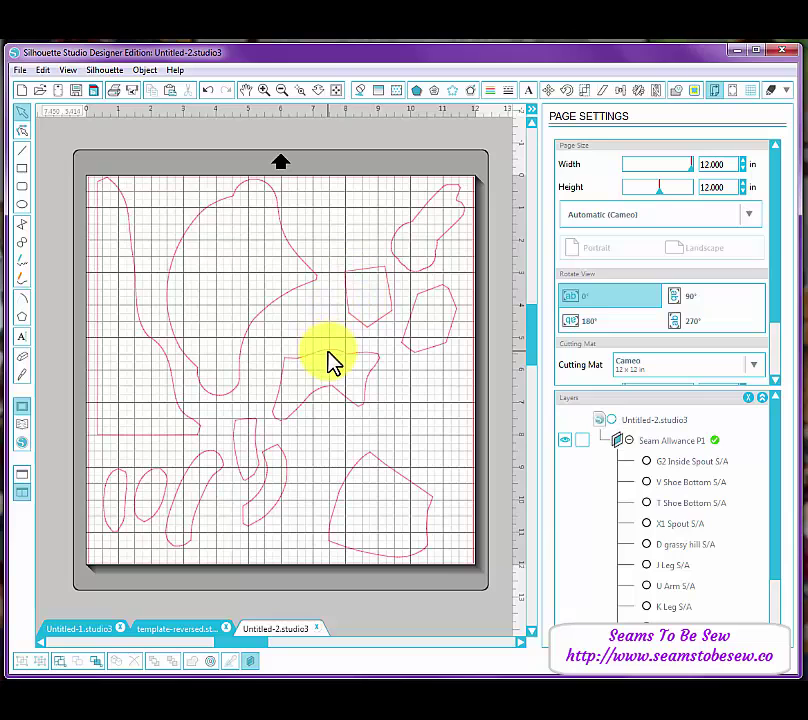
Move the X1 Spout outline down to the Y1 Pitcher Main outline and bring both leg outlines and the arm outline closer to the face outline
{"action": "left_click_drag", "start_coordinate": [328, 361], "coordinate": [384, 411]}
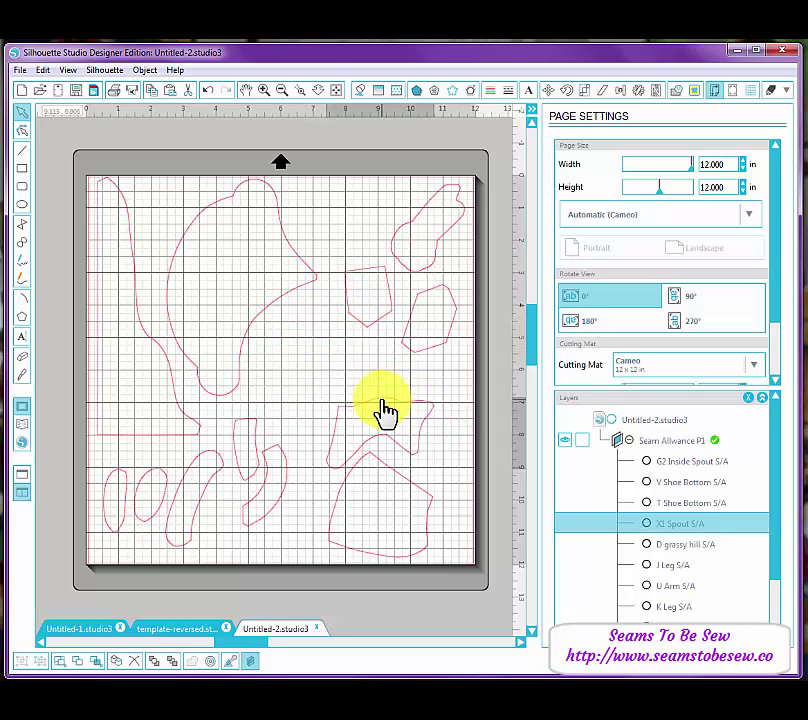
{"action": "left_click", "coordinate": [372, 321]}
{"action": "left_click_drag", "start_coordinate": [352, 342], "coordinate": [289, 391]}
{"action": "left_click_drag", "start_coordinate": [405, 342], "coordinate": [356, 340]}
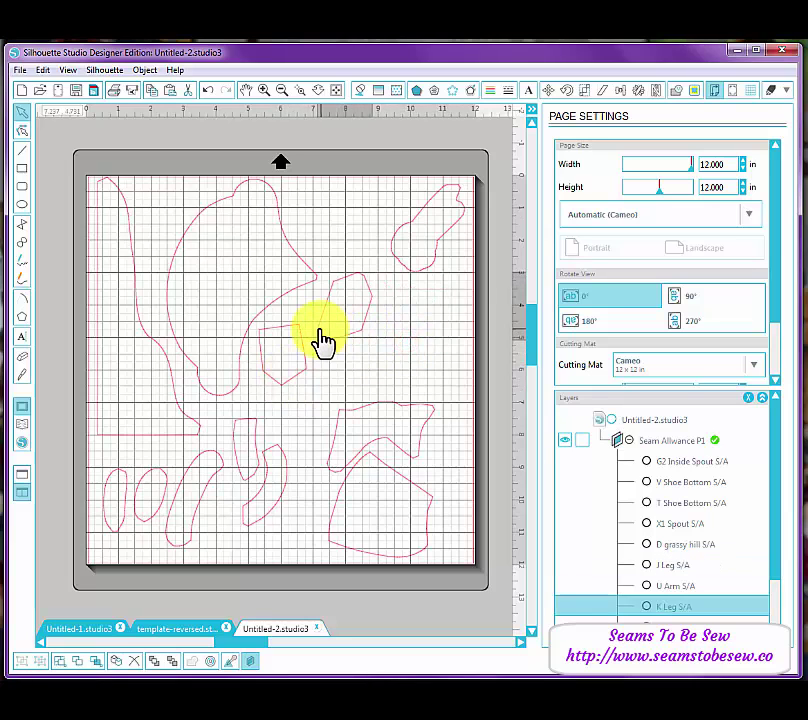
{"action": "left_click_drag", "start_coordinate": [417, 216], "coordinate": [330, 222]}
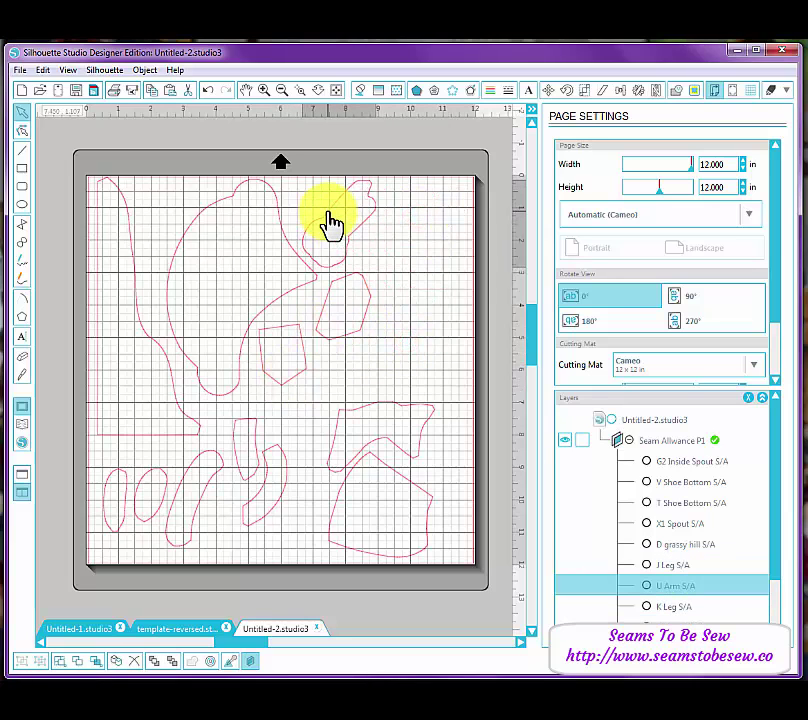
Move the face, arm and two leg outlines together toward the right edge of the page
{"action": "left_click", "coordinate": [419, 155]}
{"action": "left_click_drag", "start_coordinate": [376, 178], "coordinate": [152, 410]}
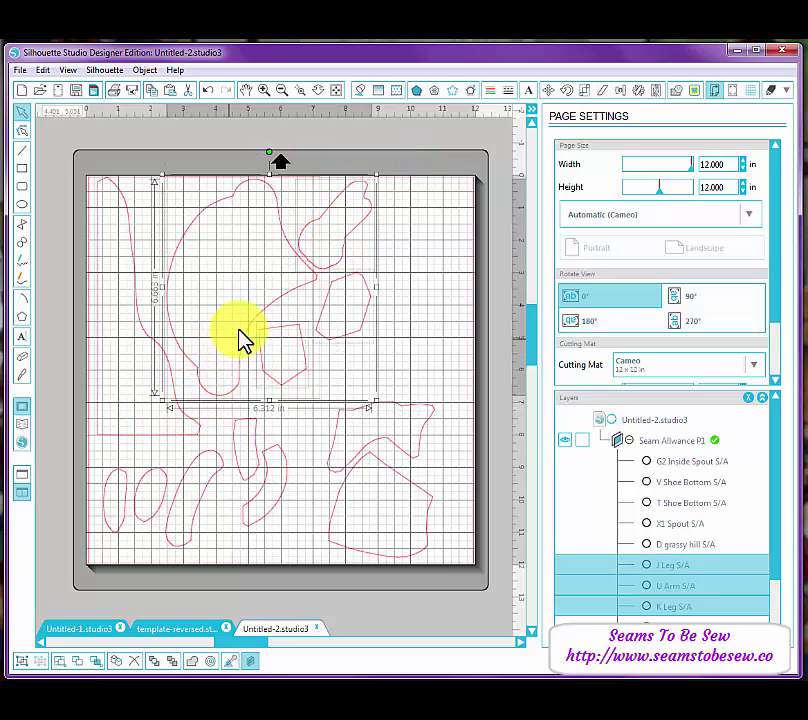
{"action": "left_click_drag", "start_coordinate": [247, 339], "coordinate": [397, 292]}
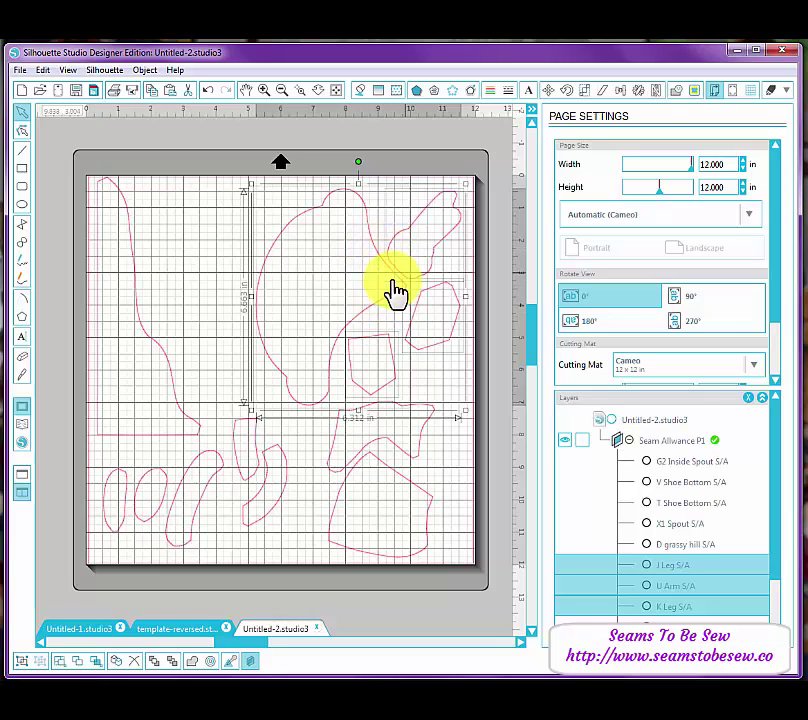
{"action": "left_click", "coordinate": [463, 436]}
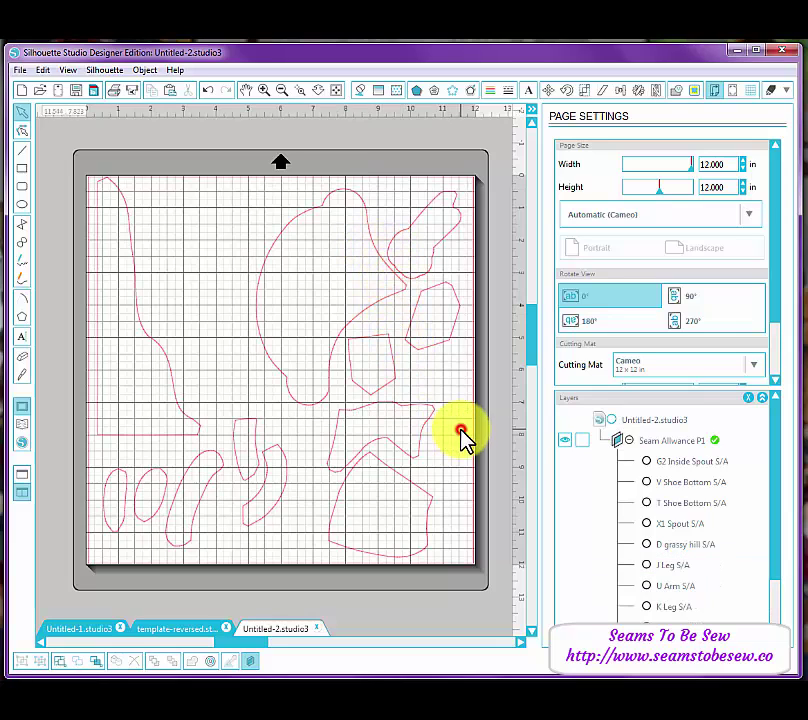
Shift the X1 Spout outline slightly down and left, and rotate the Y1 Pitcher Main outline about a third of a turn counterclockwise
{"action": "left_click", "coordinate": [418, 450]}
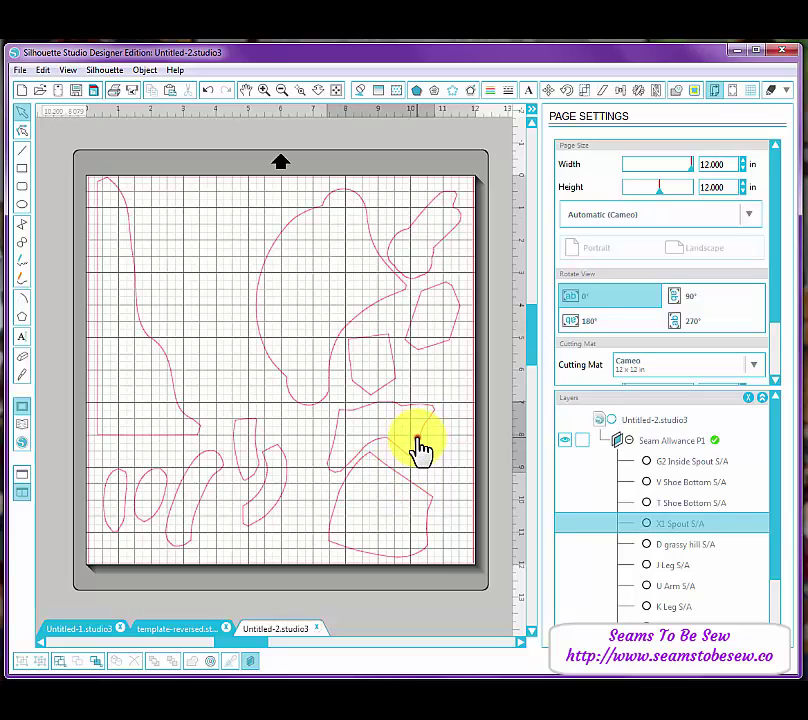
{"action": "left_click_drag", "start_coordinate": [418, 450], "coordinate": [433, 501]}
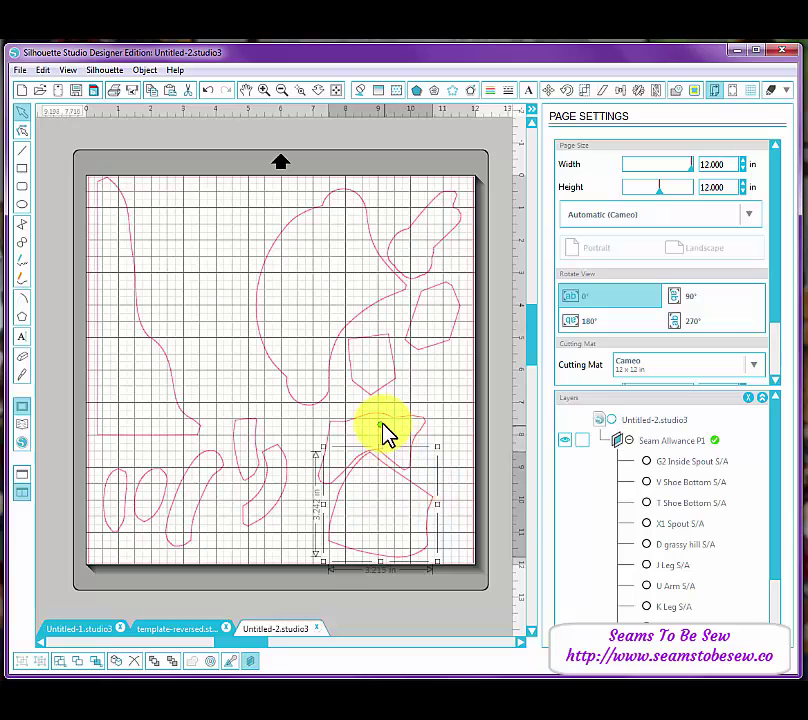
{"action": "left_click_drag", "start_coordinate": [382, 424], "coordinate": [314, 540]}
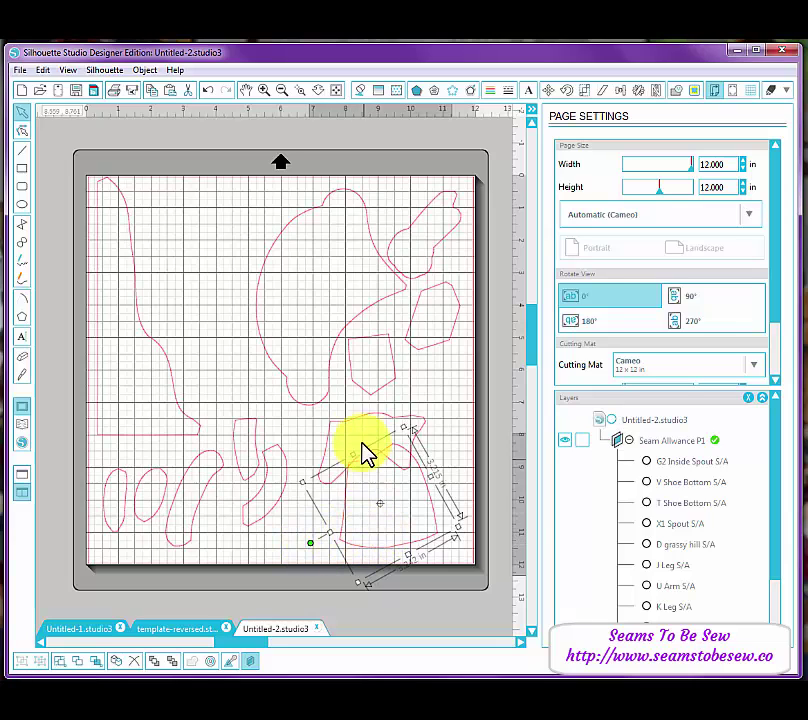
{"action": "key", "text": "ctrl+z"}
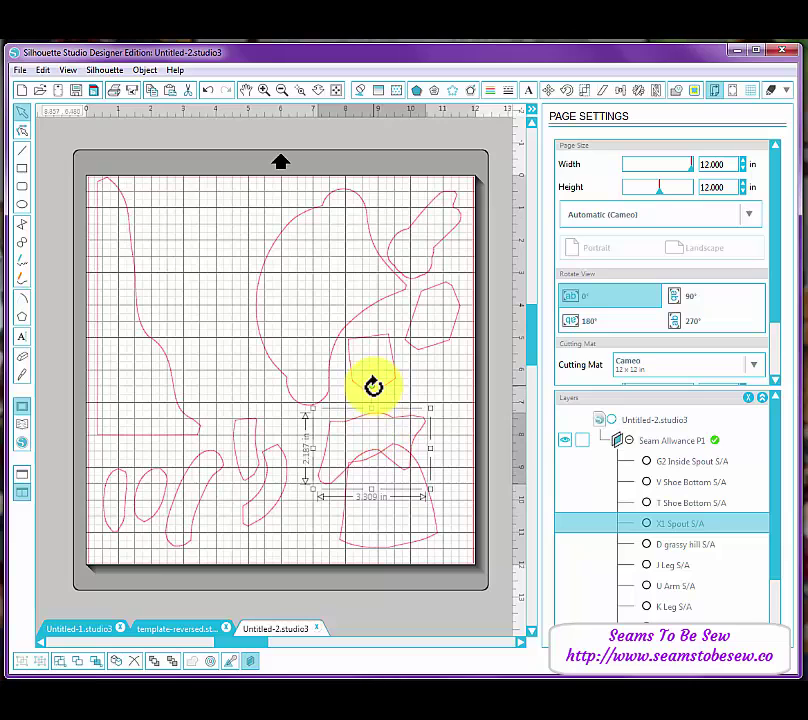
Move the Y1 Pitcher Main outline right, and rotate the X1 Spout outline upright to fit closely along its left side
{"action": "left_click_drag", "start_coordinate": [372, 386], "coordinate": [310, 456]}
{"action": "left_click_drag", "start_coordinate": [384, 420], "coordinate": [330, 464]}
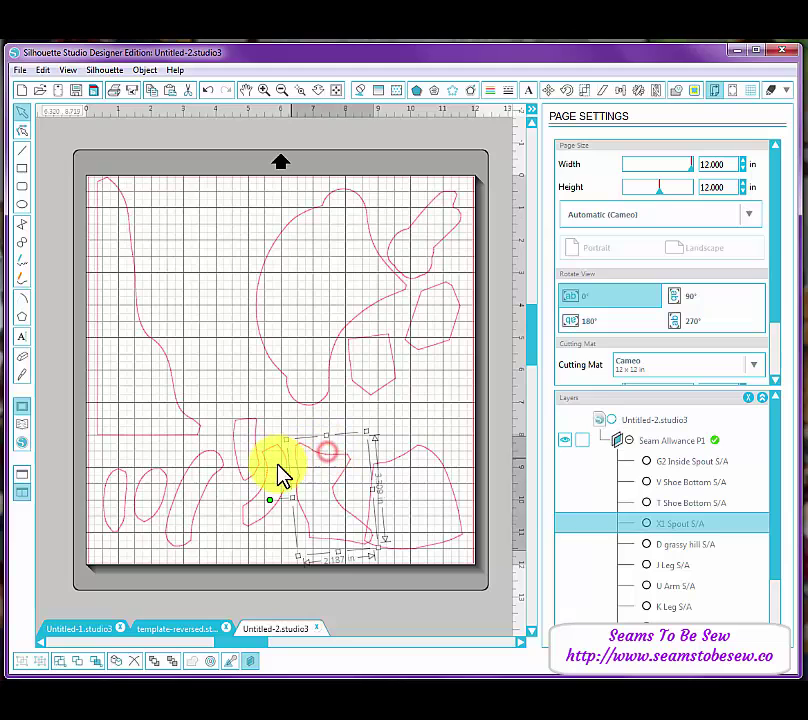
{"action": "left_click_drag", "start_coordinate": [269, 499], "coordinate": [364, 440]}
{"action": "left_click", "coordinate": [327, 490]}
{"action": "left_click", "coordinate": [343, 465]}
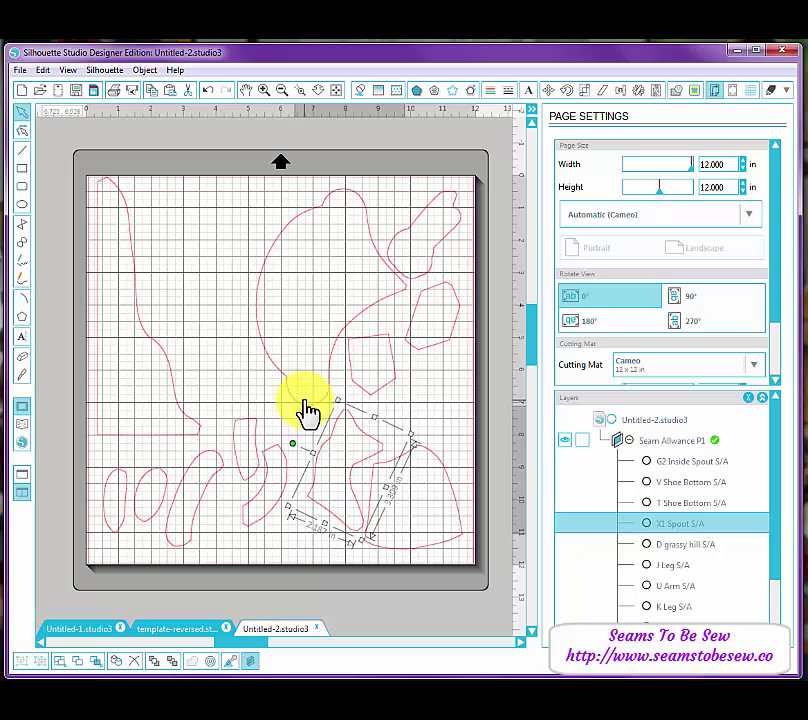
{"action": "left_click", "coordinate": [429, 379]}
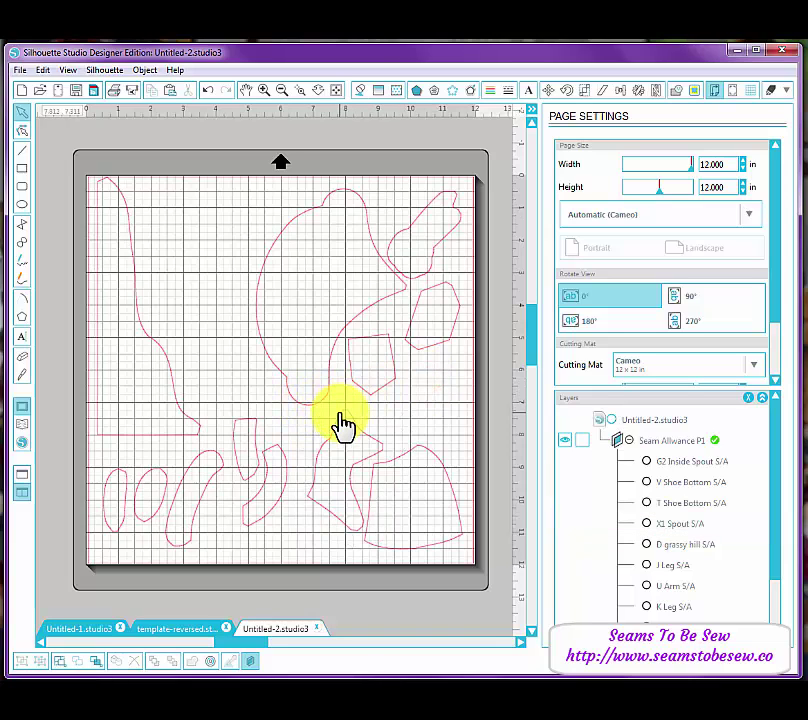
Move the D grassy hill outline slightly down and right, away from the page's cutting border
{"action": "left_click_drag", "start_coordinate": [340, 422], "coordinate": [268, 415]}
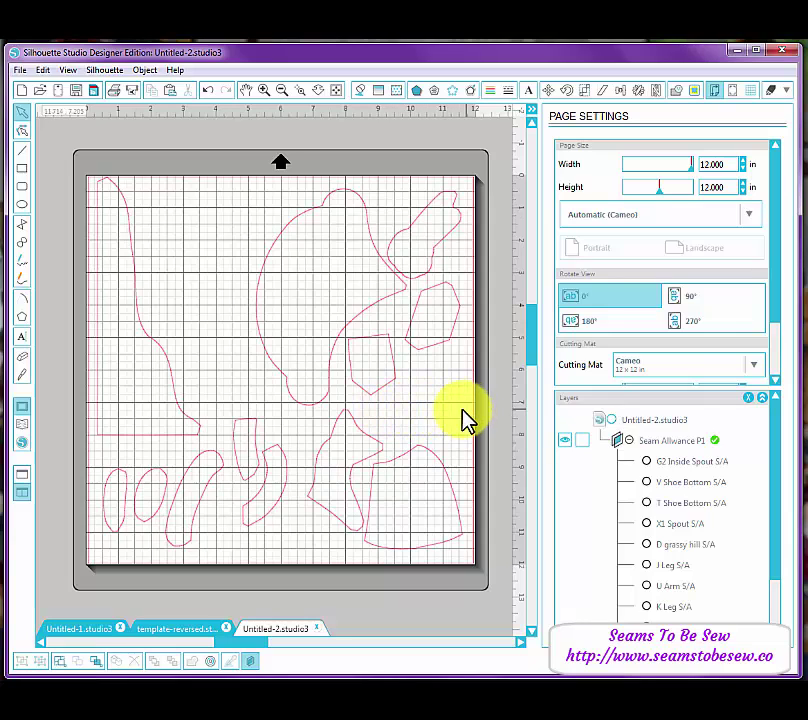
{"action": "left_click_drag", "start_coordinate": [378, 445], "coordinate": [243, 505]}
{"action": "mouse_move", "coordinate": [172, 375]}
{"action": "left_mouse_down"}
{"action": "mouse_move", "coordinate": [188, 370]}
{"action": "mouse_move", "coordinate": [175, 380]}
{"action": "left_mouse_up"}
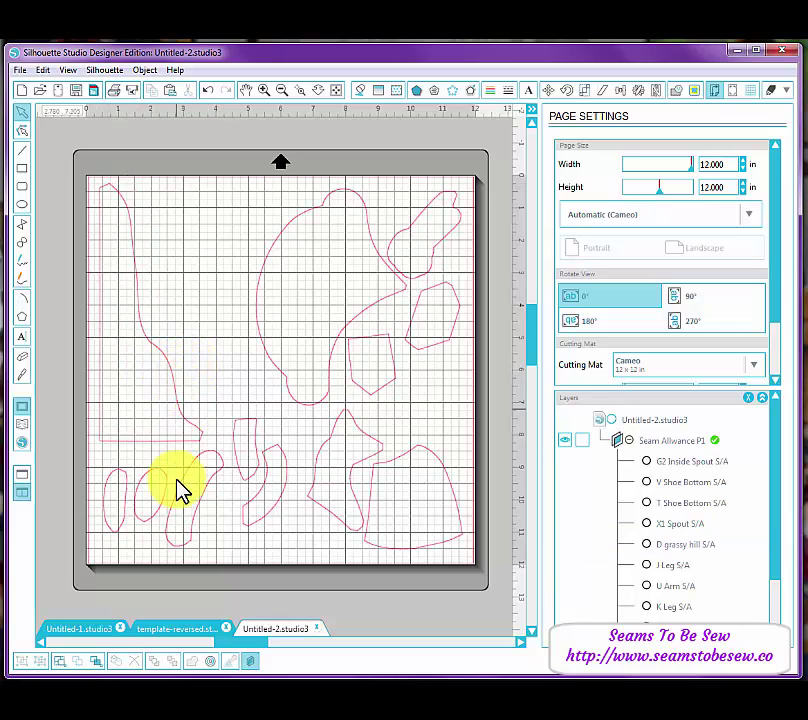
{"action": "left_click", "coordinate": [103, 491]}
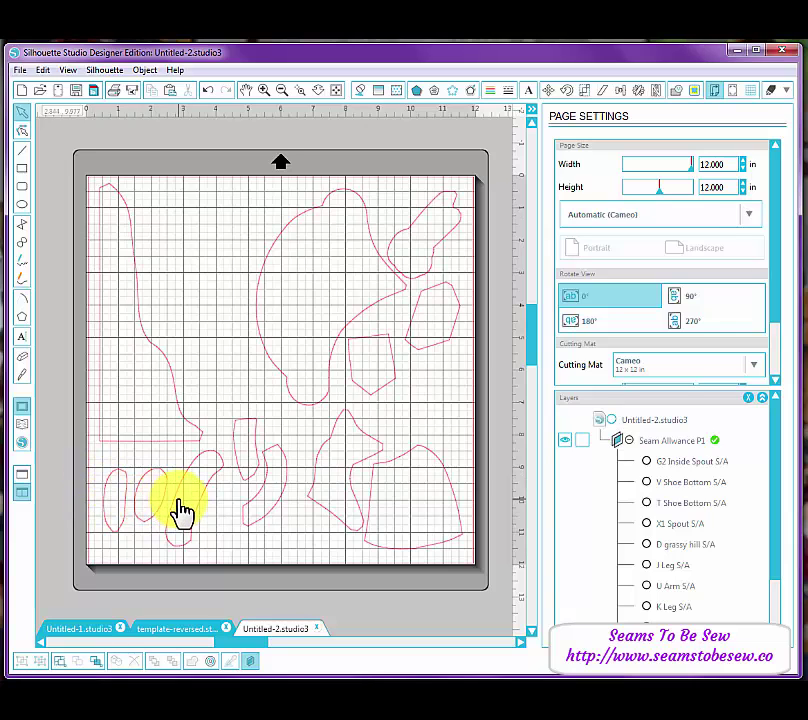
Move the D grassy hill outline off the page's left edge and place the two small curved outlines side by side near the upper-left corner
{"action": "left_click_drag", "start_coordinate": [248, 482], "coordinate": [162, 265]}
{"action": "left_click_drag", "start_coordinate": [267, 512], "coordinate": [213, 262]}
{"action": "left_click_drag", "start_coordinate": [143, 323], "coordinate": [36, 346]}
{"action": "left_click_drag", "start_coordinate": [112, 520], "coordinate": [113, 386]}
{"action": "left_click", "coordinate": [151, 258]}
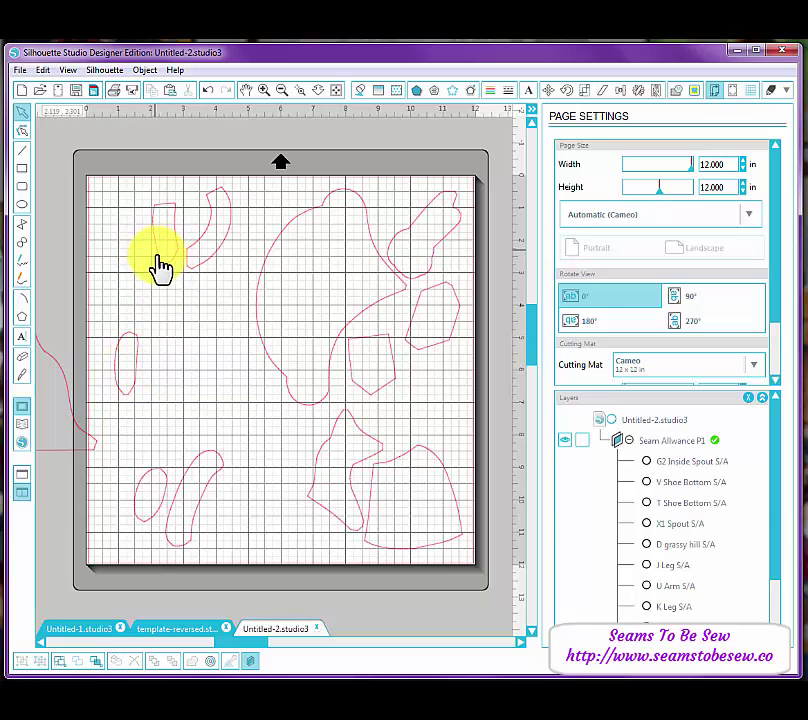
{"action": "mouse_move", "coordinate": [160, 265]}
{"action": "left_mouse_down"}
{"action": "mouse_move", "coordinate": [130, 262]}
{"action": "mouse_move", "coordinate": [164, 279]}
{"action": "mouse_move", "coordinate": [152, 280]}
{"action": "left_mouse_up"}
{"action": "left_click", "coordinate": [190, 259]}
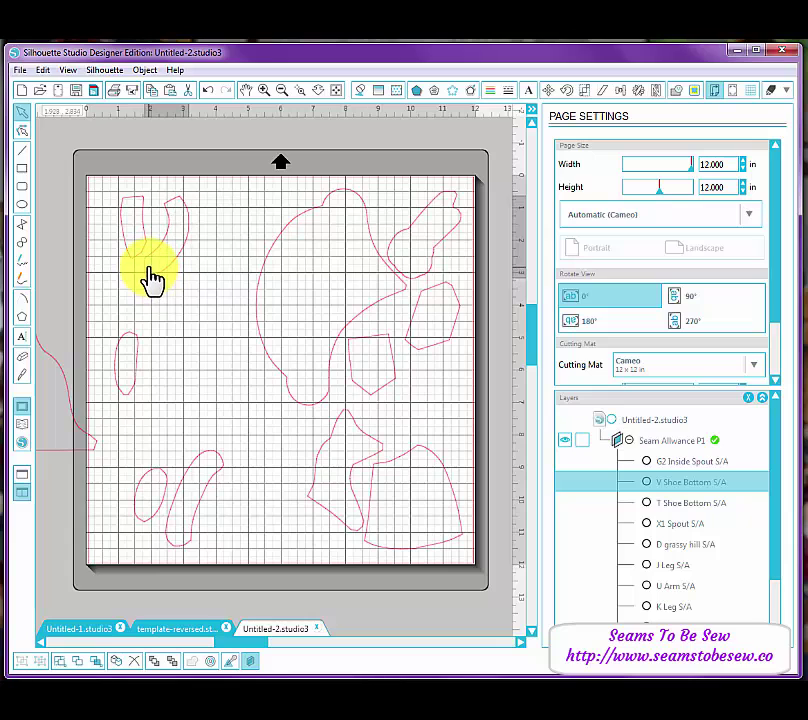
Line up the narrow oval, G2 Inside Spout and long curved outlines in a row below the two small curved pieces
{"action": "left_click", "coordinate": [133, 366]}
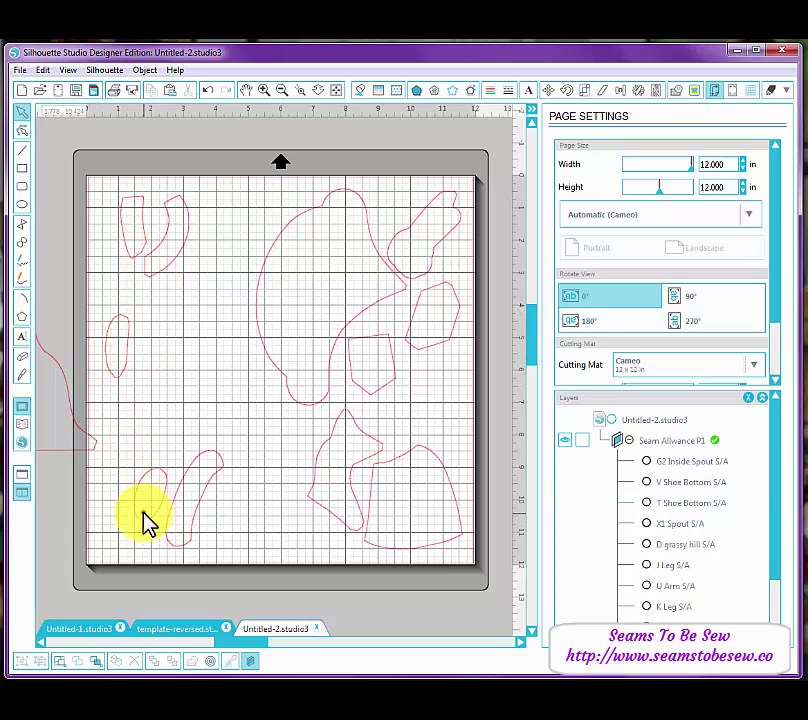
{"action": "left_click", "coordinate": [157, 478]}
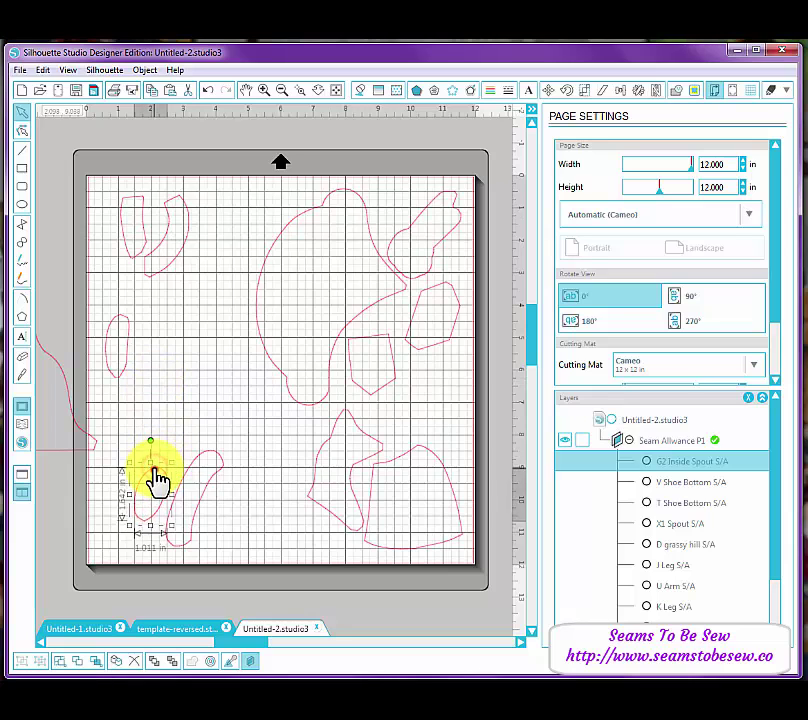
{"action": "left_click_drag", "start_coordinate": [157, 478], "coordinate": [164, 329]}
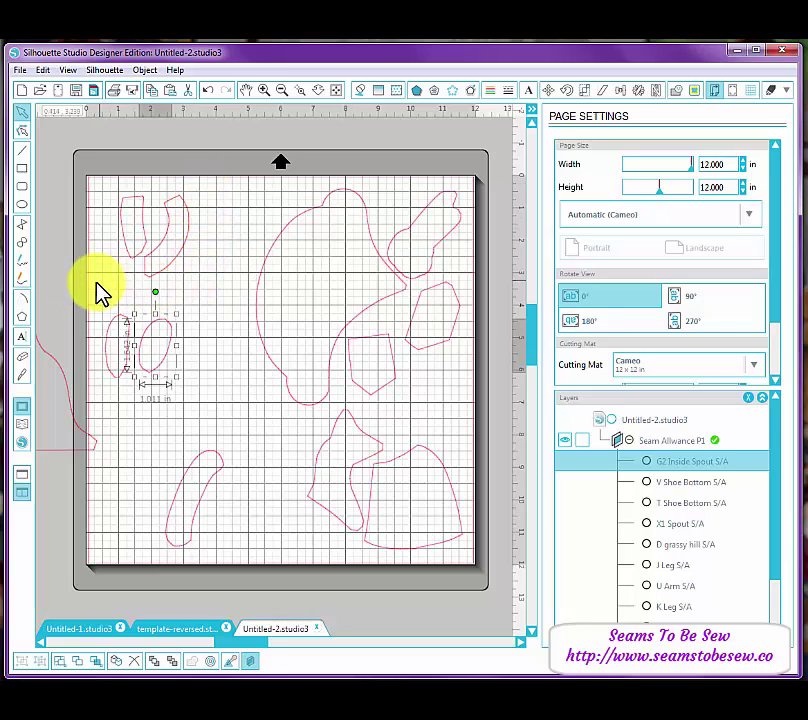
{"action": "left_click", "coordinate": [203, 299]}
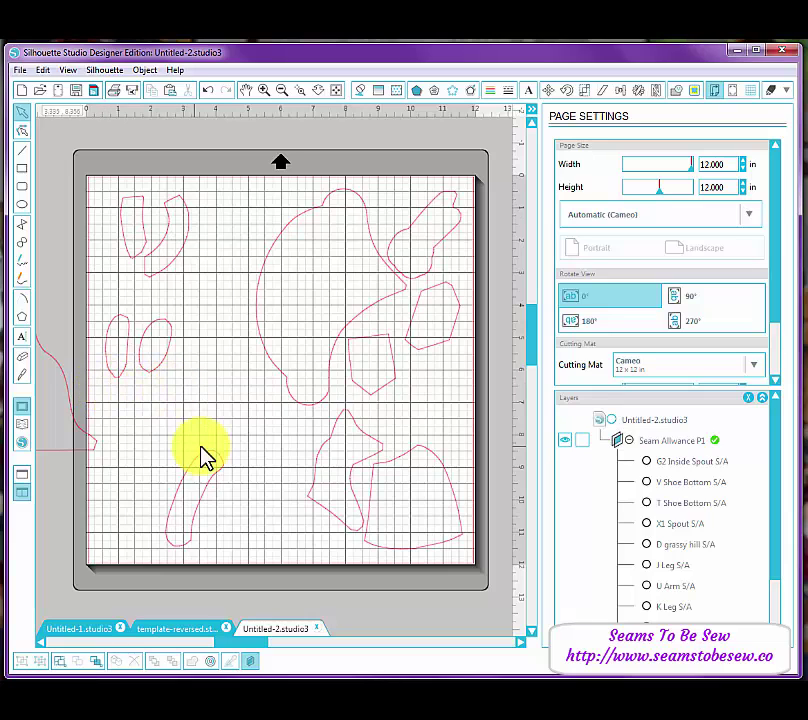
{"action": "left_click_drag", "start_coordinate": [205, 465], "coordinate": [213, 320]}
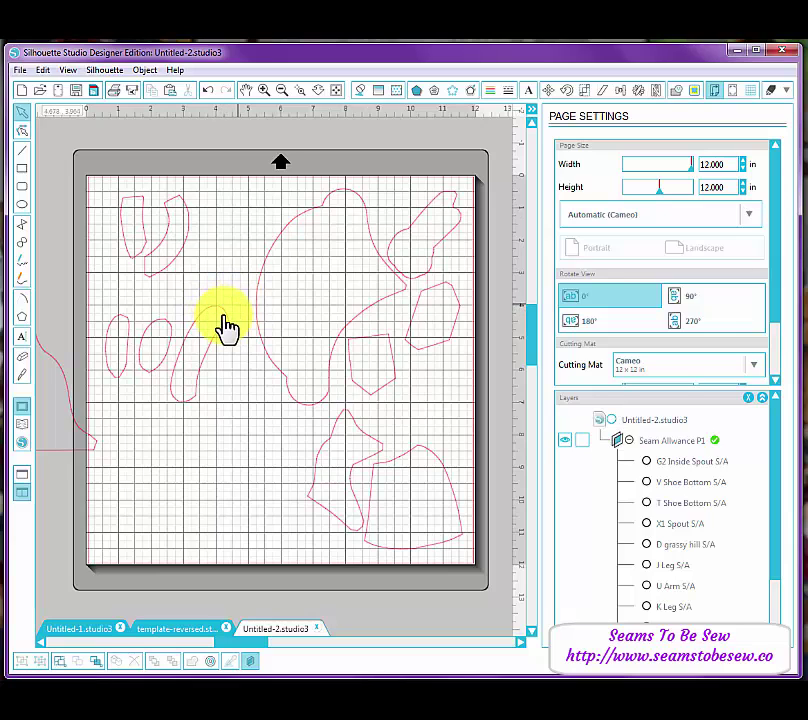
{"action": "left_click_drag", "start_coordinate": [228, 326], "coordinate": [225, 385]}
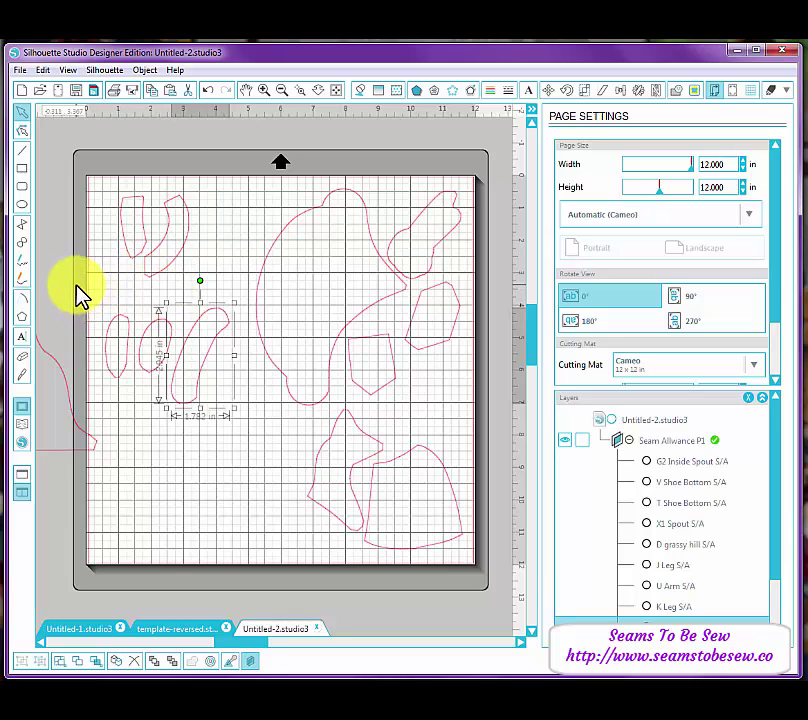
{"action": "left_click_drag", "start_coordinate": [76, 283], "coordinate": [240, 421]}
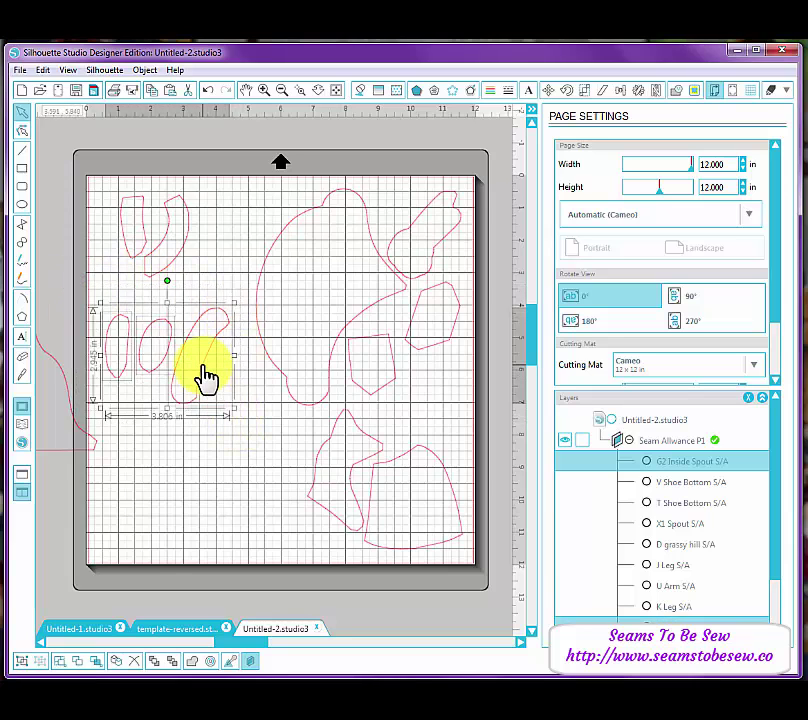
{"action": "left_click_drag", "start_coordinate": [204, 366], "coordinate": [205, 388]}
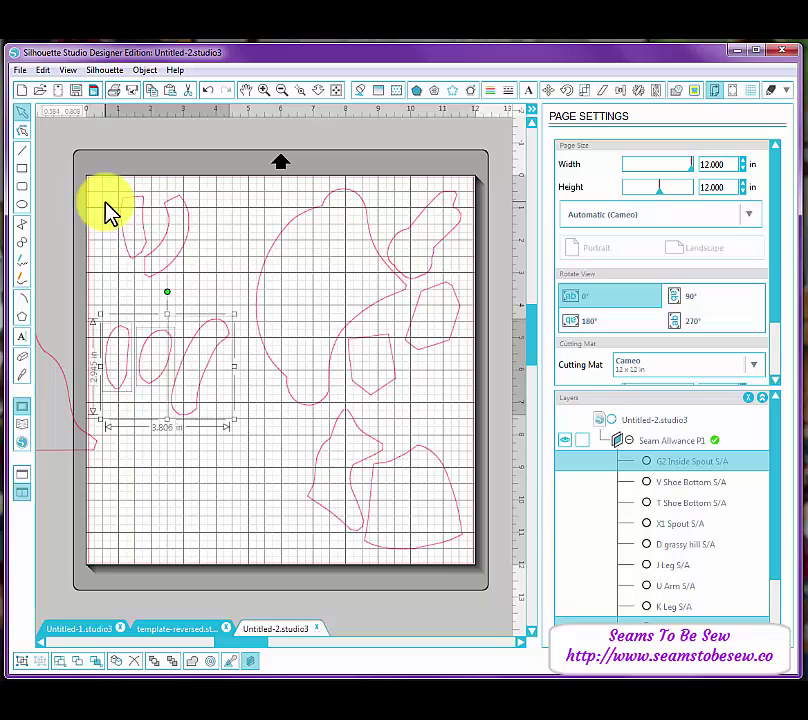
{"action": "left_click", "coordinate": [246, 163]}
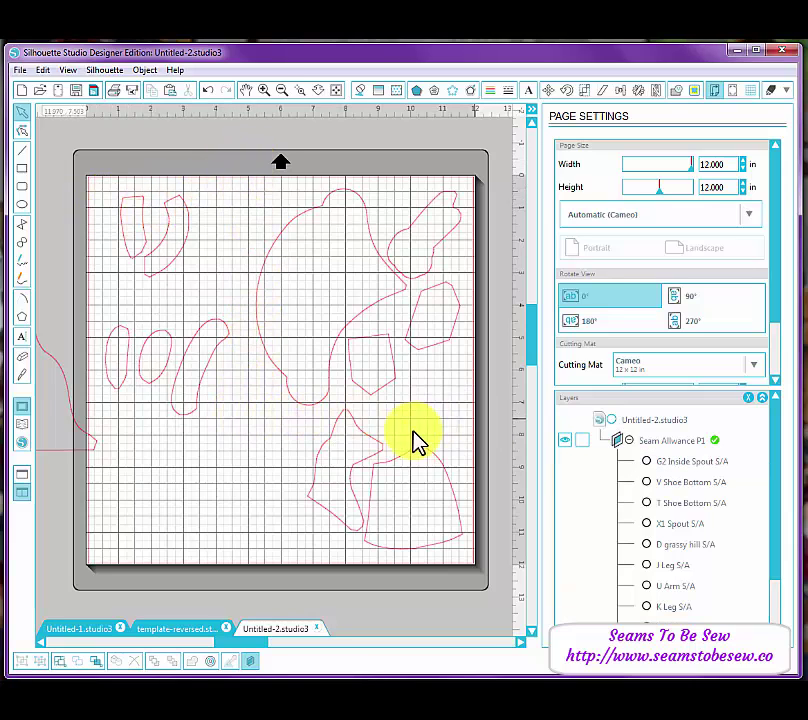
Turn the X1 Spout outline horizontally into the page's lower-left corner and move the Y1 Pitcher Main outline close beside it
{"action": "left_click", "coordinate": [320, 476]}
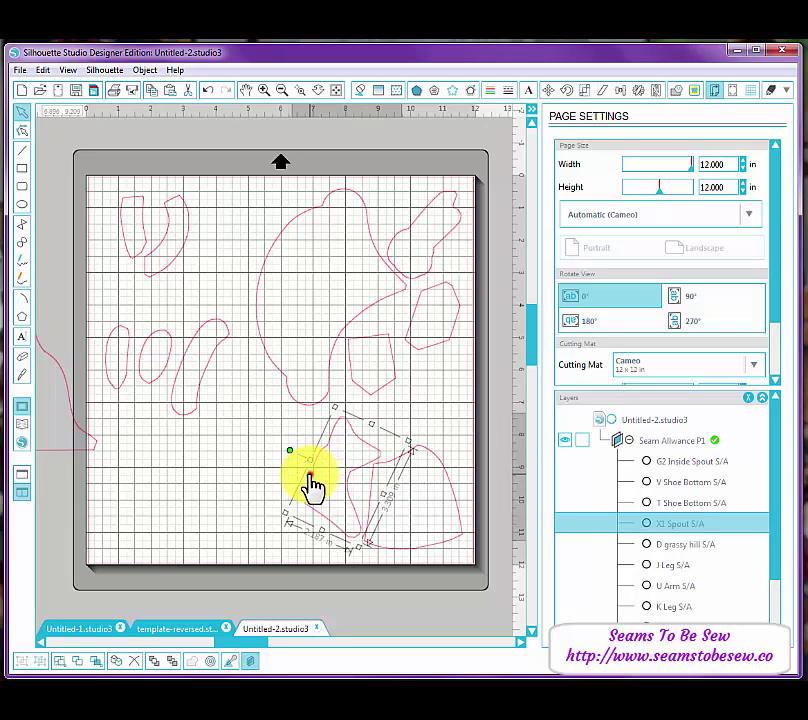
{"action": "left_click_drag", "start_coordinate": [311, 483], "coordinate": [163, 512]}
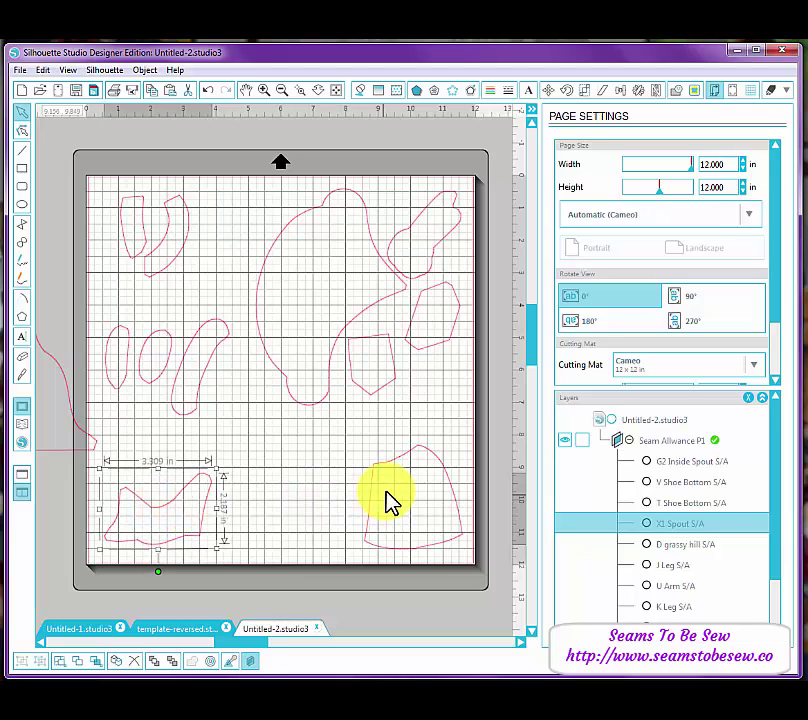
{"action": "left_click", "coordinate": [380, 466]}
{"action": "left_click_drag", "start_coordinate": [380, 466], "coordinate": [225, 473]}
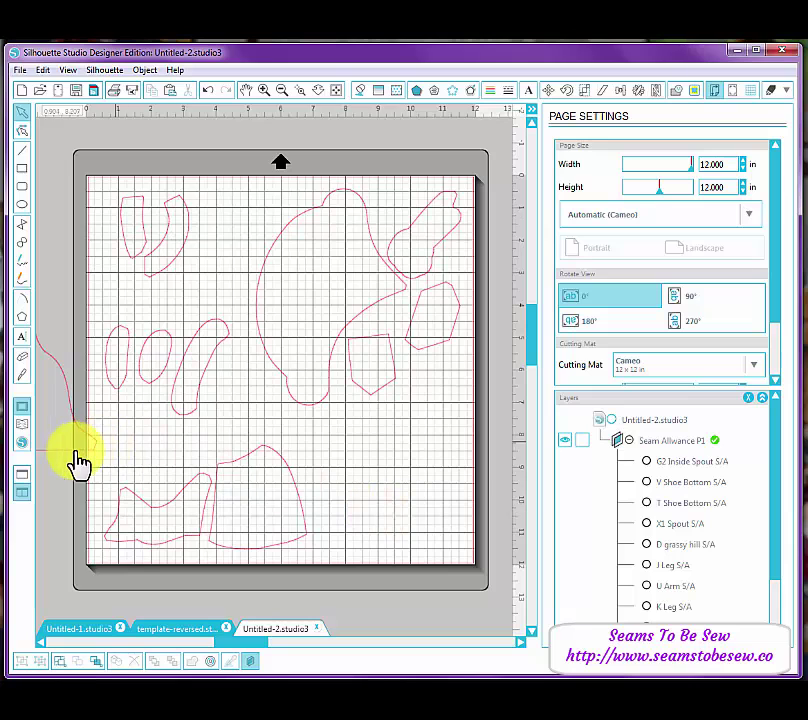
Move the D grassy hill outline to the page's lower-right area and cut it from the document
{"action": "left_click_drag", "start_coordinate": [69, 447], "coordinate": [436, 592]}
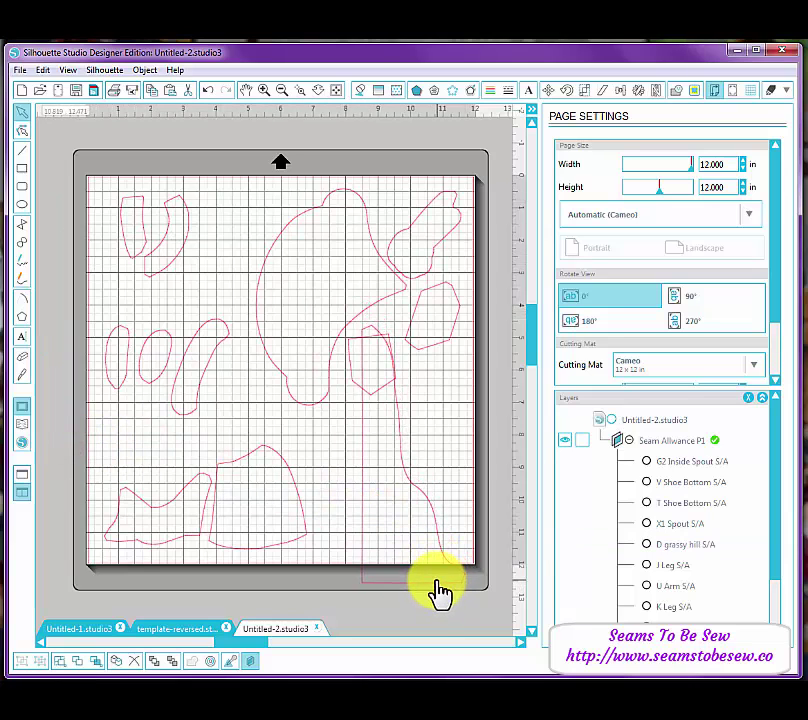
{"action": "left_click", "coordinate": [432, 585]}
{"action": "left_click", "coordinate": [433, 585]}
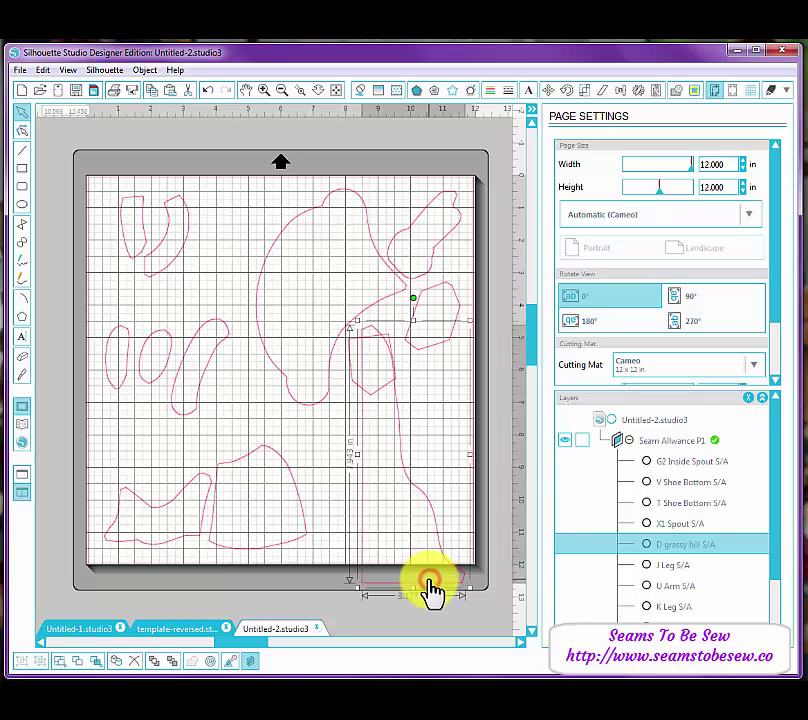
{"action": "right_click", "coordinate": [433, 589]}
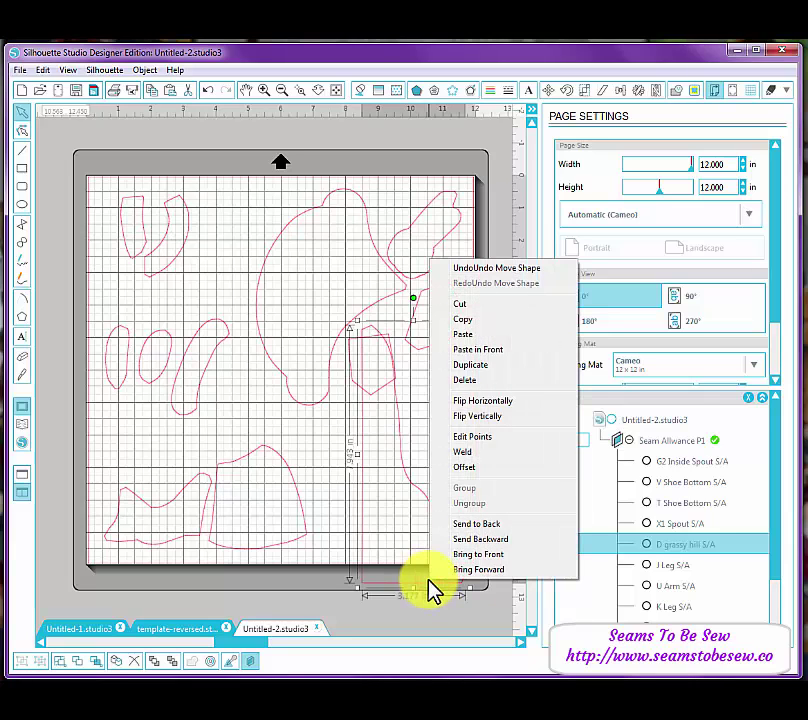
{"action": "left_click", "coordinate": [465, 303]}
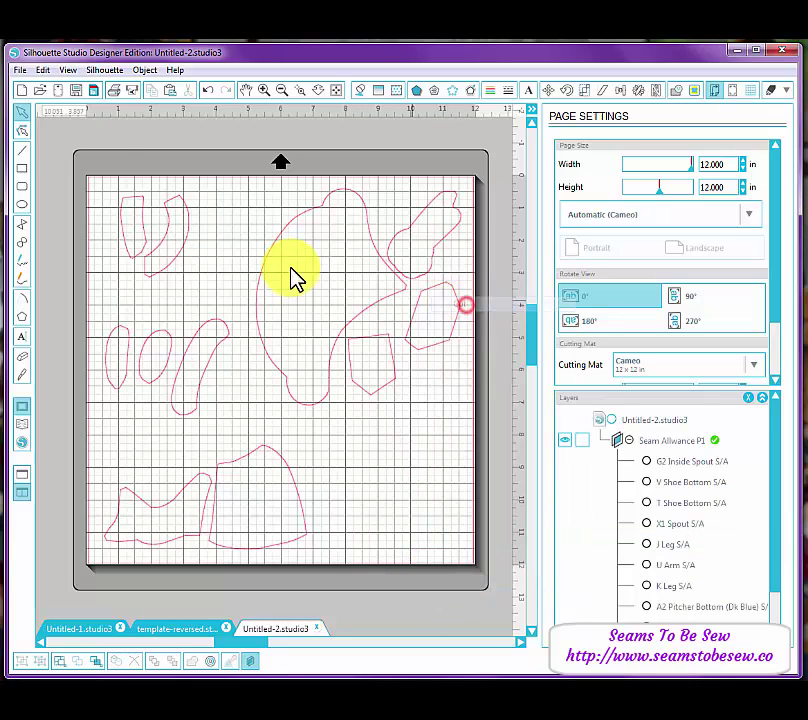
Paste the D grassy hill outline into a new document and place it near the page's upper-left corner
{"action": "left_click", "coordinate": [22, 91]}
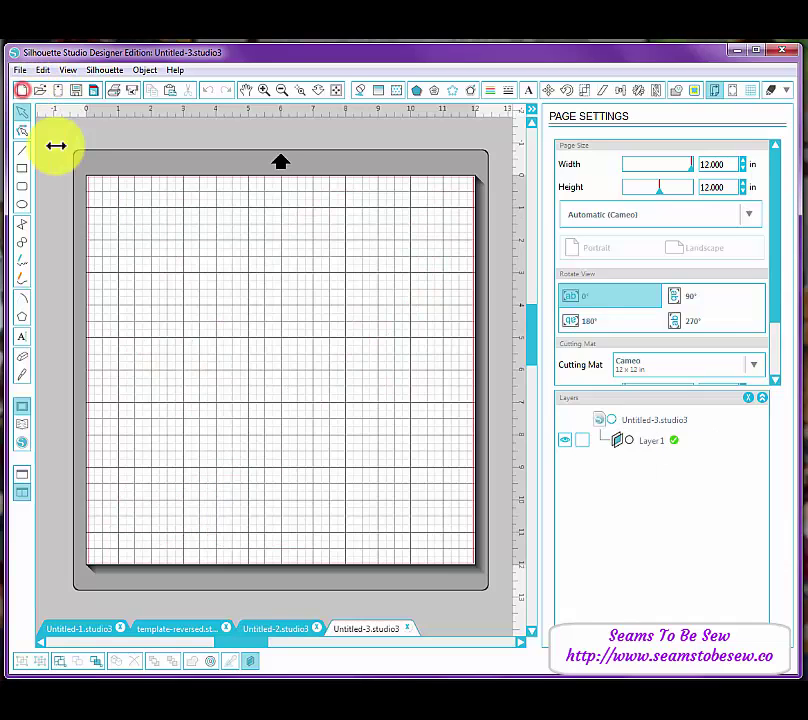
{"action": "right_click", "coordinate": [227, 331]}
{"action": "left_click", "coordinate": [272, 359]}
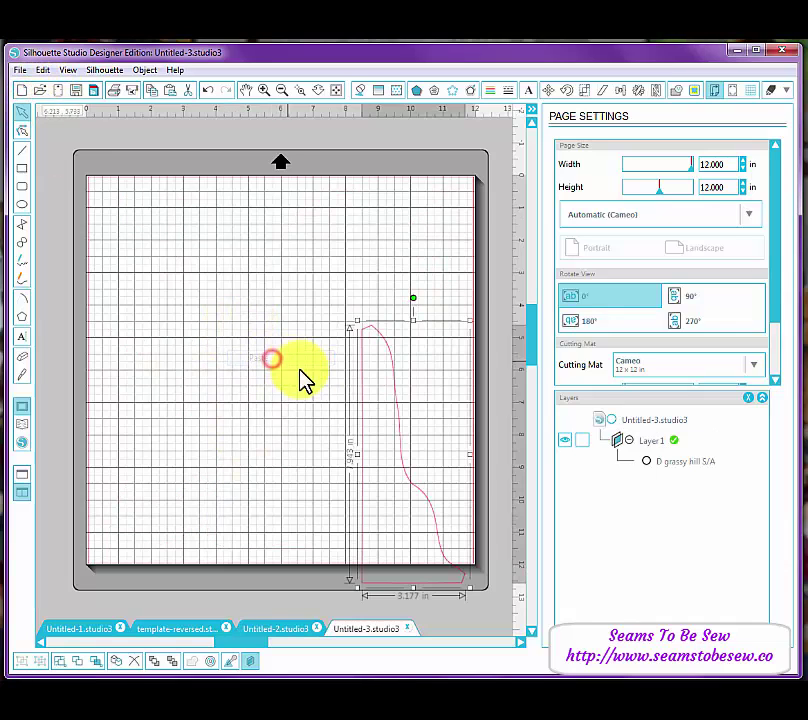
{"action": "left_click_drag", "start_coordinate": [402, 424], "coordinate": [140, 285]}
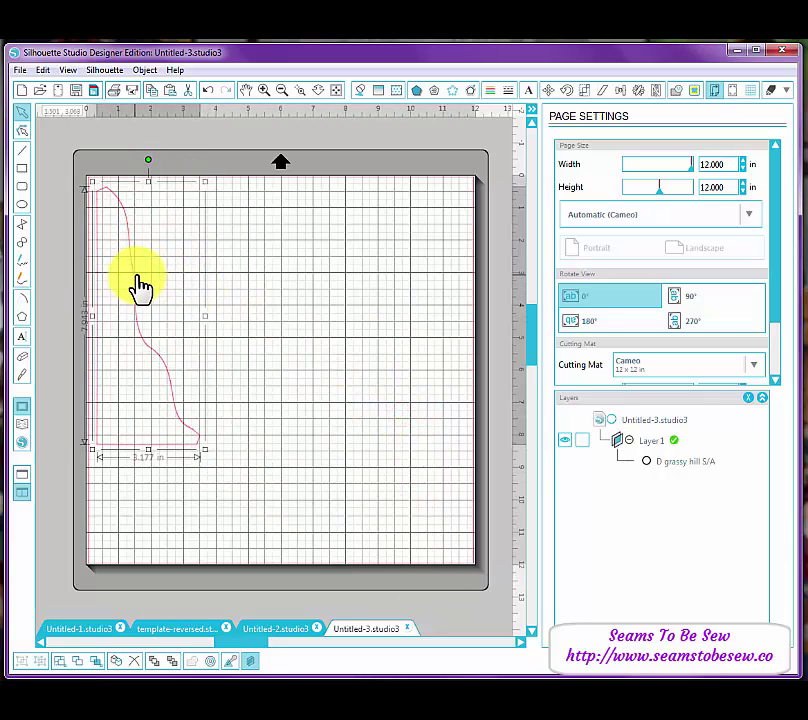
{"action": "left_click", "coordinate": [690, 463]}
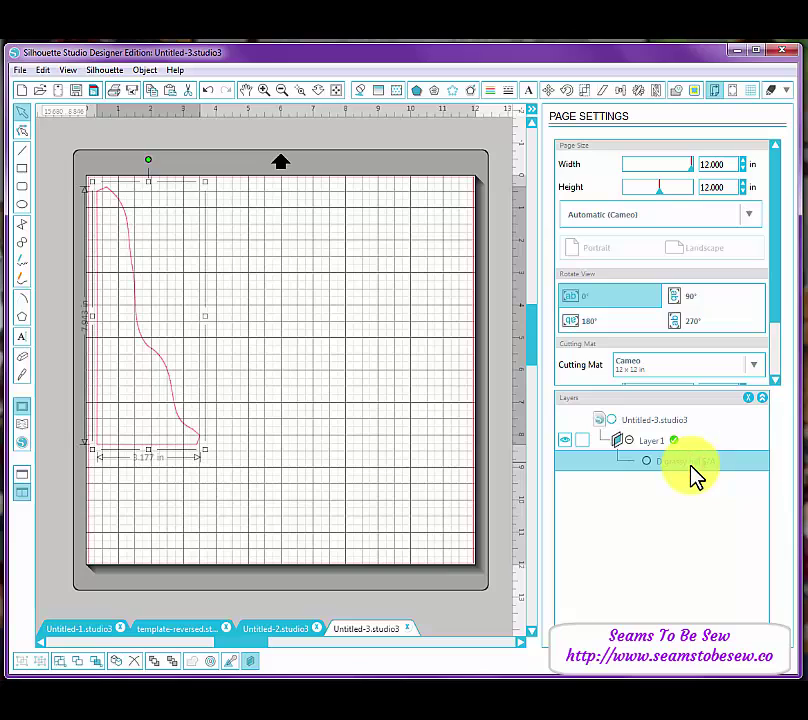
{"action": "left_click", "coordinate": [652, 443]}
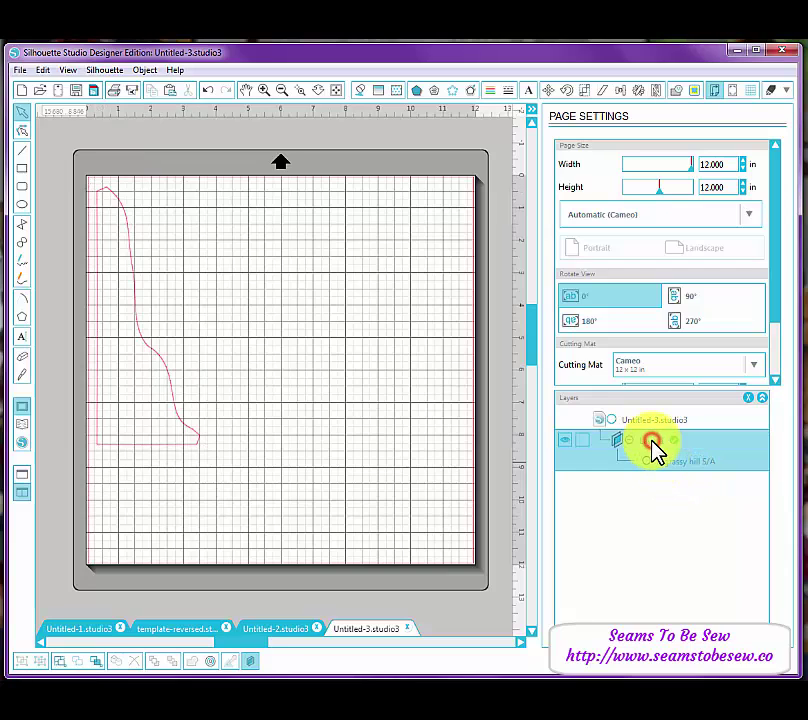
{"action": "left_click", "coordinate": [667, 492]}
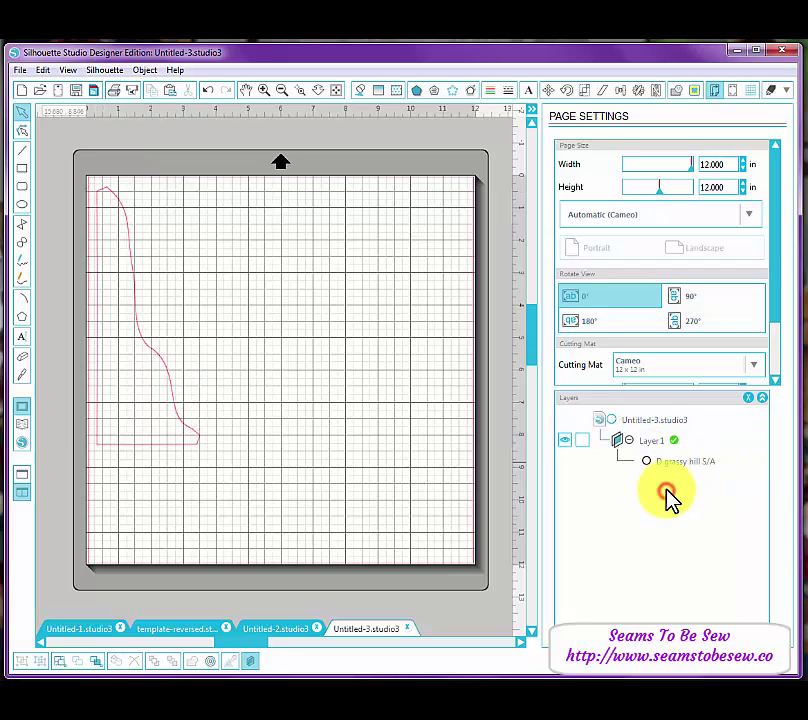
{"action": "double_click", "coordinate": [675, 463]}
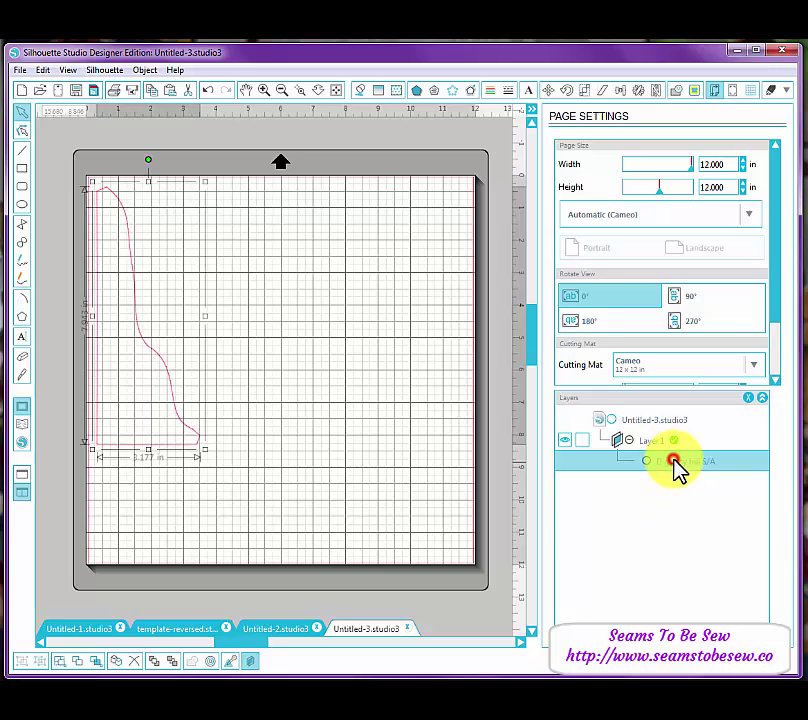
{"action": "mouse_move", "coordinate": [679, 497]}
{"action": "left_mouse_down"}
{"action": "mouse_move", "coordinate": [683, 467]}
{"action": "mouse_move", "coordinate": [682, 483]}
{"action": "left_mouse_up"}
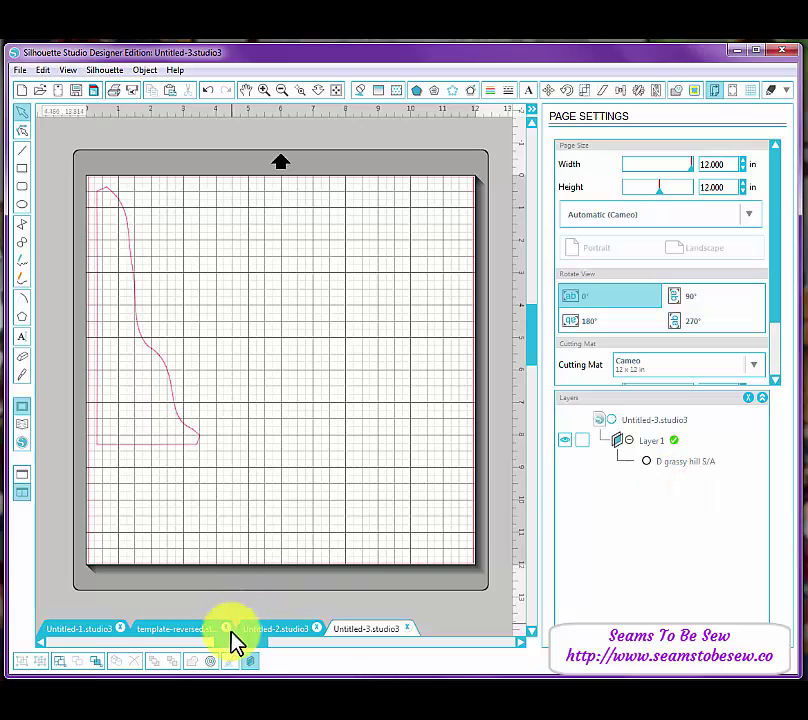
Return to the Untitled-2 document and save it as Untitled-2.studio3 in the 2014-05 folder
{"action": "left_click", "coordinate": [268, 636]}
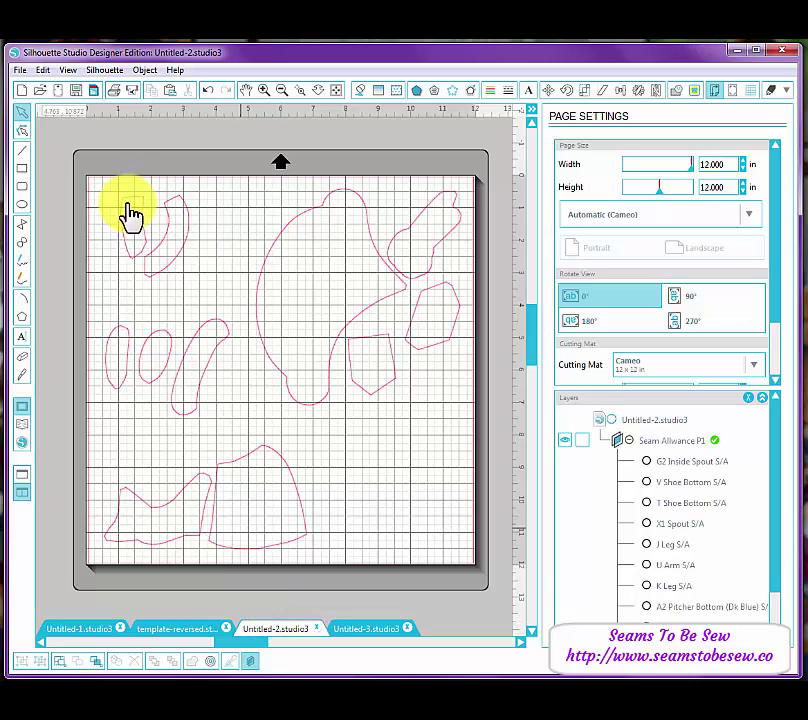
{"action": "left_click", "coordinate": [80, 90]}
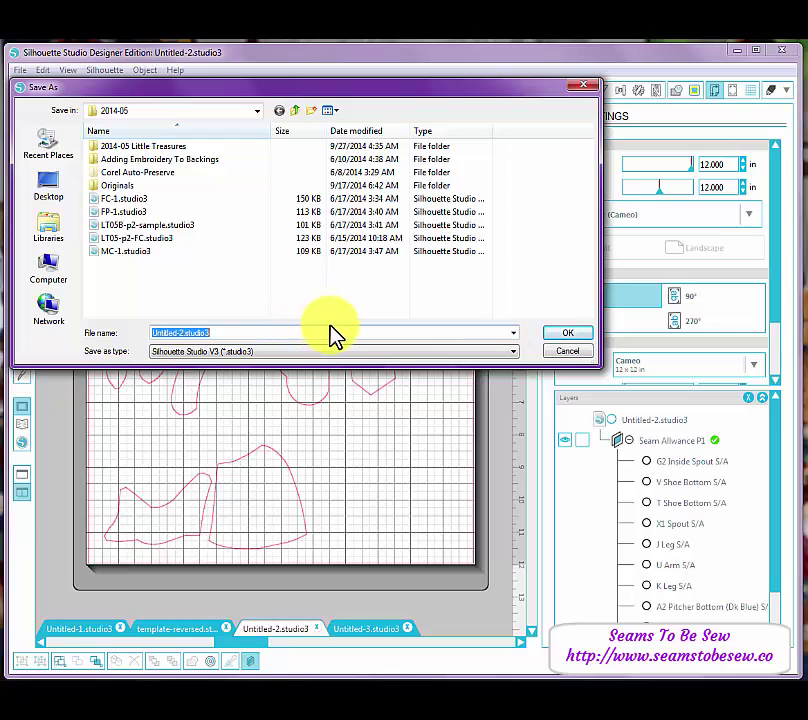
{"action": "left_click", "coordinate": [565, 334]}
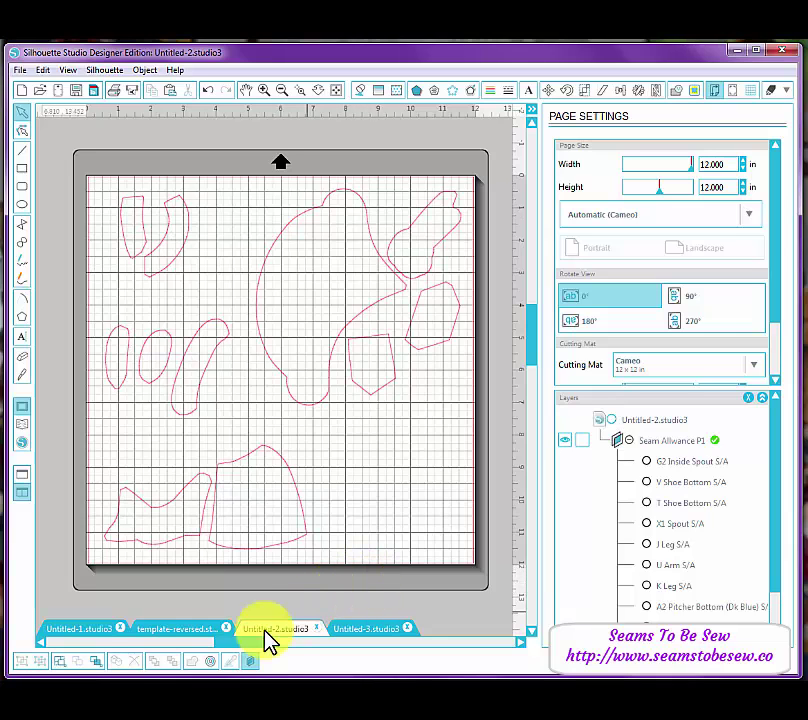
Switch to the template-reversed document and move the A1 Face outline left, close against the grassy hill outline
{"action": "left_click", "coordinate": [155, 629]}
{"action": "scroll", "coordinate": [289, 388], "scroll_direction": "left", "scroll_amount": 3}
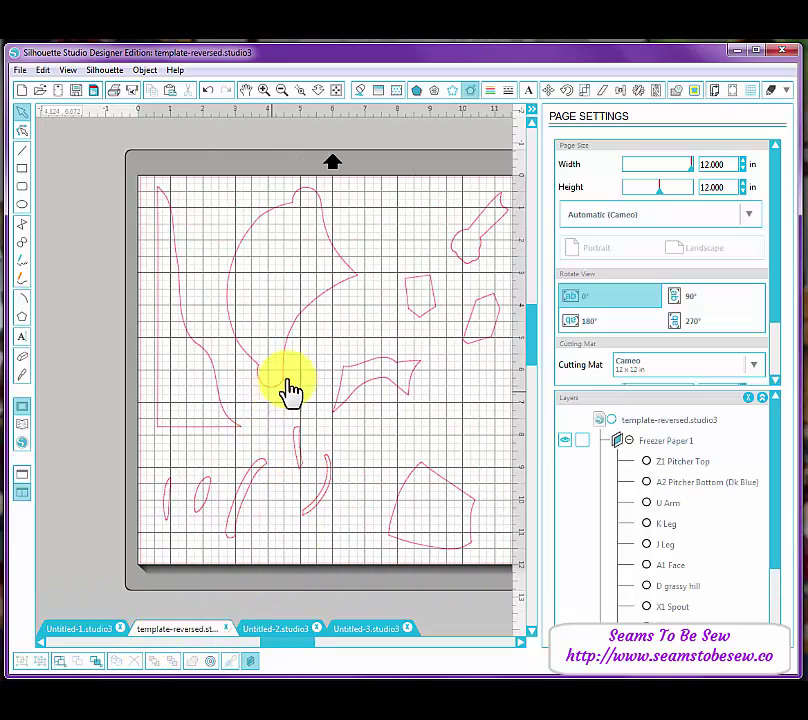
{"action": "left_click", "coordinate": [233, 259]}
{"action": "mouse_move", "coordinate": [203, 262]}
{"action": "left_mouse_down"}
{"action": "mouse_move", "coordinate": [193, 258]}
{"action": "mouse_move", "coordinate": [195, 270]}
{"action": "left_mouse_up"}
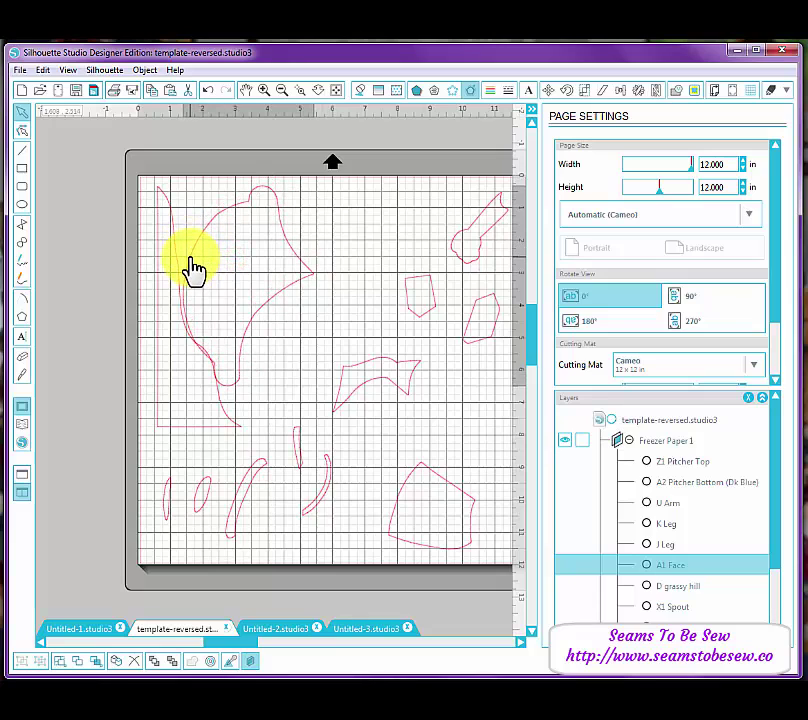
Move the D grassy hill outline in the template left until its straight side meets the page's left edge
{"action": "left_click", "coordinate": [182, 408]}
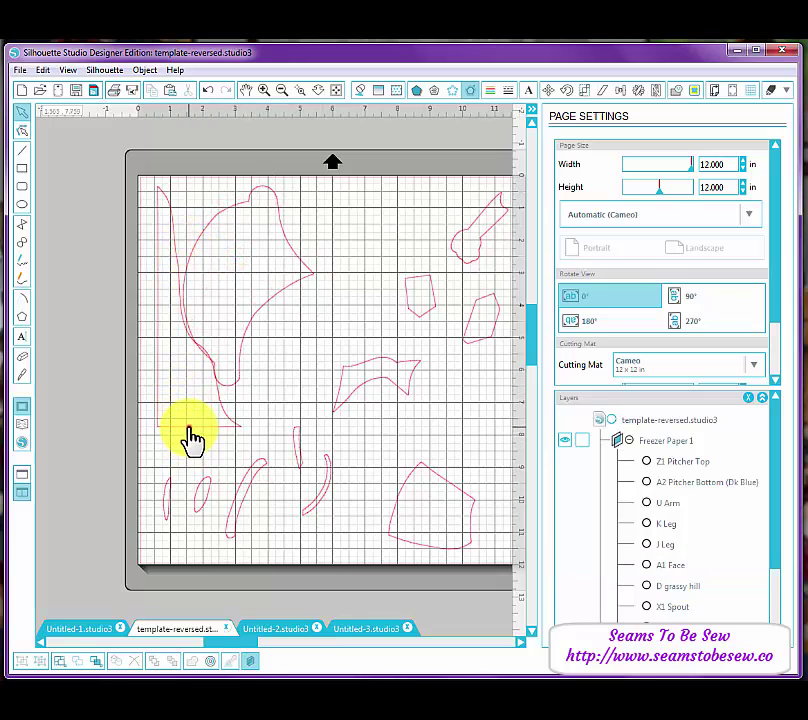
{"action": "left_click", "coordinate": [190, 437]}
{"action": "left_click_drag", "start_coordinate": [185, 442], "coordinate": [181, 437]}
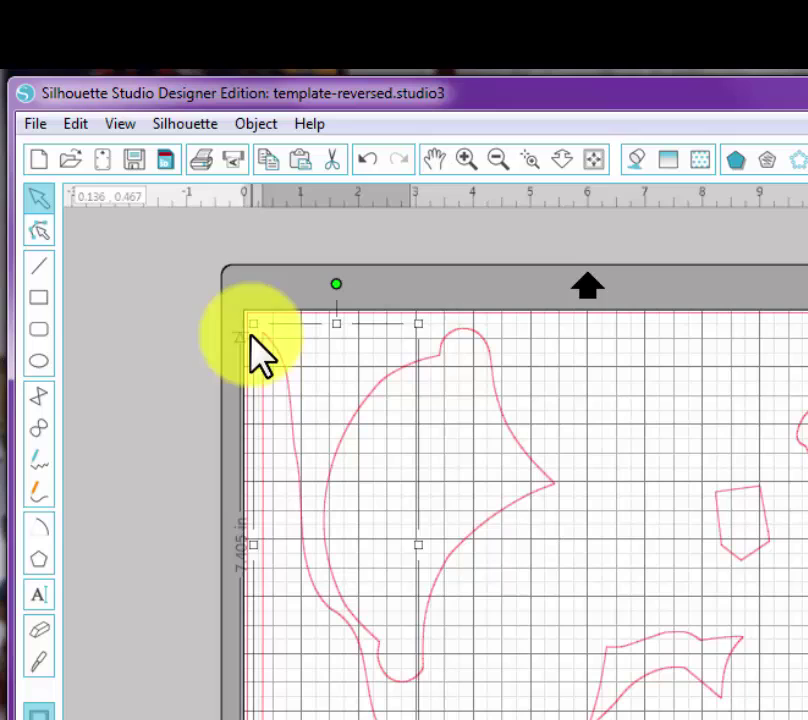
{"action": "left_click", "coordinate": [222, 337]}
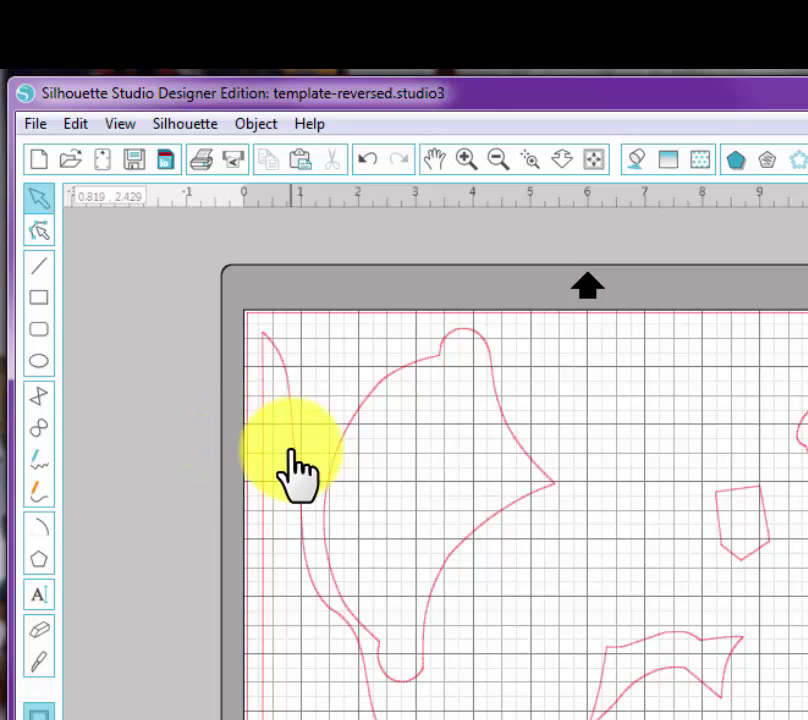
{"action": "left_click_drag", "start_coordinate": [263, 431], "coordinate": [247, 433]}
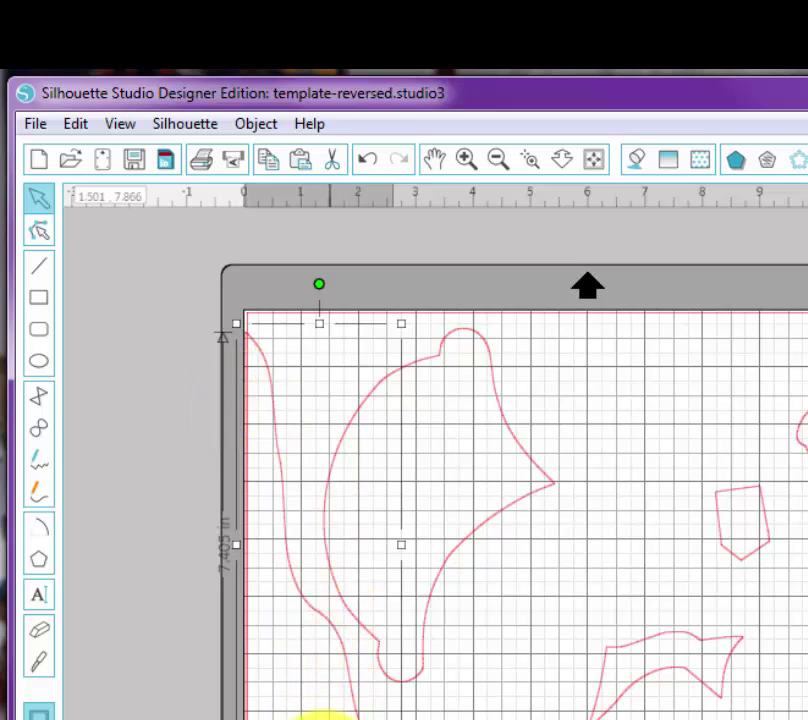
Move the D grassy hill outline right to about 0.5 in from the page's left edge, and nudge the A1 Face outline right
{"action": "left_click_drag", "start_coordinate": [323, 716], "coordinate": [340, 718]}
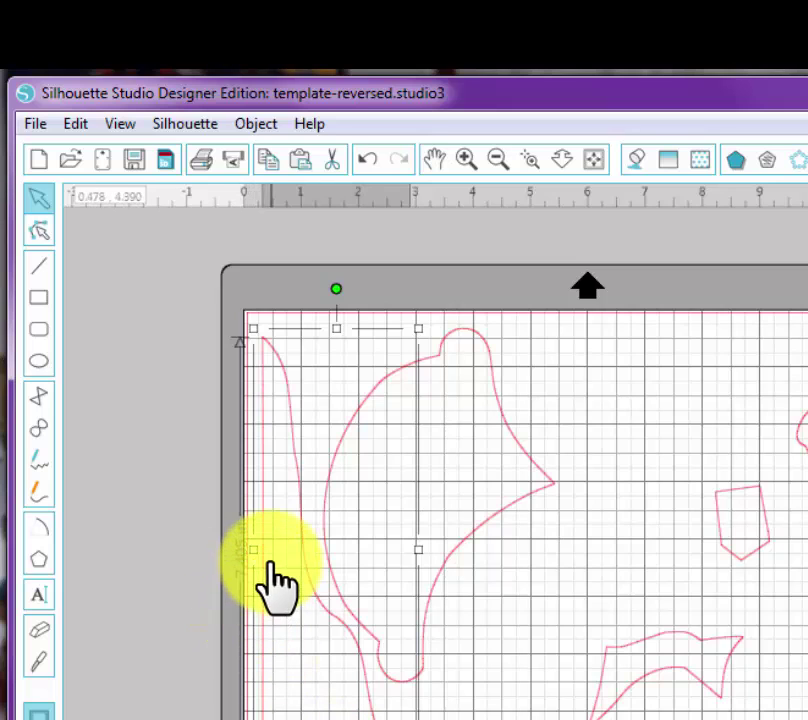
{"action": "left_click_drag", "start_coordinate": [296, 488], "coordinate": [304, 487]}
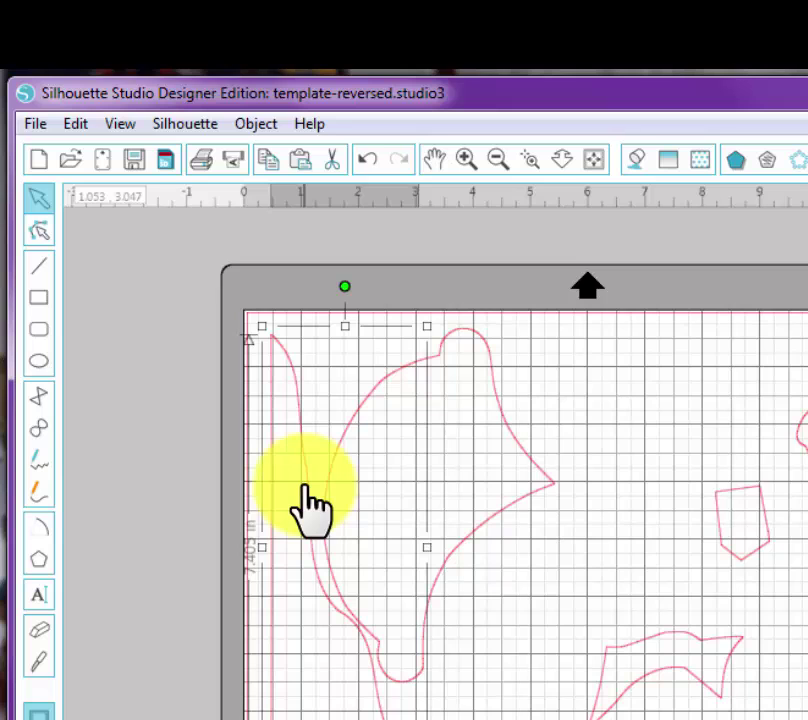
{"action": "left_click", "coordinate": [504, 508]}
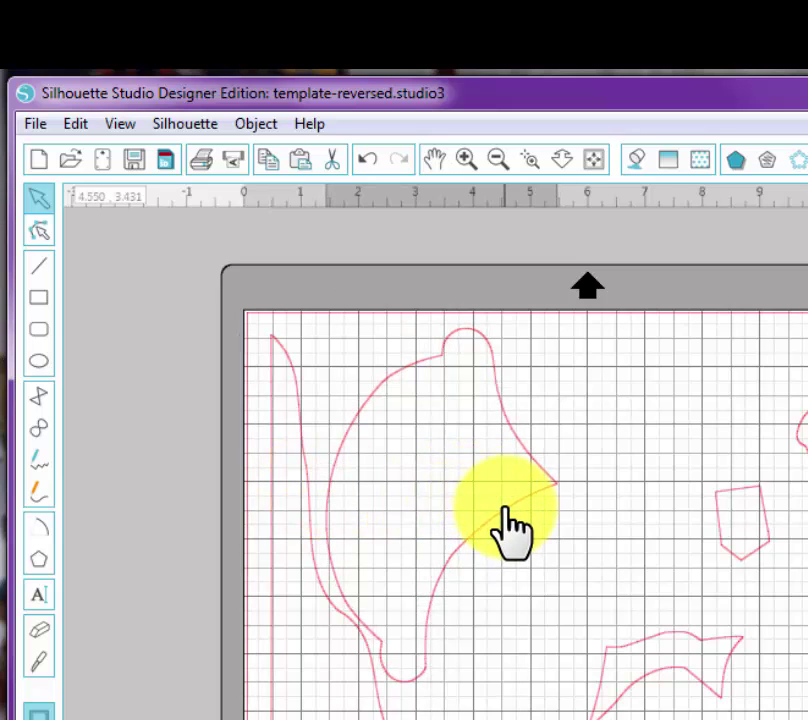
{"action": "left_click", "coordinate": [505, 510]}
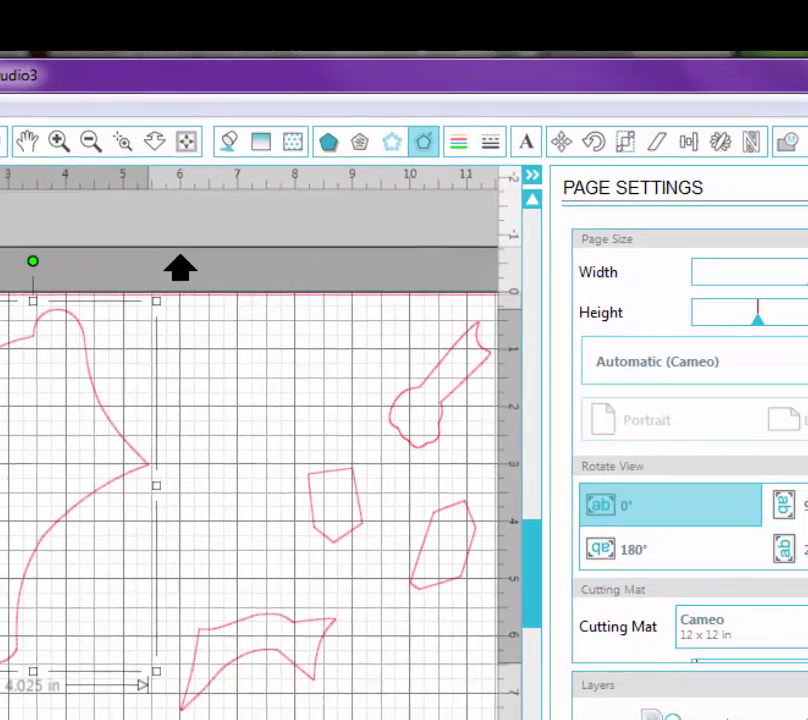
Nest all template pieces within the cut area, using 2 rotations and a padding of 1
{"action": "scroll", "coordinate": [140, 450], "scroll_direction": "right", "scroll_amount": 5}
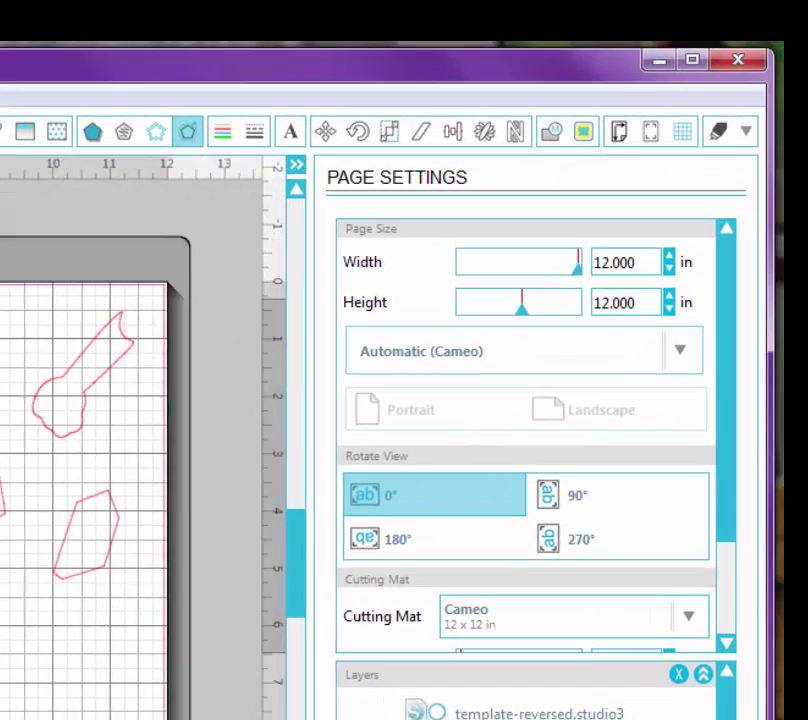
{"action": "left_click", "coordinate": [361, 496]}
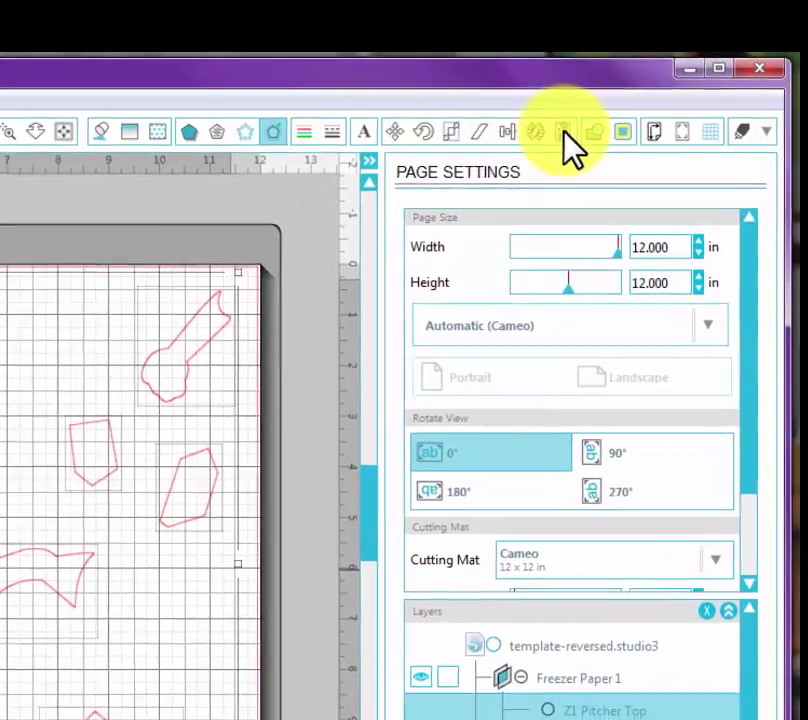
{"action": "left_click", "coordinate": [517, 132]}
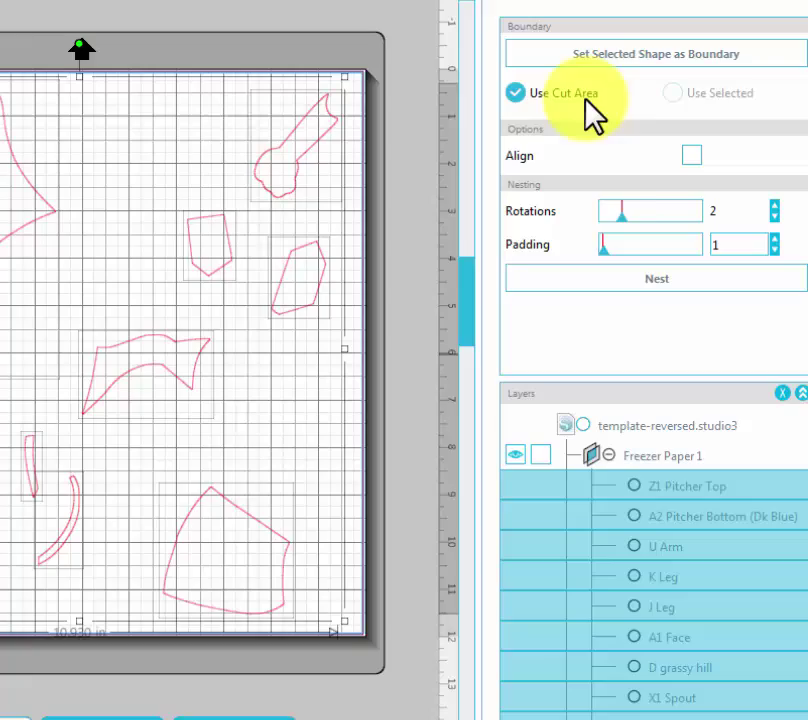
{"action": "left_click", "coordinate": [624, 283]}
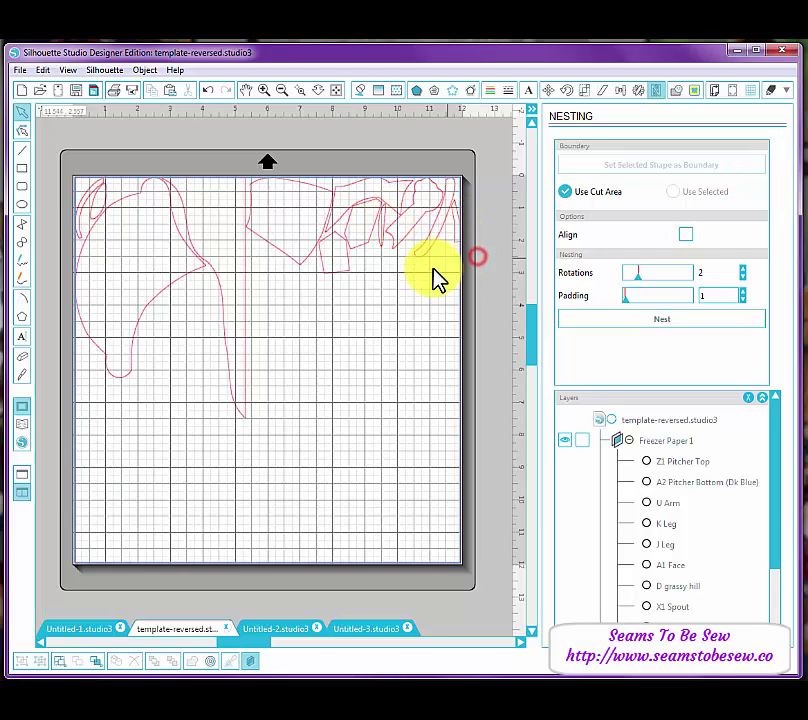
Pull the short narrow strip inward from the page's right edge and shift all nested pieces slightly down from the top edge
{"action": "left_click", "coordinate": [455, 245]}
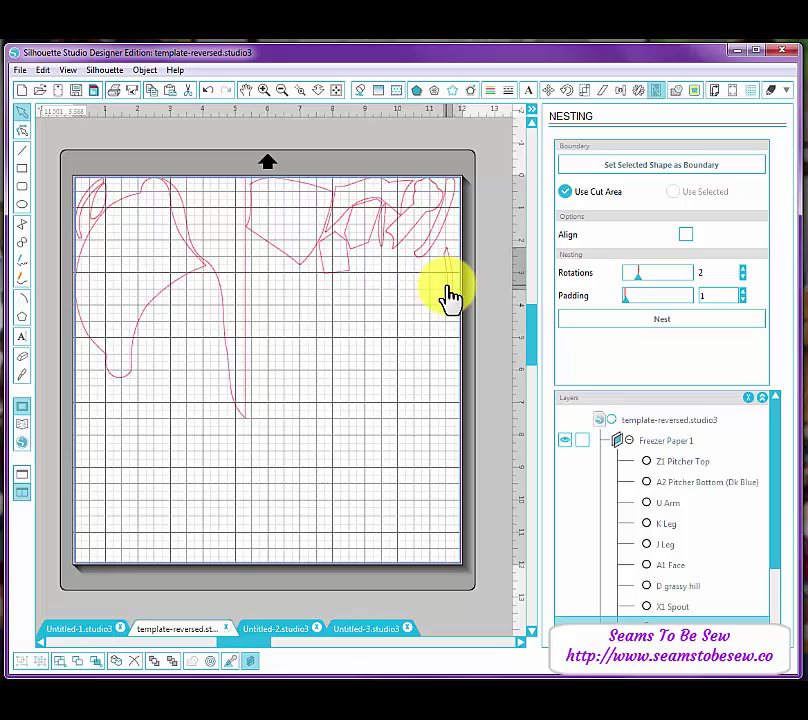
{"action": "left_click", "coordinate": [62, 161]}
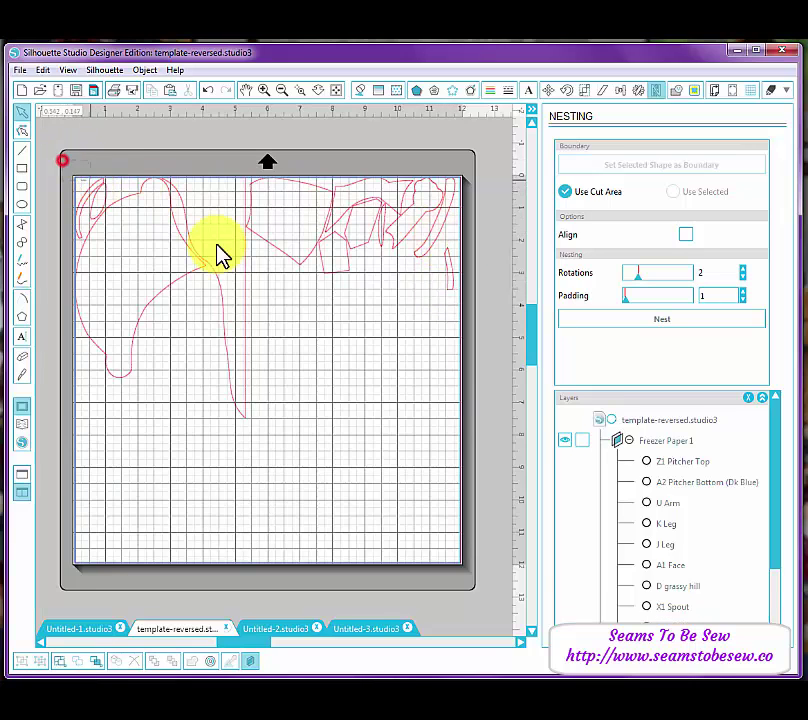
{"action": "left_click_drag", "start_coordinate": [220, 255], "coordinate": [487, 418]}
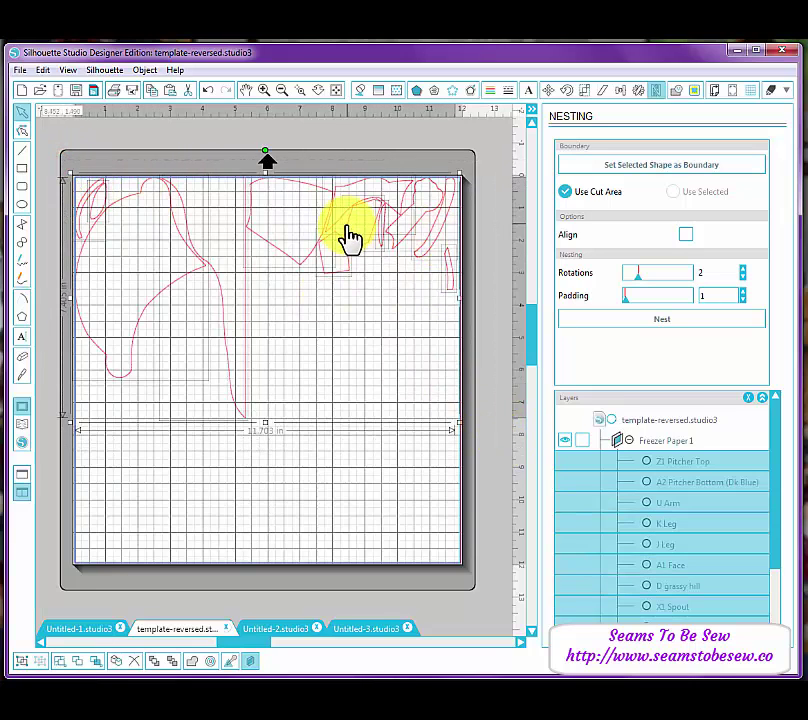
{"action": "left_click_drag", "start_coordinate": [350, 236], "coordinate": [350, 248]}
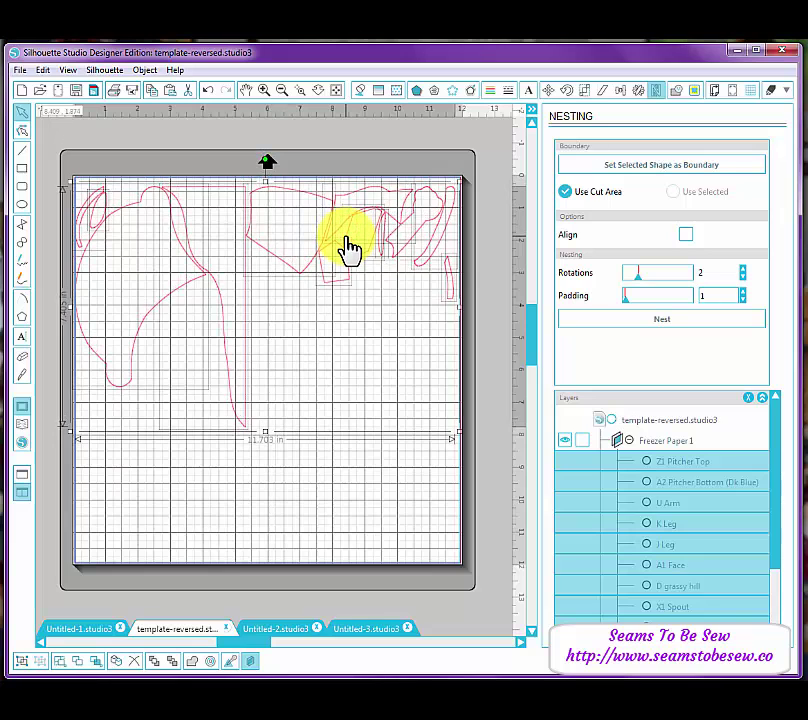
{"action": "left_click", "coordinate": [498, 264]}
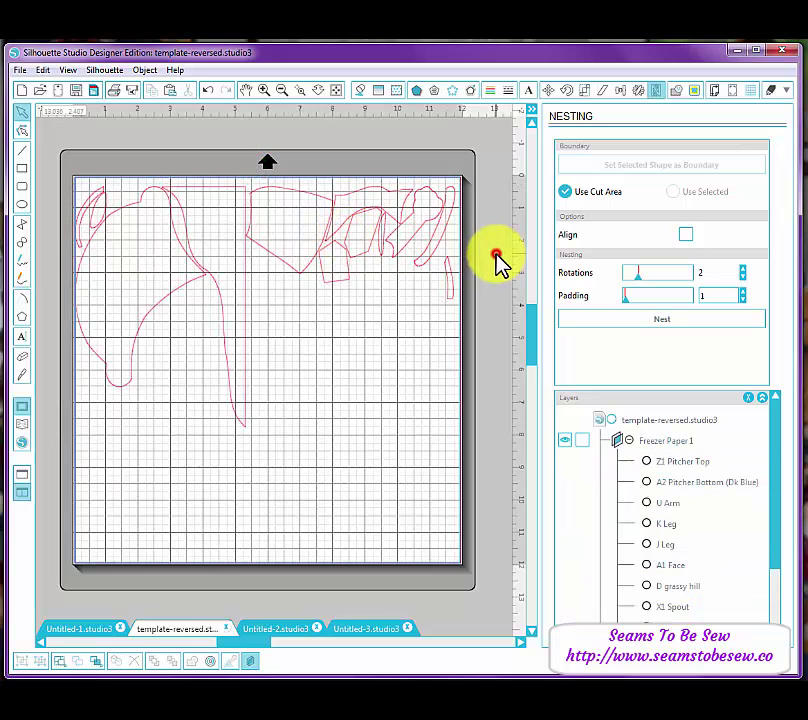
Move the curved strip out of the page's upper-left corner, and shift the A1 Face outline and small oval piece away from the left edge
{"action": "left_click", "coordinate": [87, 220]}
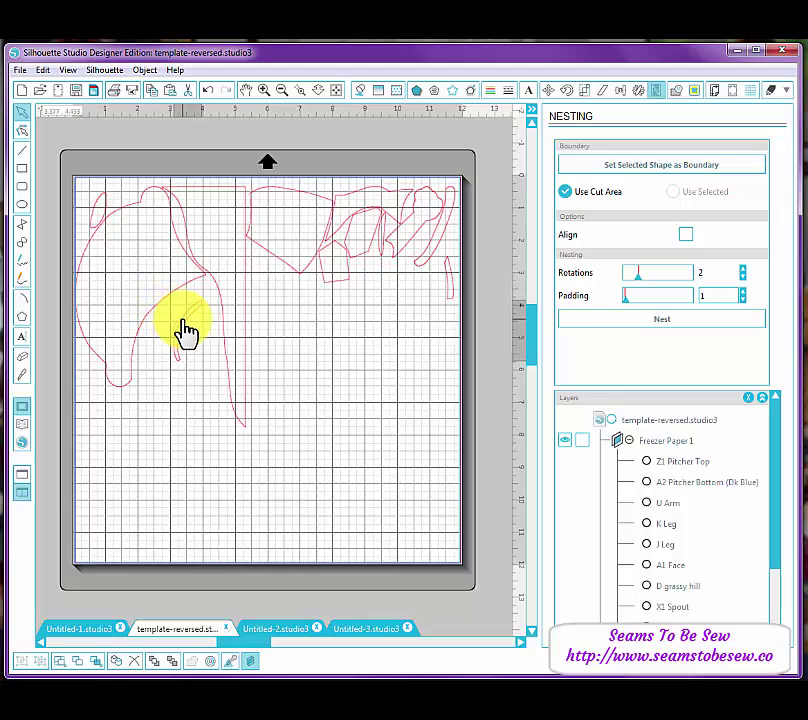
{"action": "left_click", "coordinate": [146, 318]}
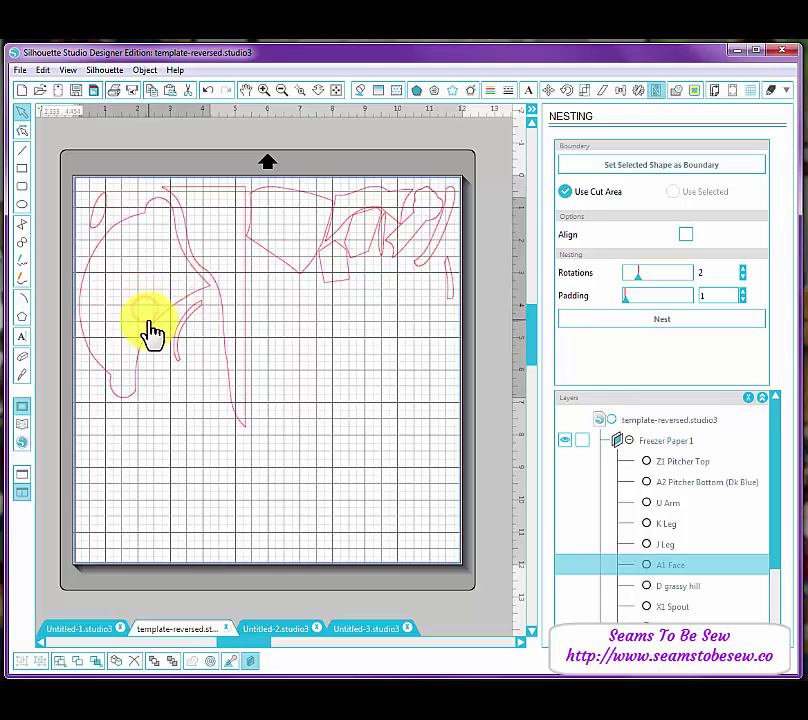
{"action": "left_click_drag", "start_coordinate": [147, 320], "coordinate": [156, 324]}
{"action": "left_click", "coordinate": [148, 325]}
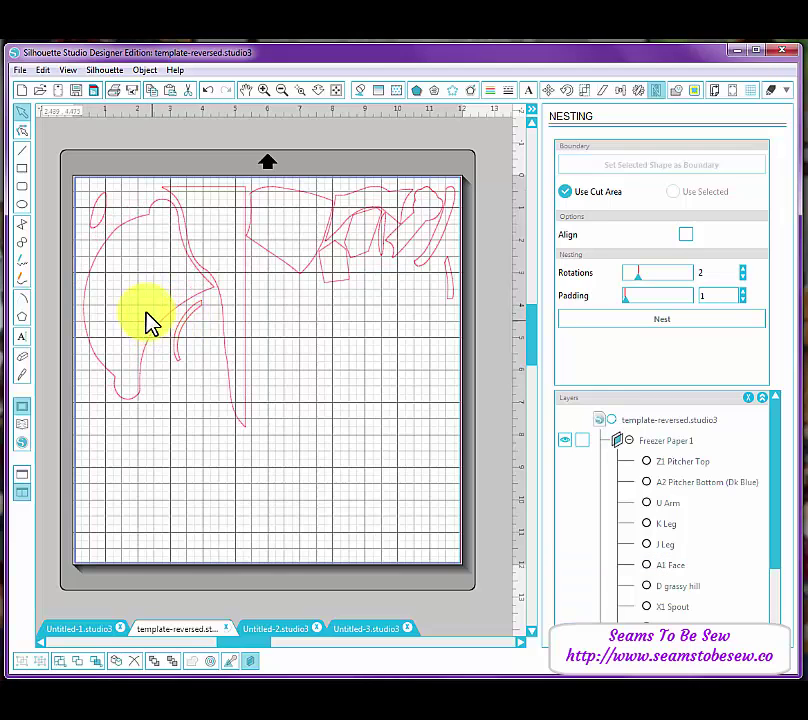
{"action": "left_click", "coordinate": [103, 214]}
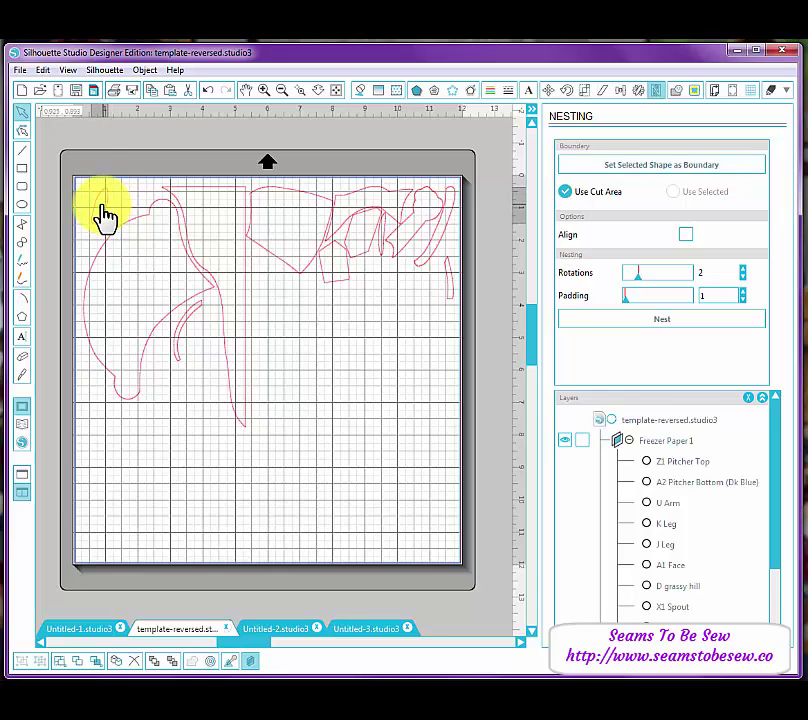
{"action": "left_click_drag", "start_coordinate": [101, 208], "coordinate": [119, 213]}
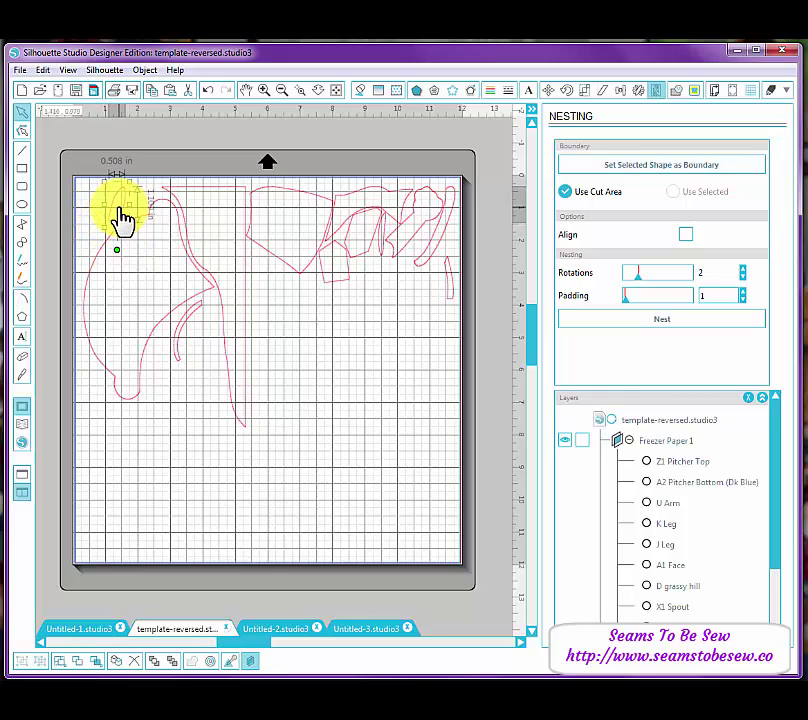
Move the curved strip below the large five-sided piece and rotate it to follow that piece's lower edge
{"action": "left_click", "coordinate": [177, 338]}
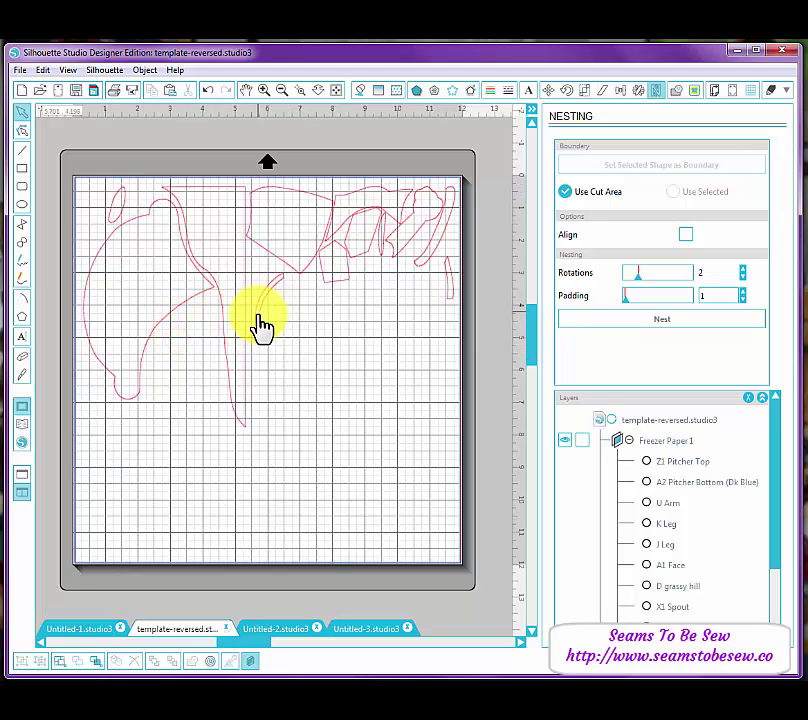
{"action": "left_click", "coordinate": [262, 301]}
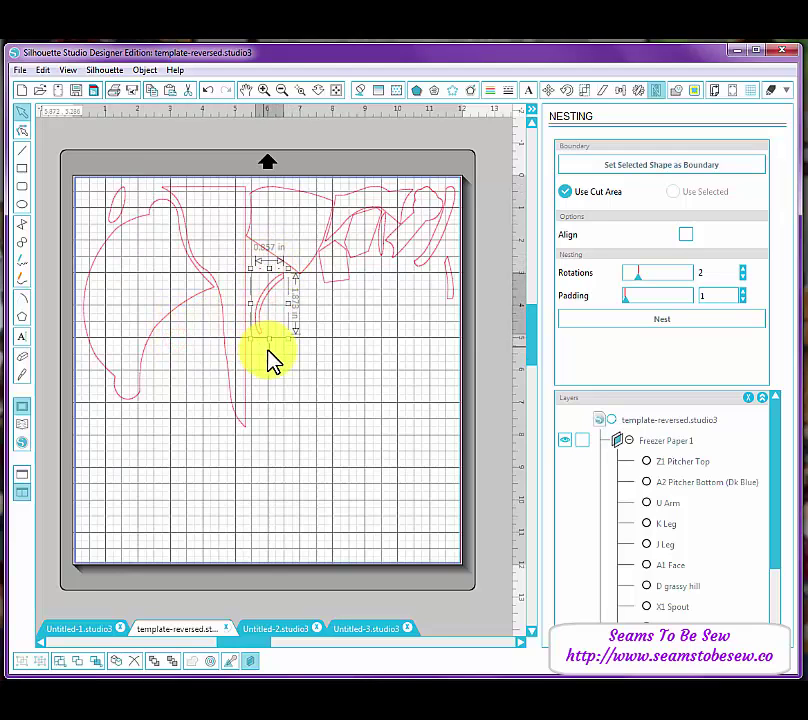
{"action": "left_click_drag", "start_coordinate": [269, 360], "coordinate": [301, 301]}
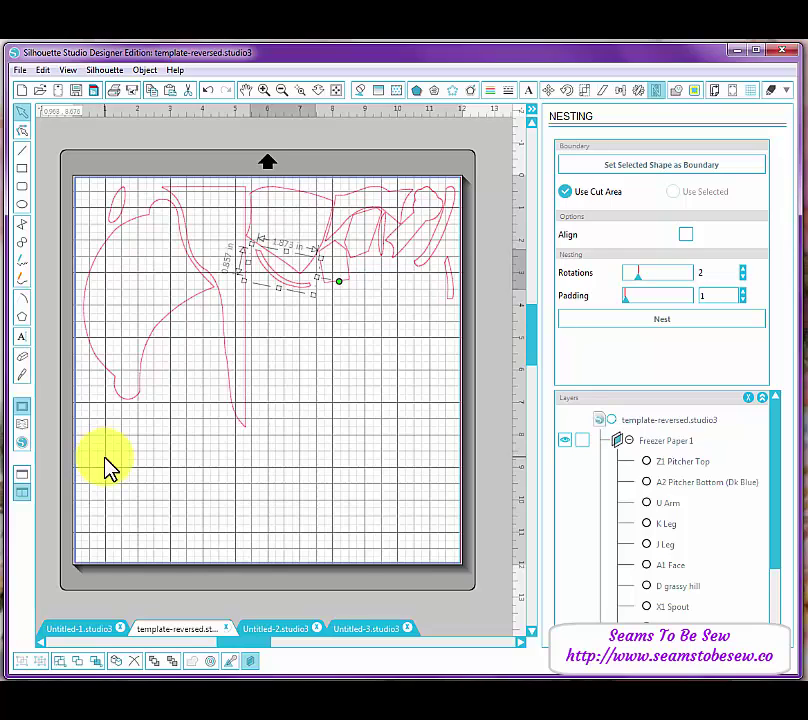
{"action": "left_click", "coordinate": [272, 402]}
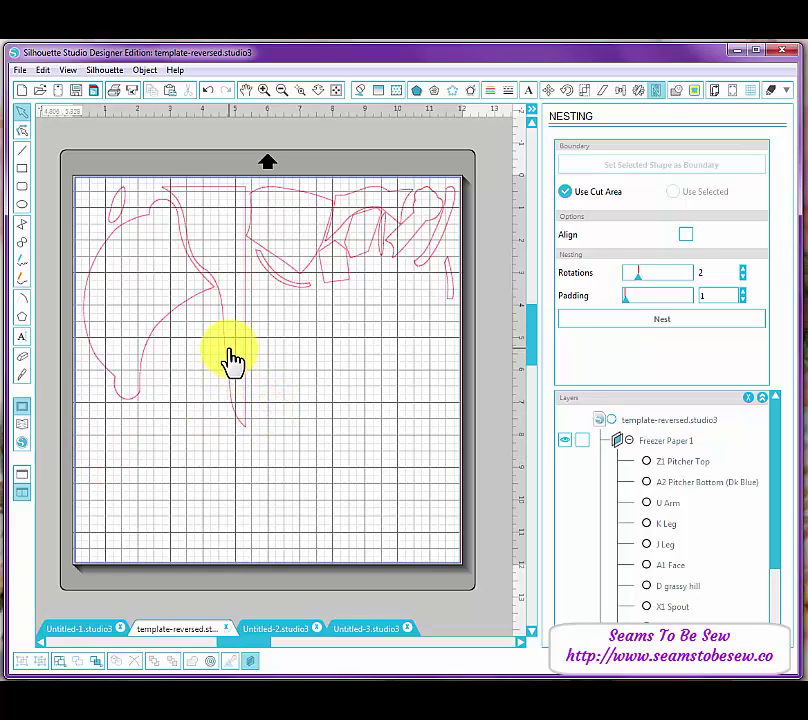
{"action": "left_click_drag", "start_coordinate": [231, 361], "coordinate": [283, 288]}
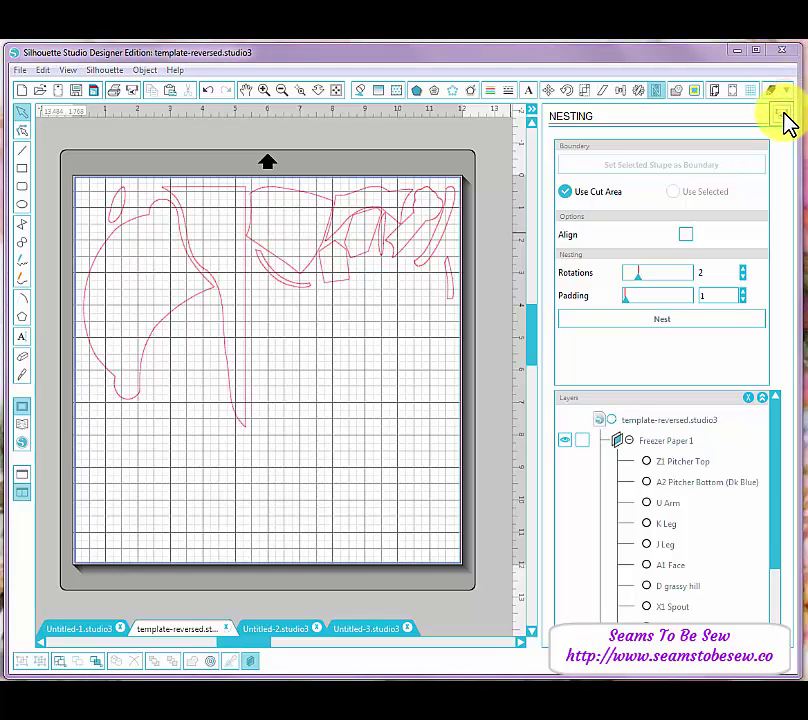
Open the page settings and enlarge their area so the cutting mat and border options are accessible
{"action": "left_click", "coordinate": [752, 91]}
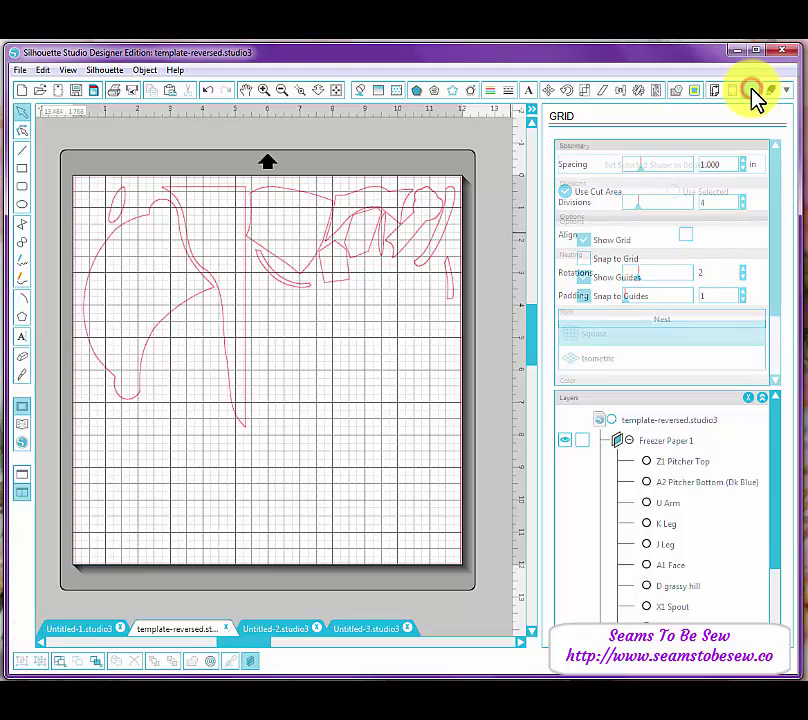
{"action": "left_click", "coordinate": [736, 92]}
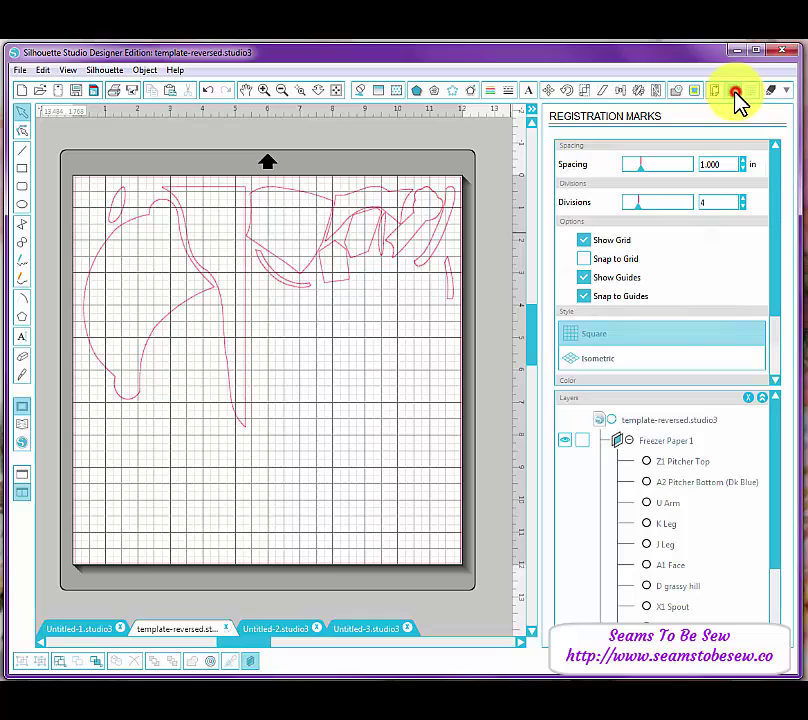
{"action": "left_click", "coordinate": [716, 92]}
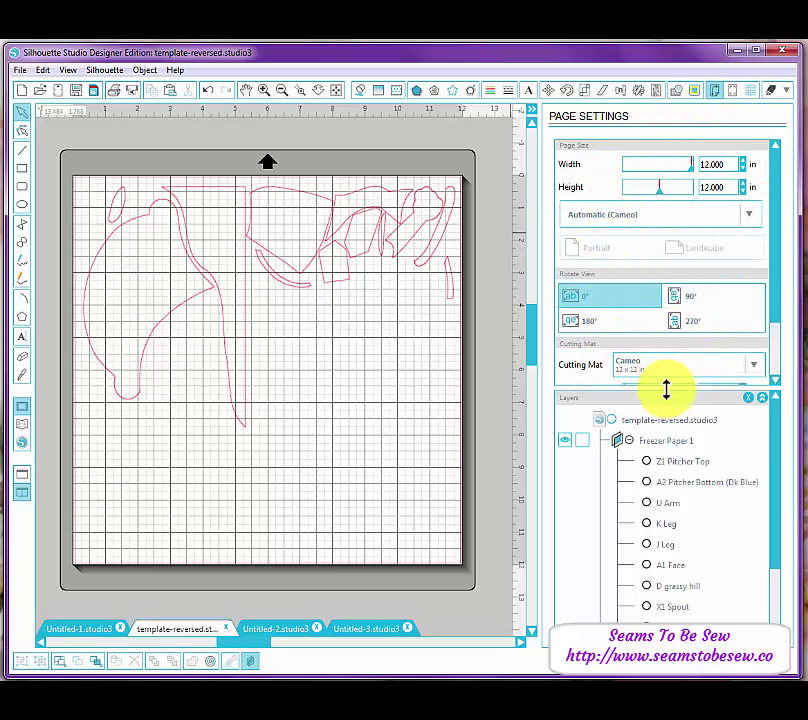
{"action": "left_click_drag", "start_coordinate": [666, 388], "coordinate": [647, 554]}
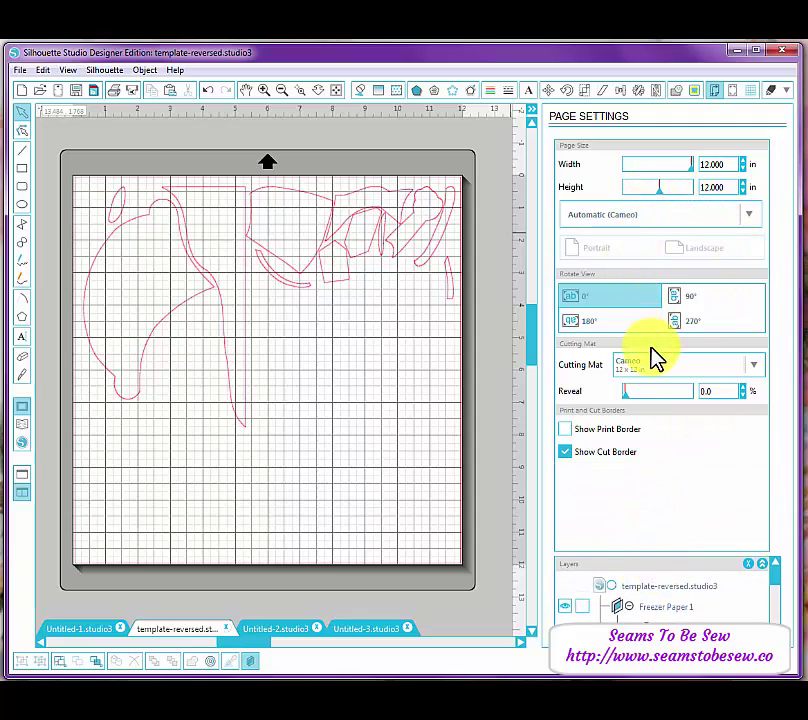
Try the Portrait 8 x 12 in cutting mat and return to the Cameo 12 x 12 in mat
{"action": "left_click", "coordinate": [682, 369]}
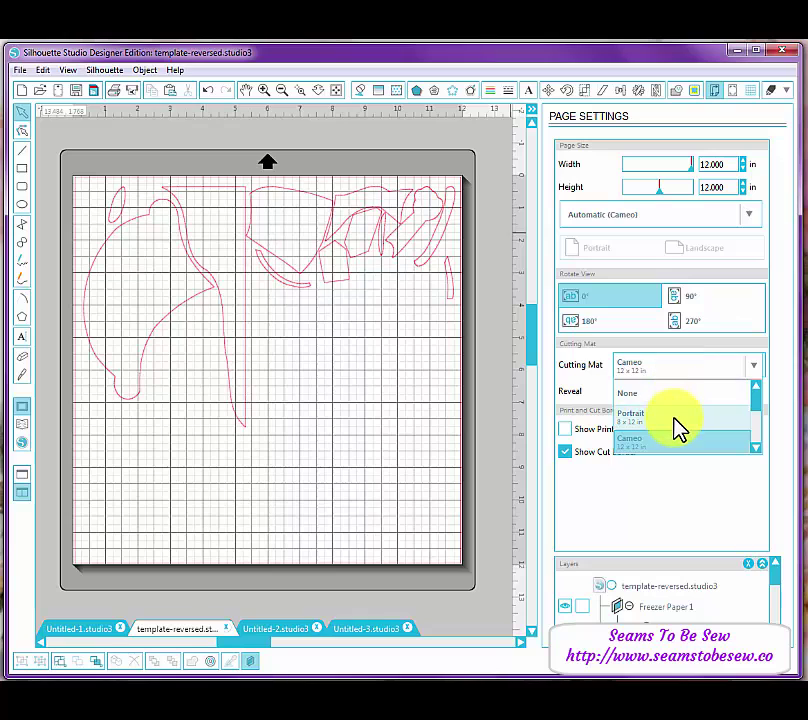
{"action": "left_click", "coordinate": [674, 420]}
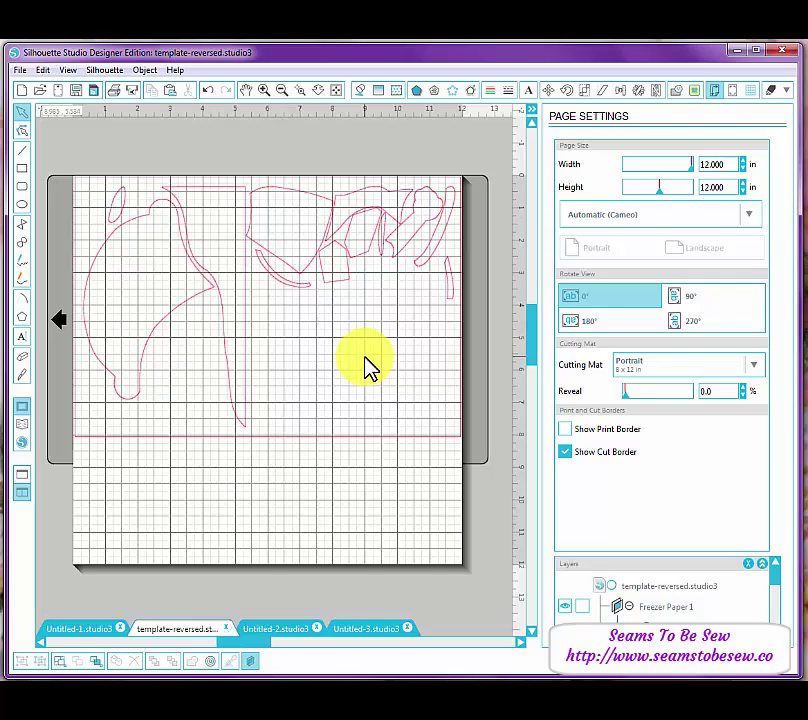
{"action": "left_click", "coordinate": [755, 368]}
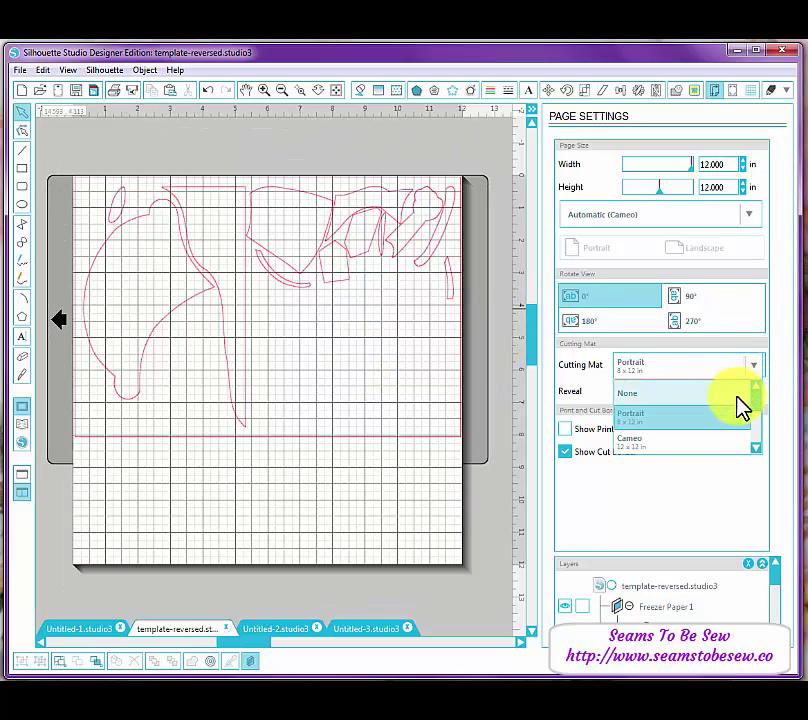
{"action": "left_click", "coordinate": [695, 445]}
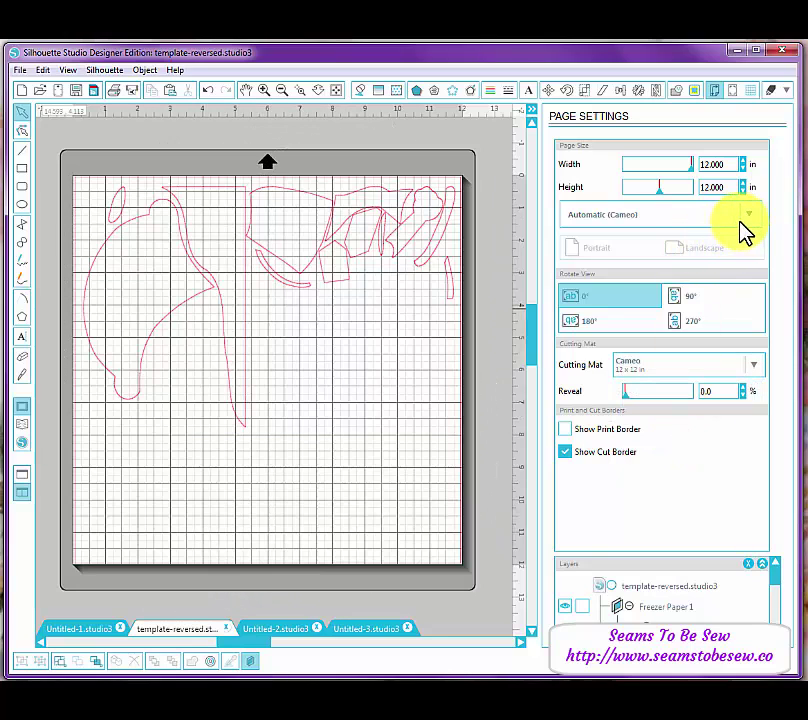
Set a custom page size 8 in wide and 11 in high
{"action": "left_click", "coordinate": [708, 165]}
{"action": "type", "text": "8.5"}
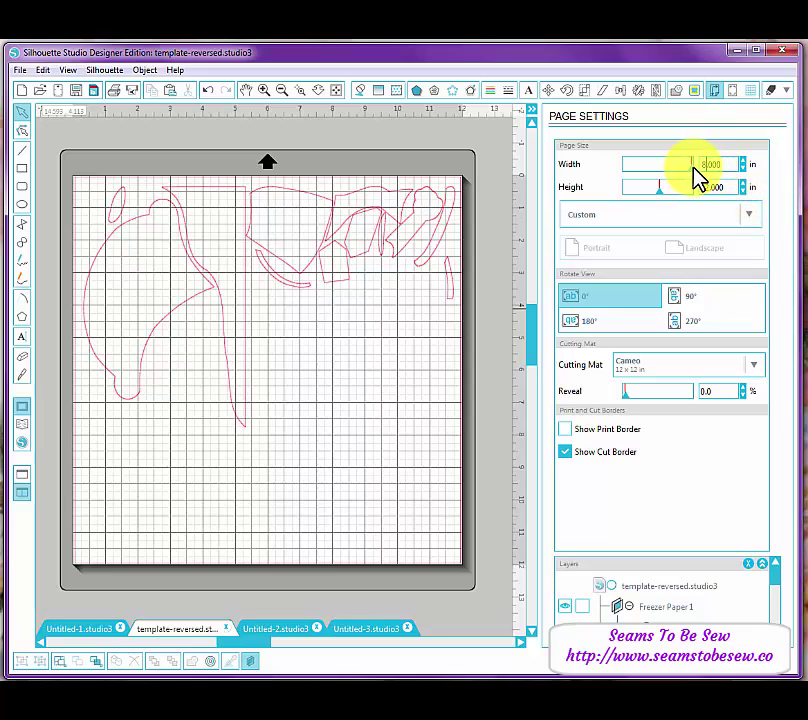
{"action": "key", "text": "BackSpace"}
{"action": "left_click", "coordinate": [704, 188]}
{"action": "type", "text": "11"}
{"action": "key", "text": "Return"}
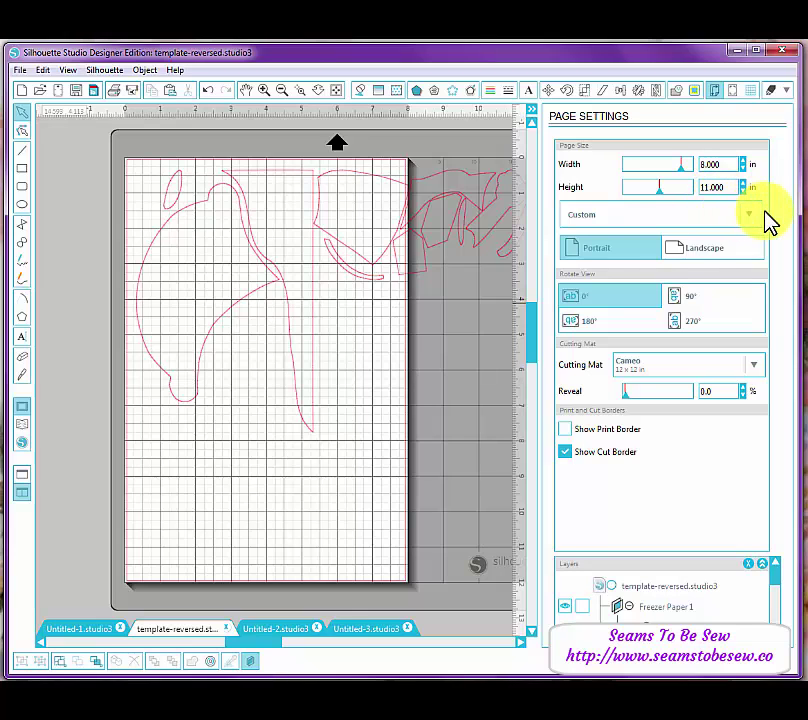
Set the page size to Letter, 8.5 x 11.0 in
{"action": "left_click", "coordinate": [598, 216]}
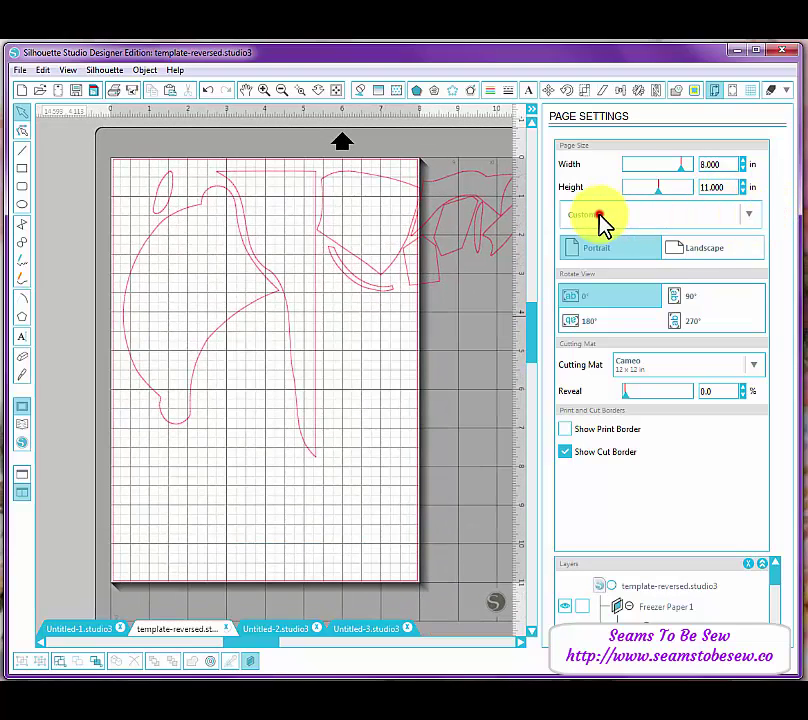
{"action": "left_click_drag", "start_coordinate": [757, 253], "coordinate": [767, 271]}
{"action": "left_click", "coordinate": [707, 258]}
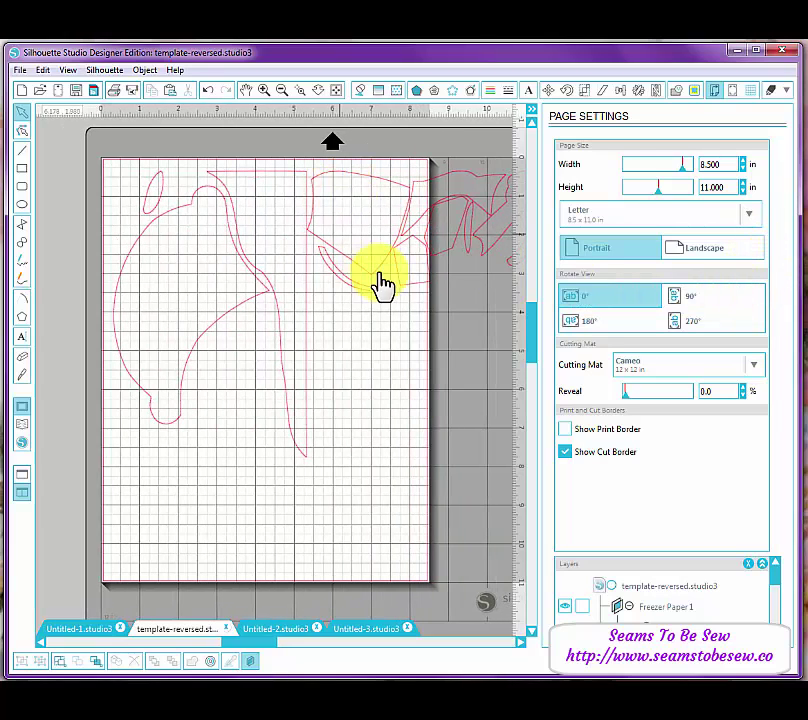
Move the four-pointed curved piece to the page's lower-left area and the slim leaf-shaped piece to the open middle area
{"action": "left_click_drag", "start_coordinate": [460, 249], "coordinate": [204, 474]}
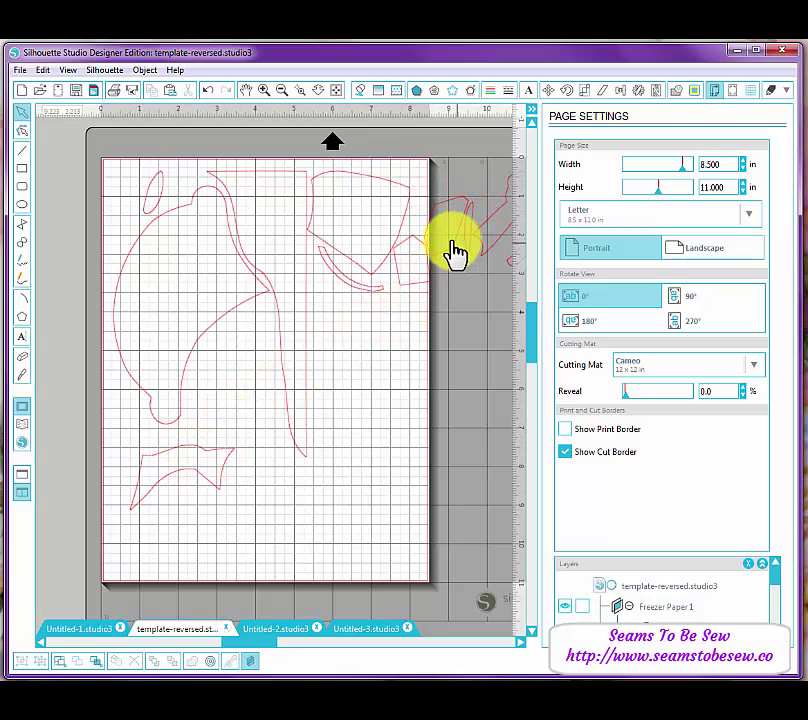
{"action": "left_click_drag", "start_coordinate": [453, 243], "coordinate": [420, 318]}
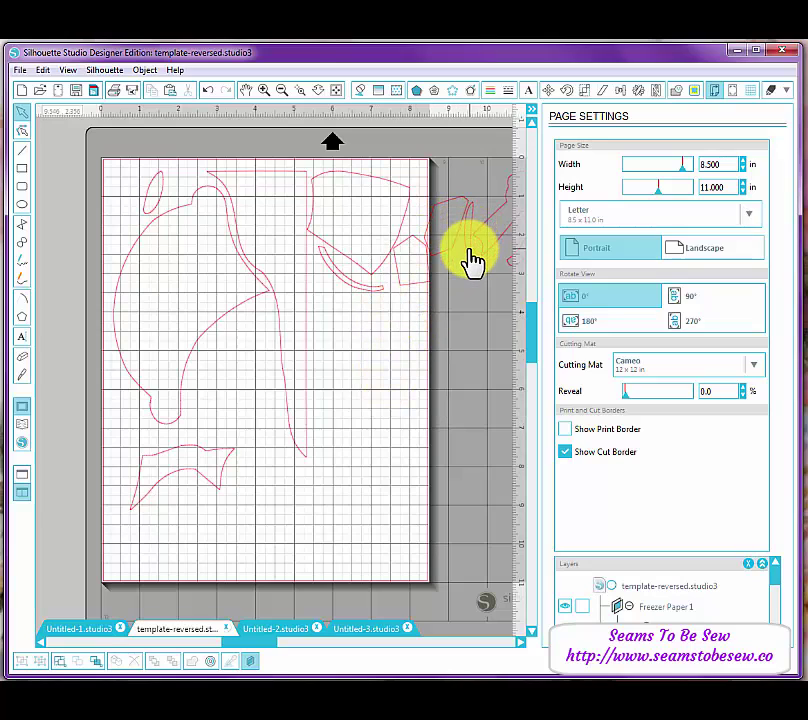
{"action": "left_click", "coordinate": [468, 248]}
Switch the page to Landscape and rotate the four-pointed curved piece to nest upright inside the large shape's inner curve
{"action": "left_click", "coordinate": [692, 248]}
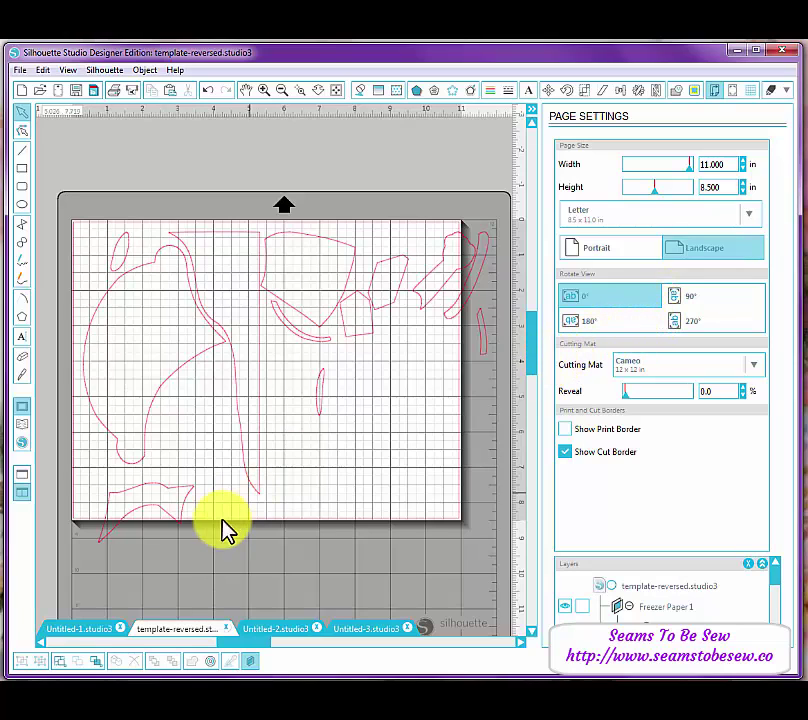
{"action": "left_click_drag", "start_coordinate": [188, 493], "coordinate": [238, 455]}
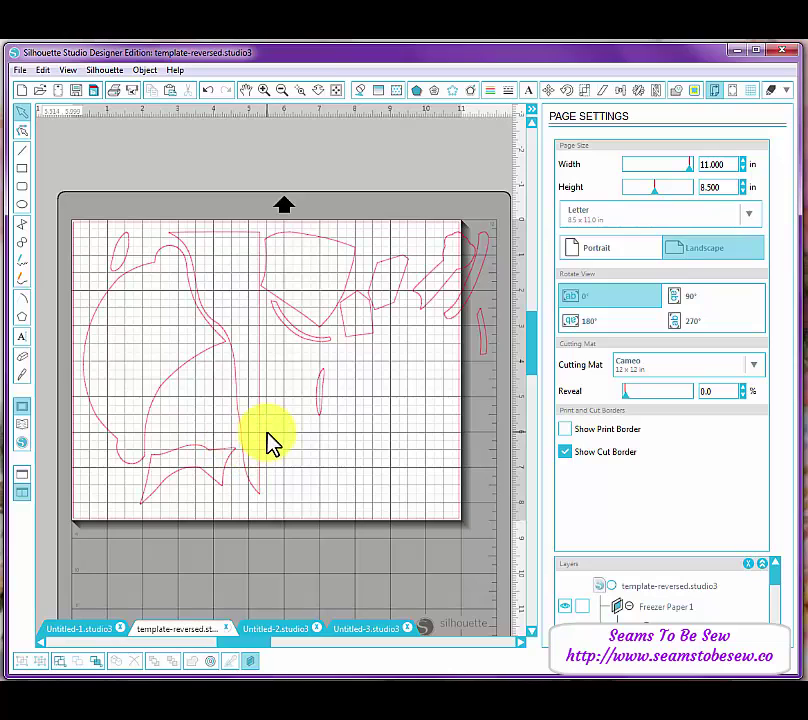
{"action": "left_click", "coordinate": [215, 492]}
{"action": "left_click_drag", "start_coordinate": [188, 420], "coordinate": [162, 426]}
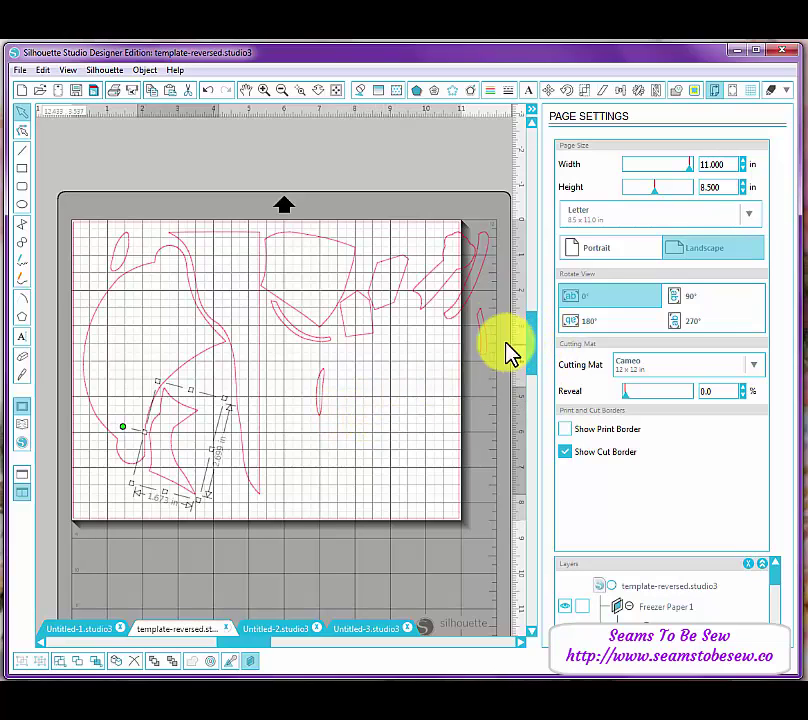
Bring the leg-shaped piece, the long curved strip and the slim upright piece inside the landscape page
{"action": "left_click", "coordinate": [447, 236]}
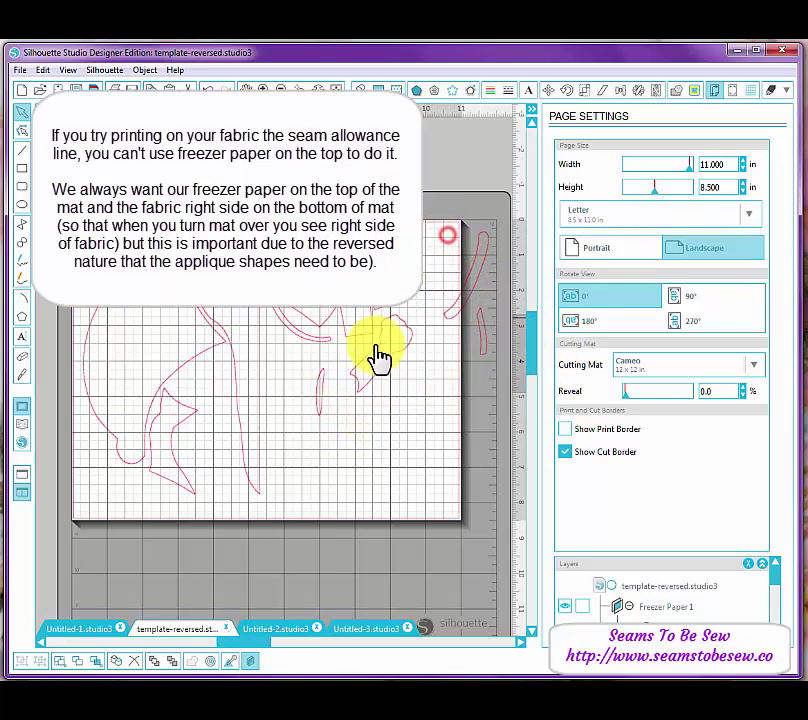
{"action": "left_click_drag", "start_coordinate": [380, 358], "coordinate": [418, 442]}
{"action": "left_click_drag", "start_coordinate": [465, 305], "coordinate": [406, 334]}
{"action": "left_click_drag", "start_coordinate": [483, 340], "coordinate": [444, 271]}
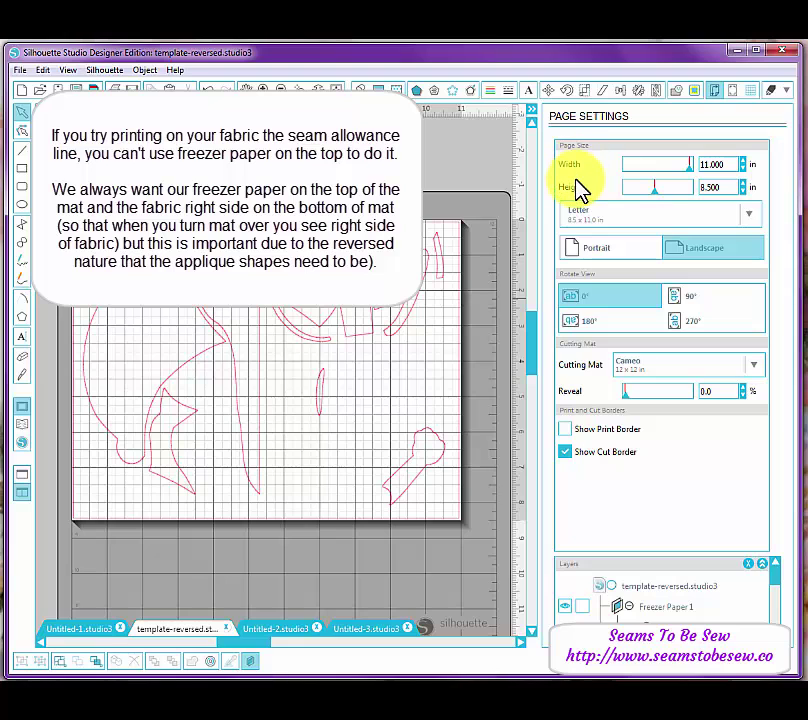
Set the page size to 12 x 12 in
{"action": "left_click", "coordinate": [593, 245]}
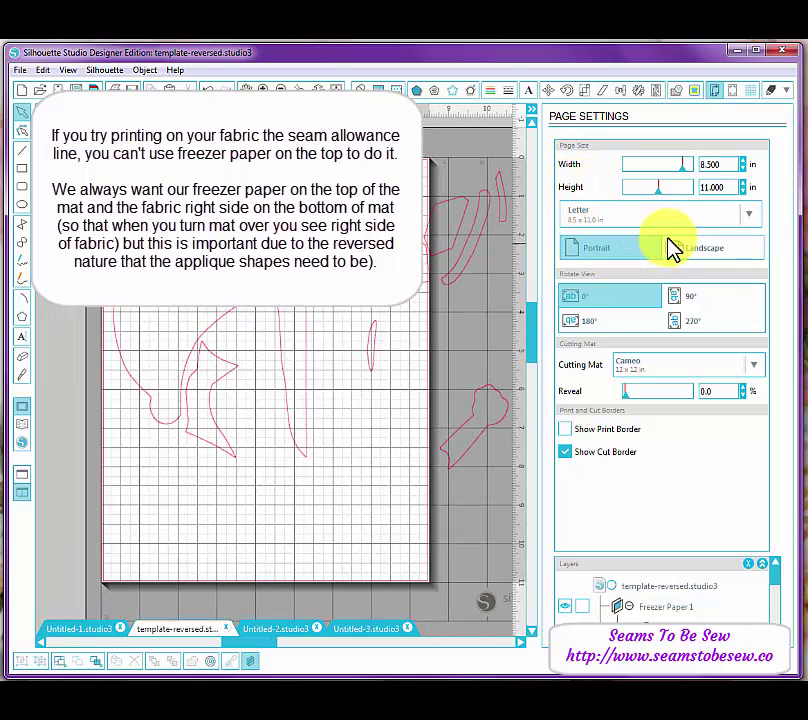
{"action": "left_click", "coordinate": [749, 226]}
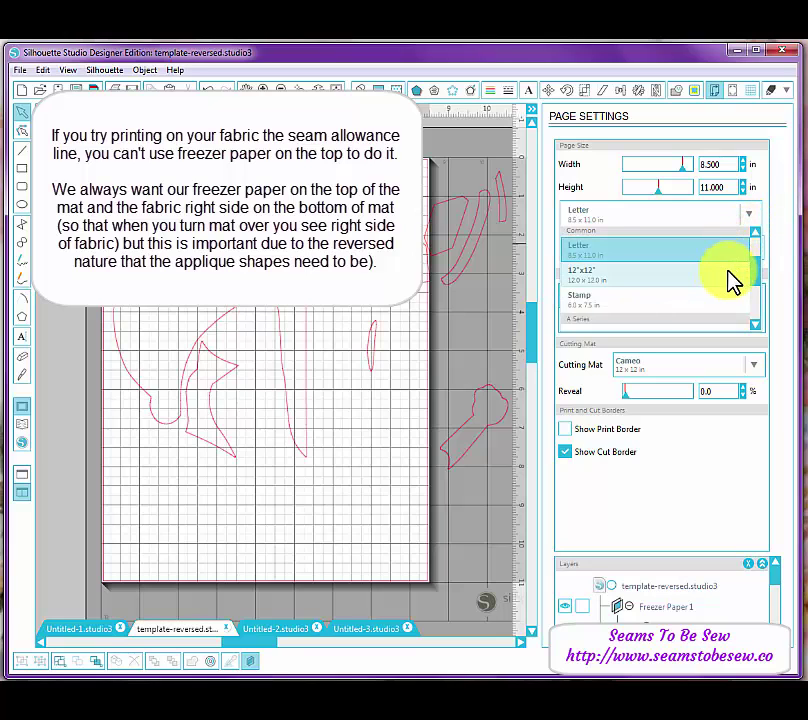
{"action": "left_click", "coordinate": [720, 274]}
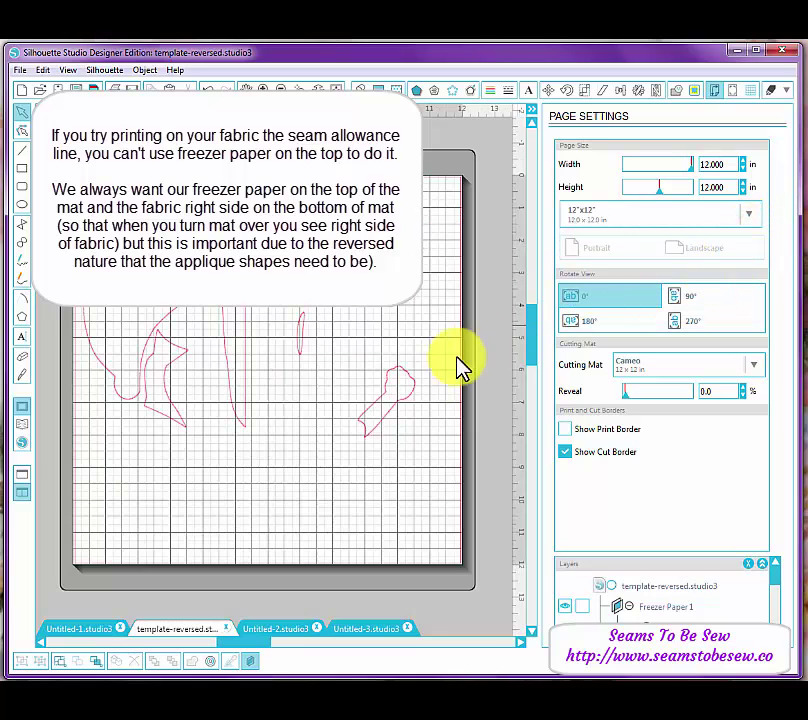
Move the leg-shaped piece up beside the long curved strip and tighten the spacing of the five-sided, six-sided and strip pieces
{"action": "left_click", "coordinate": [400, 380]}
{"action": "left_click_drag", "start_coordinate": [400, 380], "coordinate": [427, 262]}
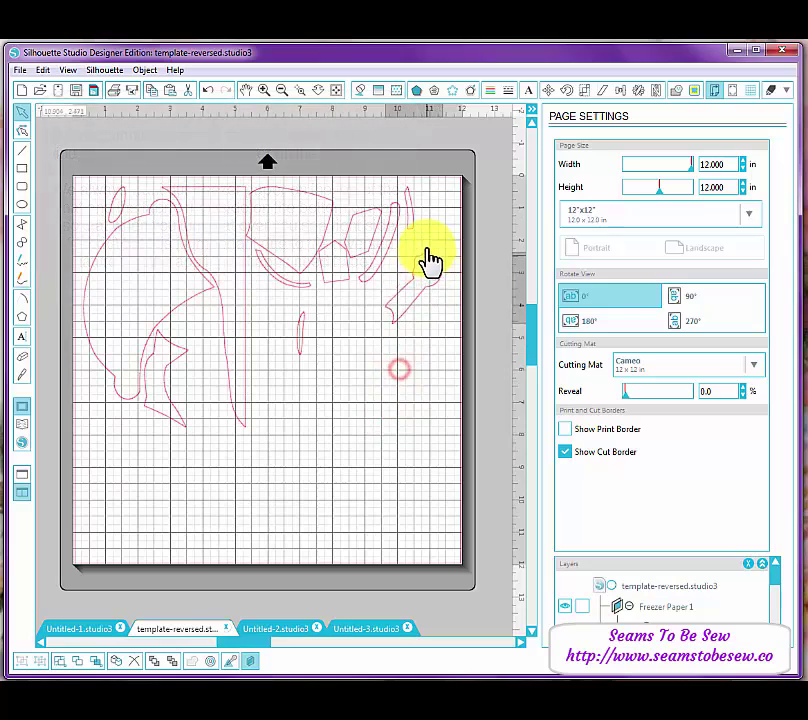
{"action": "left_click_drag", "start_coordinate": [395, 302], "coordinate": [340, 293]}
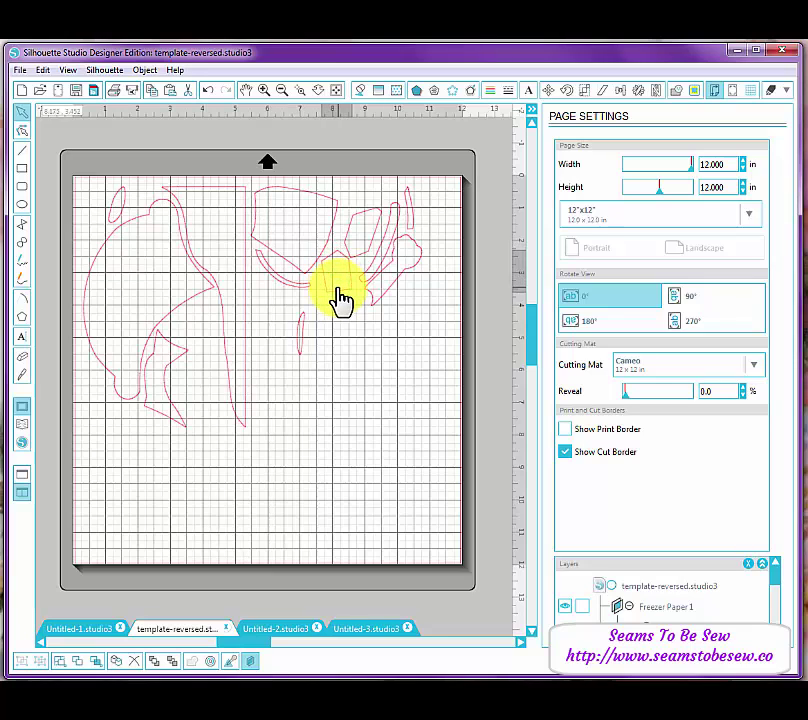
{"action": "left_click_drag", "start_coordinate": [338, 300], "coordinate": [390, 225]}
{"action": "left_click", "coordinate": [405, 225]}
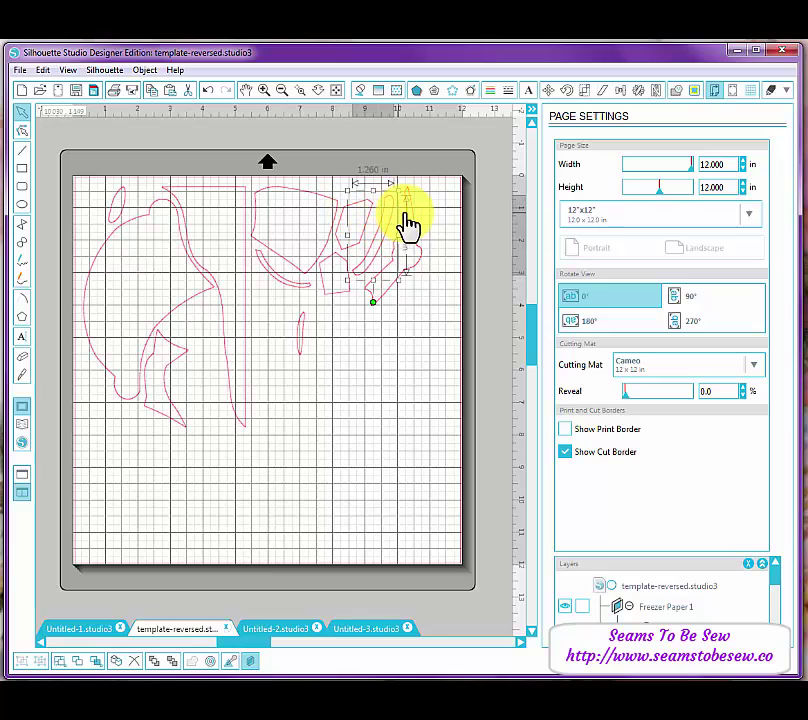
Nest the slim upright piece and leg-shaped piece against the curved strip, and move the slim leaf piece beside the small oval
{"action": "left_click", "coordinate": [408, 224]}
{"action": "left_click", "coordinate": [404, 225]}
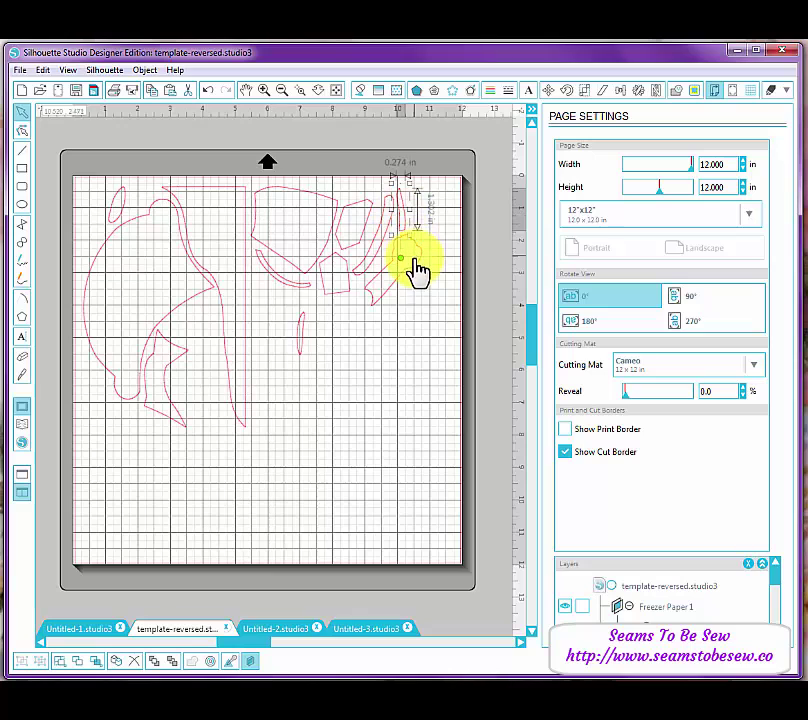
{"action": "left_click", "coordinate": [411, 271]}
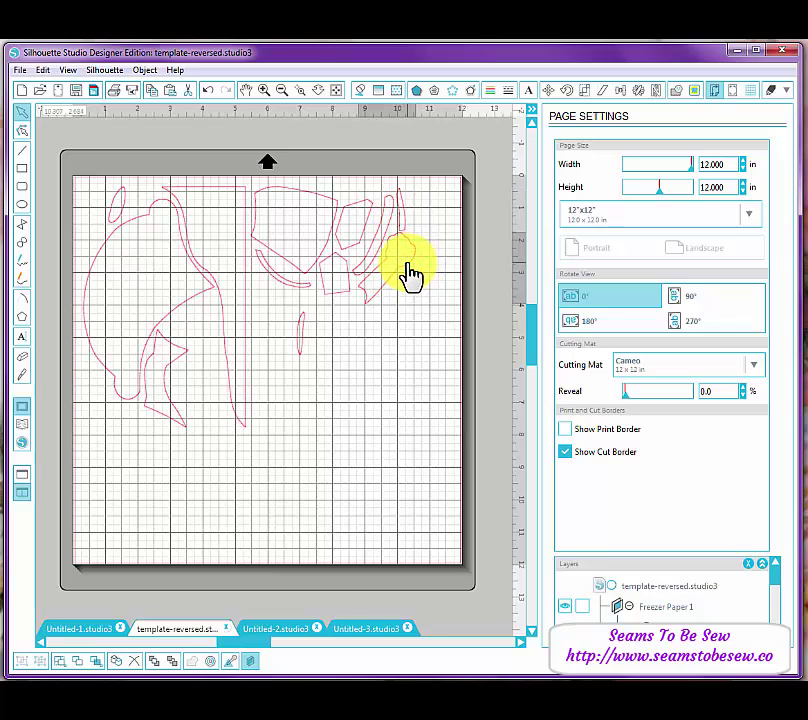
{"action": "left_click", "coordinate": [414, 278]}
{"action": "left_click", "coordinate": [402, 336]}
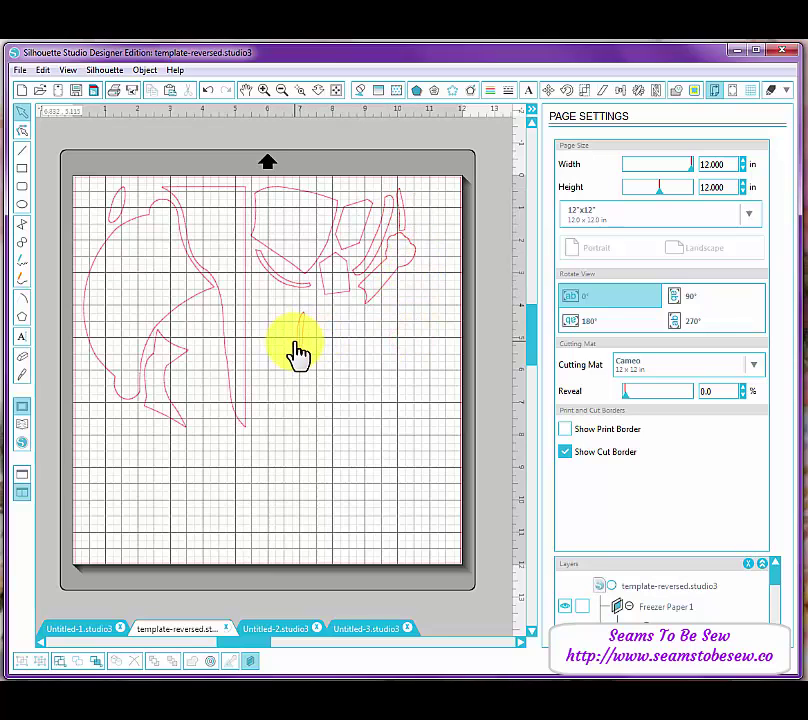
{"action": "left_click", "coordinate": [296, 341]}
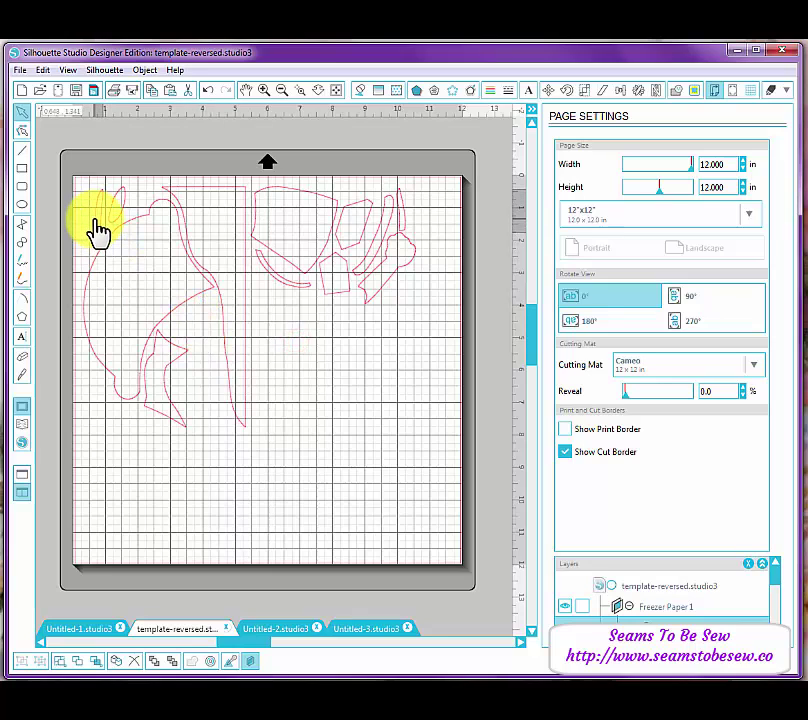
{"action": "left_click", "coordinate": [310, 346]}
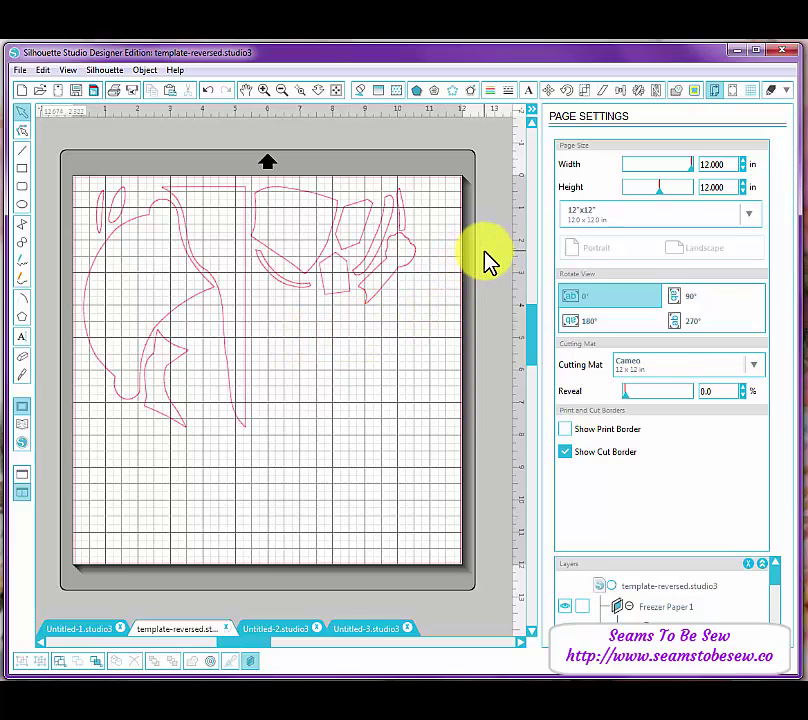
Open the cut settings and hide the layer list so the material types are accessible
{"action": "left_click", "coordinate": [771, 92]}
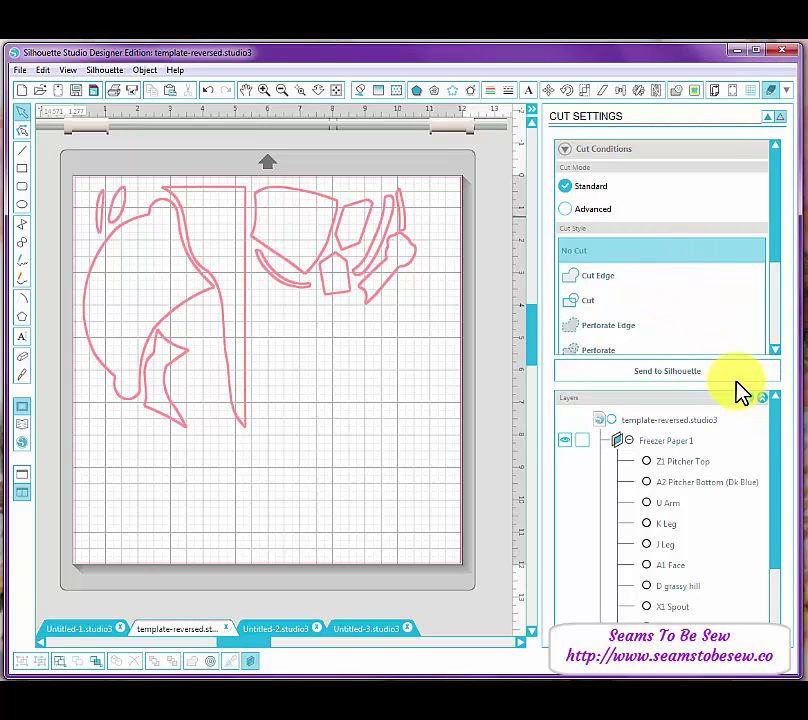
{"action": "left_click_drag", "start_coordinate": [726, 389], "coordinate": [754, 413]}
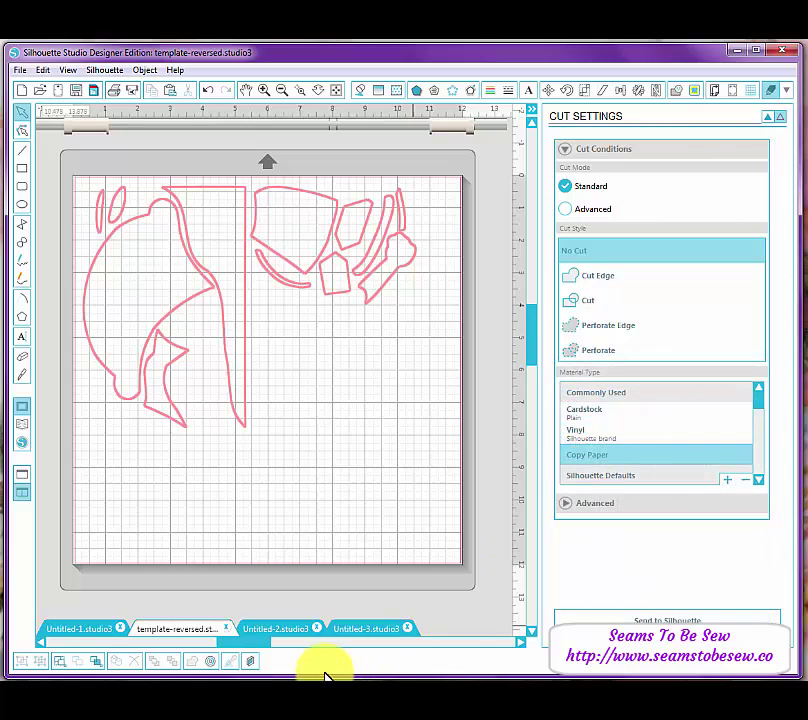
{"action": "left_click", "coordinate": [250, 662]}
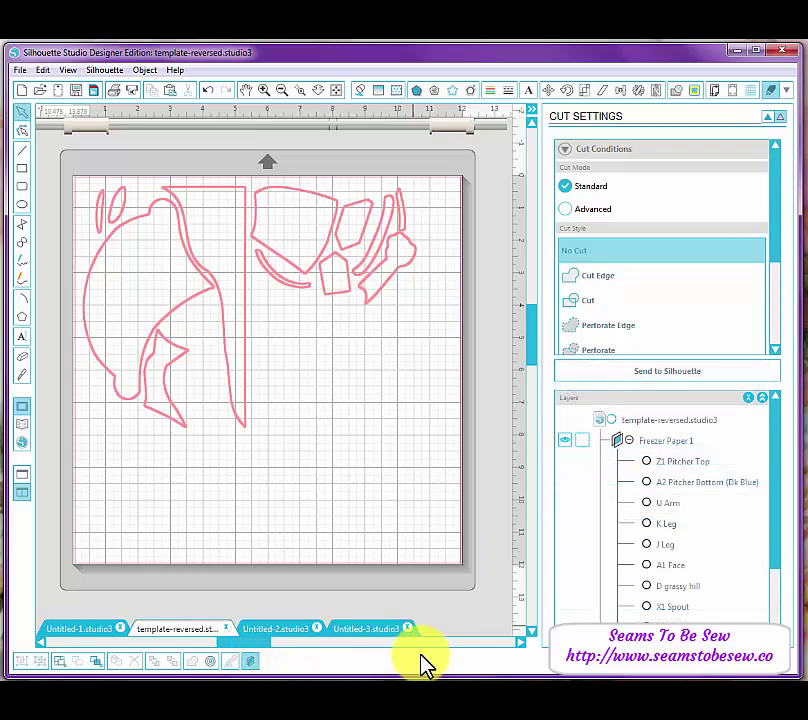
{"action": "left_click", "coordinate": [752, 396]}
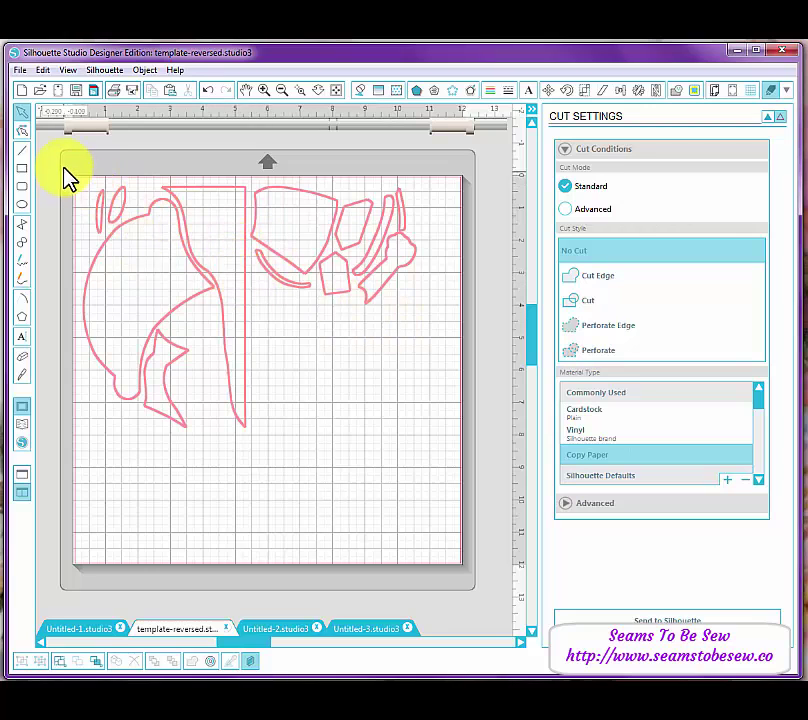
Apply the Cut Edge style to all outlines and set the material type to Fabric for thin fabrics like cotton prints
{"action": "left_click_drag", "start_coordinate": [65, 177], "coordinate": [478, 433]}
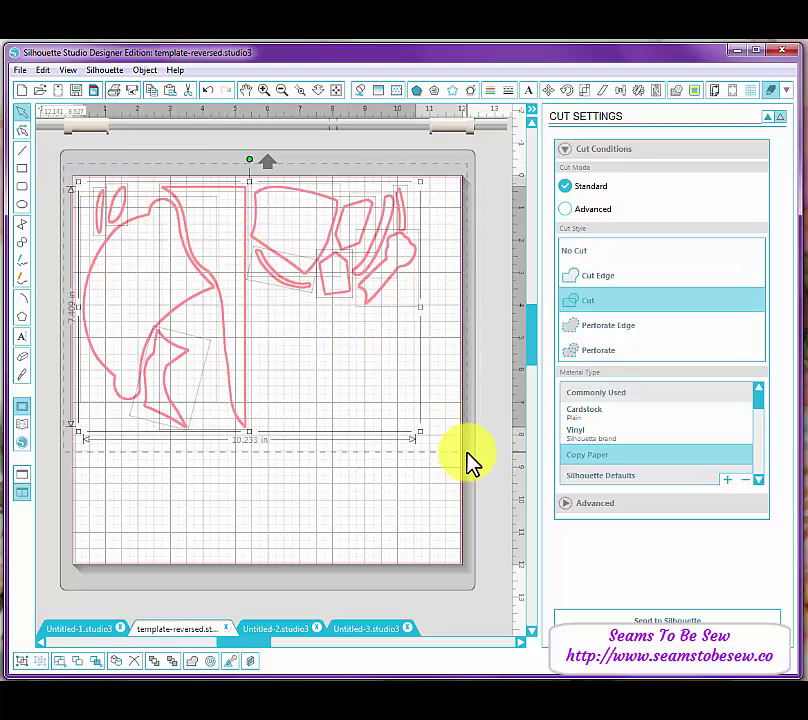
{"action": "left_click", "coordinate": [595, 276]}
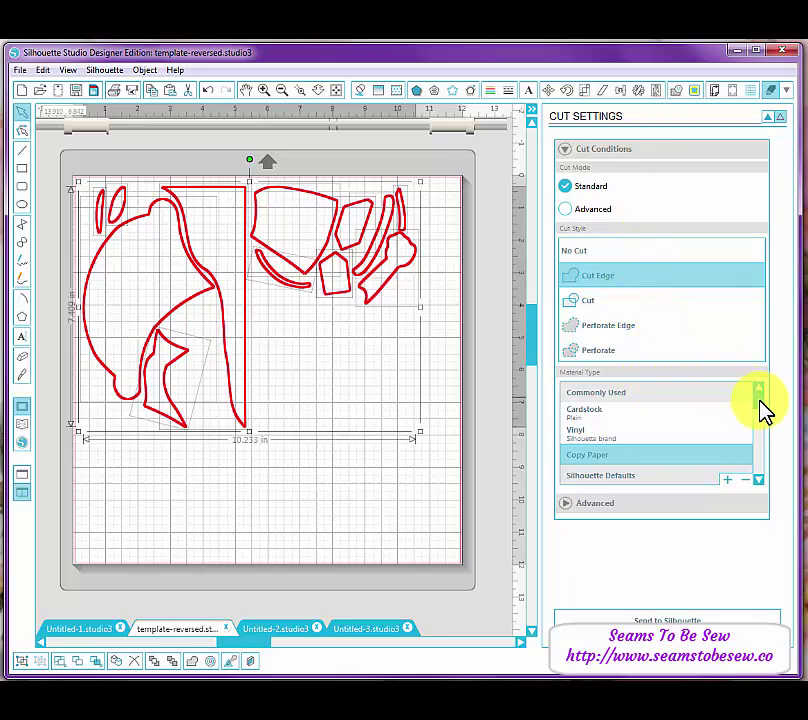
{"action": "scroll", "coordinate": [759, 411], "scroll_direction": "down", "scroll_amount": 2}
{"action": "scroll", "coordinate": [759, 411], "scroll_direction": "up", "scroll_amount": 2}
{"action": "scroll", "coordinate": [759, 413], "scroll_direction": "down", "scroll_amount": 1}
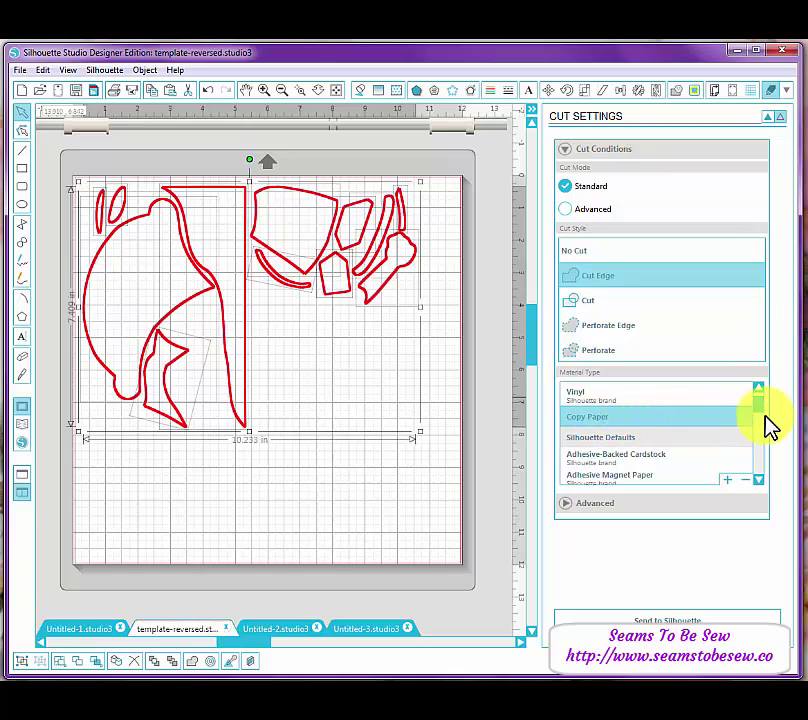
{"action": "left_click_drag", "start_coordinate": [758, 415], "coordinate": [758, 426]}
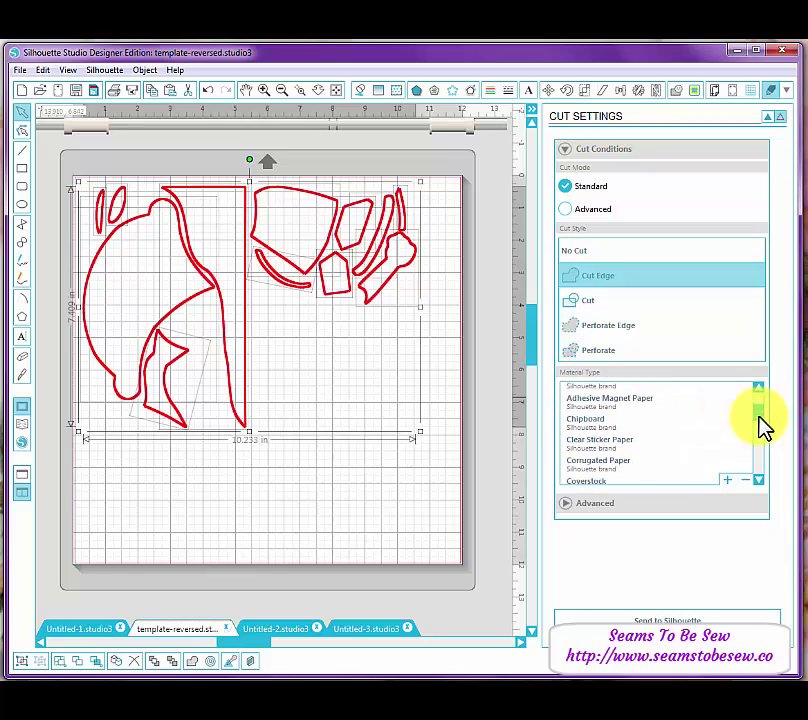
{"action": "left_click_drag", "start_coordinate": [758, 415], "coordinate": [759, 433]}
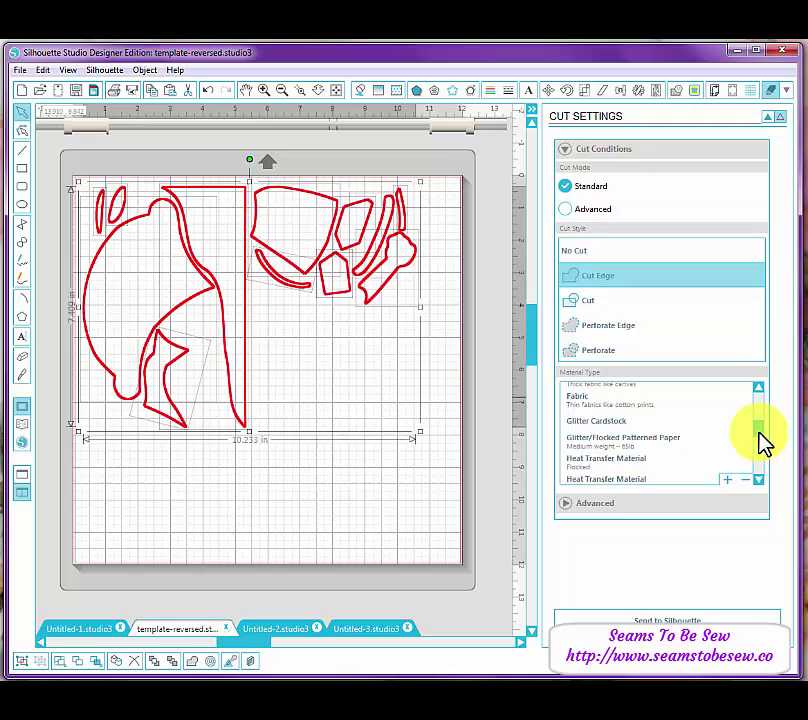
{"action": "left_click", "coordinate": [624, 413]}
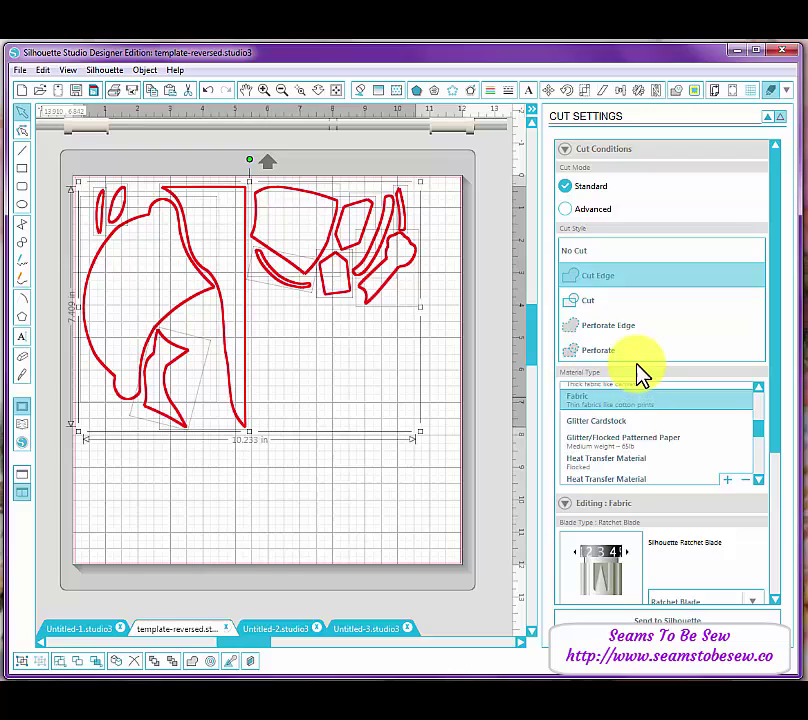
Try the Copy Paper material type and review its blade, speed and thickness settings
{"action": "left_click_drag", "start_coordinate": [765, 433], "coordinate": [763, 420]}
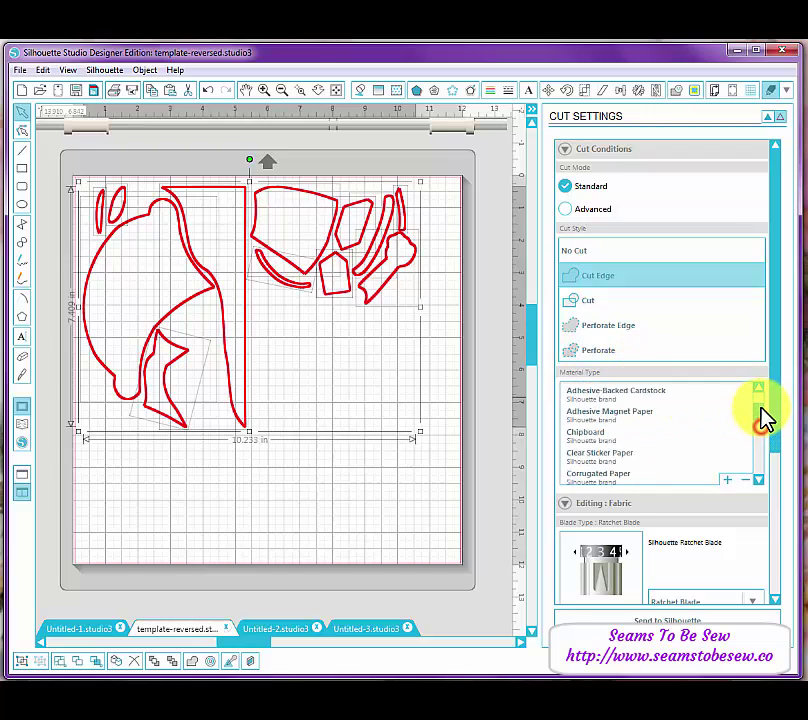
{"action": "scroll", "coordinate": [765, 415], "scroll_direction": "up", "scroll_amount": 5}
{"action": "left_click", "coordinate": [652, 443]}
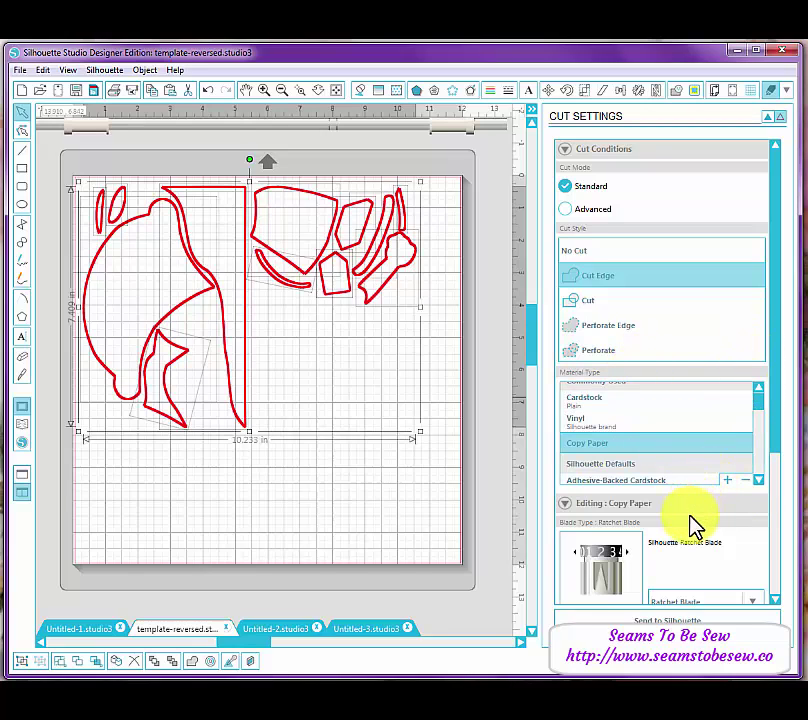
{"action": "scroll", "coordinate": [780, 458], "scroll_direction": "down", "scroll_amount": 1}
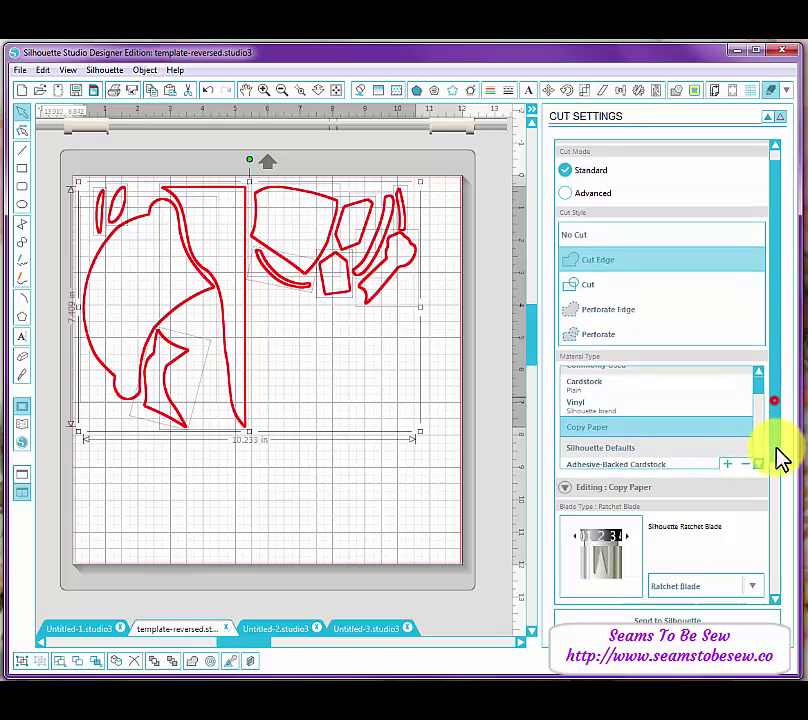
{"action": "scroll", "coordinate": [780, 458], "scroll_direction": "down", "scroll_amount": 5}
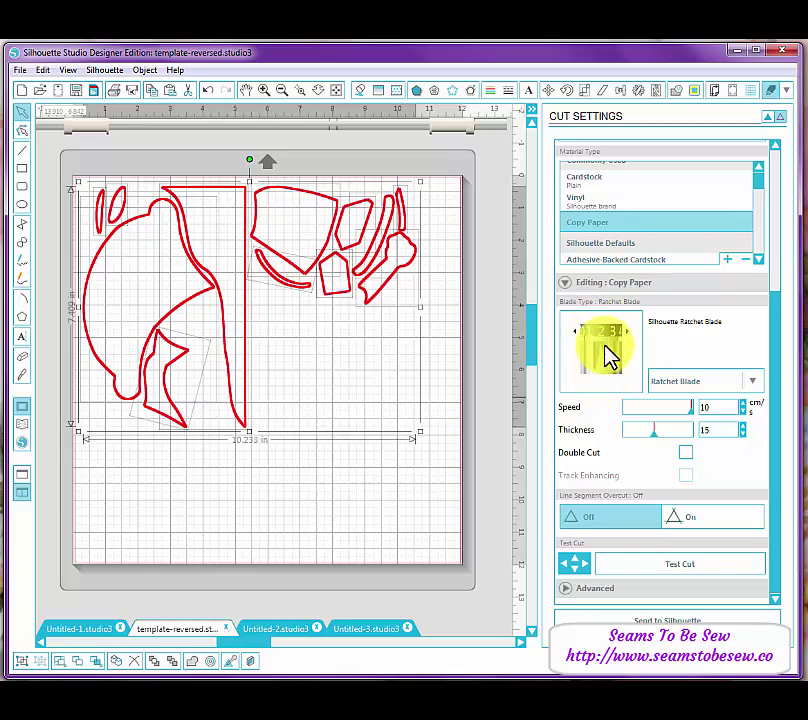
Set the material type to Fabric for thin fabrics like cotton prints and choose Sketch Pen as the blade type
{"action": "left_click_drag", "start_coordinate": [763, 196], "coordinate": [765, 205]}
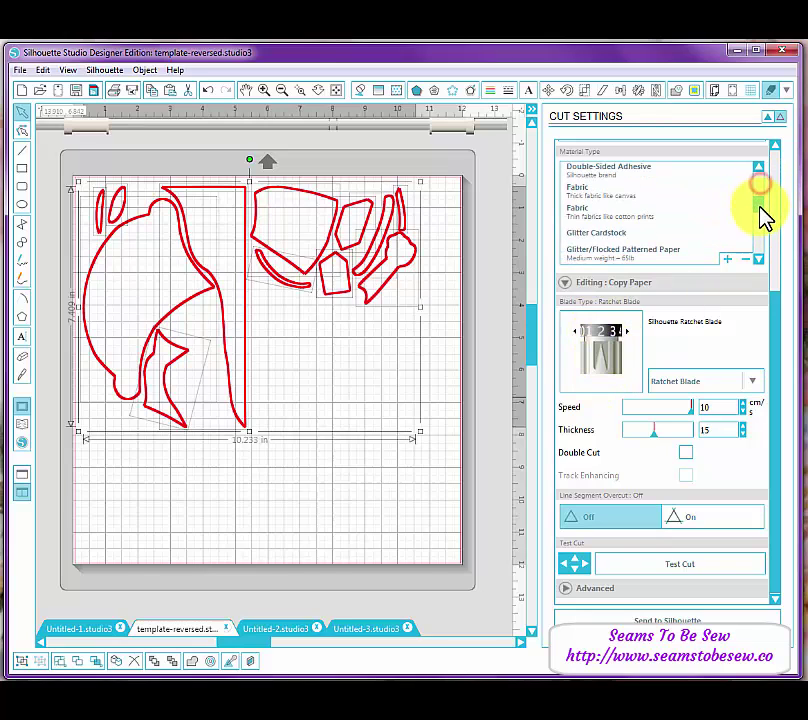
{"action": "left_click", "coordinate": [694, 209]}
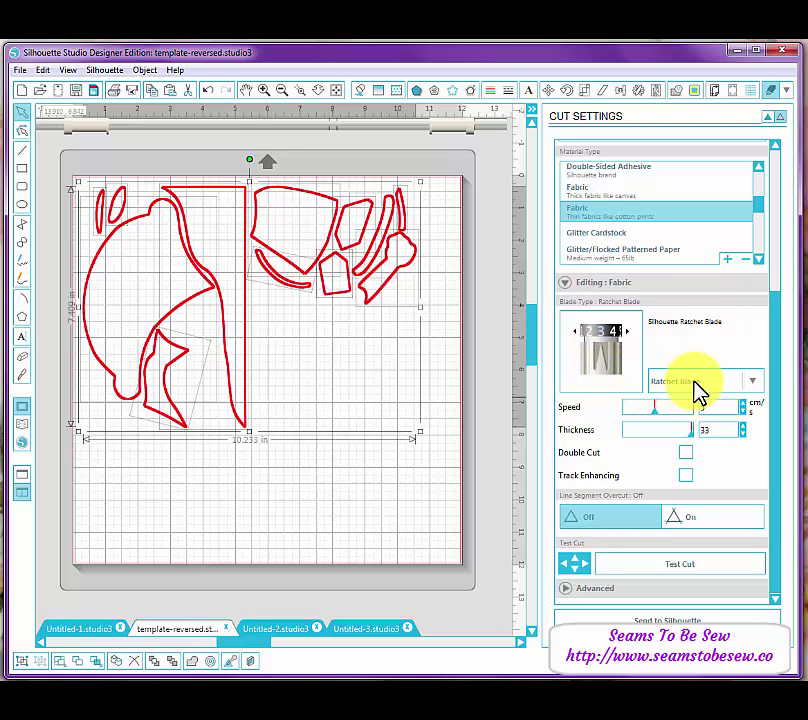
{"action": "left_click", "coordinate": [754, 383]}
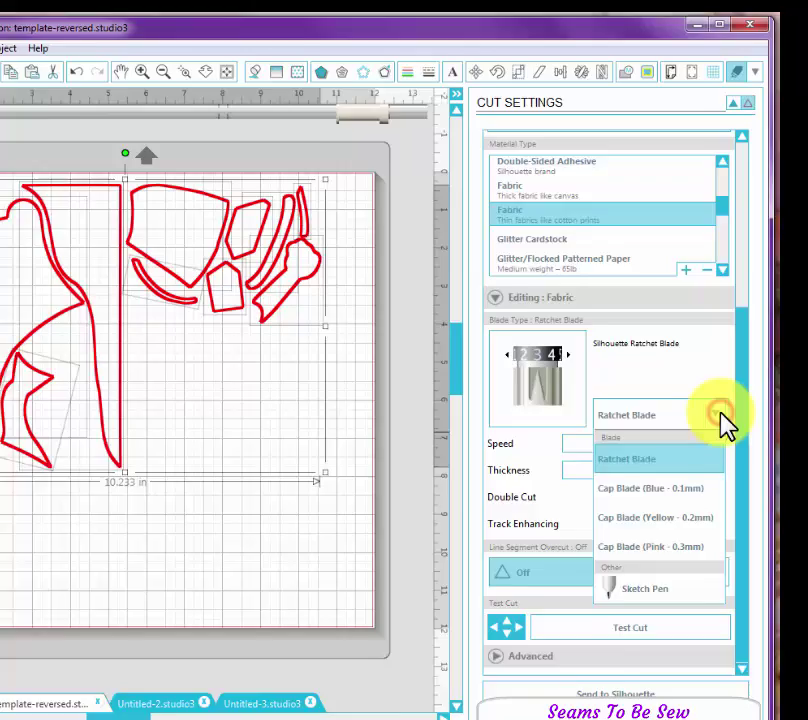
{"action": "left_click", "coordinate": [723, 415]}
{"action": "left_click", "coordinate": [722, 417]}
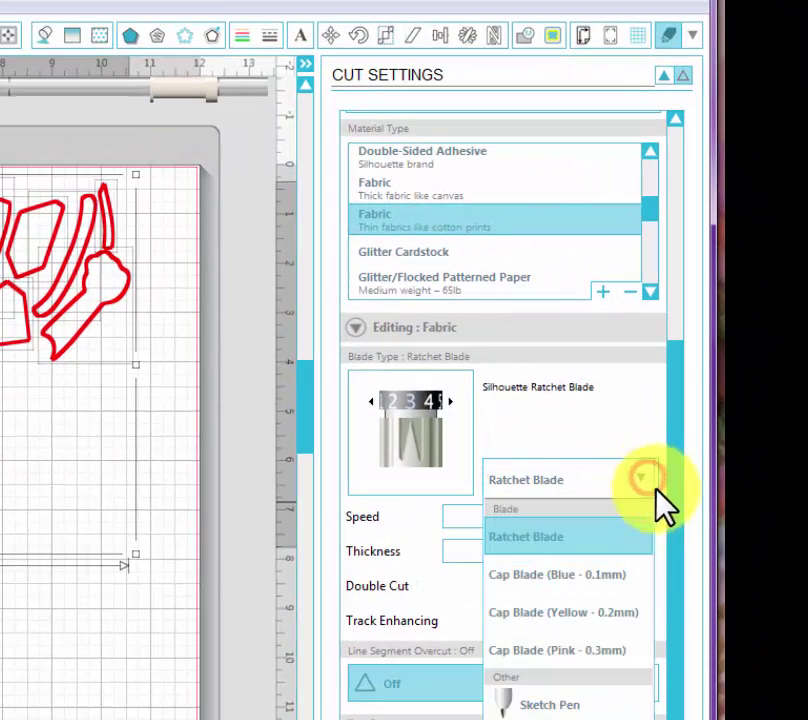
{"action": "left_click", "coordinate": [608, 708]}
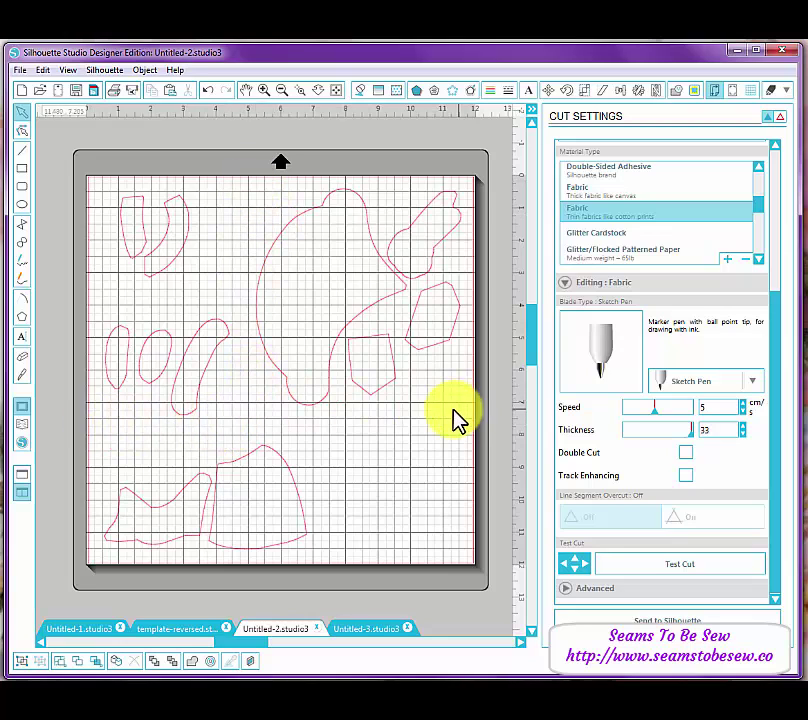
Move the wider oval and the long curved piece closer to the slim oval, and send the layout to Silhouette
{"action": "left_click", "coordinate": [199, 381]}
{"action": "left_click_drag", "start_coordinate": [189, 397], "coordinate": [145, 385]}
{"action": "left_click", "coordinate": [142, 377]}
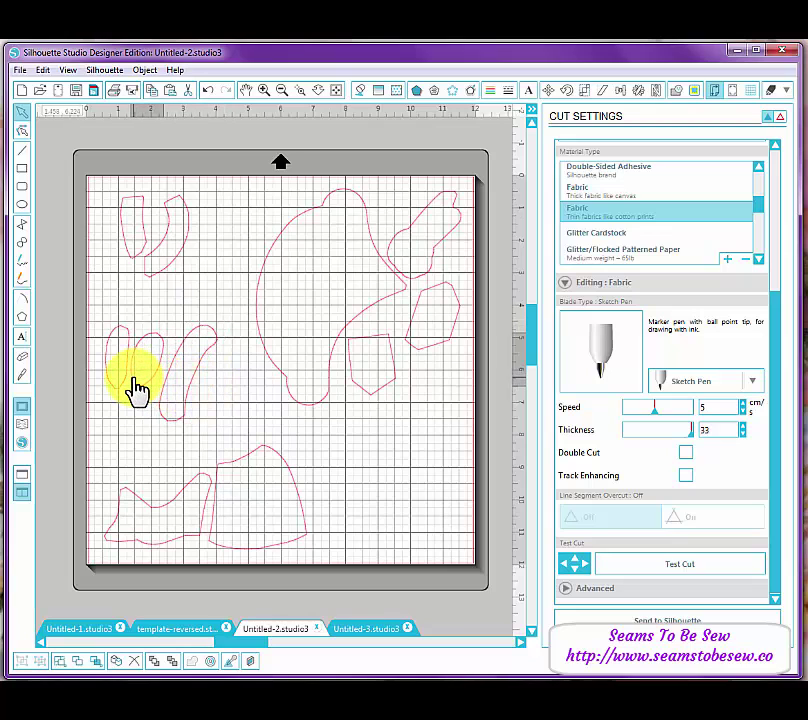
{"action": "left_click", "coordinate": [192, 386]}
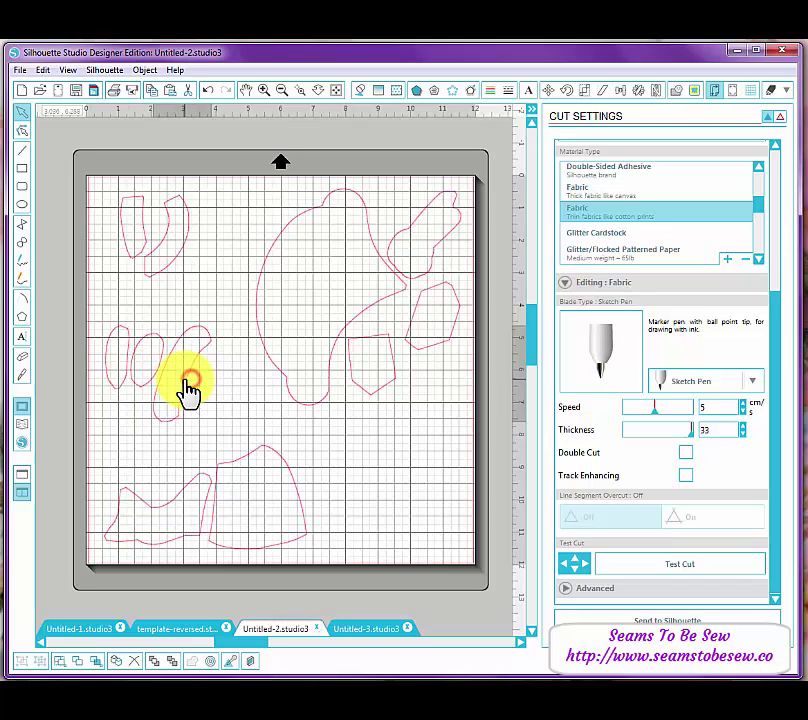
{"action": "left_click", "coordinate": [189, 390]}
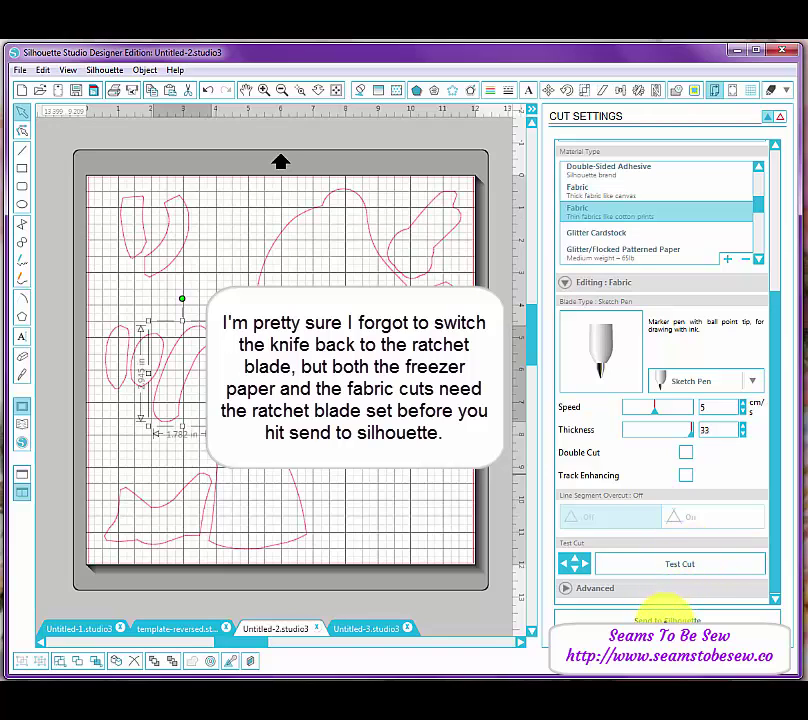
{"action": "left_click", "coordinate": [668, 619]}
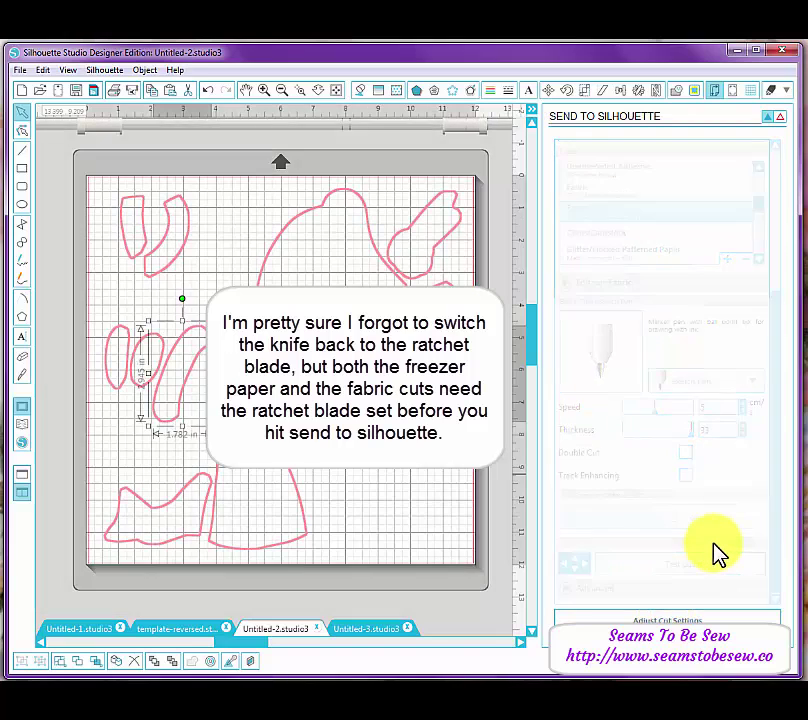